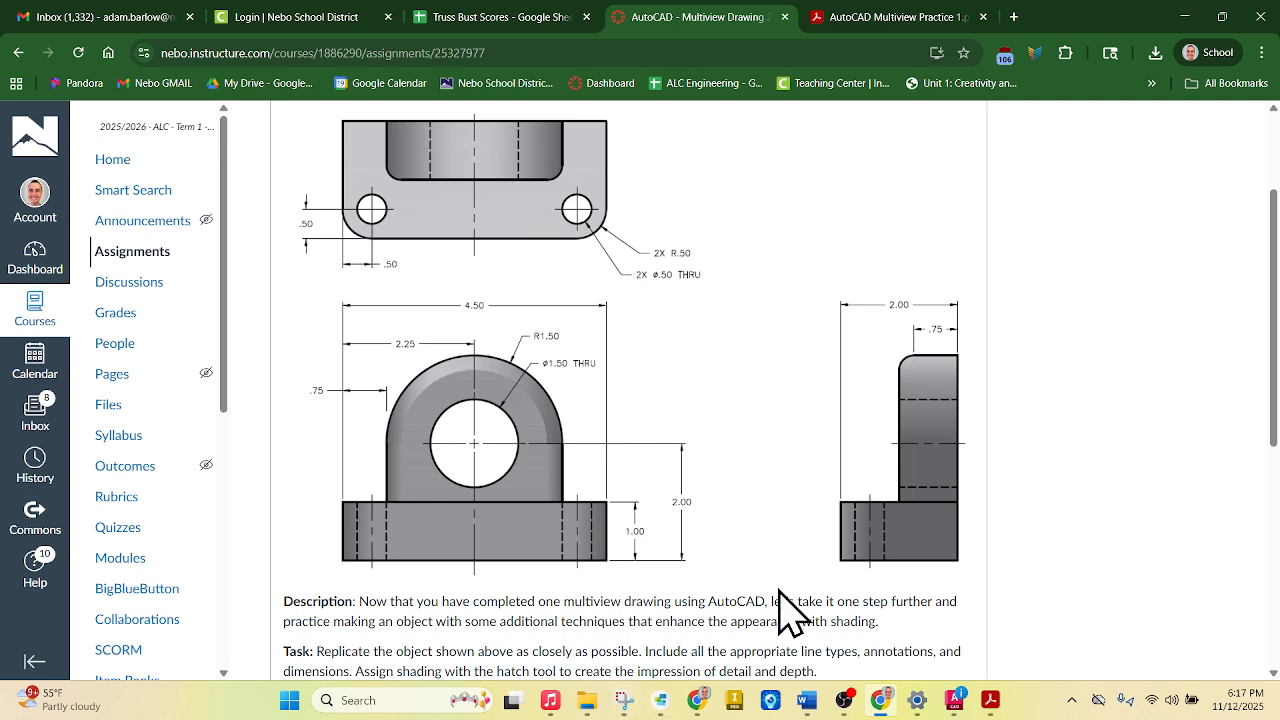
# Download the ALC Blank - Size B file from the assignment page and open it in AutoCAD
pyautogui.scroll(-3, 790, 610)
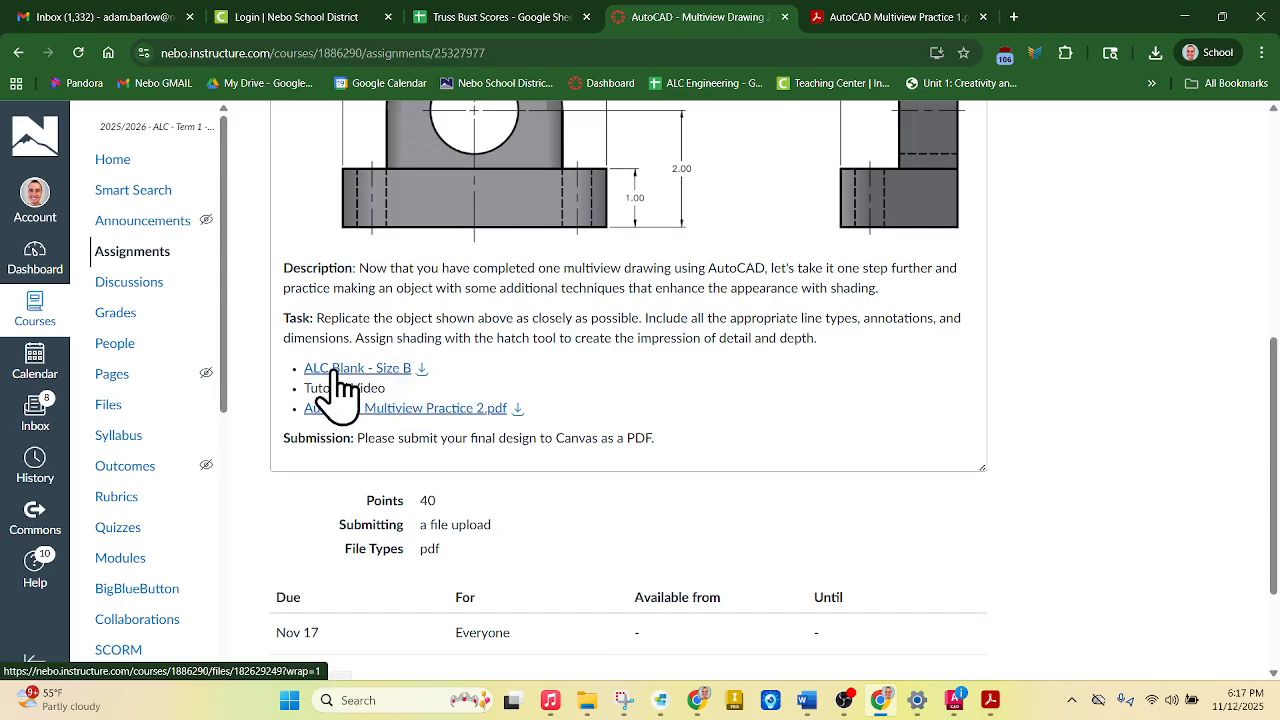
pyautogui.click(421, 369)
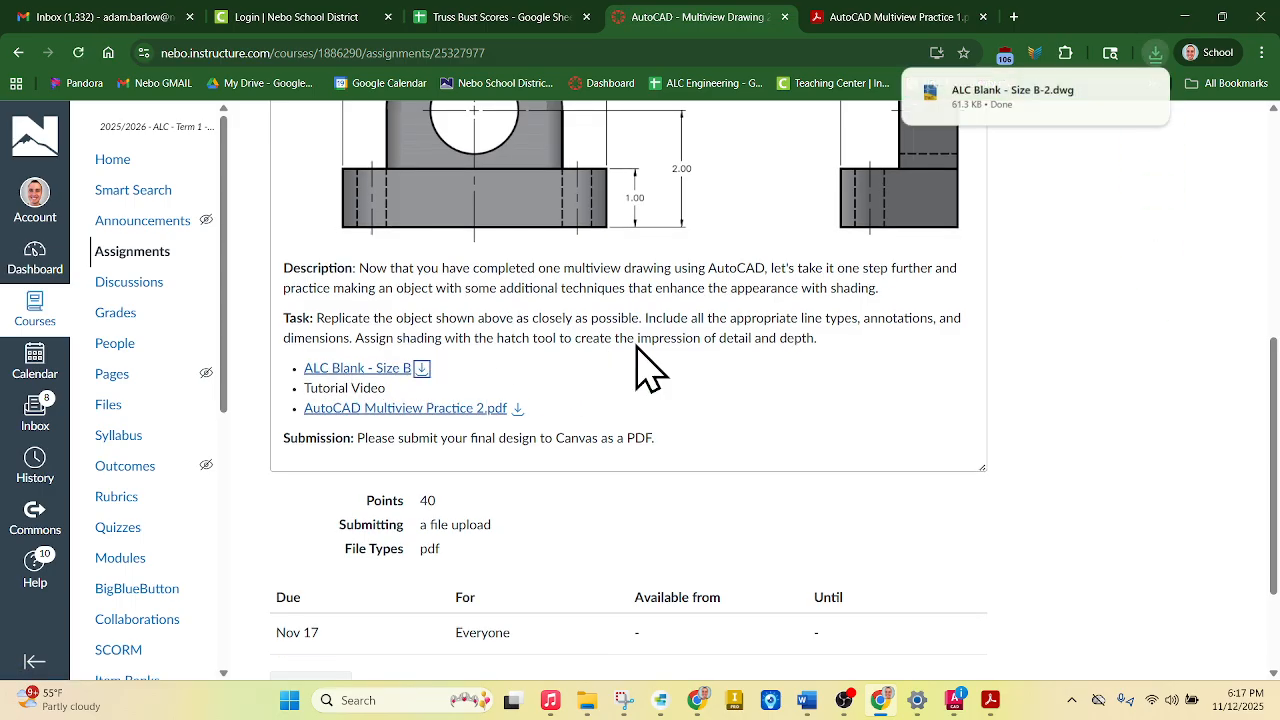
pyautogui.click(995, 98)
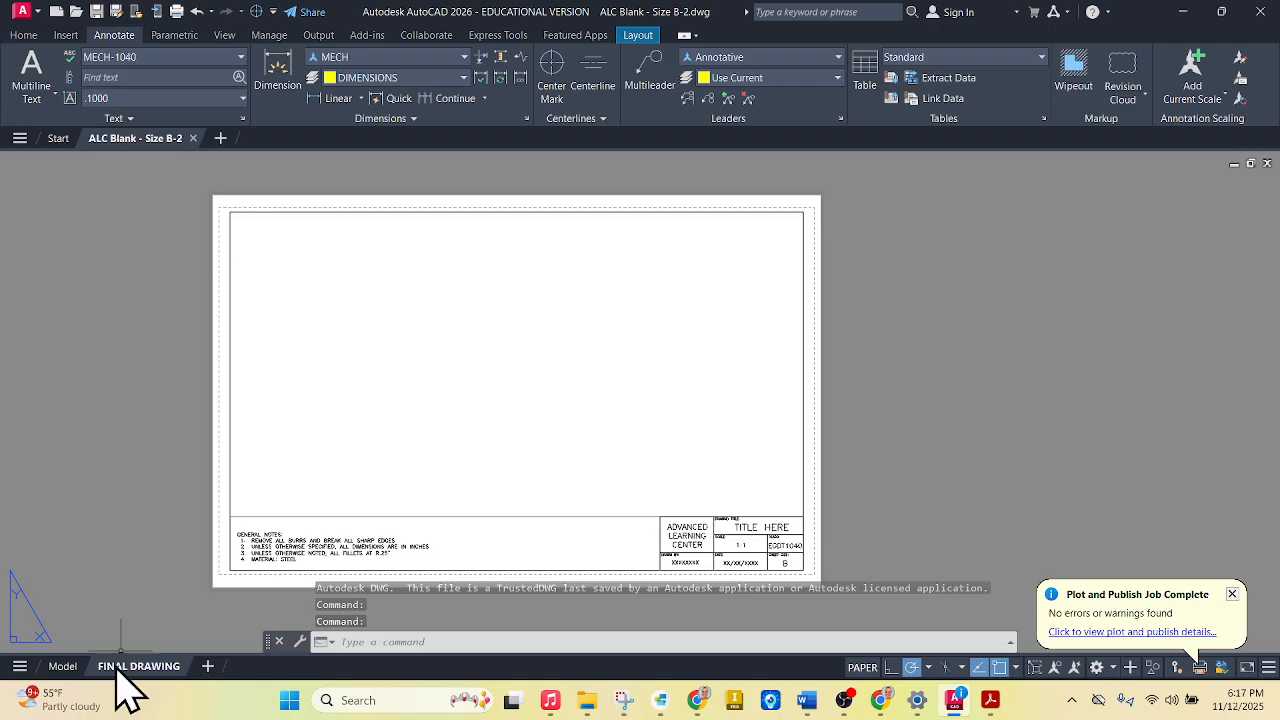
# Switch the drawing to model space and bring the boxed drawing area into view
pyautogui.click(63, 666)
pyautogui.scroll(2, 462, 513)
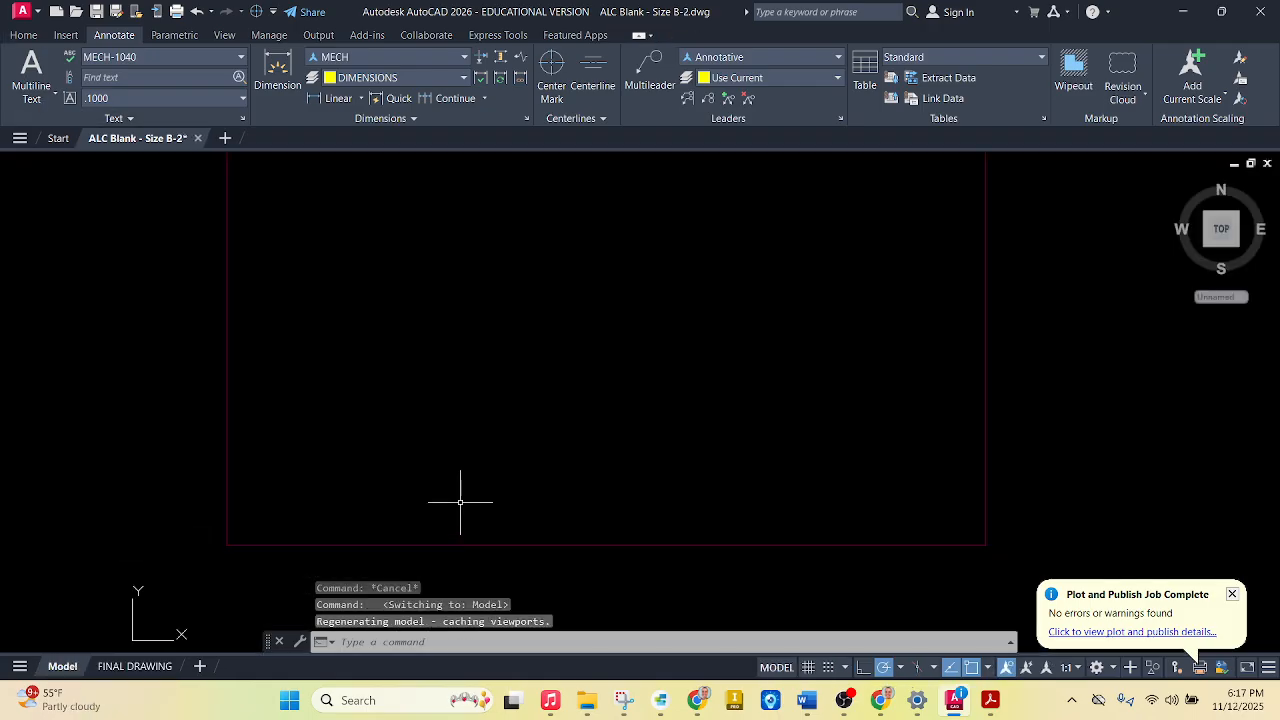
pyautogui.scroll(-2, 462, 513)
pyautogui.scroll(2, 510, 321)
pyautogui.scroll(-2, 444, 316)
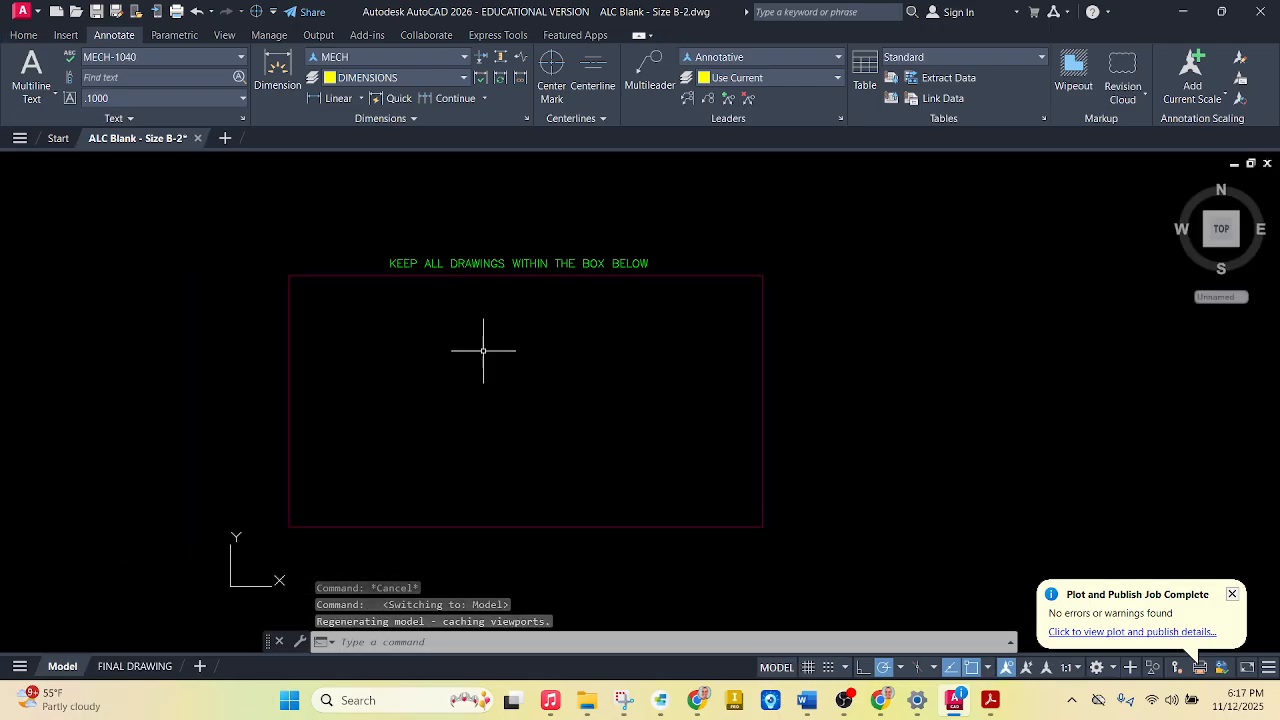
pyautogui.scroll(2, 503, 366)
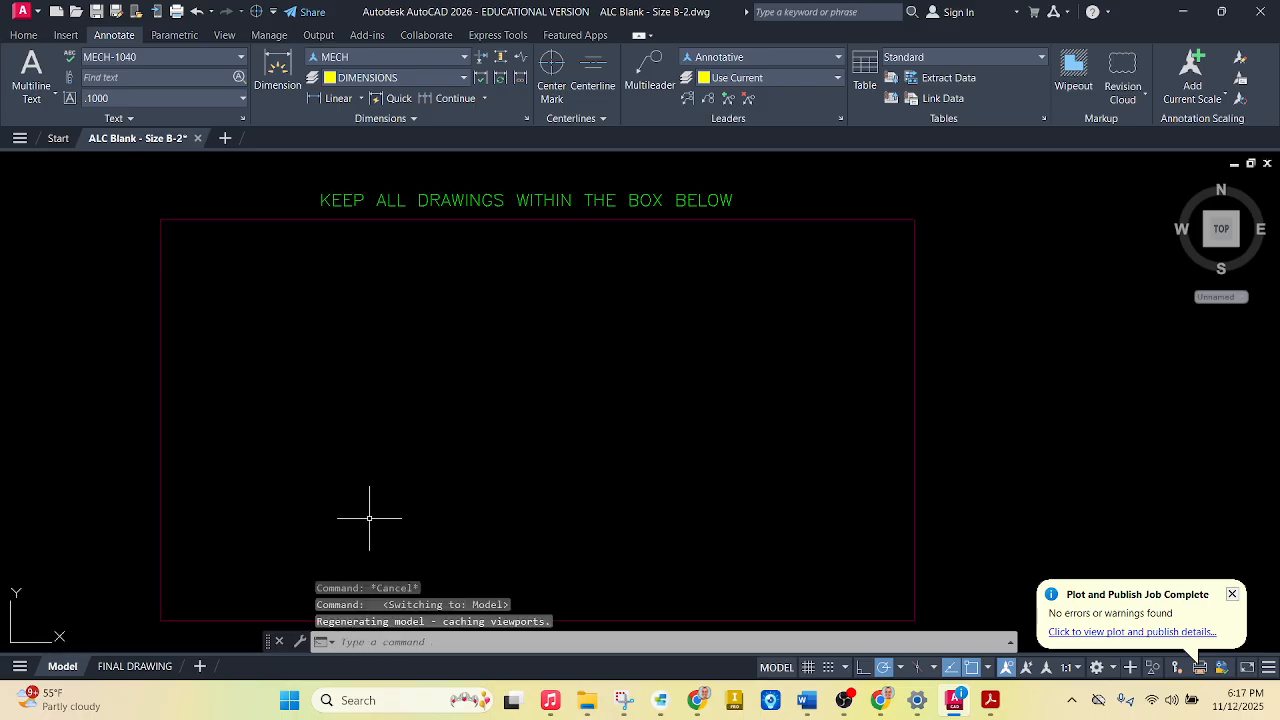
# Consult the multiview reference PDF, then make OBJECT the current layer in AutoCAD and check the enabled object snaps
pyautogui.click(989, 700)
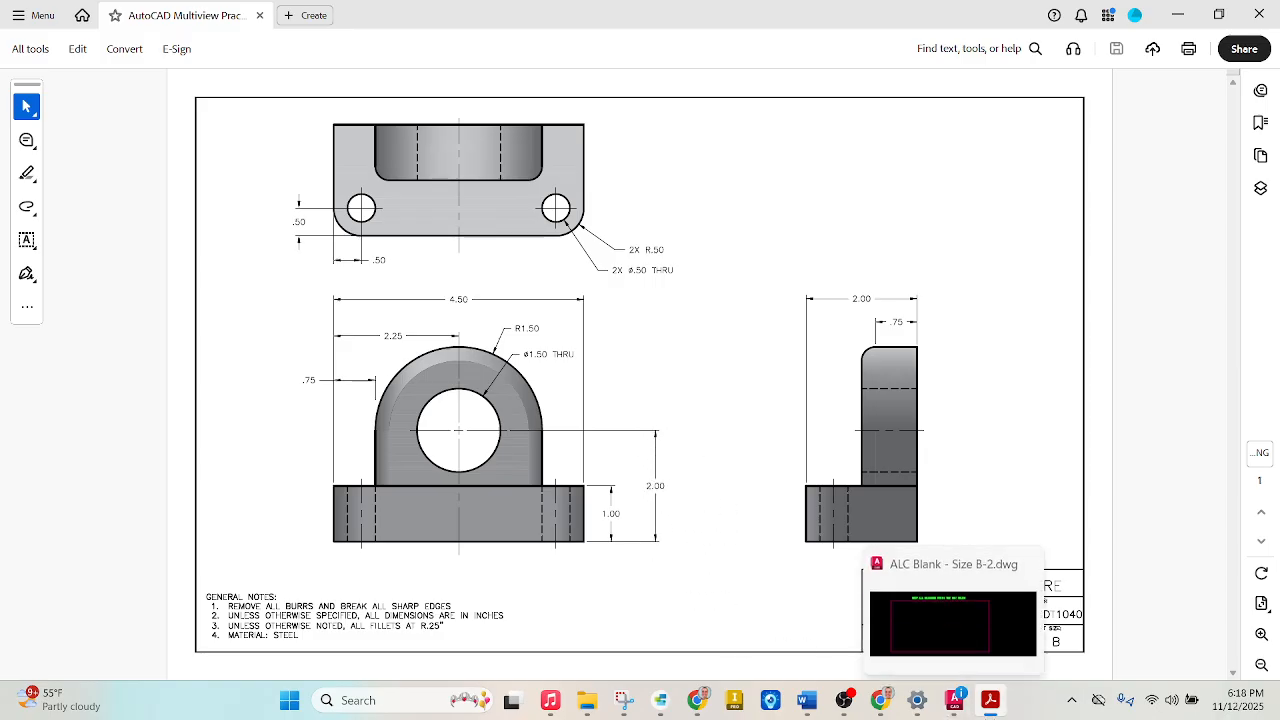
pyautogui.moveTo(991, 706)
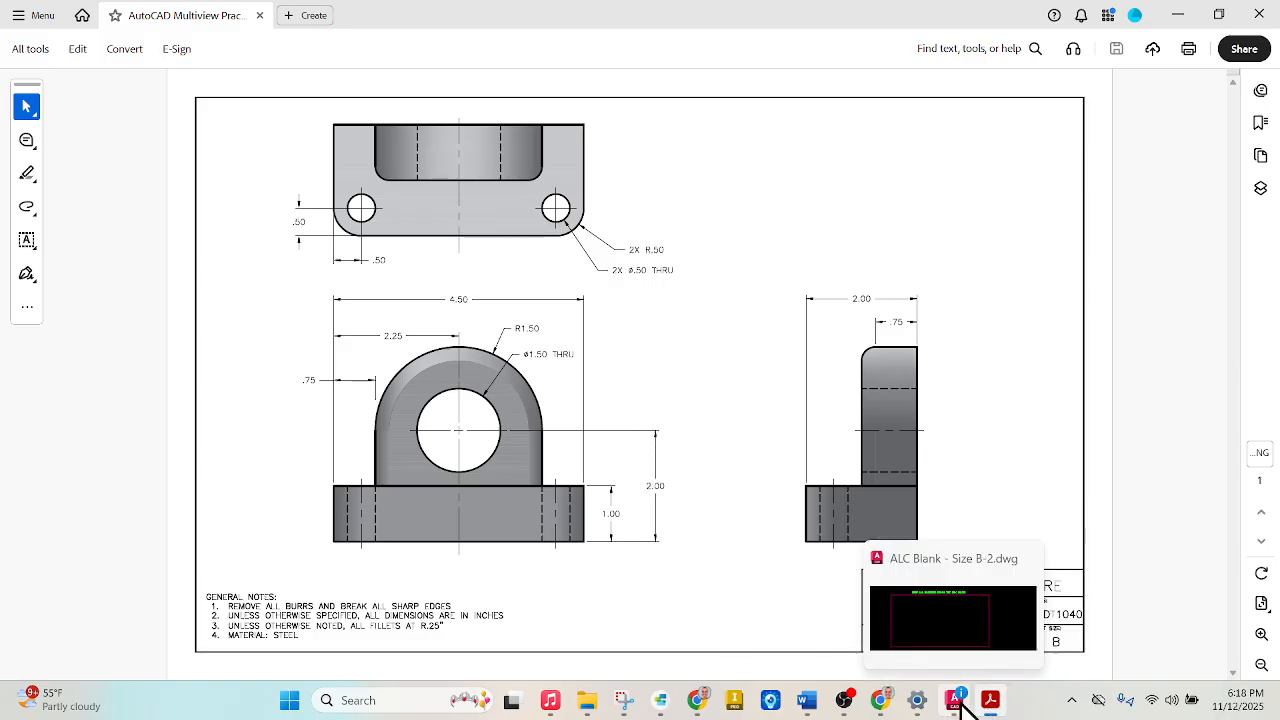
pyautogui.click(959, 703)
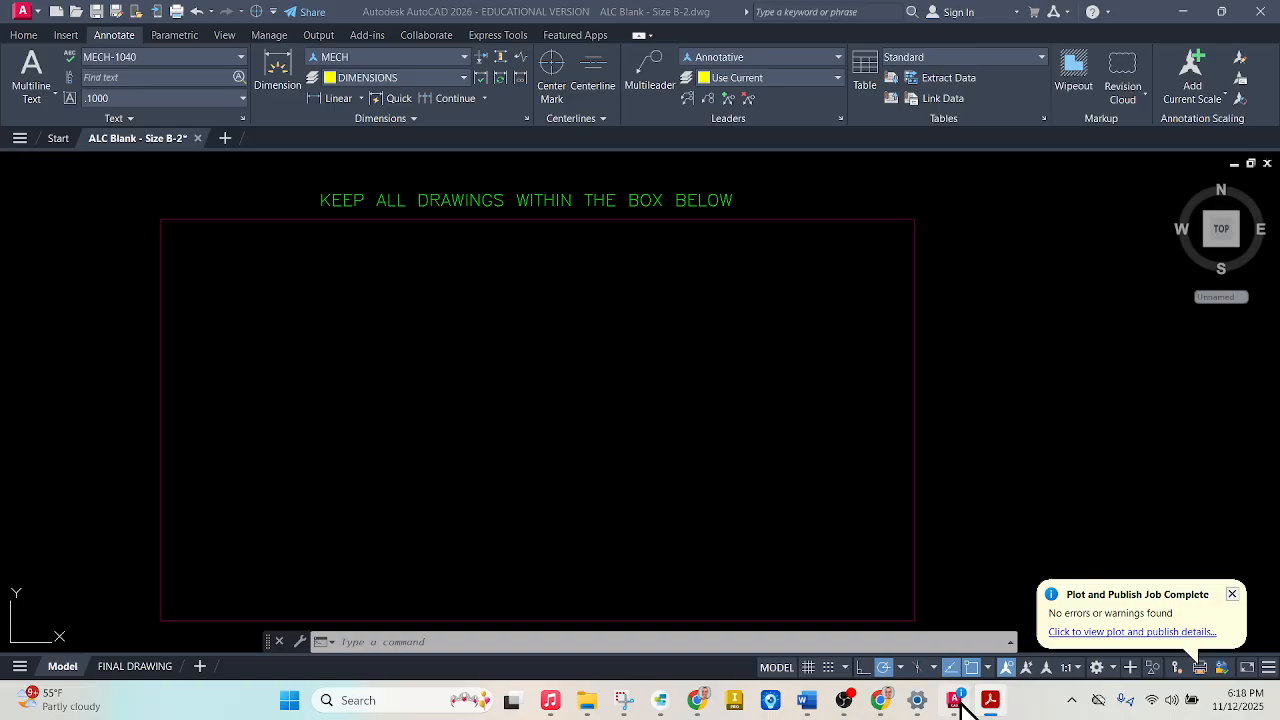
pyautogui.click(463, 77)
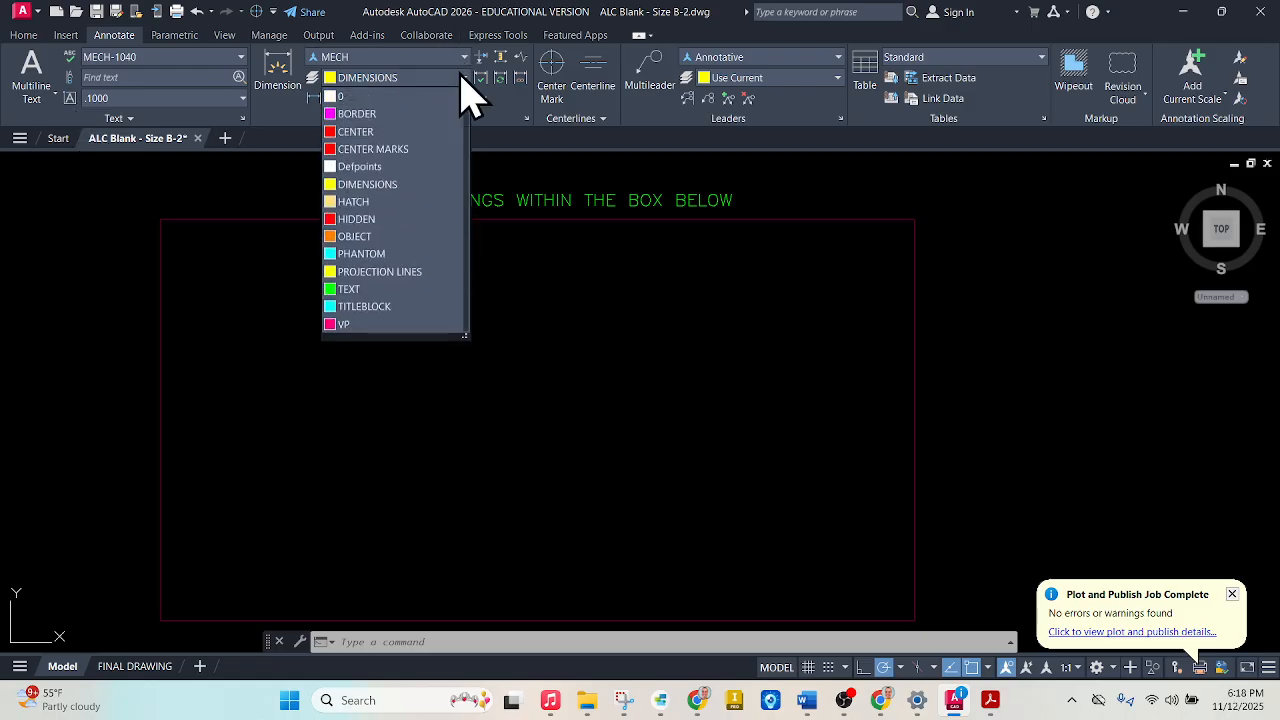
pyautogui.click(23, 35)
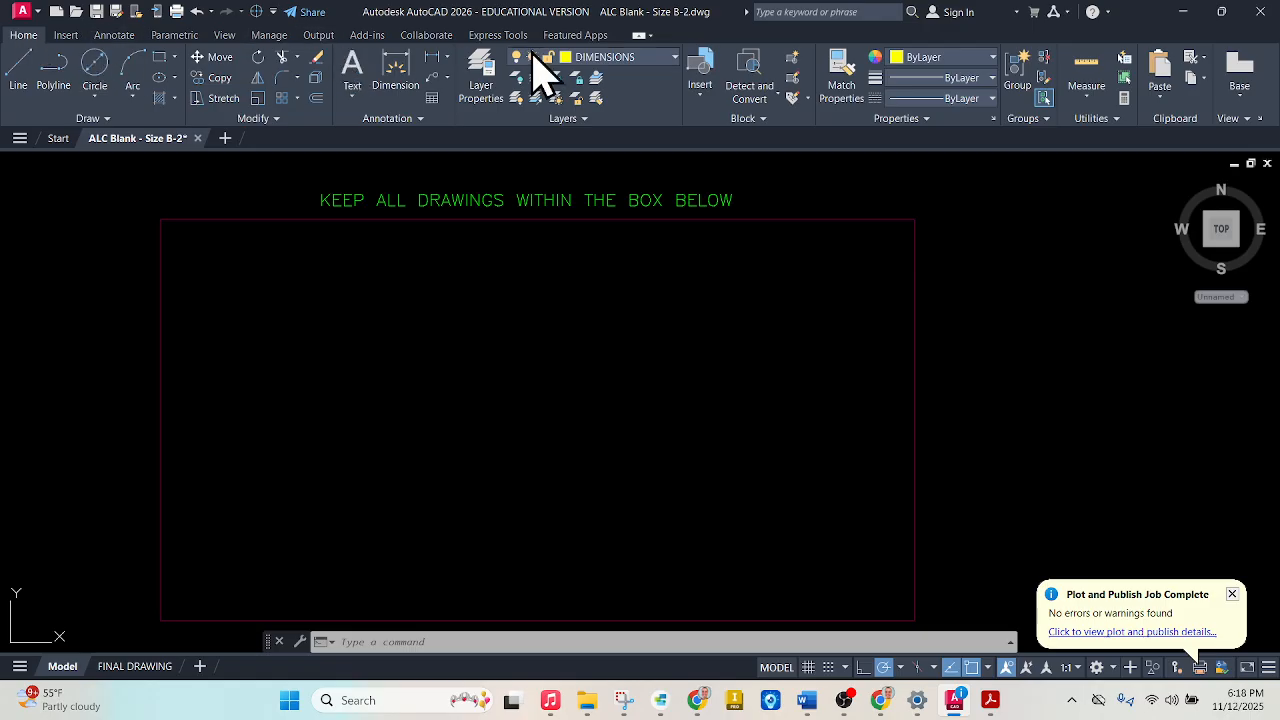
pyautogui.click(533, 57)
pyautogui.click(613, 232)
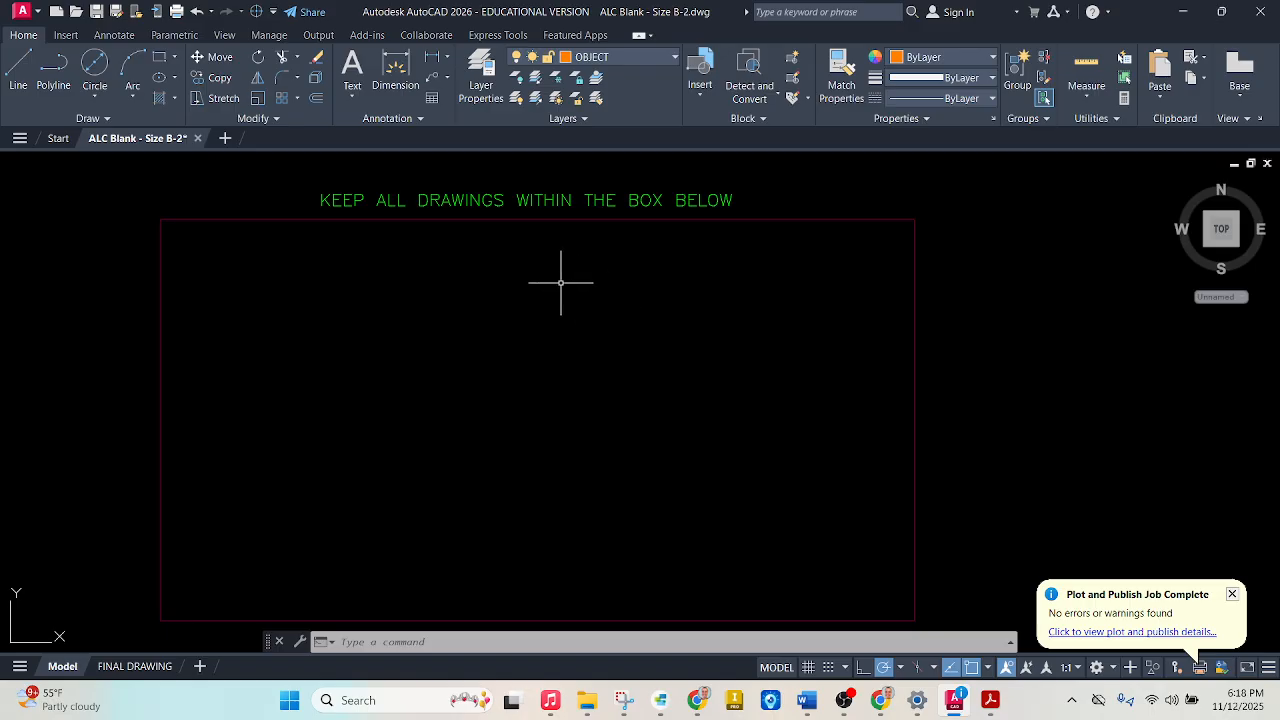
pyautogui.click(987, 667)
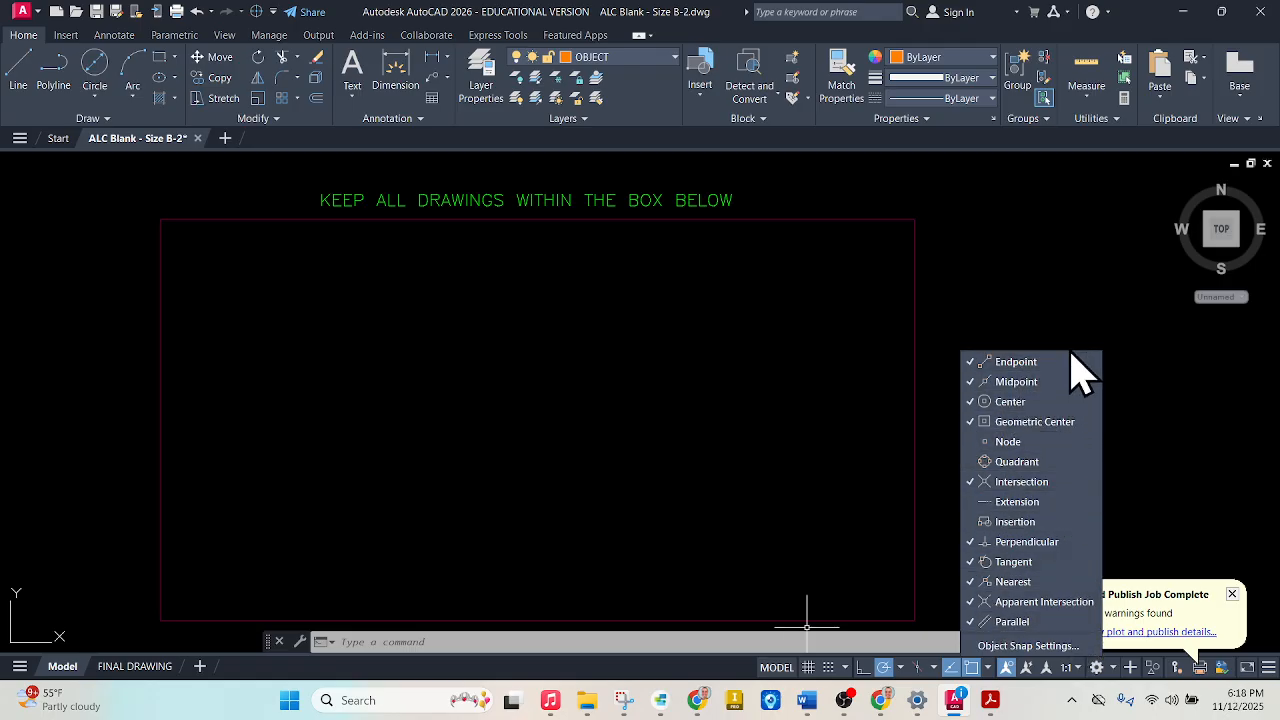
pyautogui.click(973, 670)
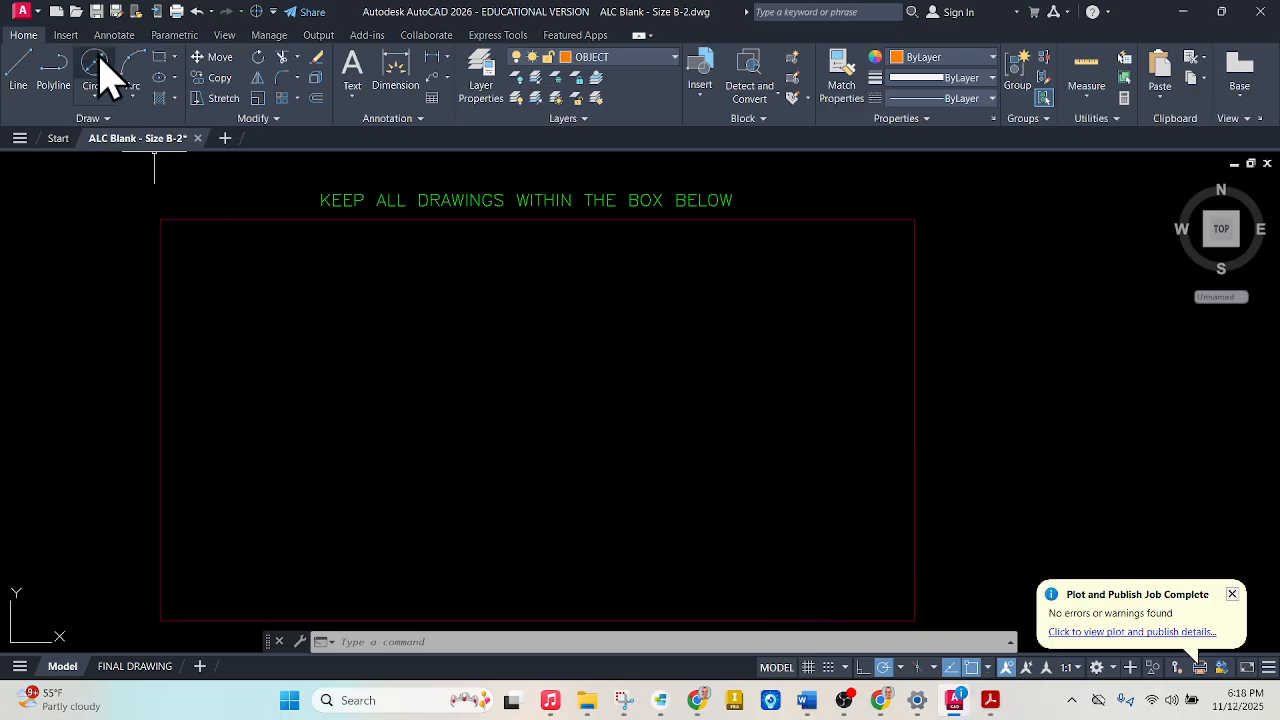
# Draw a 4.5 by 3.5 rectangle in the lower-left area of the drawing box for the front view, checking the size against the PDF
pyautogui.click(159, 57)
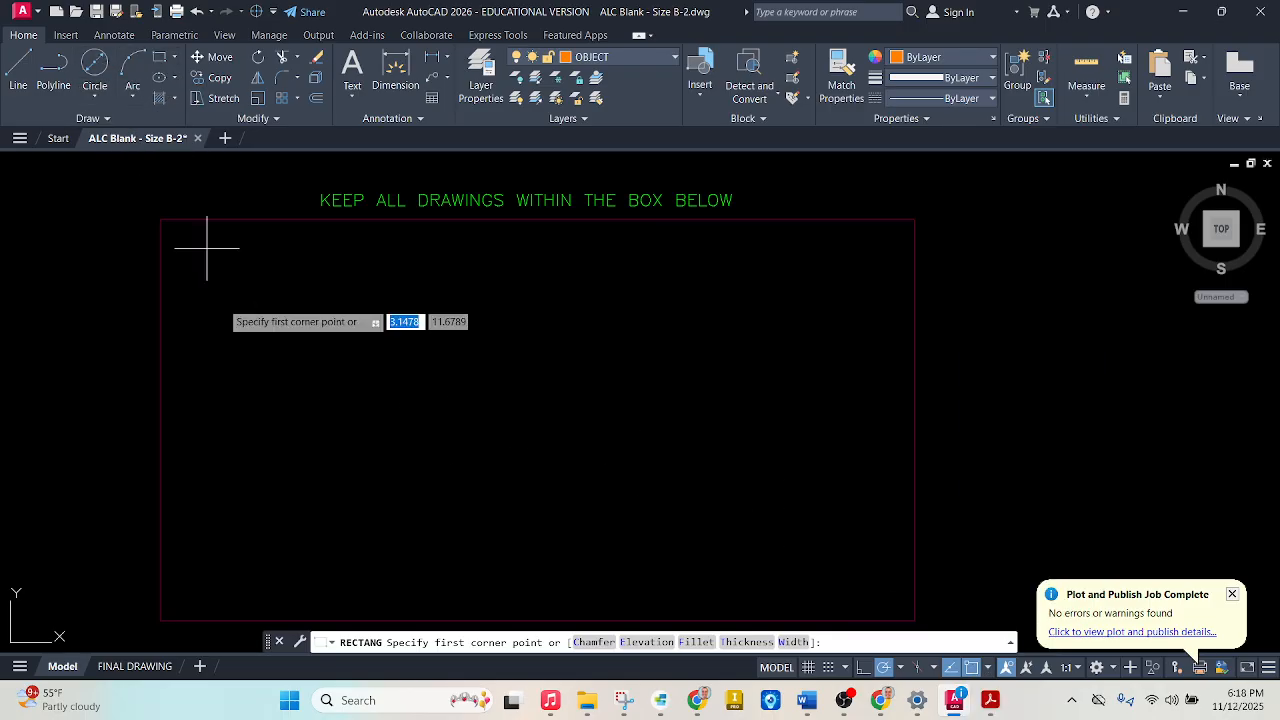
pyautogui.click(221, 569)
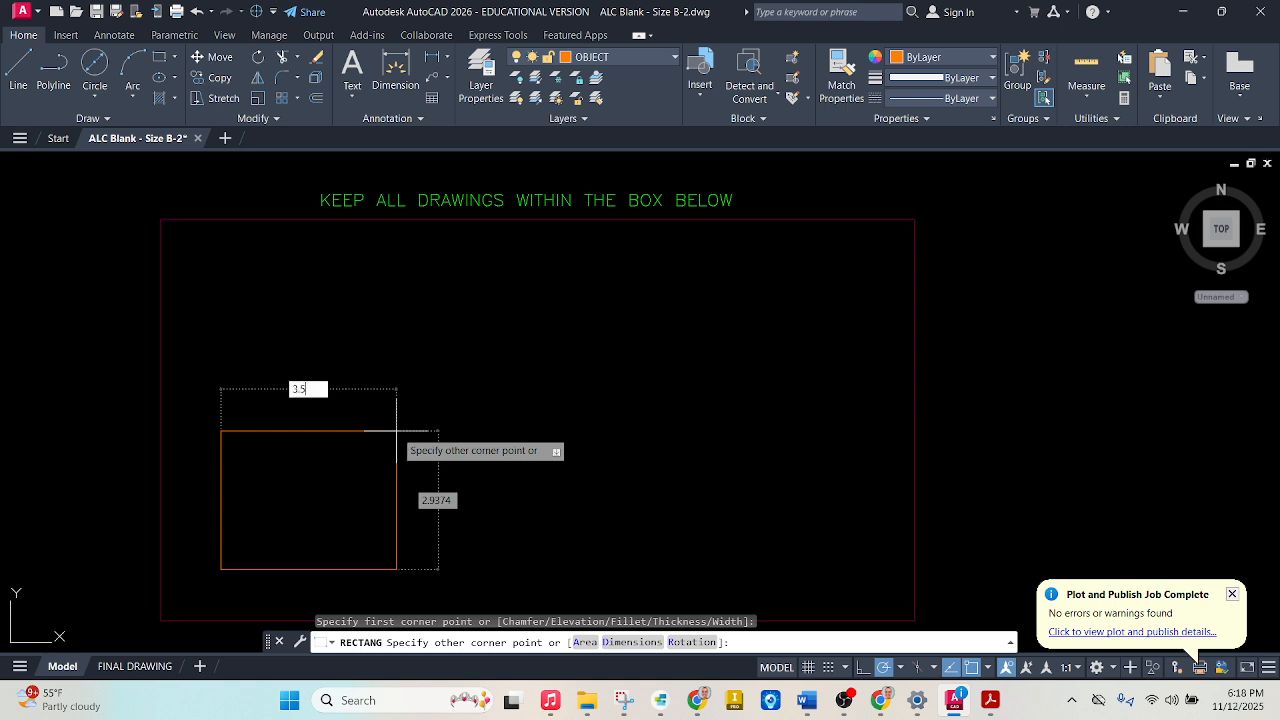
pyautogui.click(994, 704)
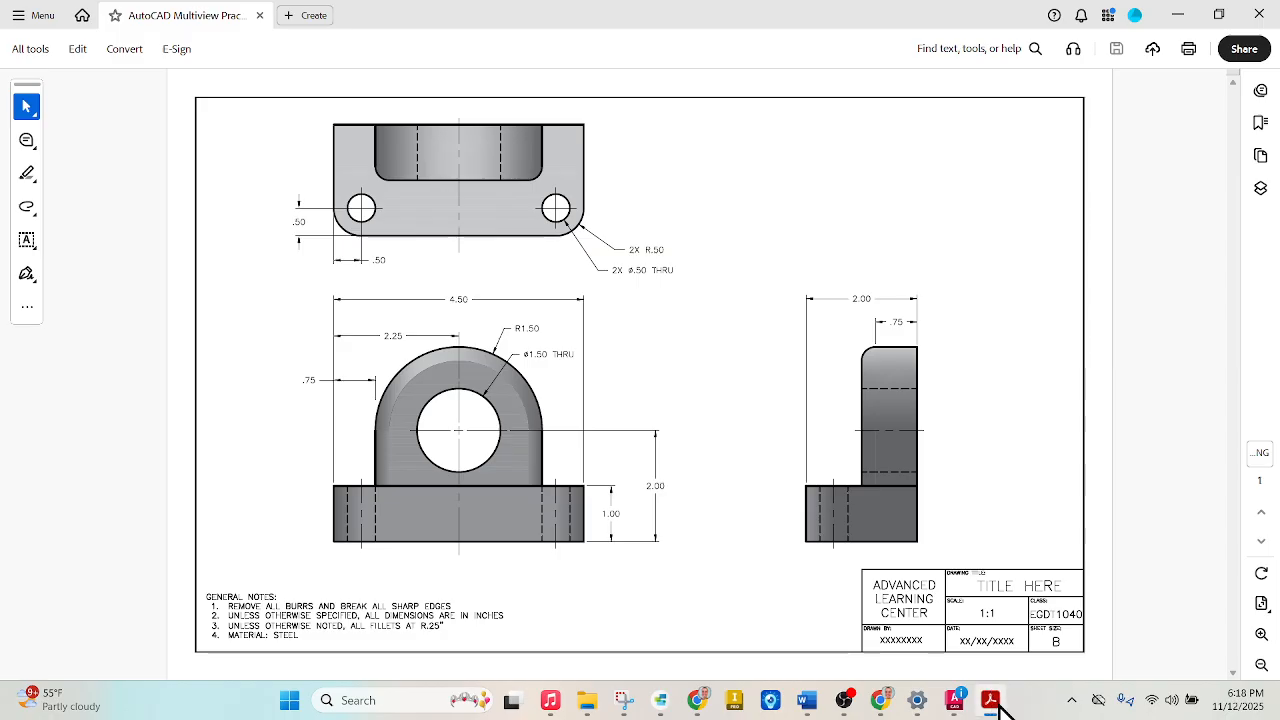
pyautogui.click(994, 704)
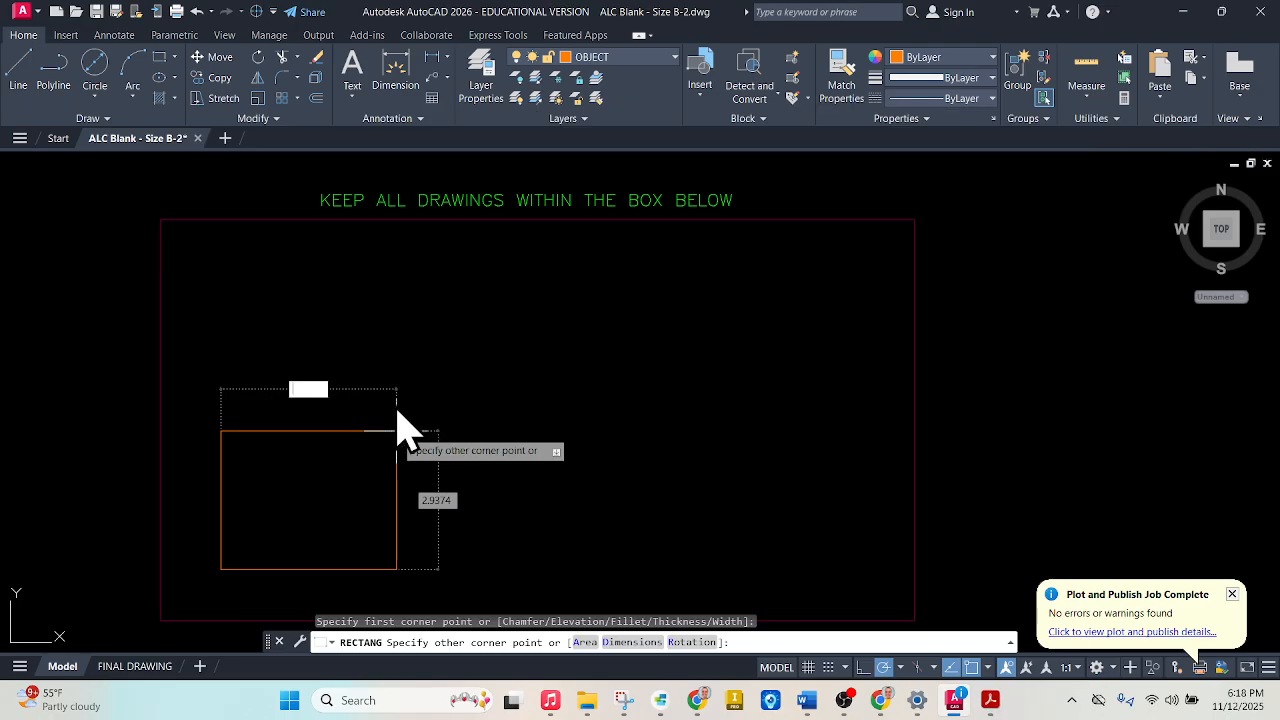
pyautogui.write('4.5')
pyautogui.press('Tab')
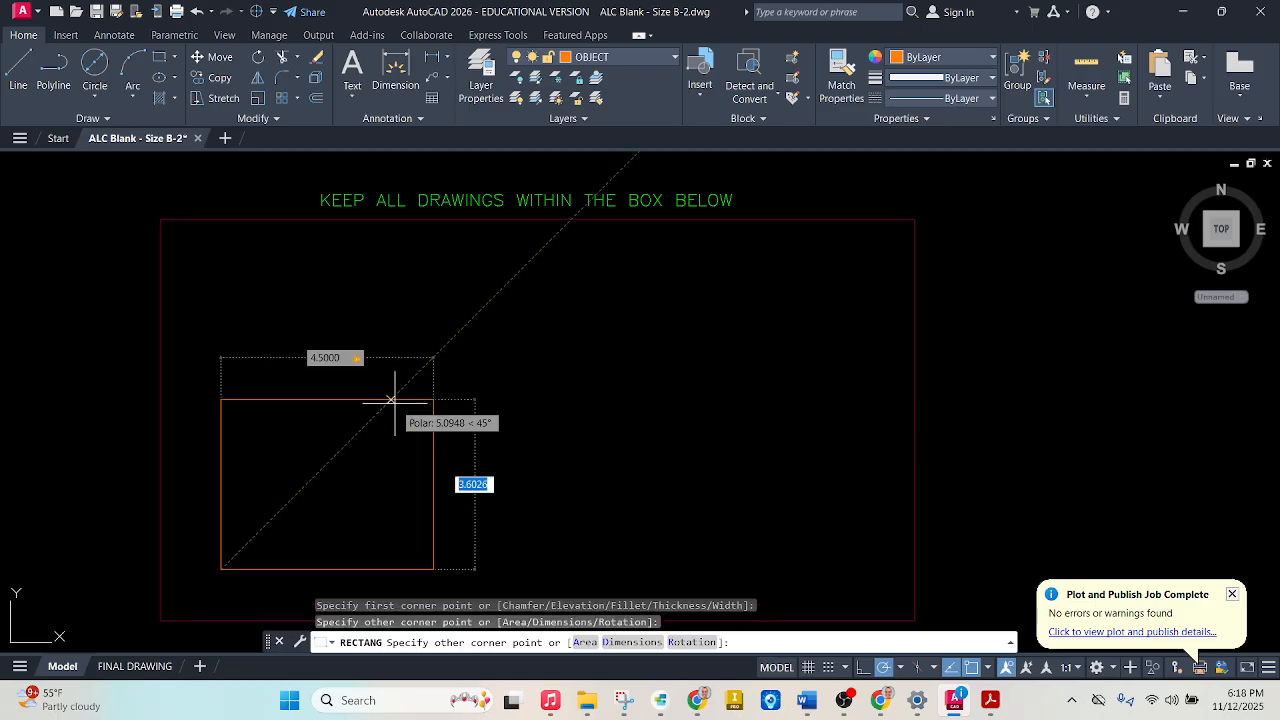
pyautogui.write('3.5')
pyautogui.press('Return')
pyautogui.scroll(-2, 450, 371)
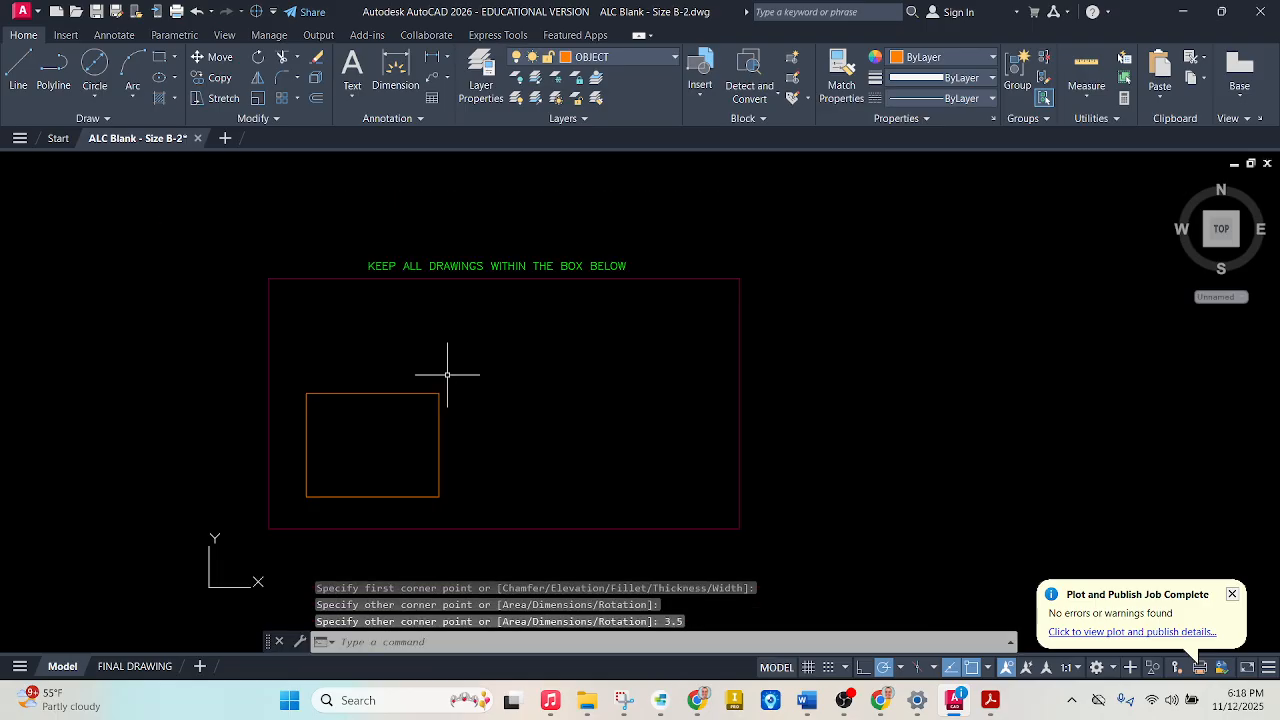
pyautogui.scroll(2, 285, 458)
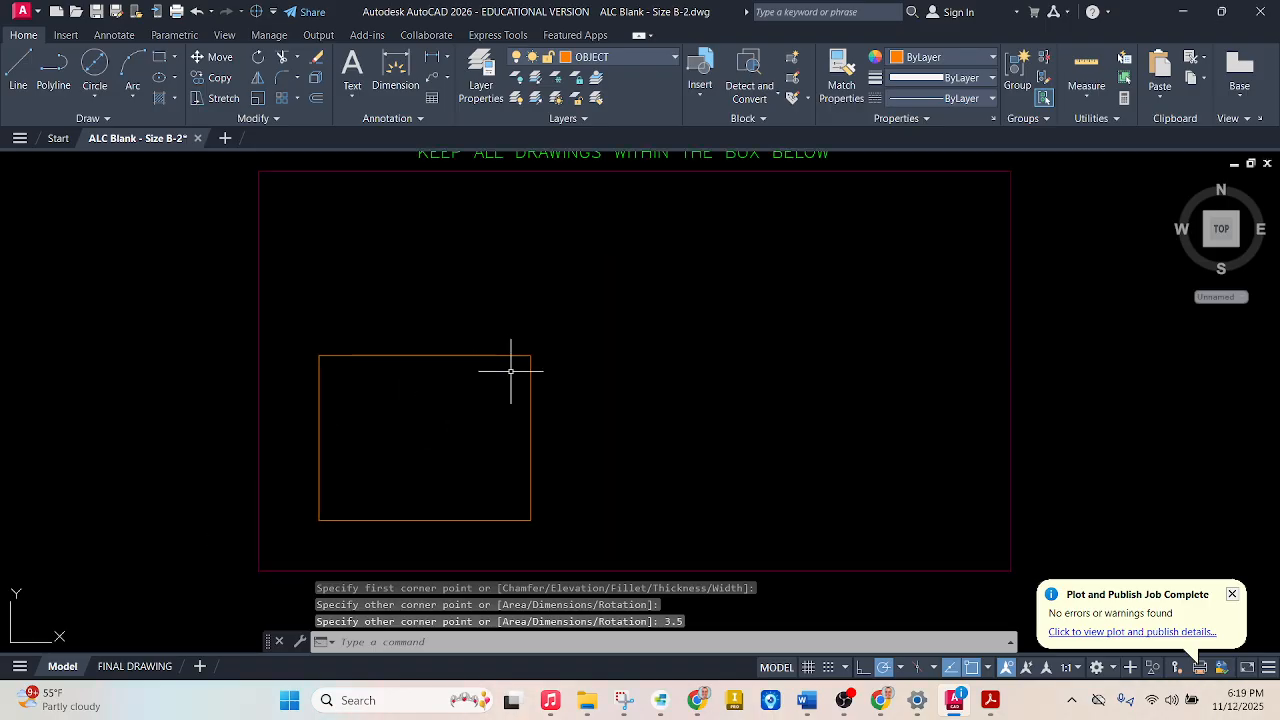
# Draw two vertical projection lines straight up from the rectangle's upper corners to just below the box's top edge
pyautogui.click(20, 72)
pyautogui.click(319, 355)
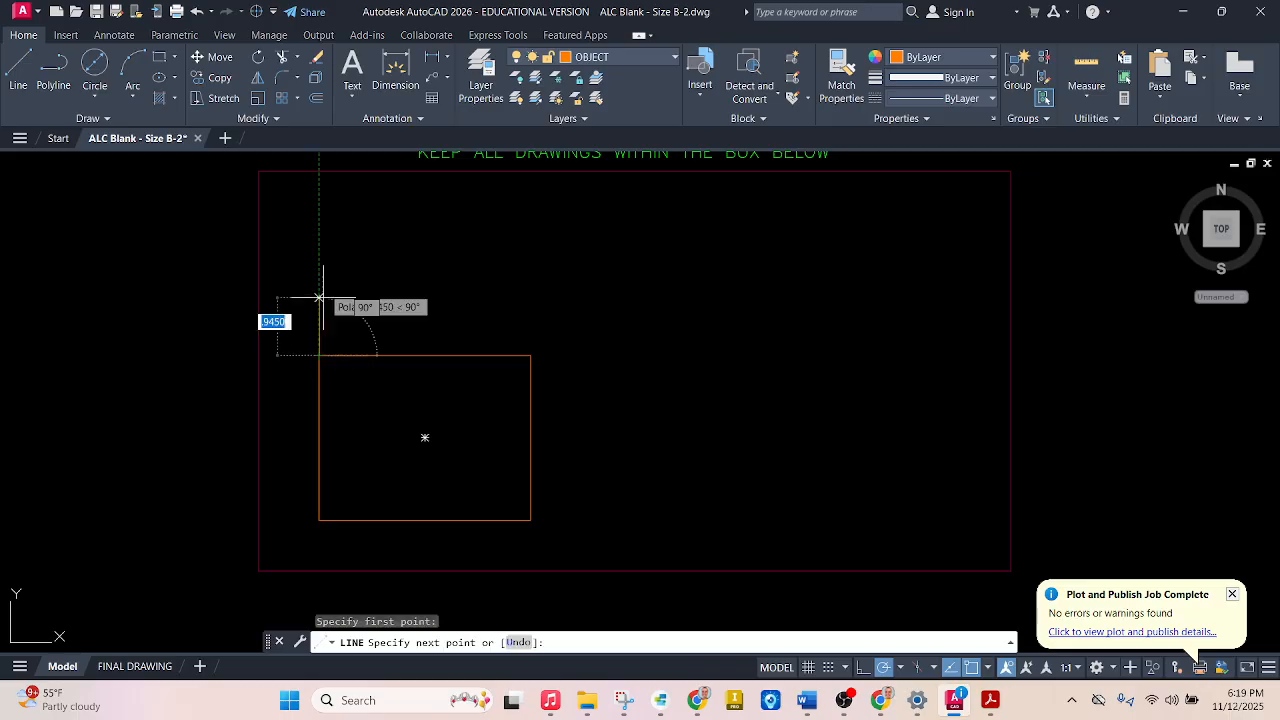
pyautogui.click(319, 185)
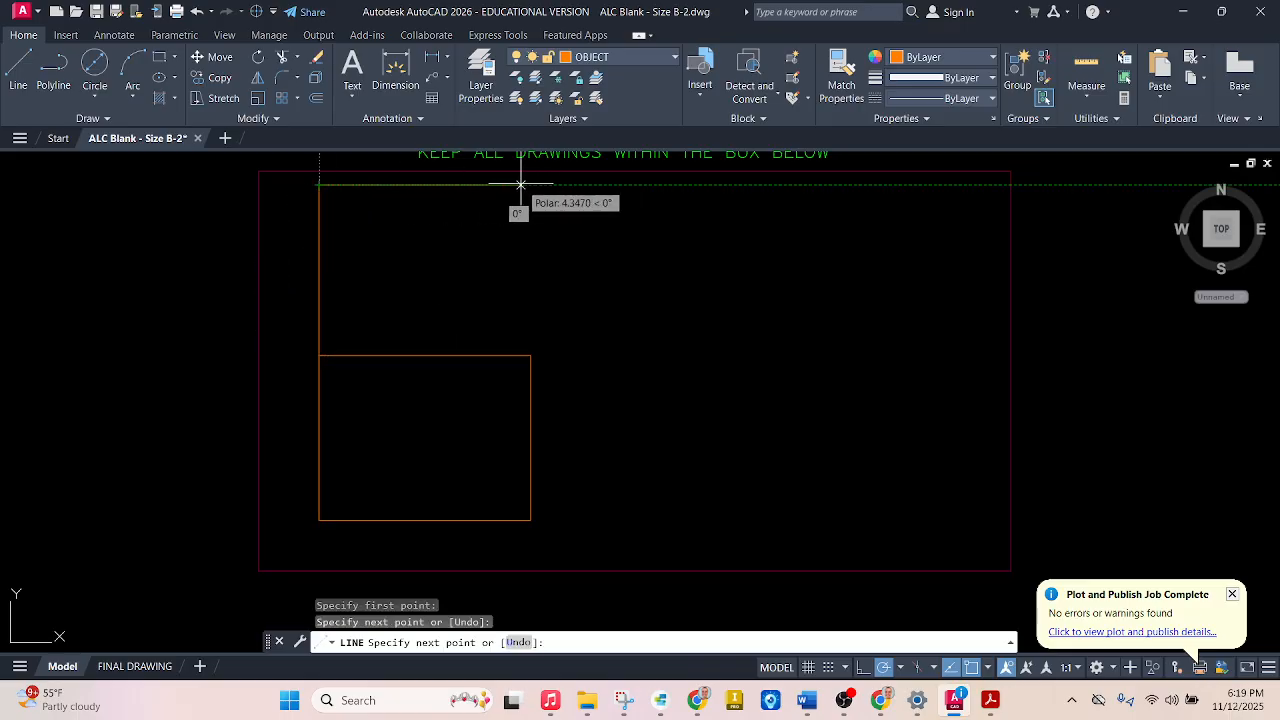
pyautogui.click(48, 78)
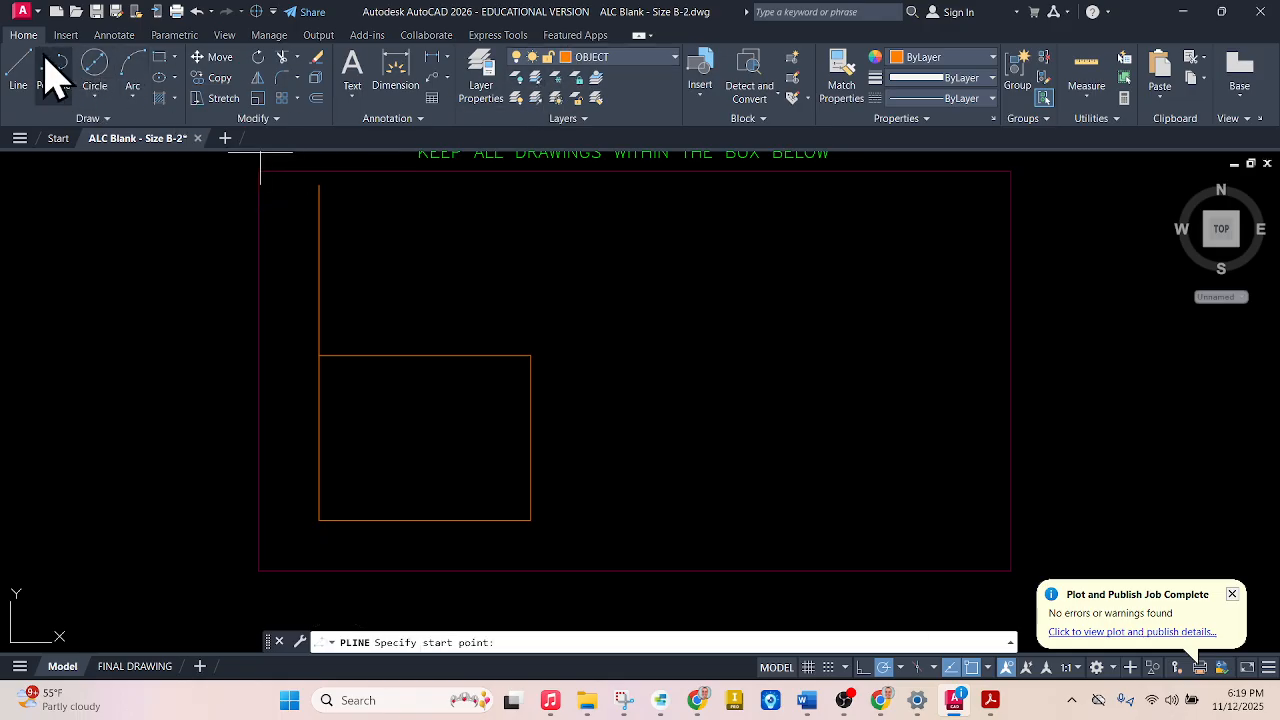
pyautogui.click(20, 68)
pyautogui.click(530, 355)
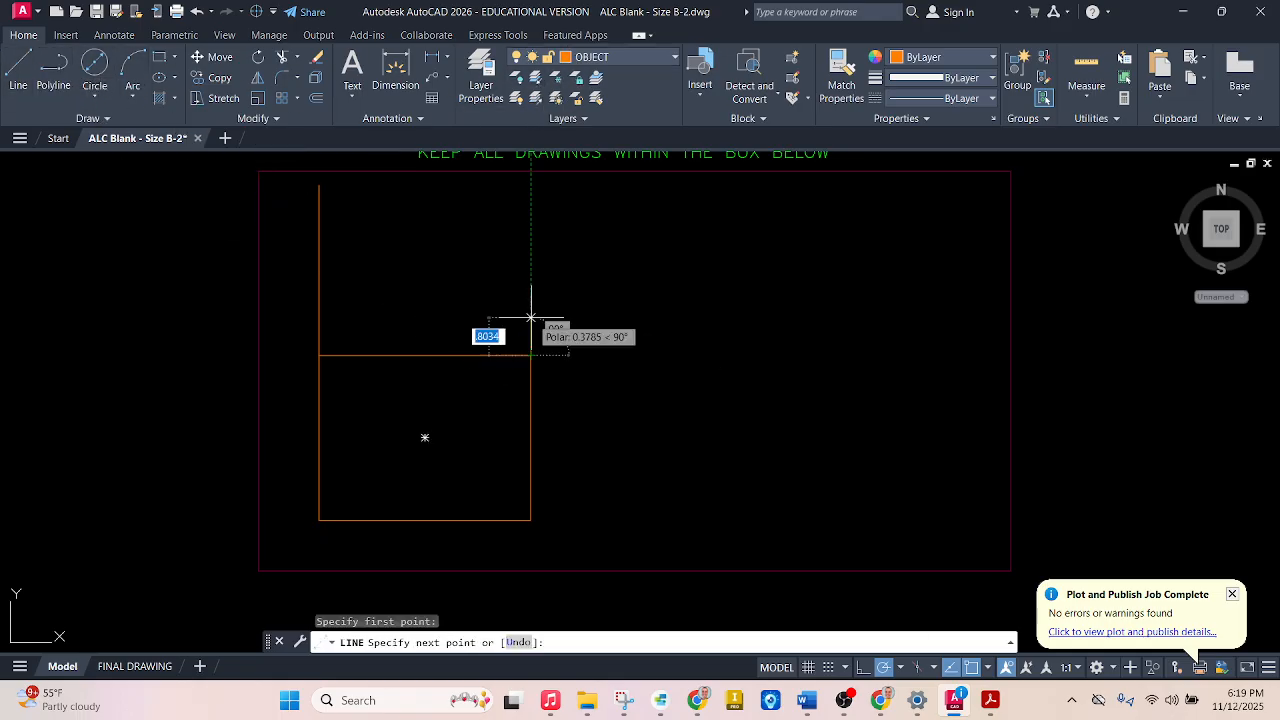
pyautogui.click(530, 189)
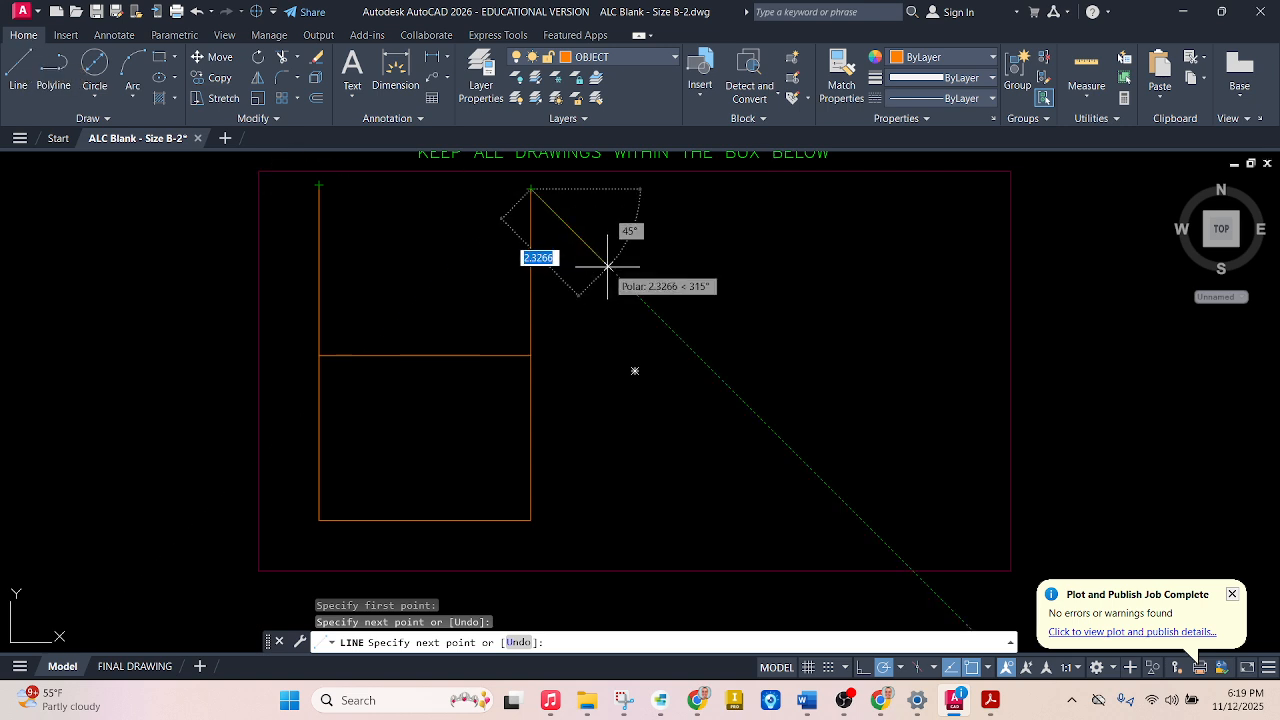
pyautogui.press('Escape')
# Draw two horizontal projection lines to the right from the rectangle's upper-right and lower-right corners toward the box's right edge
pyautogui.click(20, 72)
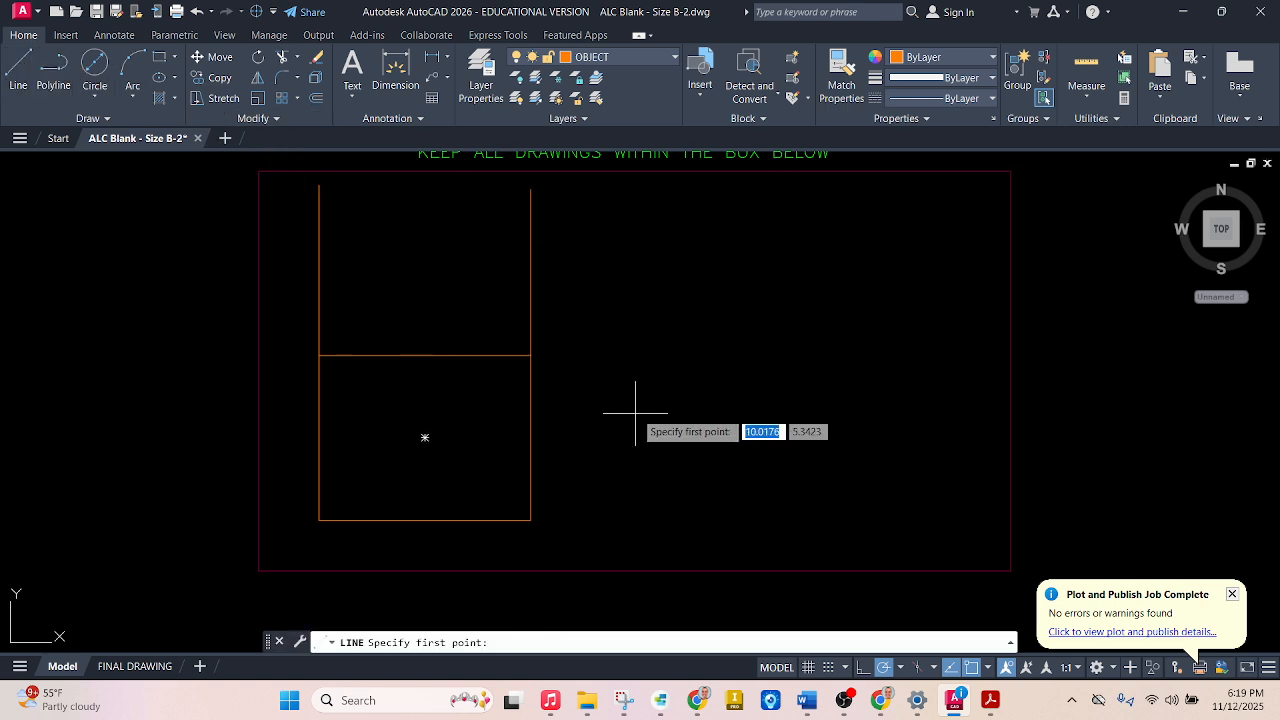
pyautogui.click(531, 356)
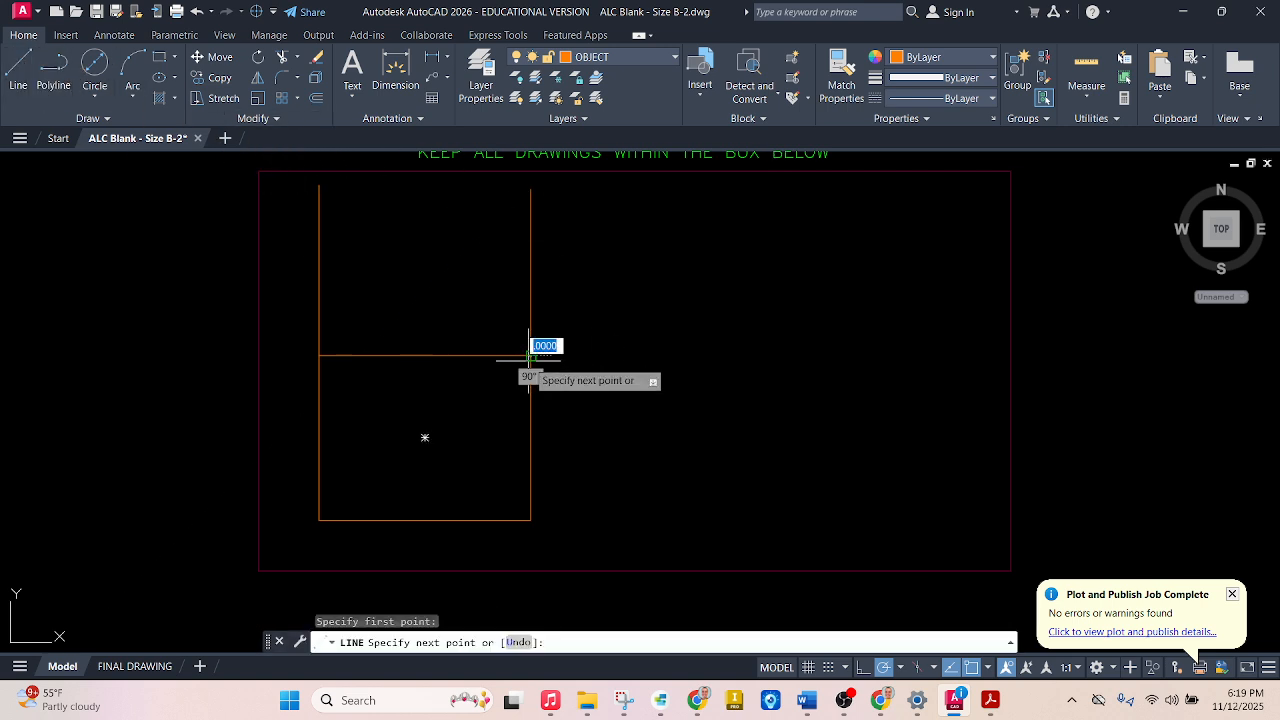
pyautogui.click(948, 356)
pyautogui.press('Escape')
pyautogui.click(18, 72)
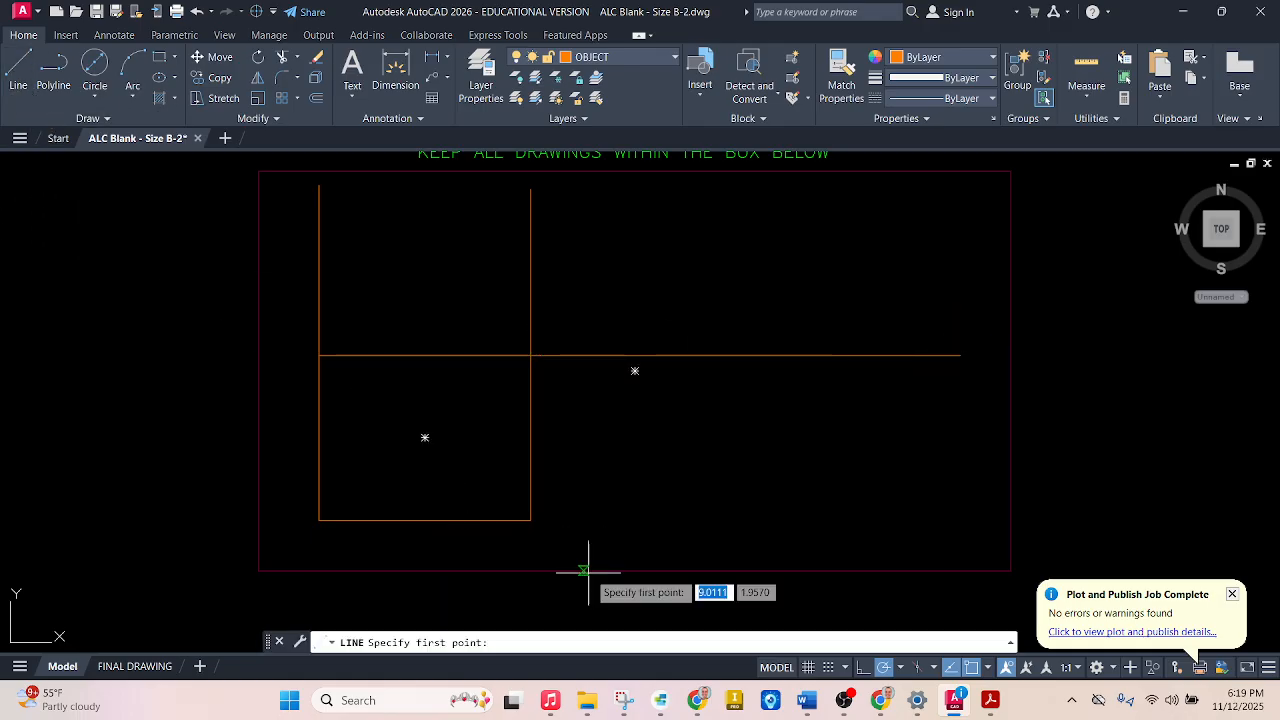
pyautogui.click(535, 519)
pyautogui.click(955, 519)
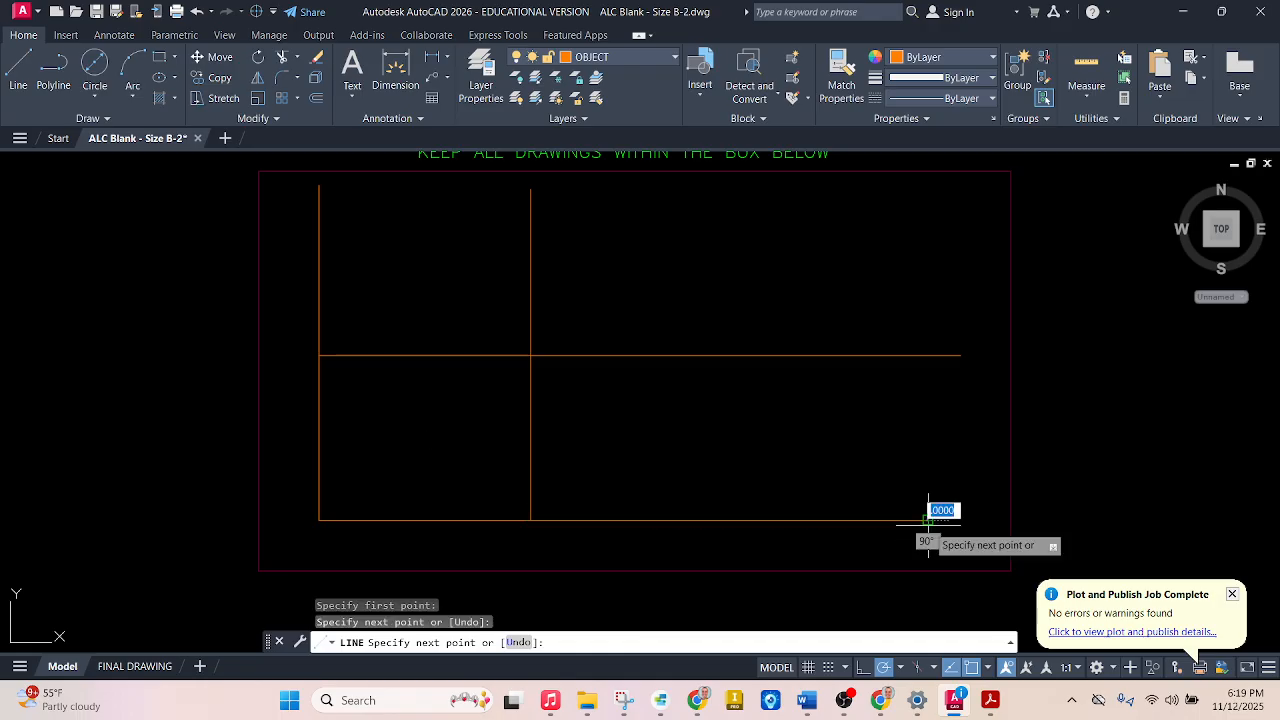
pyautogui.press('Escape')
# Check the top view's dimensions in the multiview reference PDF and return to AutoCAD
pyautogui.click(990, 700)
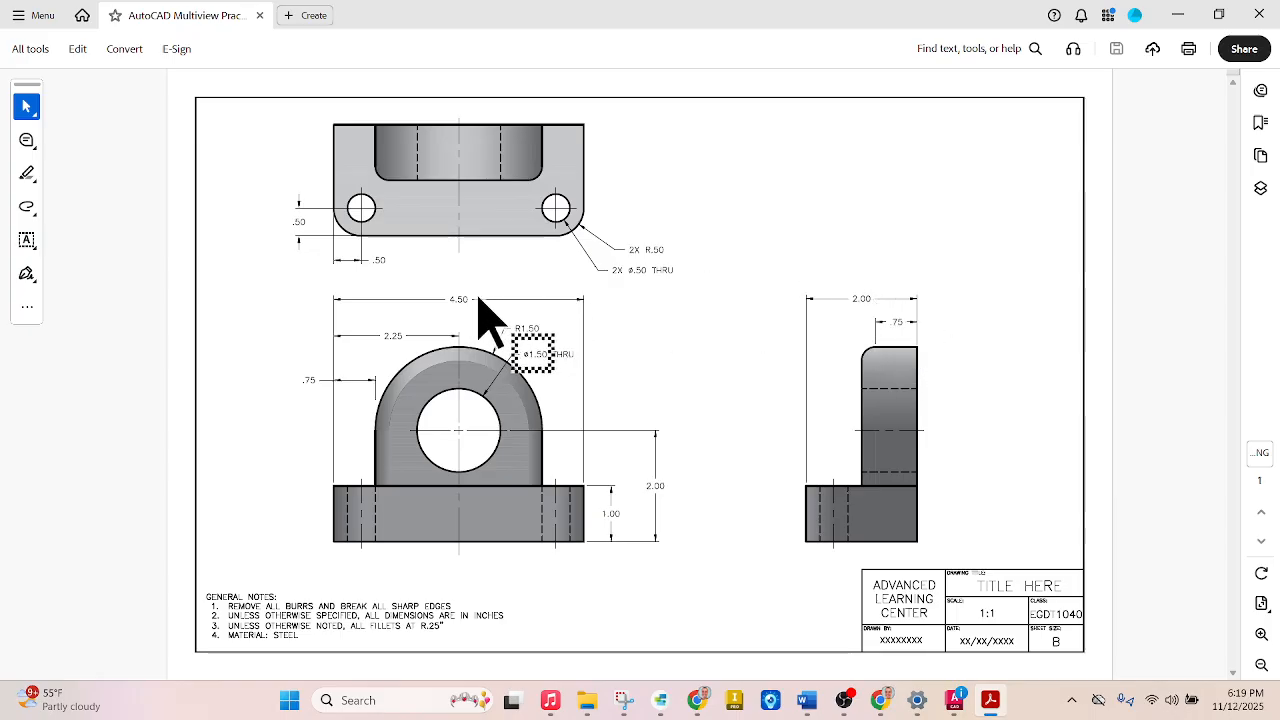
pyautogui.moveTo(978, 712)
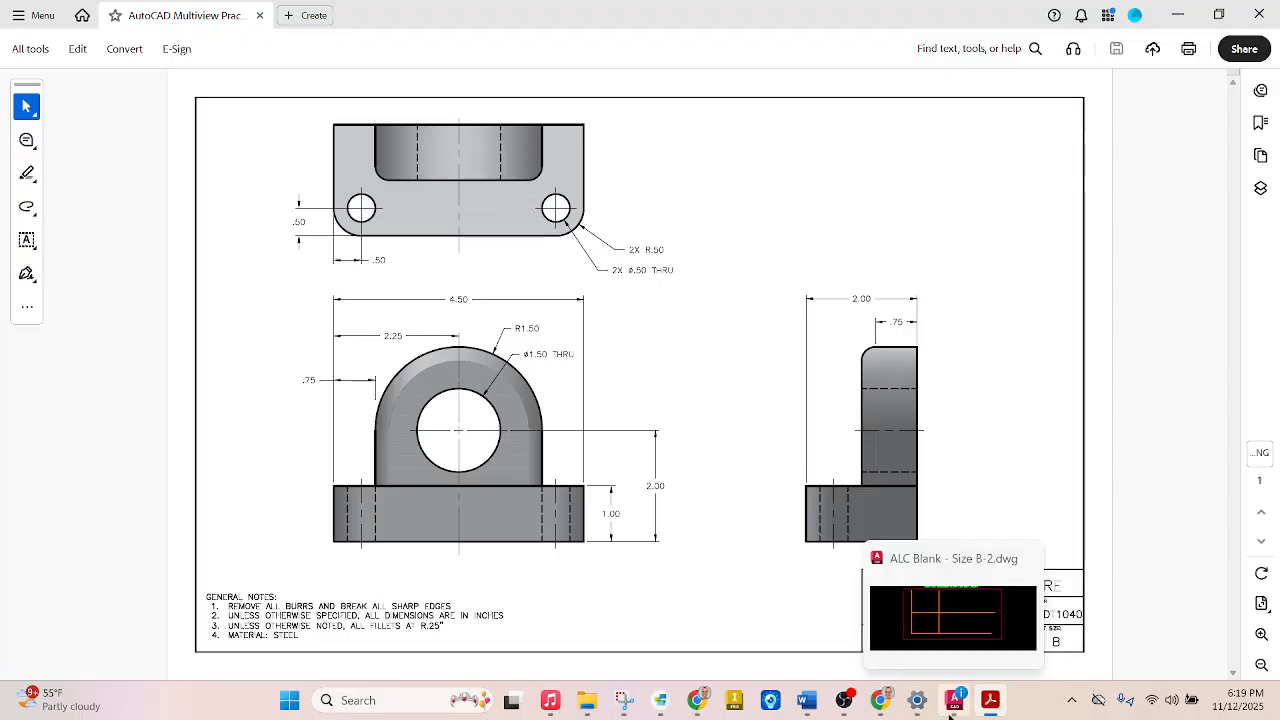
pyautogui.click(950, 713)
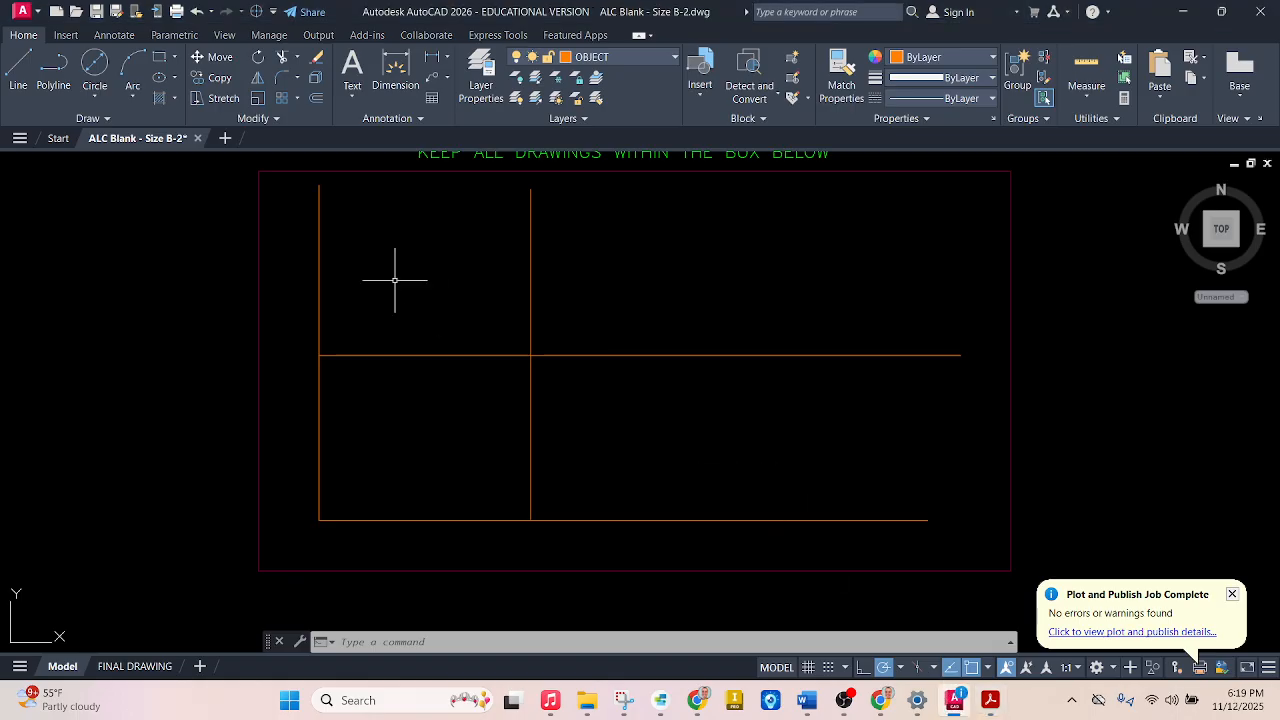
# Try a 2.5 by 2 rectangle for the top view, starting on the left vertical projection line, and undo it
pyautogui.click(157, 58)
pyautogui.click(319, 270)
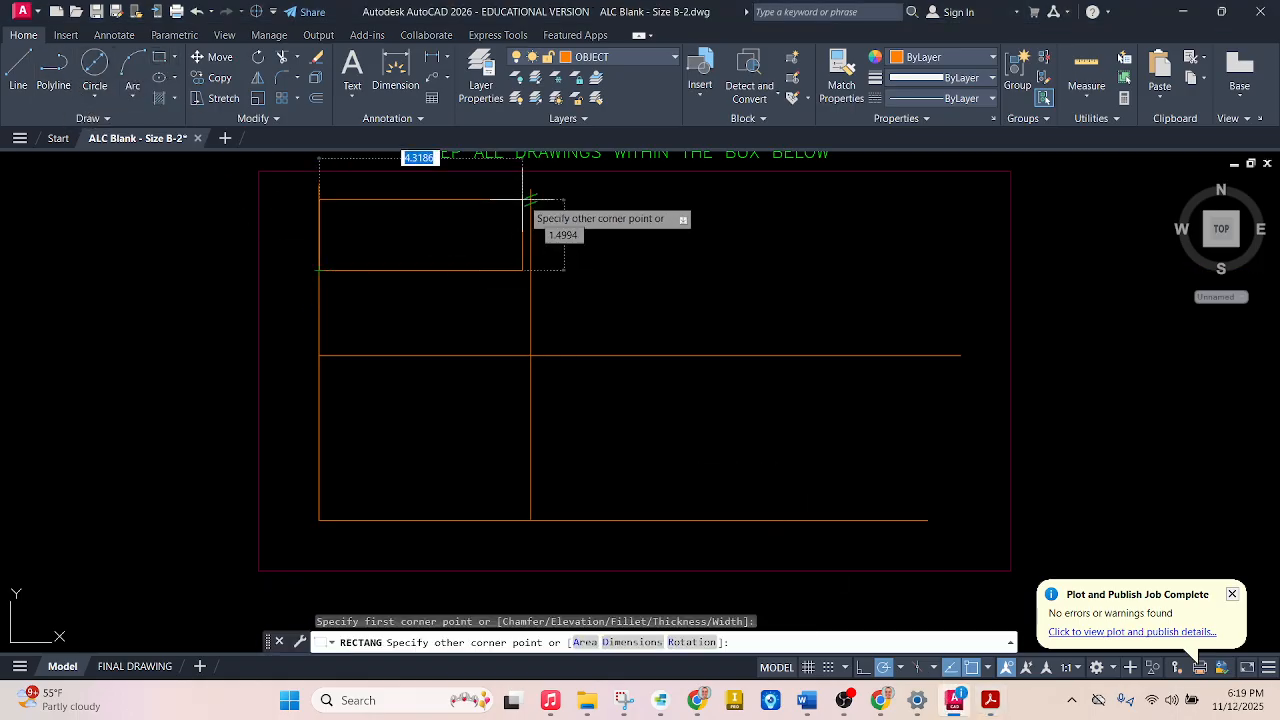
pyautogui.scroll(-4, 531, 189)
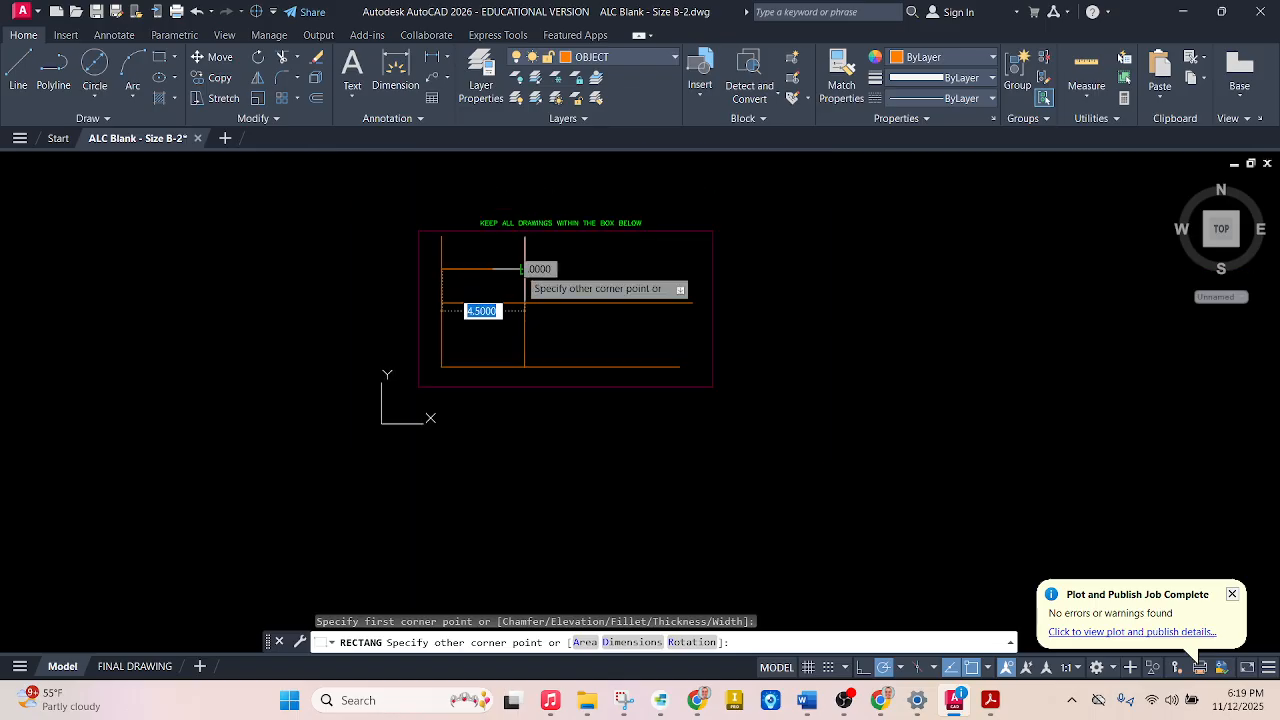
pyautogui.scroll(4, 520, 240)
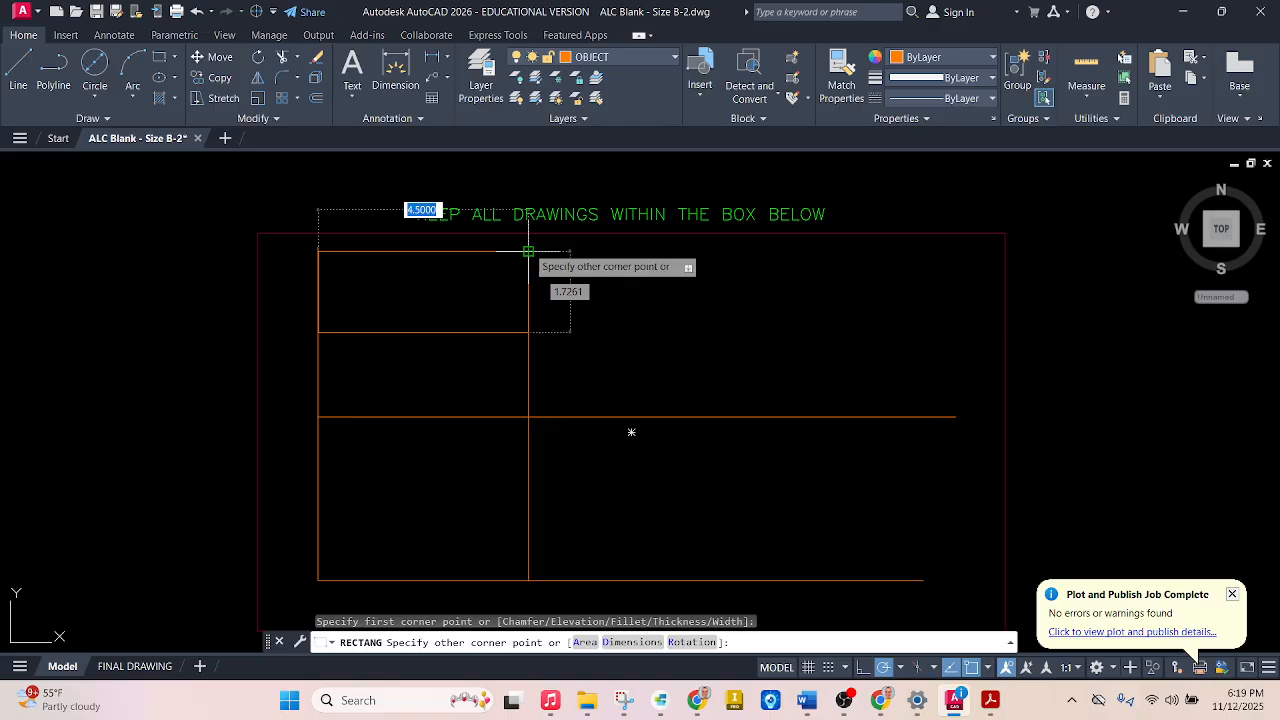
pyautogui.write('2')
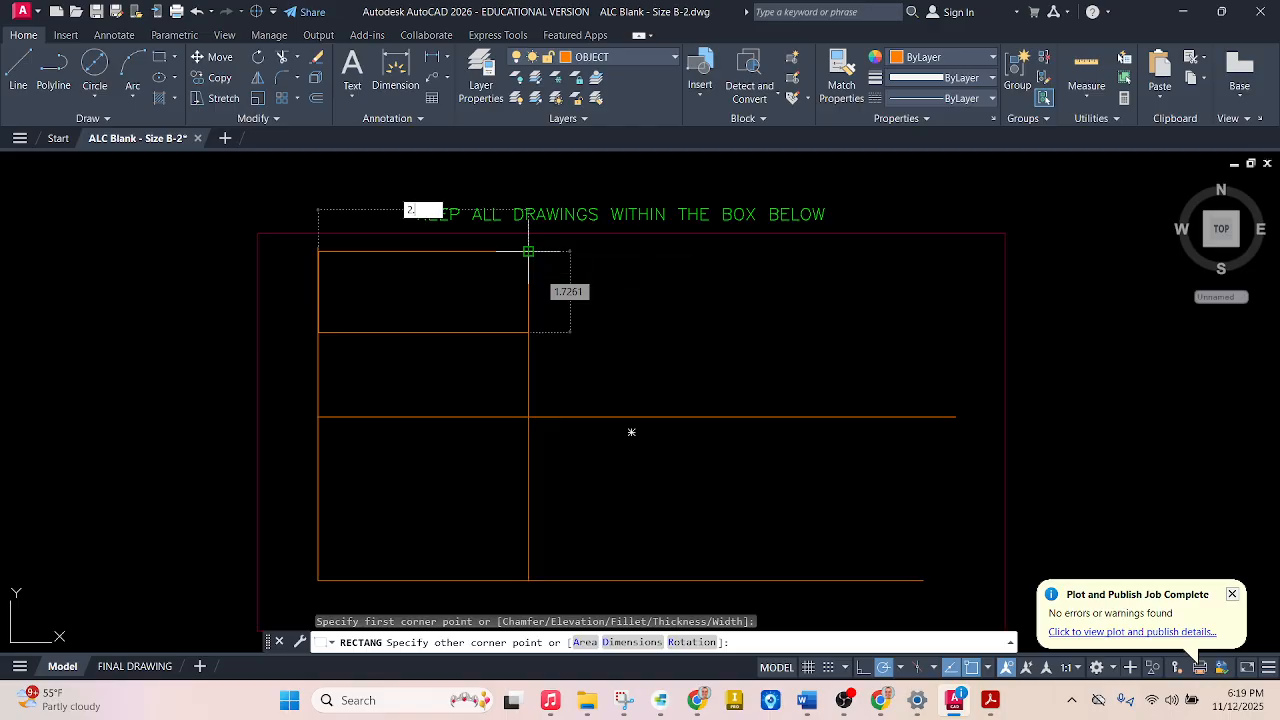
pyautogui.write('.5')
pyautogui.press('Tab')
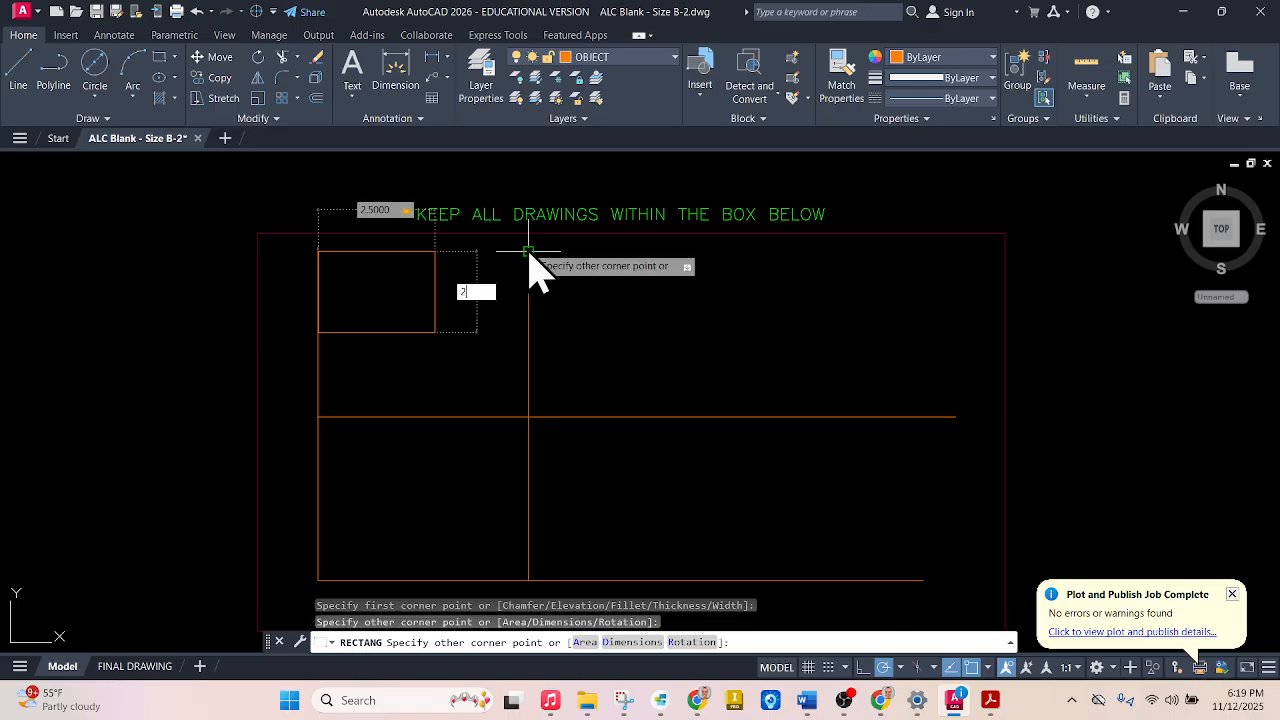
pyautogui.write('2')
pyautogui.press('Return')
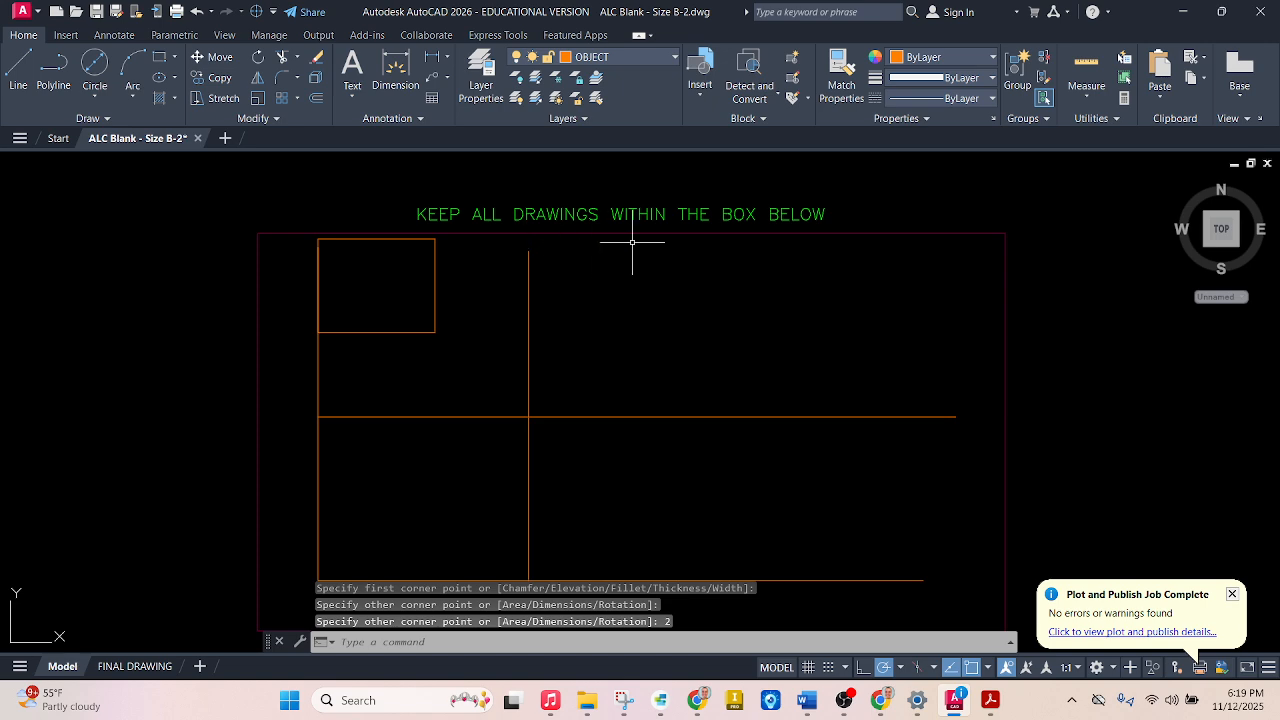
pyautogui.press('Escape')
pyautogui.hotkey('ctrl', 'z')
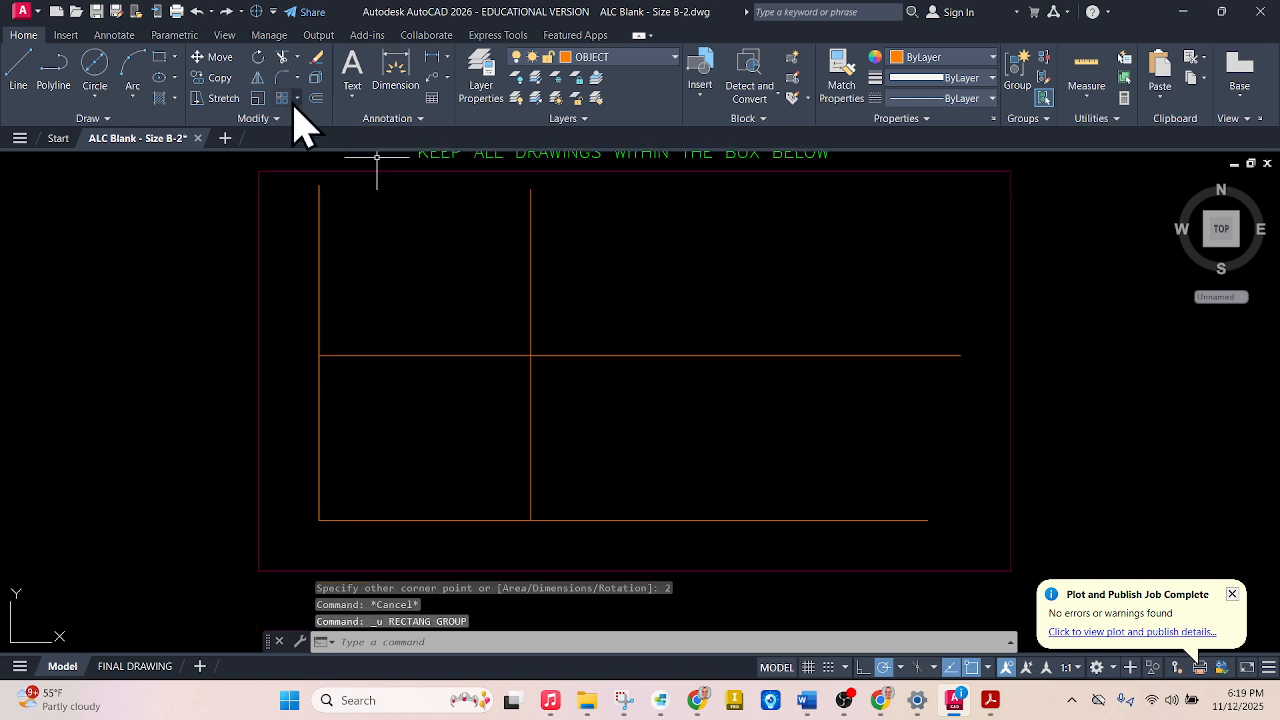
# Draw a 4.5 by 2 rectangle between the vertical projection lines for the top view, and erase both projection lines
pyautogui.click(158, 58)
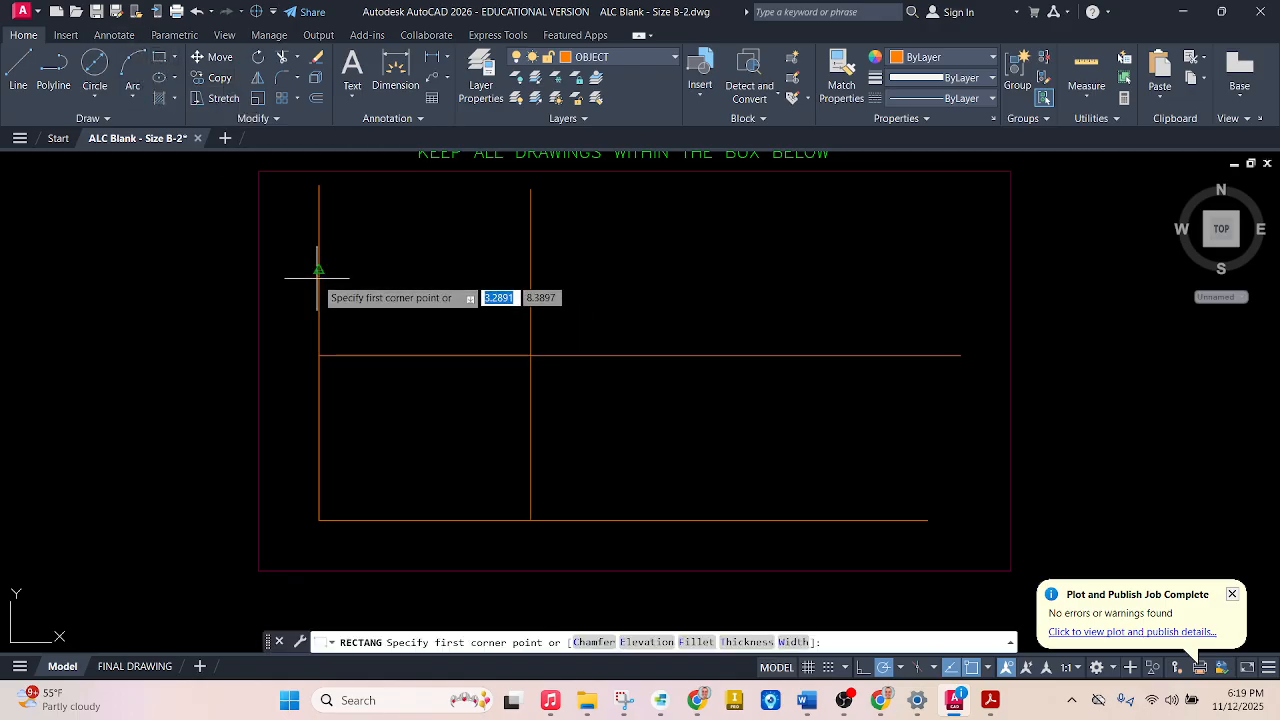
pyautogui.click(319, 281)
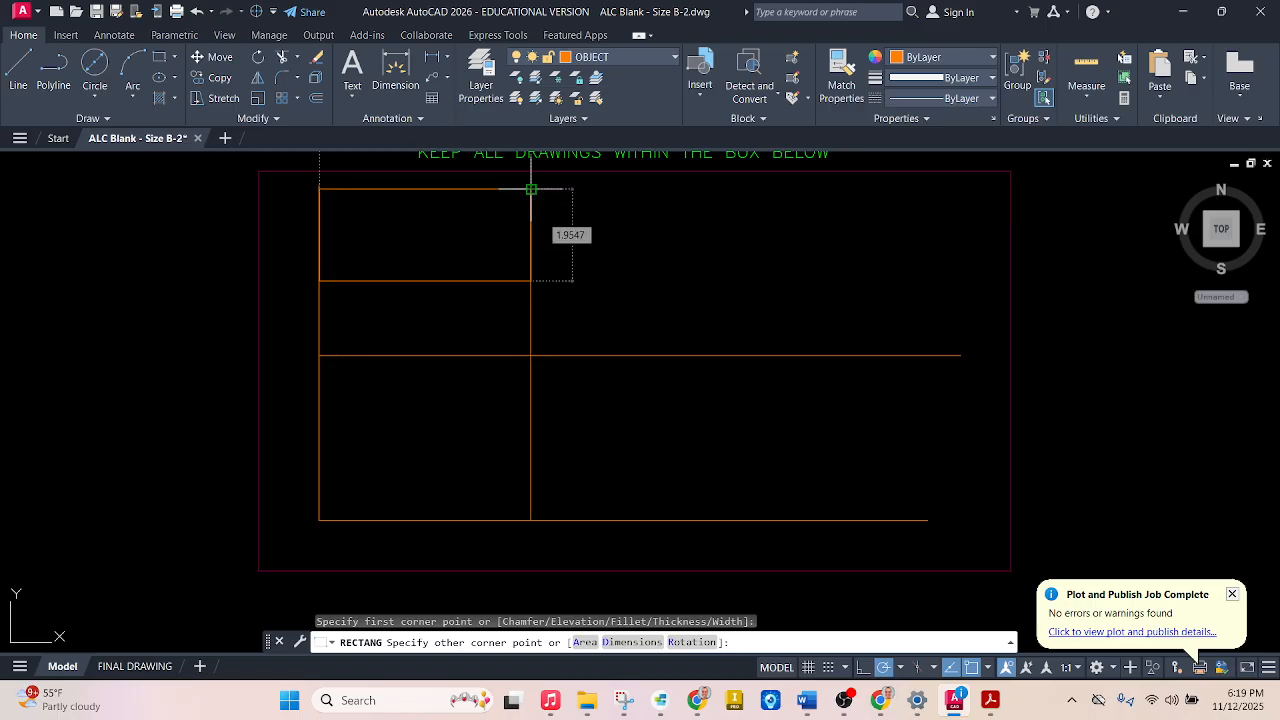
pyautogui.write('2')
pyautogui.press('Return')
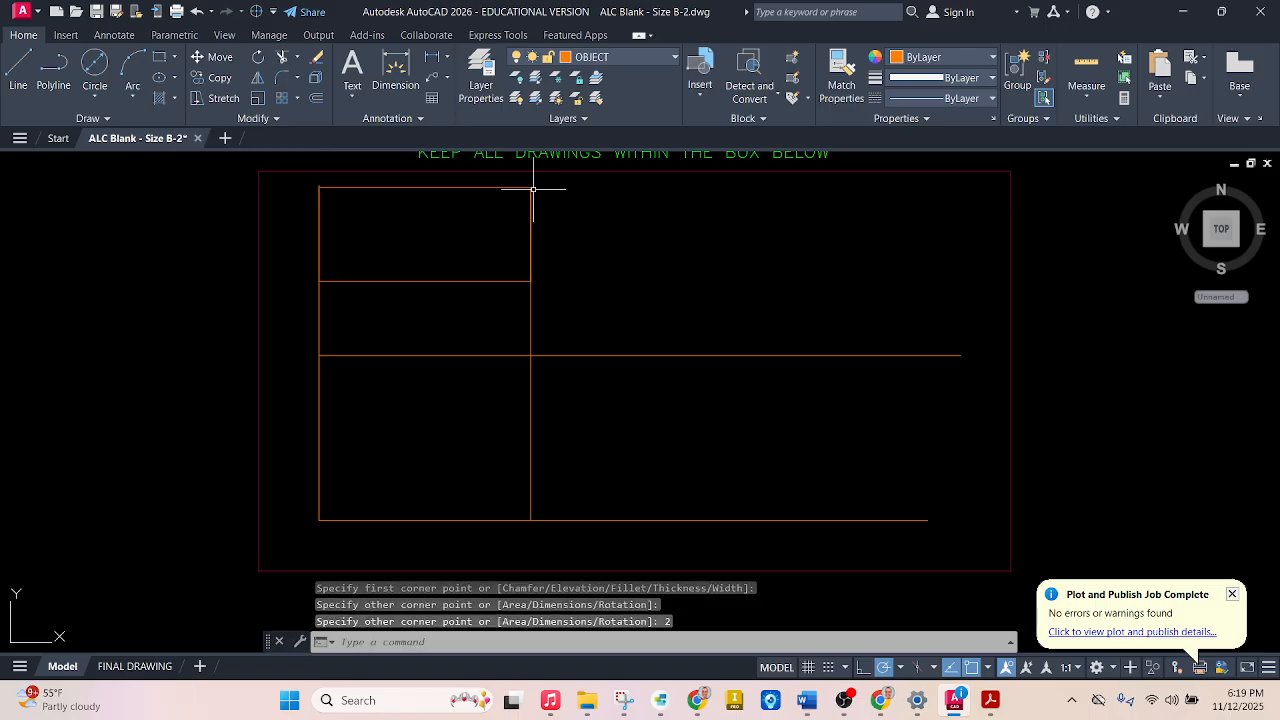
pyautogui.click(531, 316)
pyautogui.press('Delete')
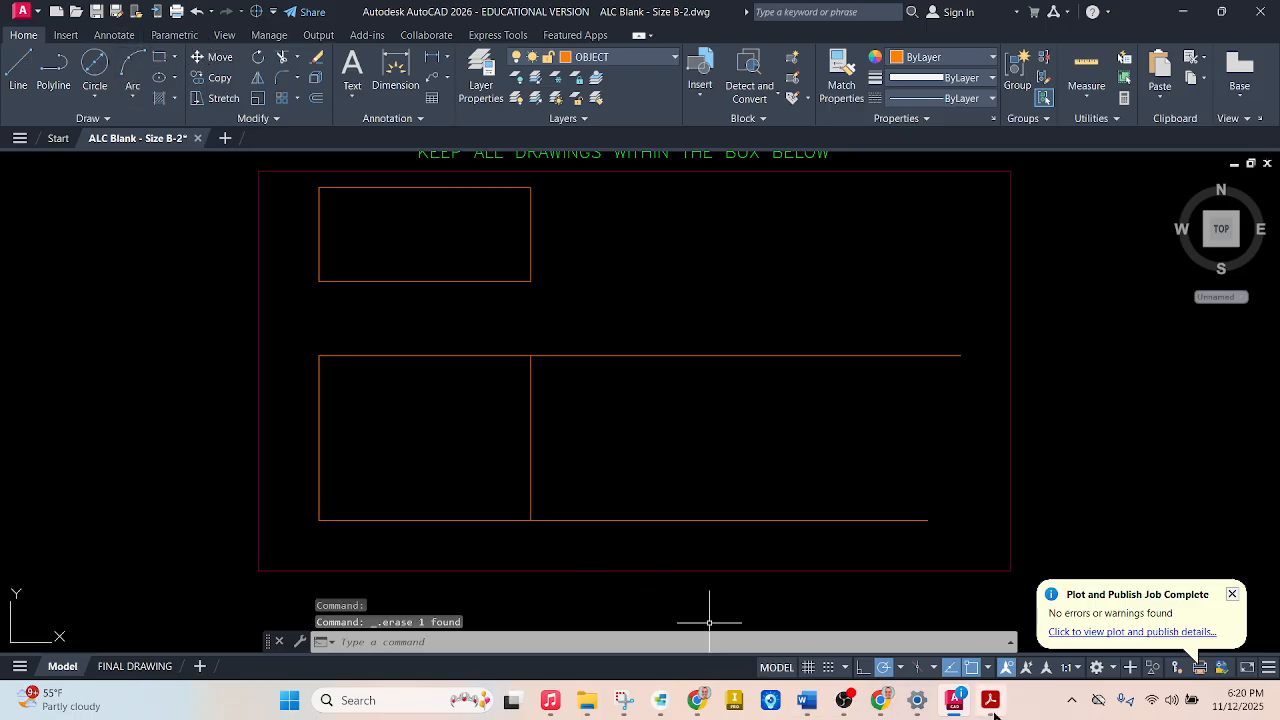
# Check the side view in the PDF, and draw a 2 by 3.5 rectangle between the horizontal projection lines for it
pyautogui.moveTo(957, 710)
pyautogui.moveTo(955, 705); pyautogui.dragTo(790, 537)
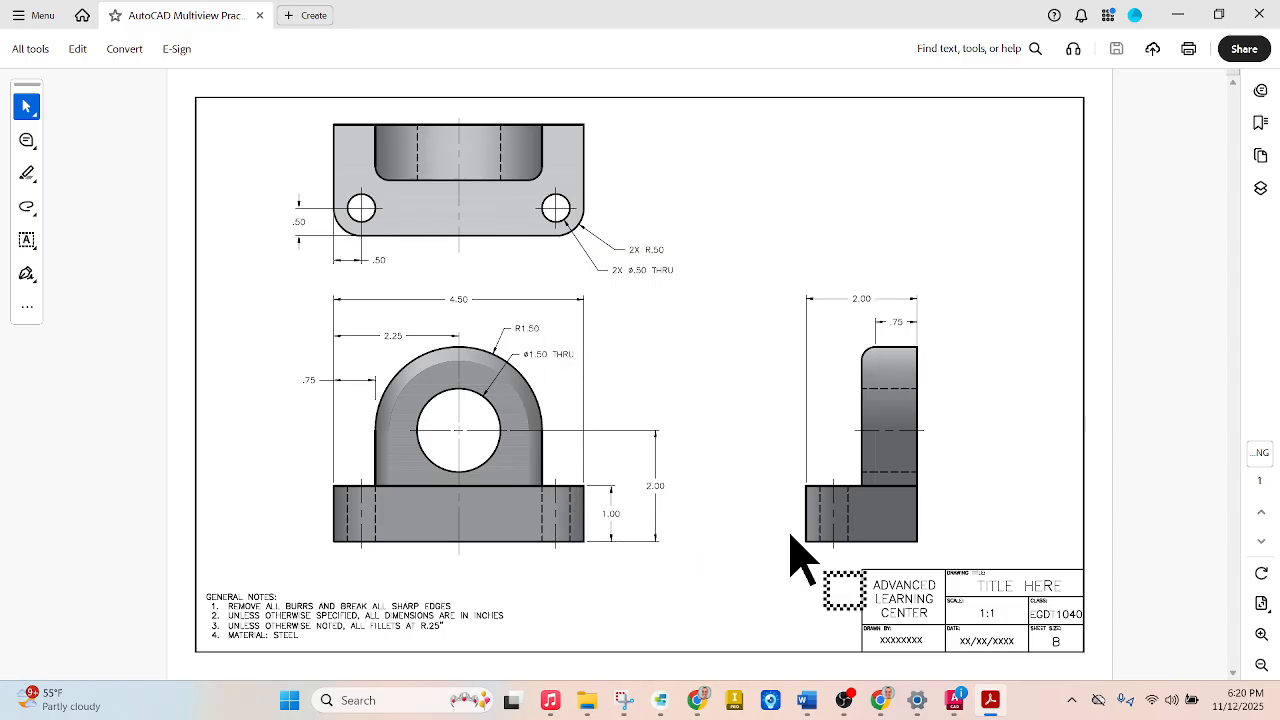
pyautogui.click(955, 700)
pyautogui.click(159, 57)
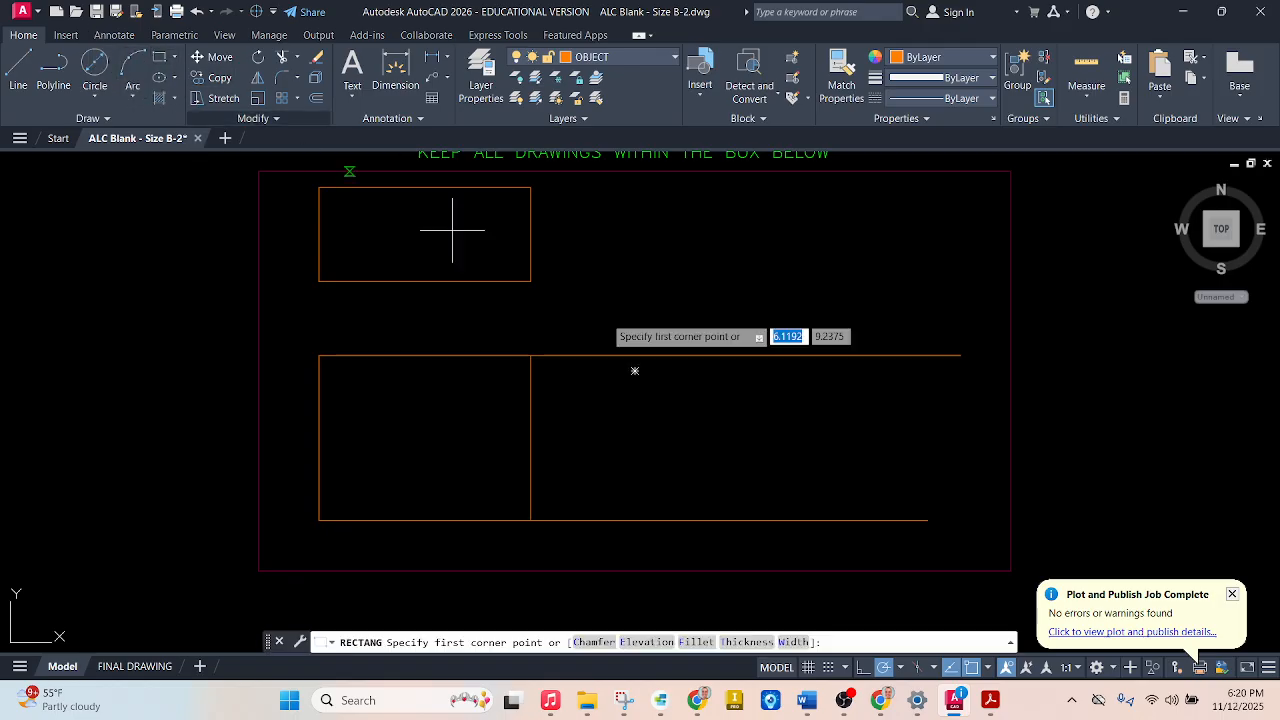
pyautogui.click(683, 356)
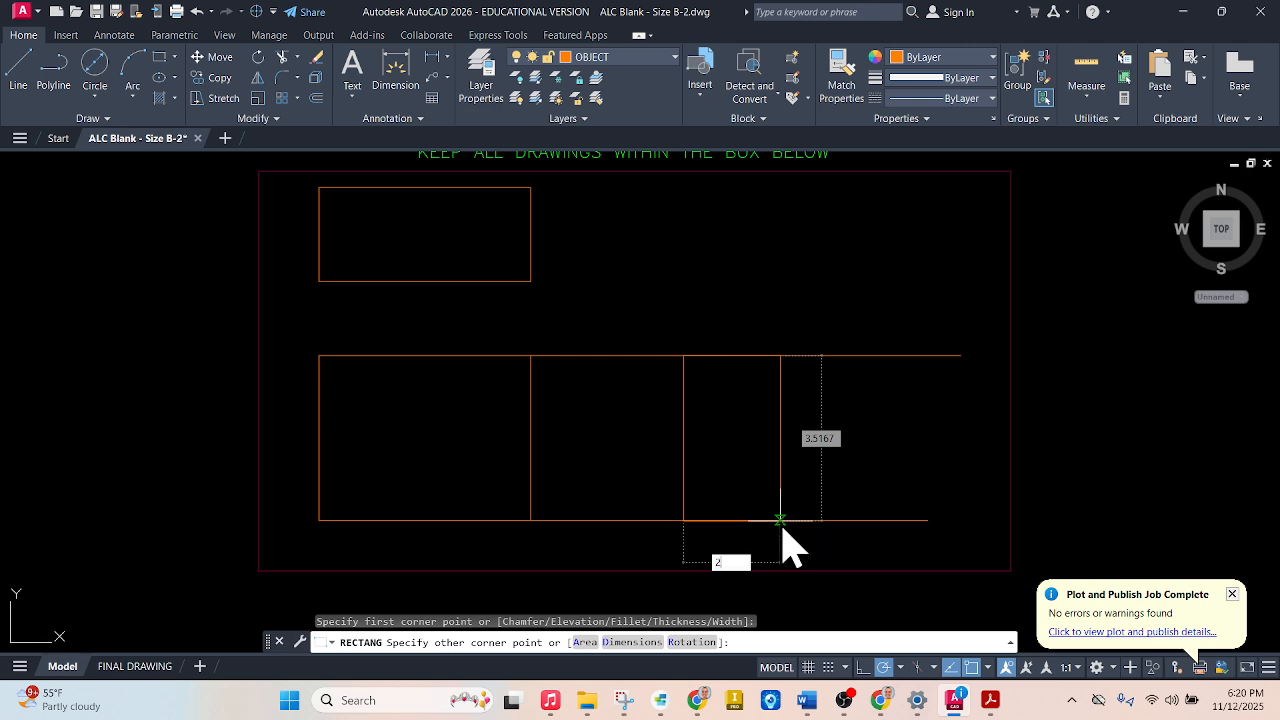
pyautogui.press('Tab')
pyautogui.write('3.')
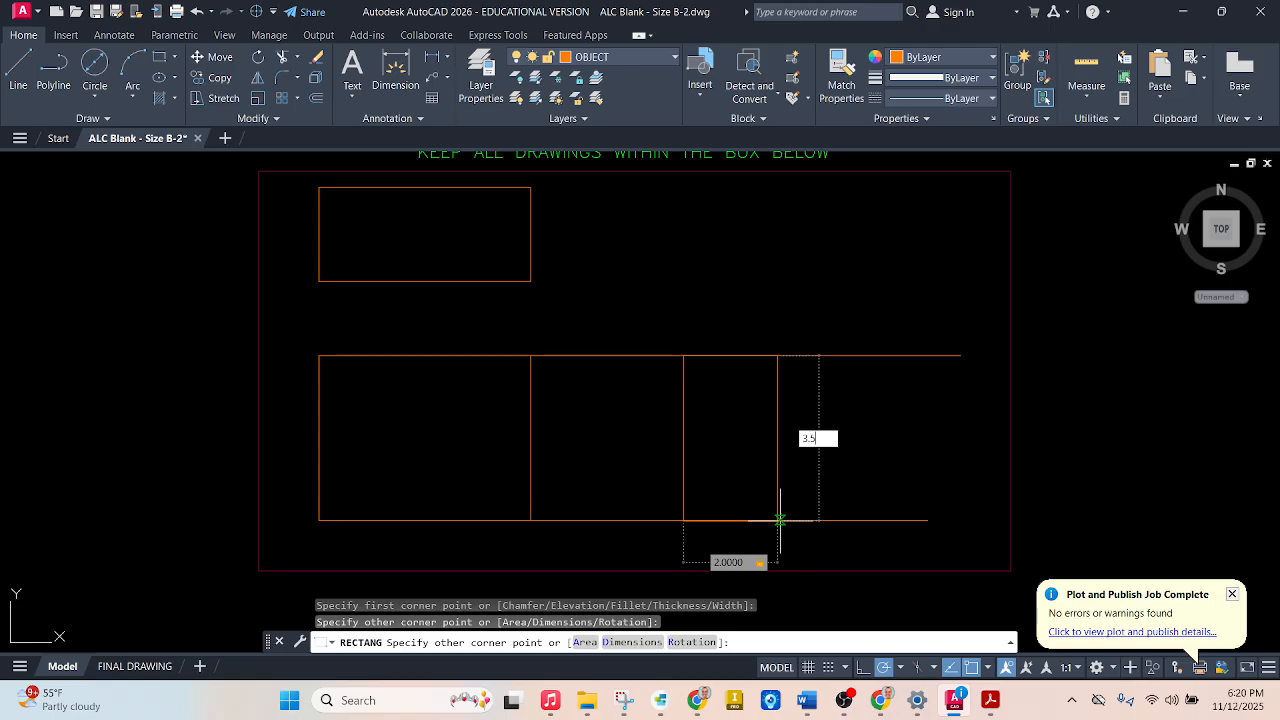
pyautogui.press('Return')
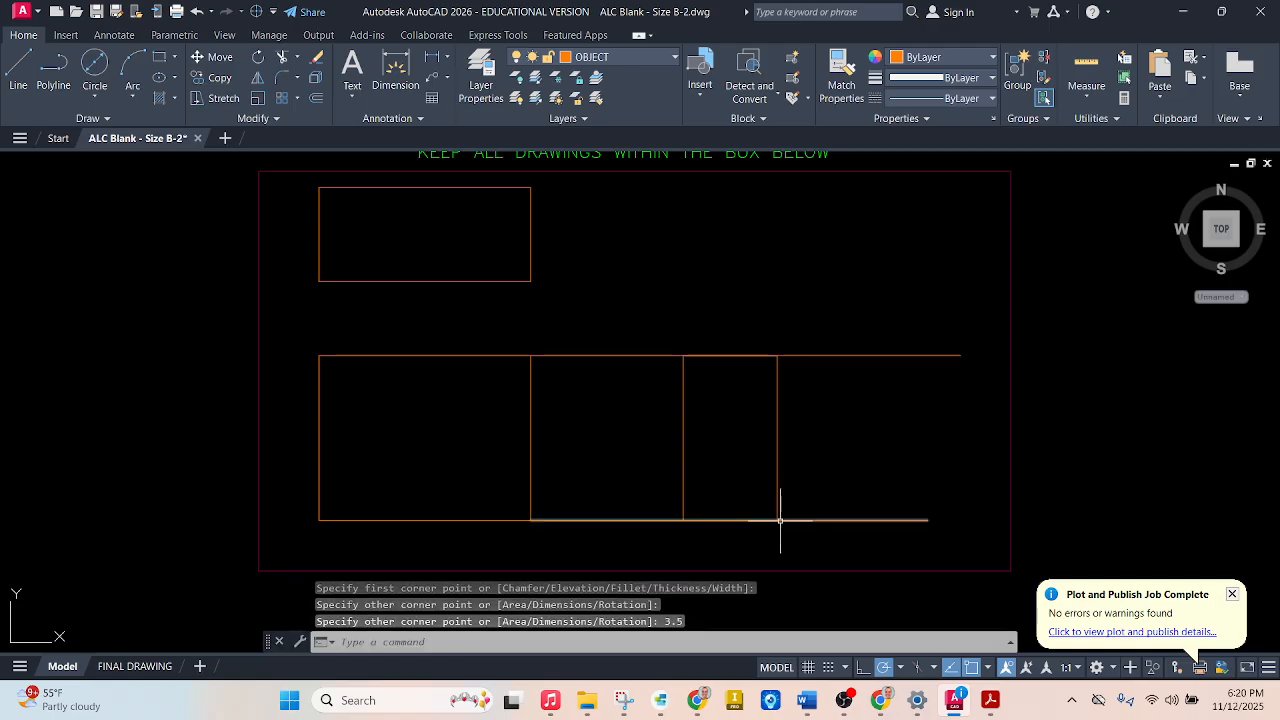
# Erase the upper and lower horizontal projection lines running from the front view past the side view
pyautogui.click(990, 703)
pyautogui.click(954, 701)
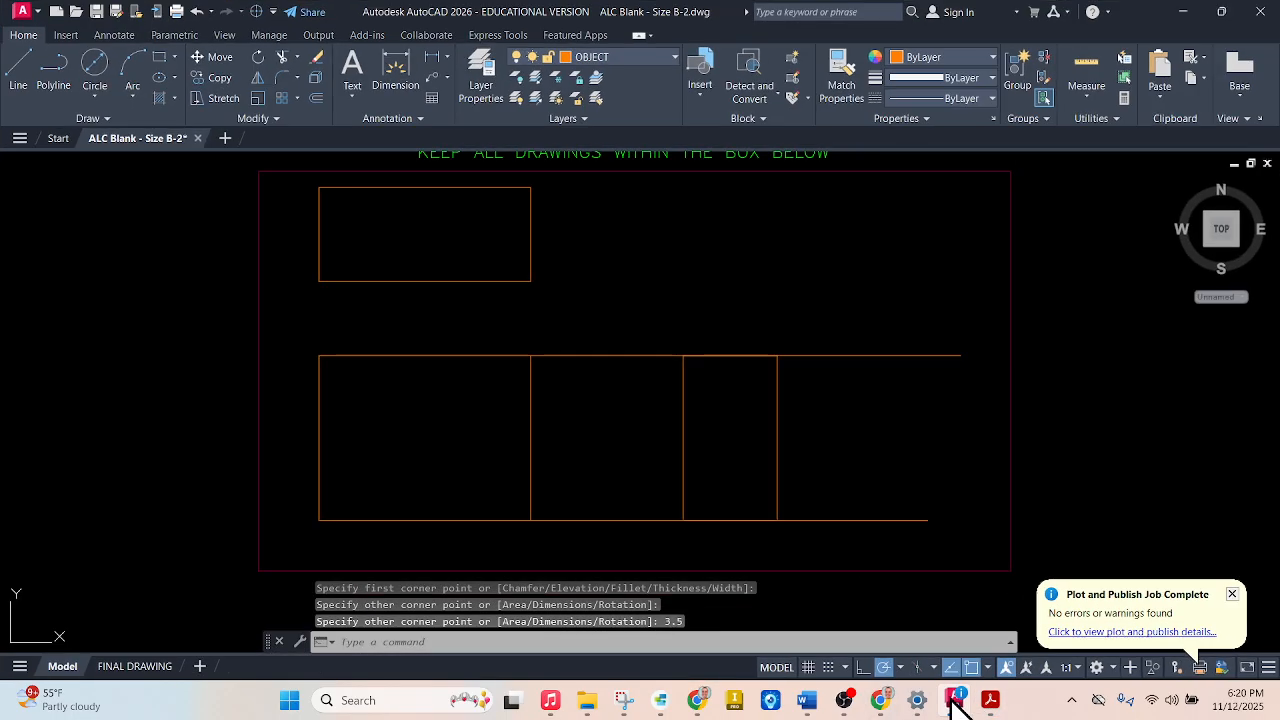
pyautogui.click(625, 356)
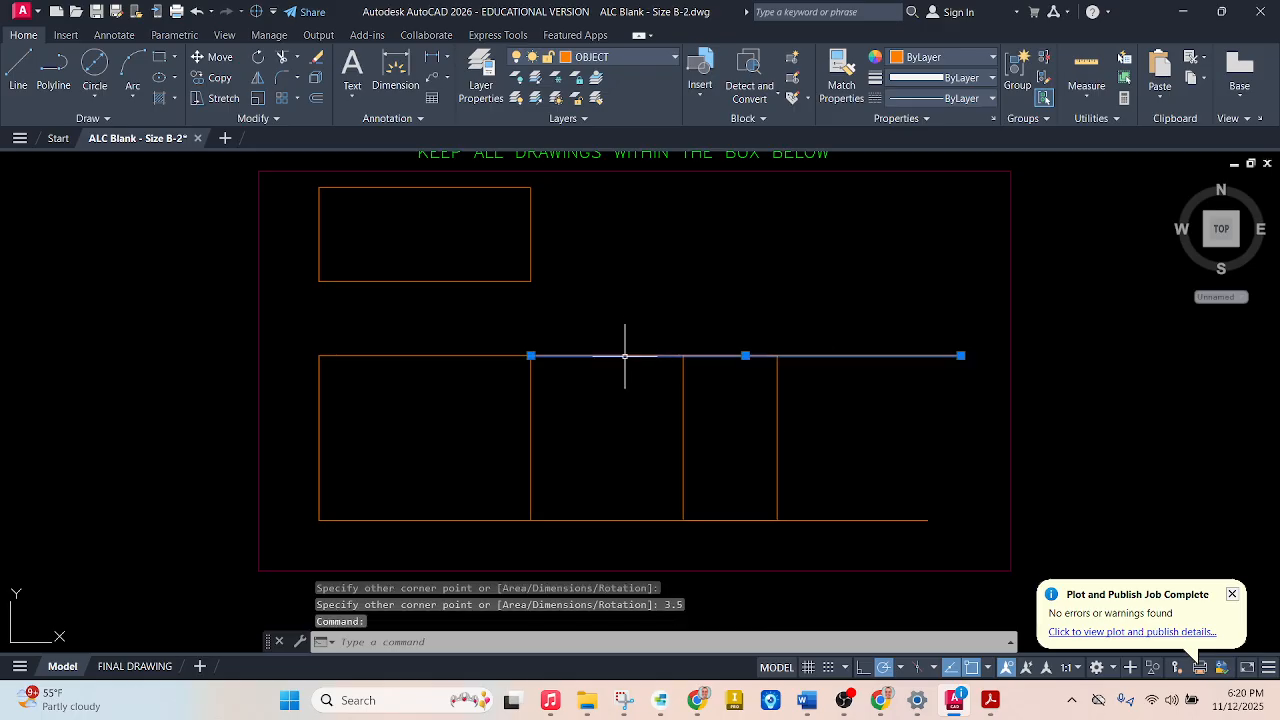
pyautogui.press('Delete')
pyautogui.click(667, 519)
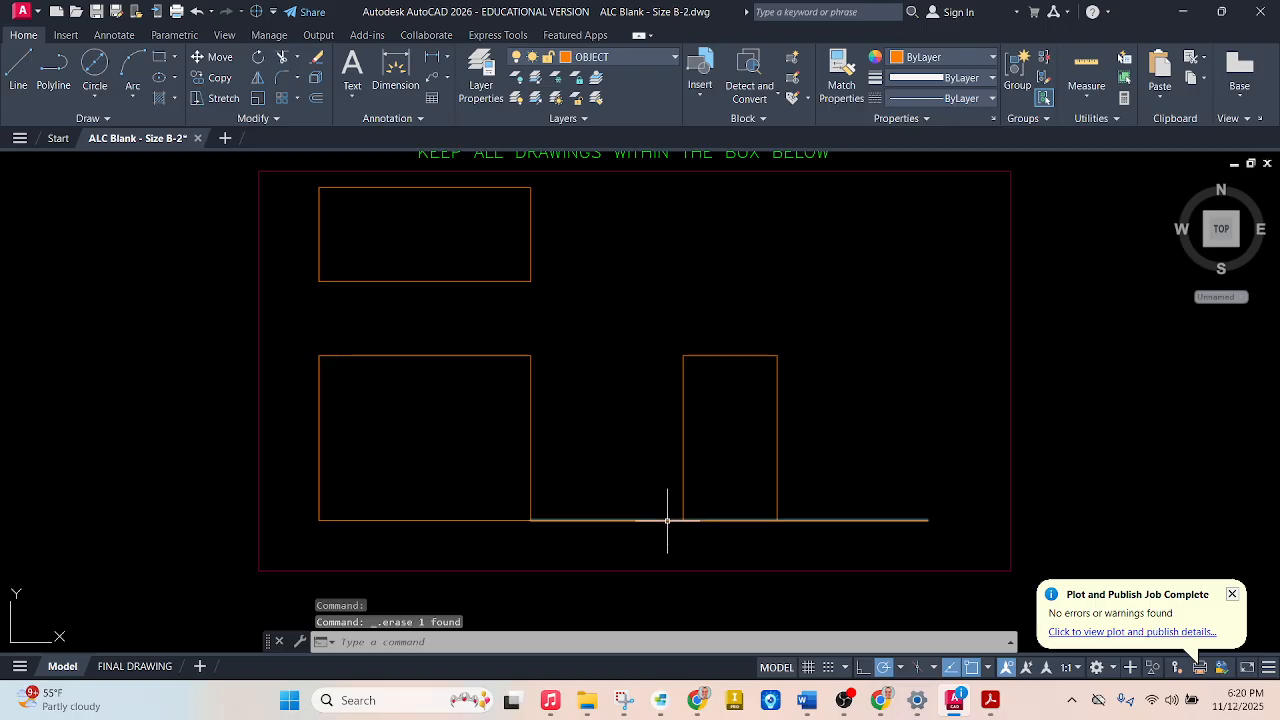
pyautogui.press('Delete')
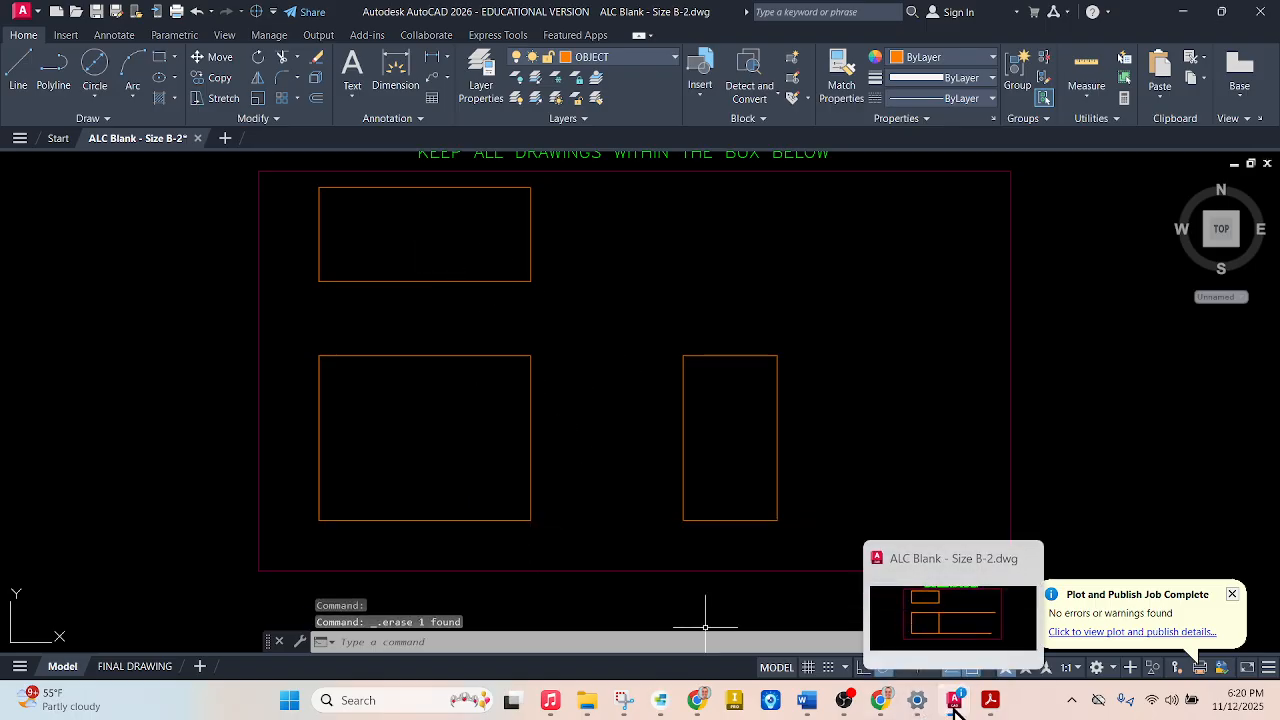
# Draw a horizontal line 1 above the base, from the front view's left edge to the side view's right edge, after checking the PDF
pyautogui.click(990, 700)
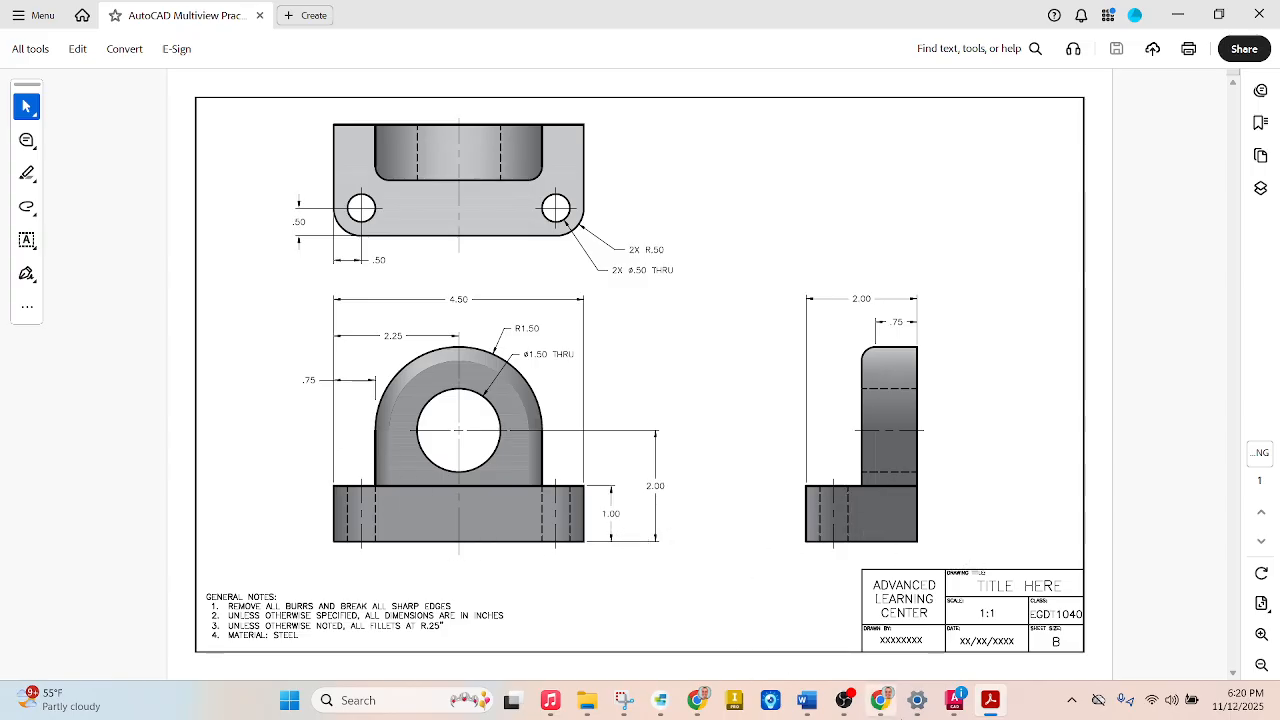
pyautogui.click(955, 700)
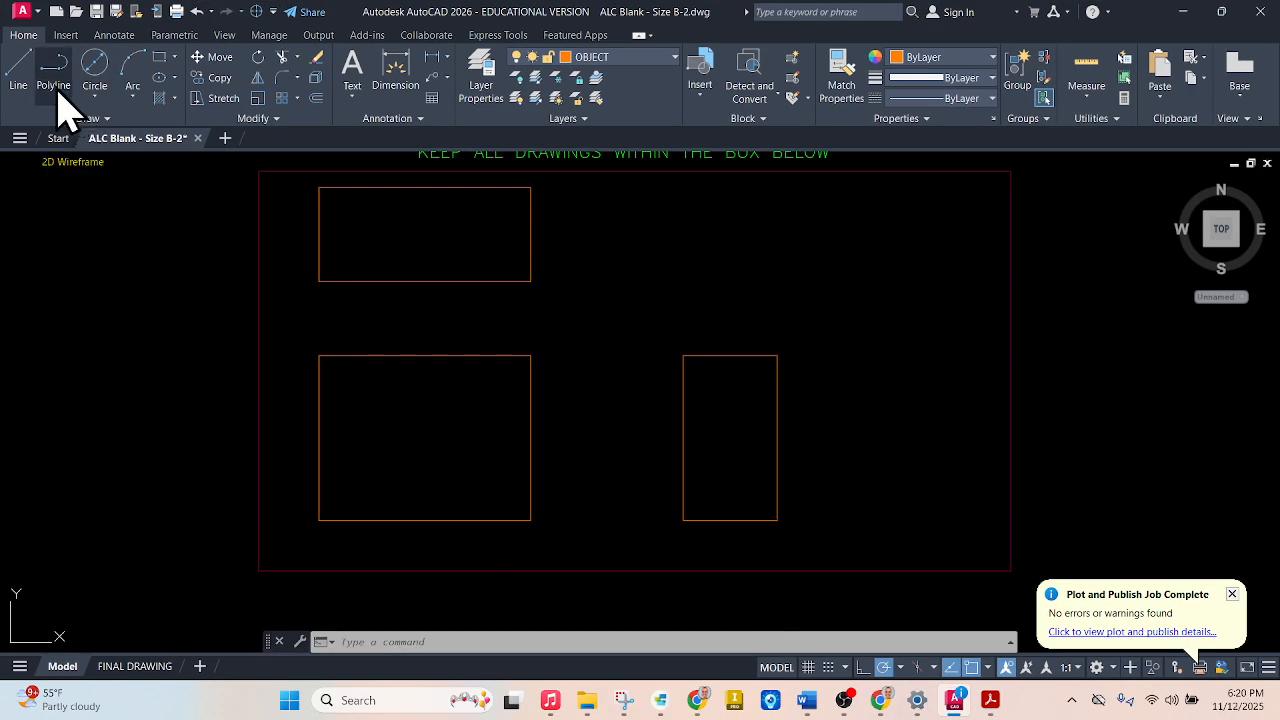
pyautogui.click(22, 75)
pyautogui.click(319, 520)
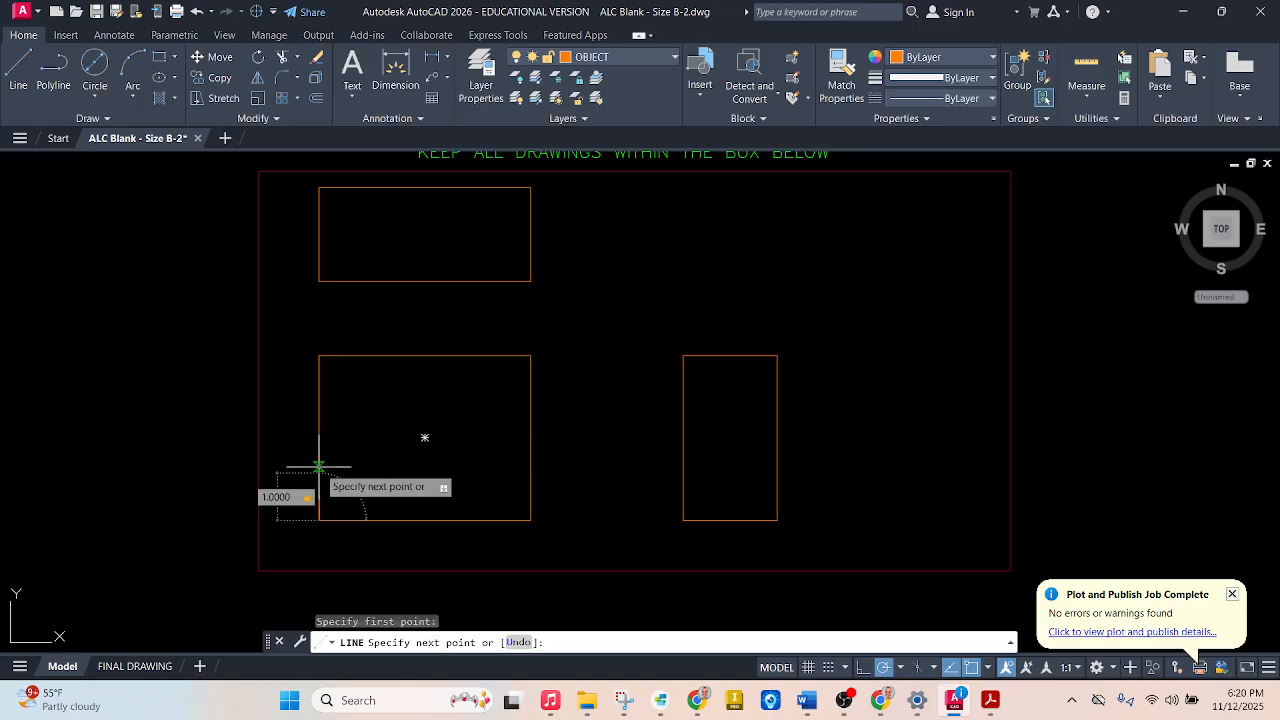
pyautogui.write('90')
pyautogui.press('Return')
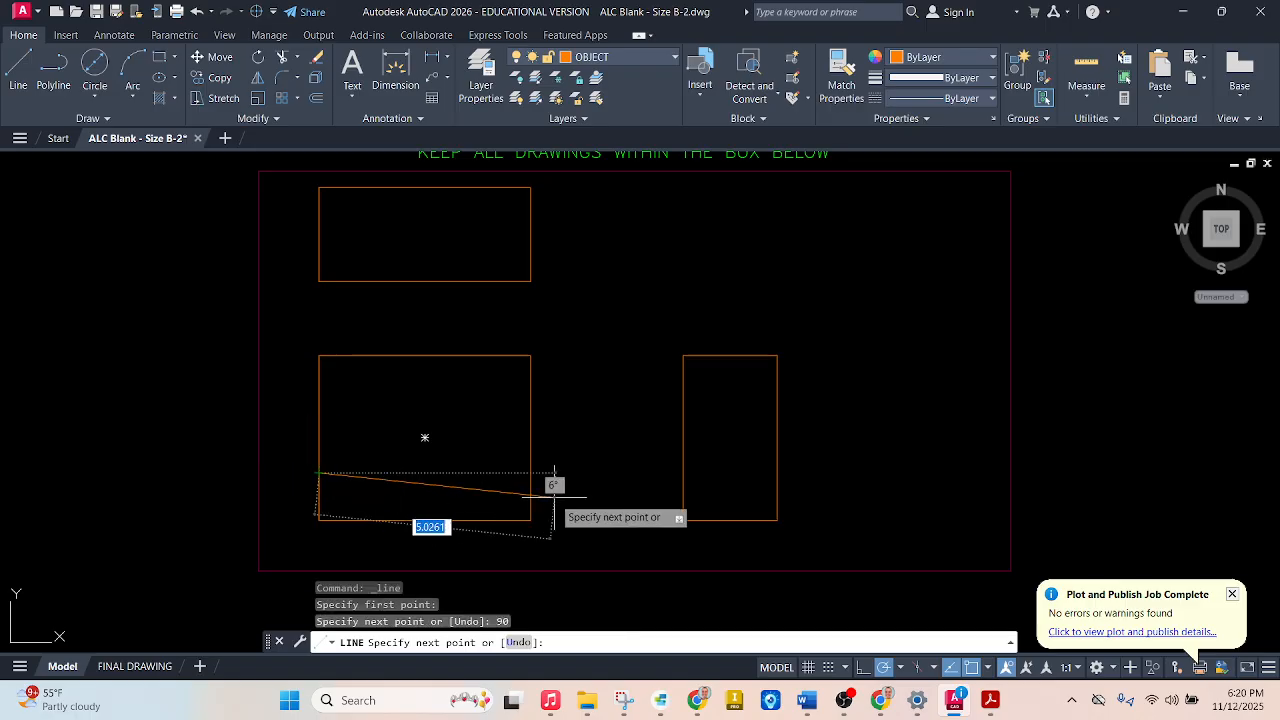
pyautogui.click(777, 472)
pyautogui.press('Escape')
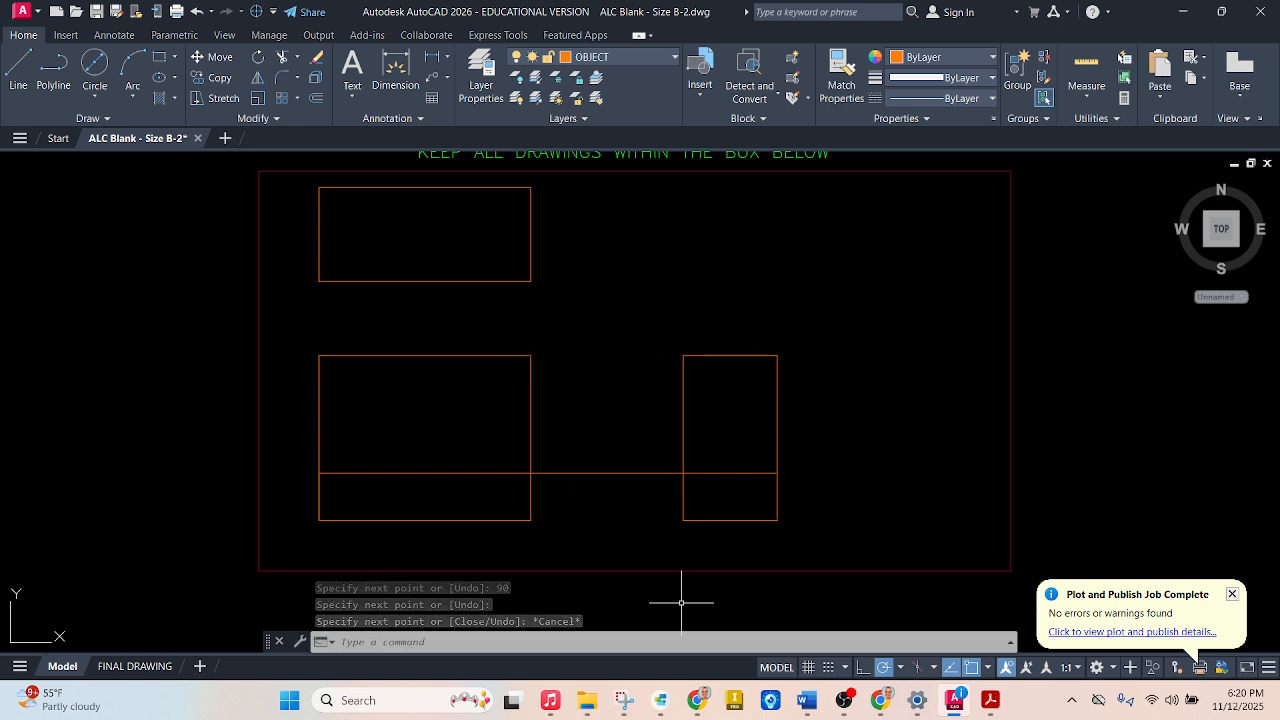
# Consult the side view's dimensions in the multiview reference PDF and return to AutoCAD
pyautogui.click(885, 705)
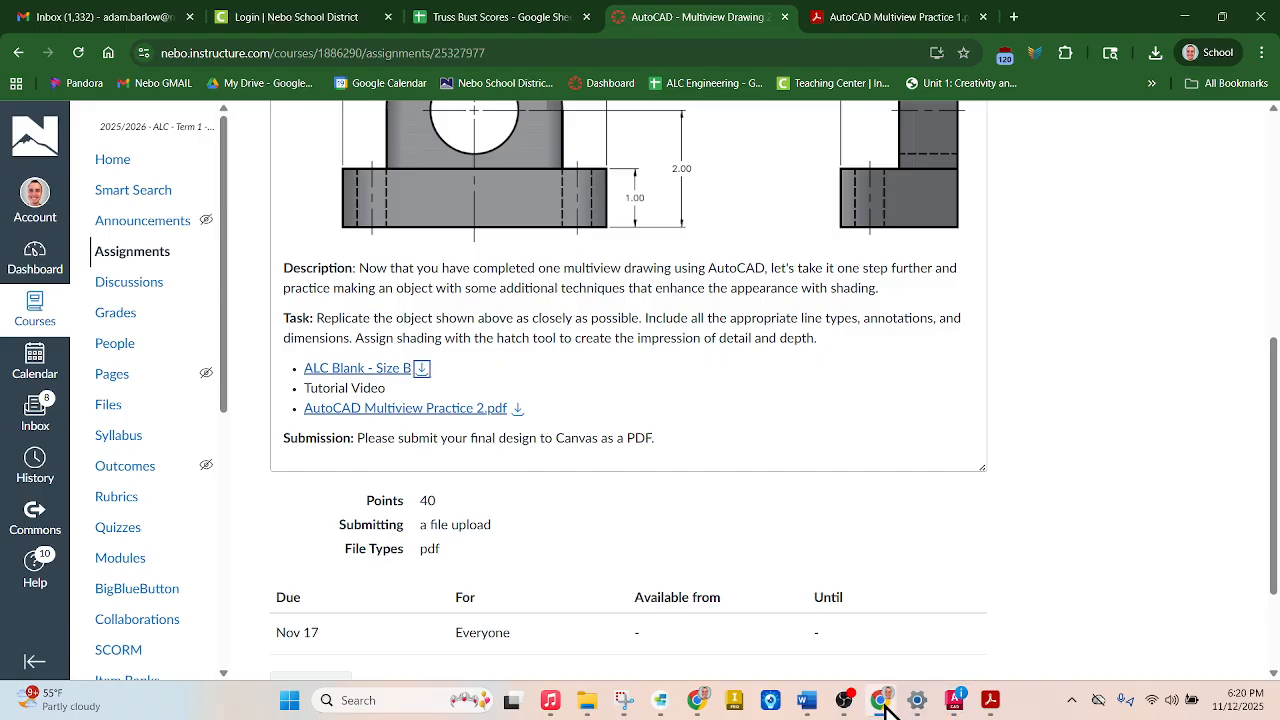
pyautogui.click(997, 700)
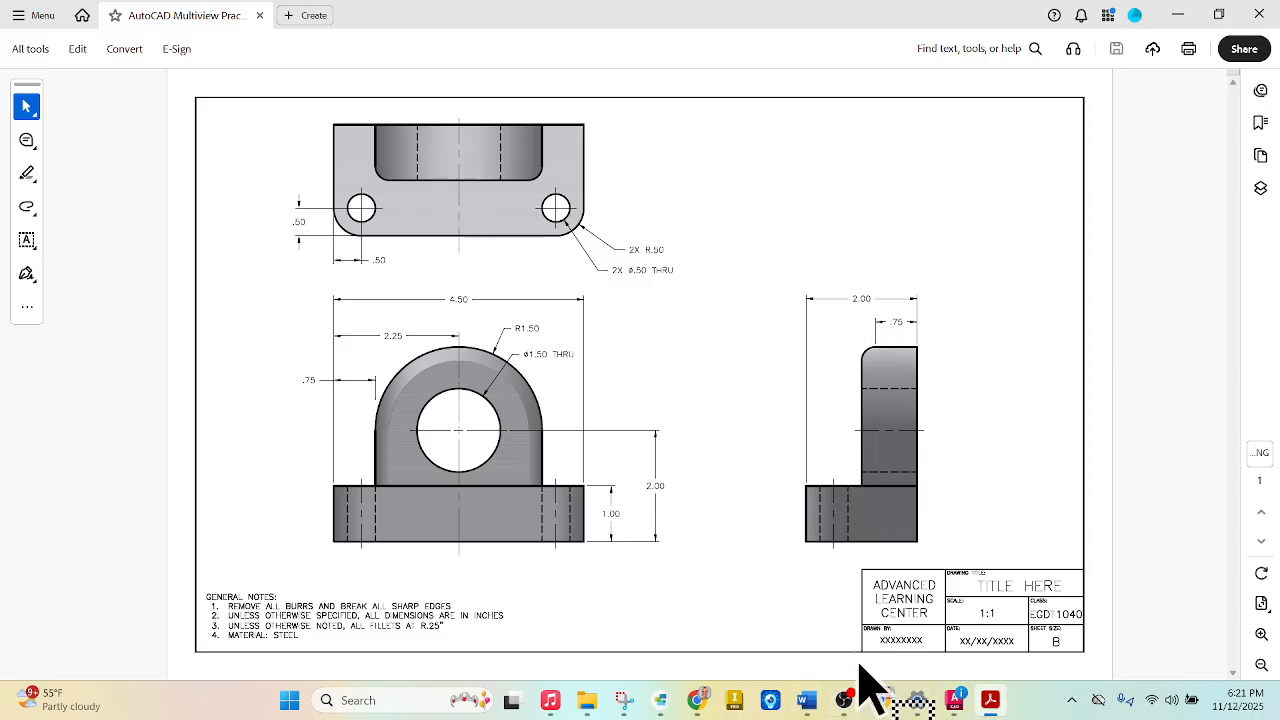
pyautogui.click(957, 703)
pyautogui.click(160, 58)
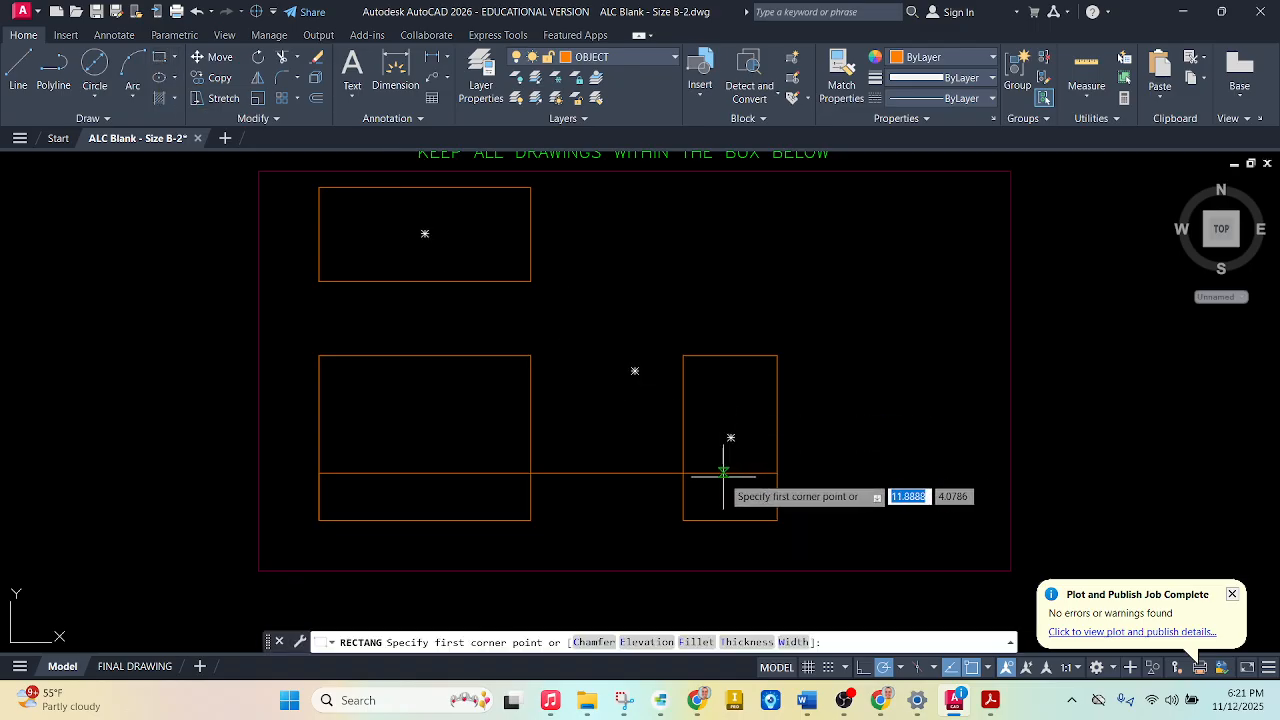
pyautogui.write('tr')
pyautogui.press('Return')
pyautogui.click(571, 445)
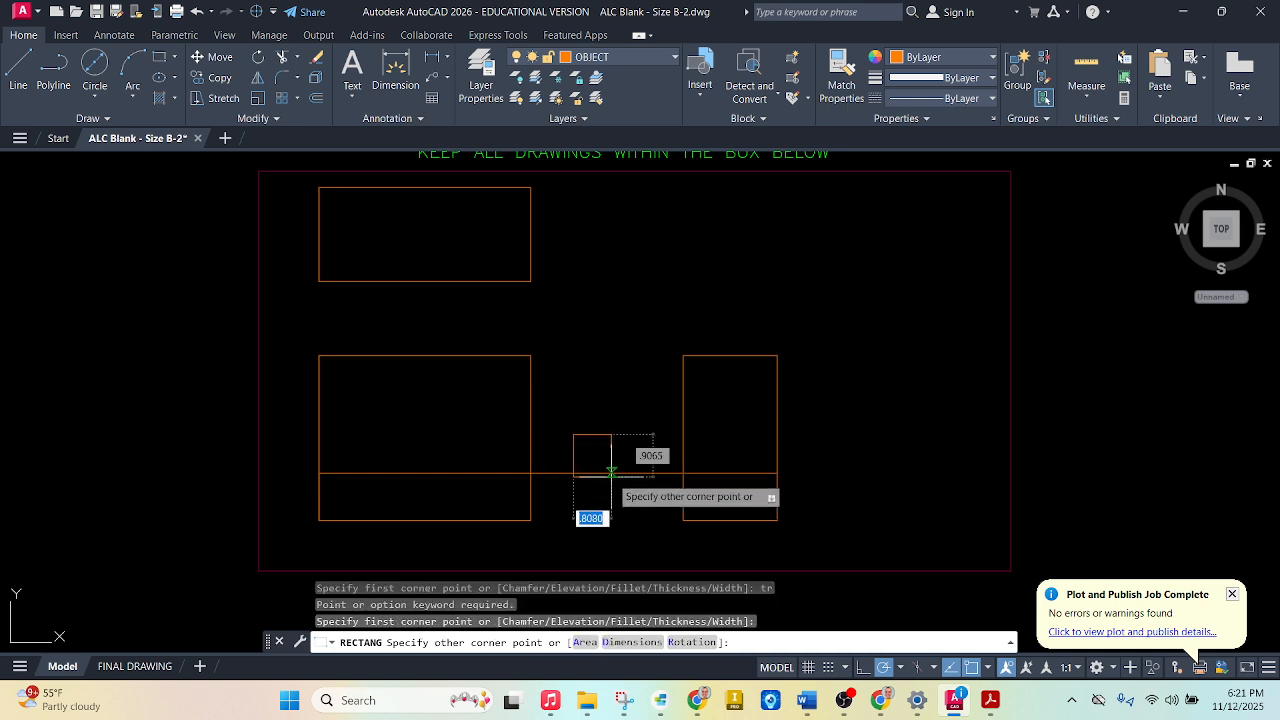
pyautogui.press('Escape')
pyautogui.press('Escape')
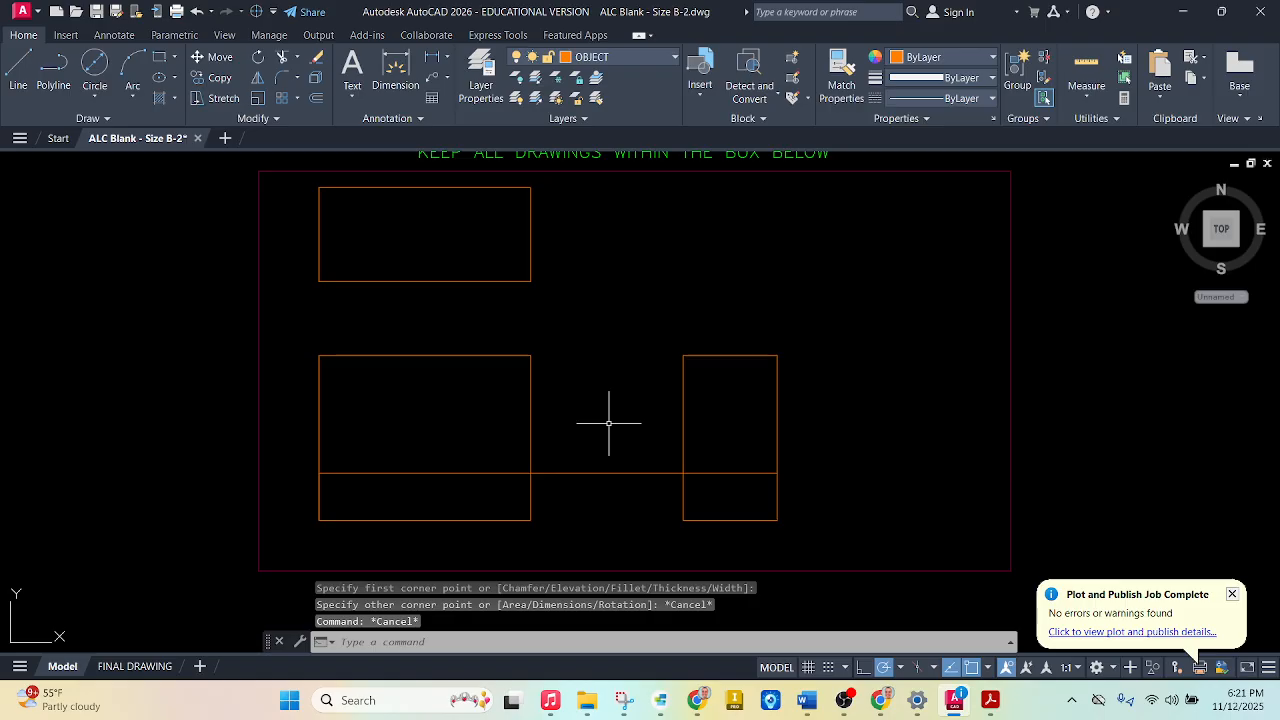
# Trim away the horizontal line's segment in the gap between the front and side views
pyautogui.write('tr')
pyautogui.press('Return')
pyautogui.moveTo(608, 423); pyautogui.dragTo(614, 503)
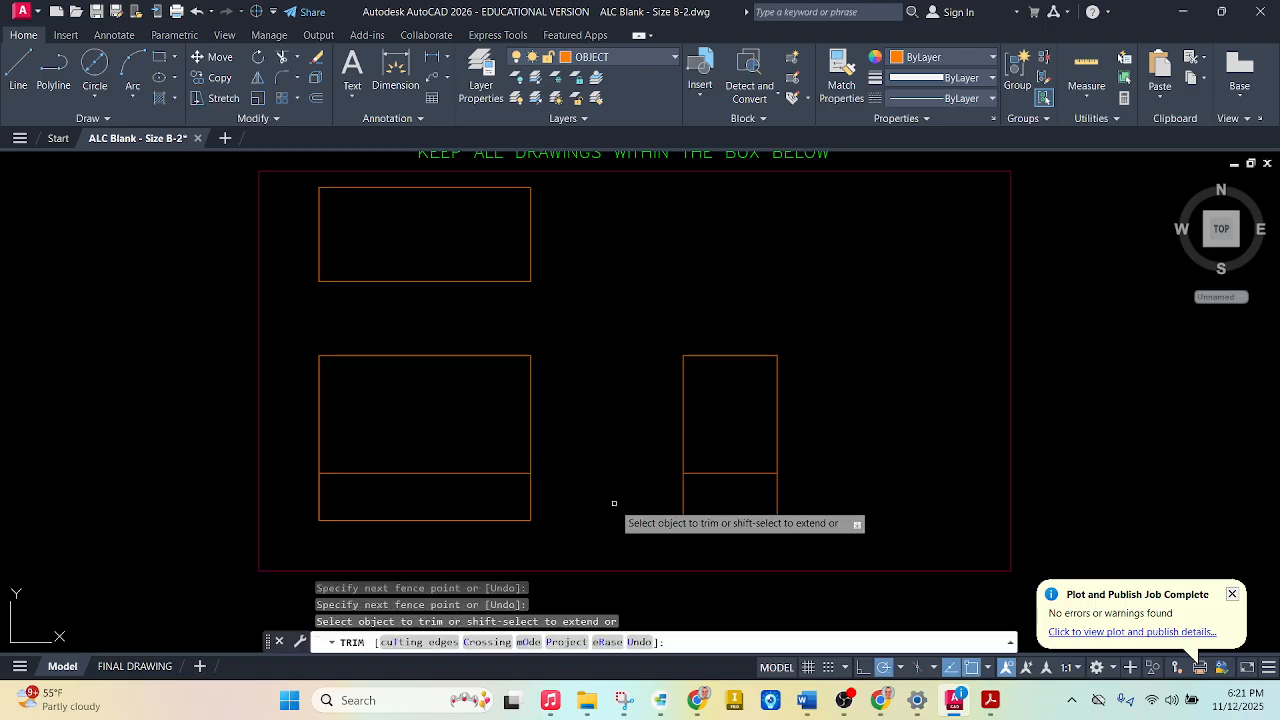
pyautogui.press('Escape')
# Draw a vertical line in the side view from the midpoint of its horizontal line up to the top edge
pyautogui.click(160, 58)
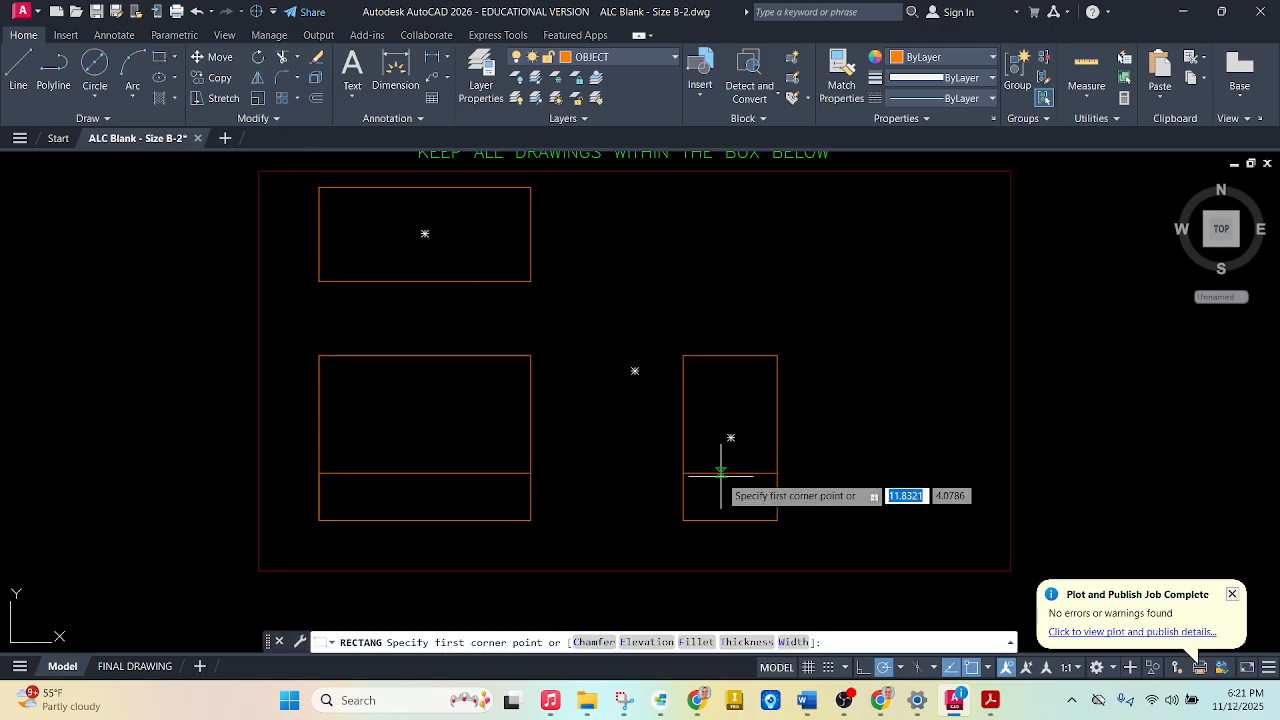
pyautogui.click(20, 68)
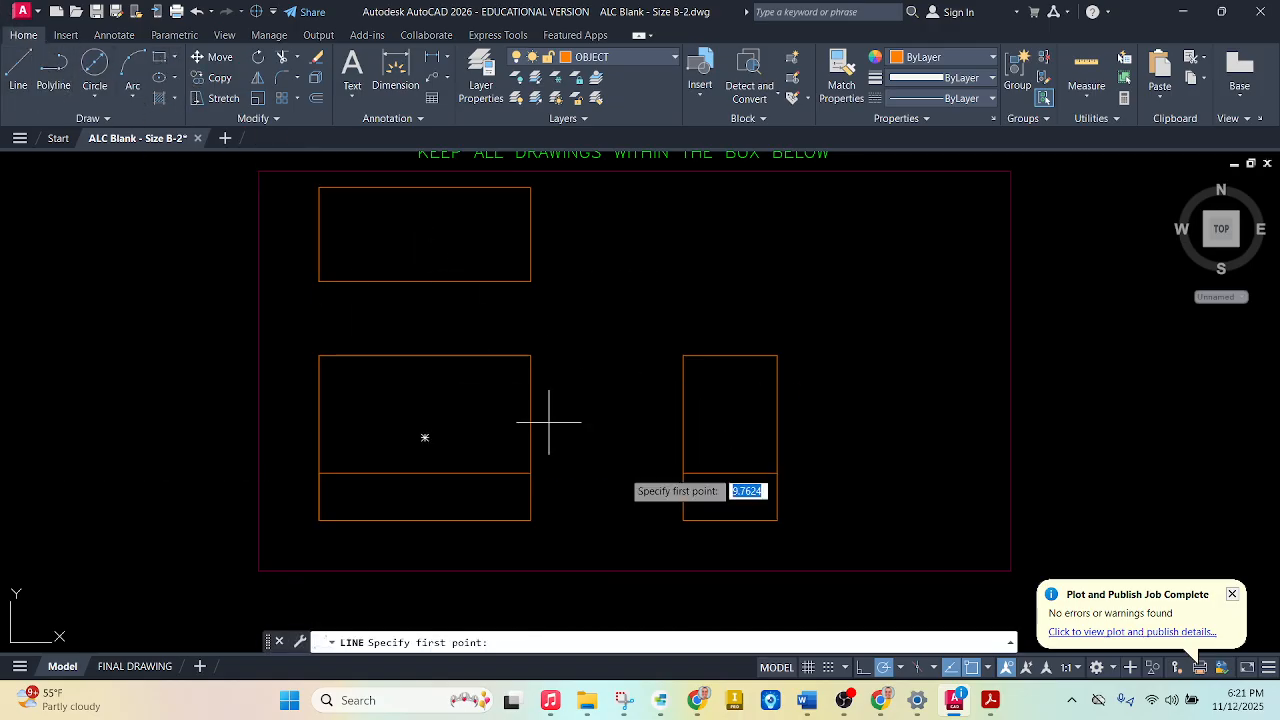
pyautogui.click(730, 472)
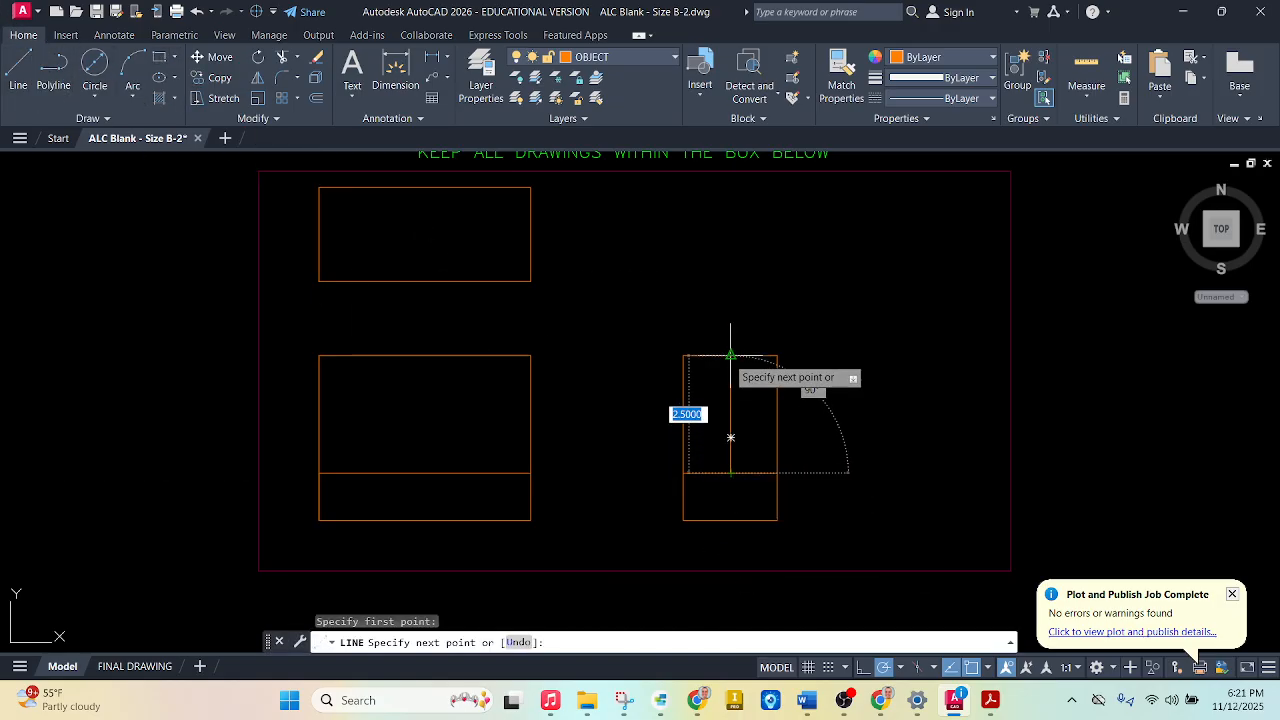
pyautogui.click(730, 355)
pyautogui.press('Escape')
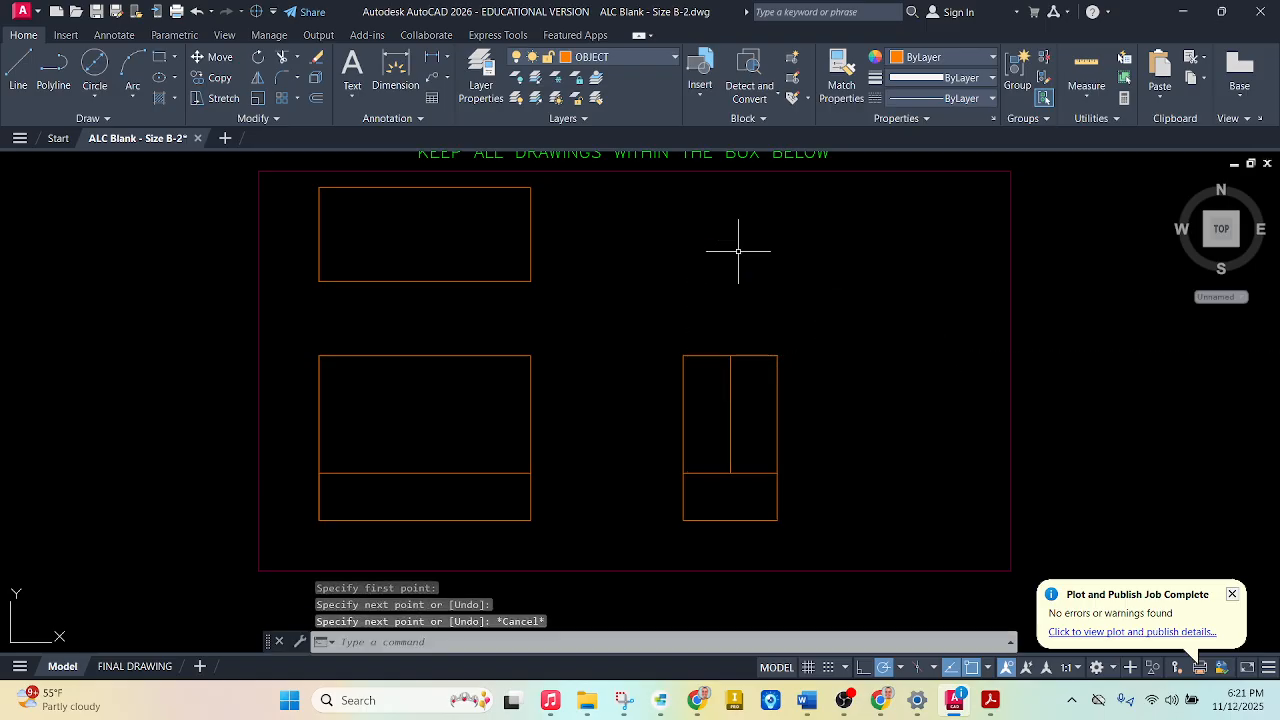
# Draw a horizontal line across the top view between the midpoints of its two vertical edges
pyautogui.click(18, 78)
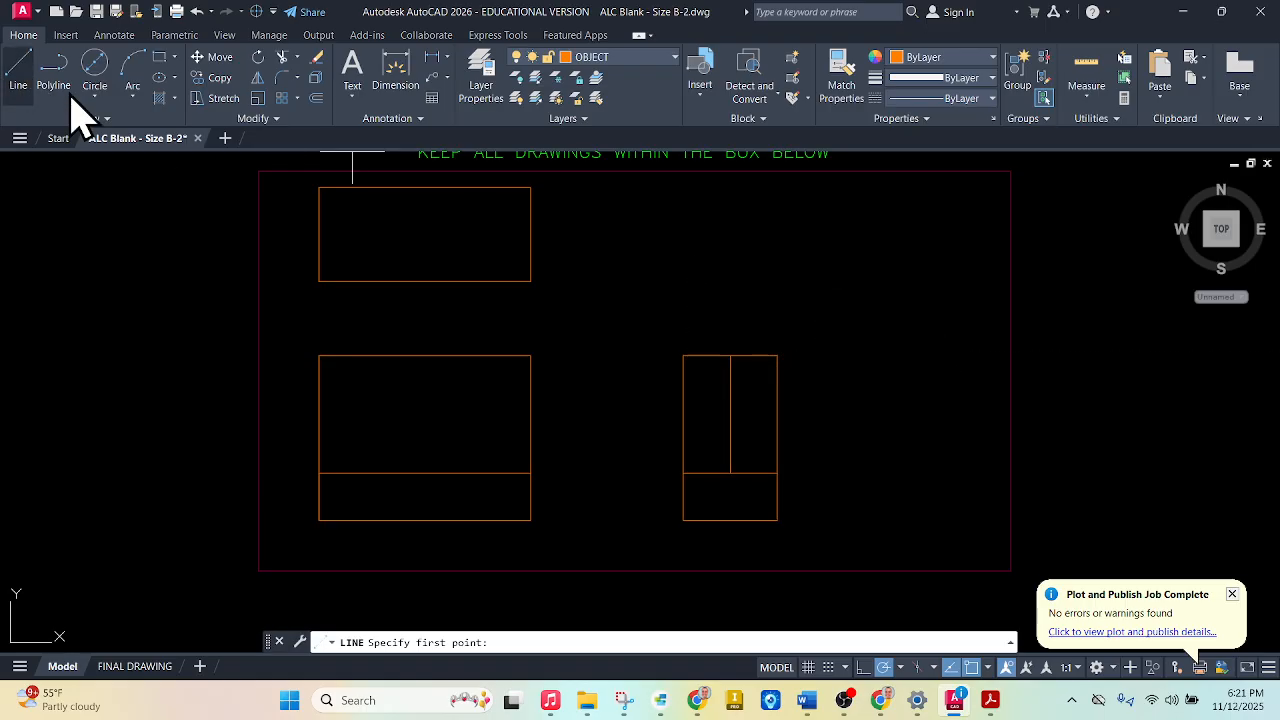
pyautogui.click(530, 234)
pyautogui.click(319, 234)
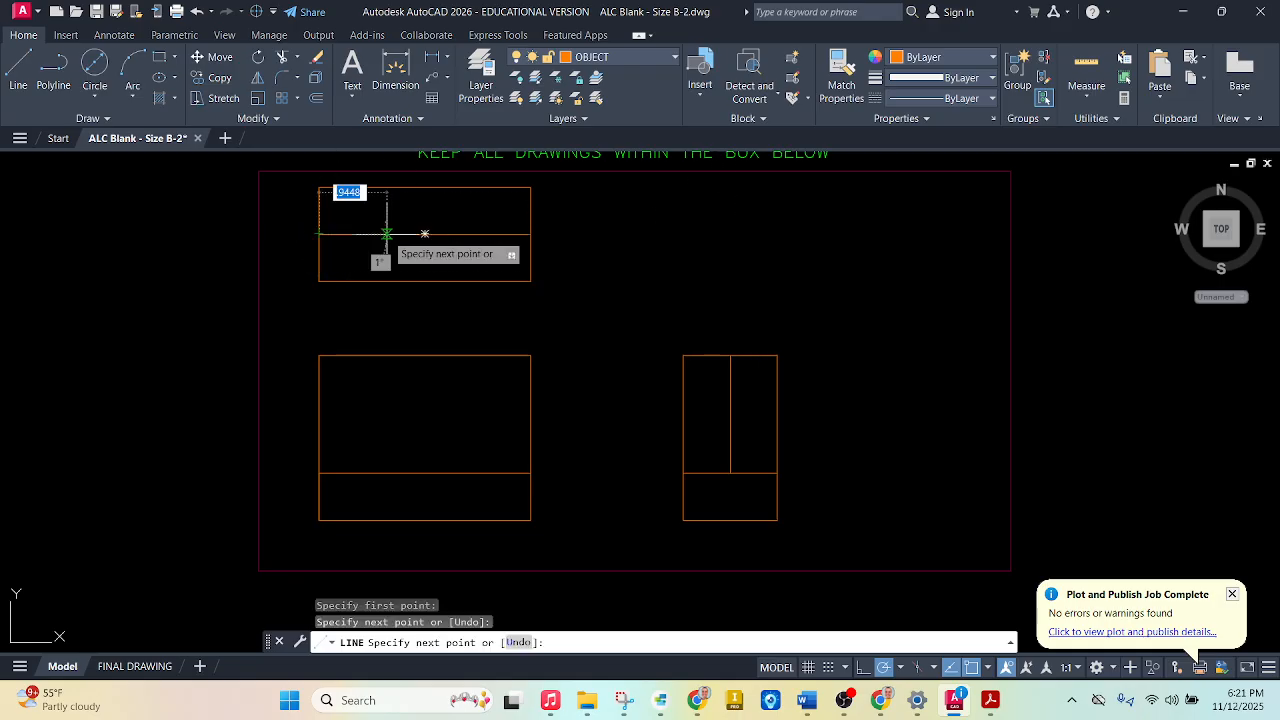
pyautogui.press('Return')
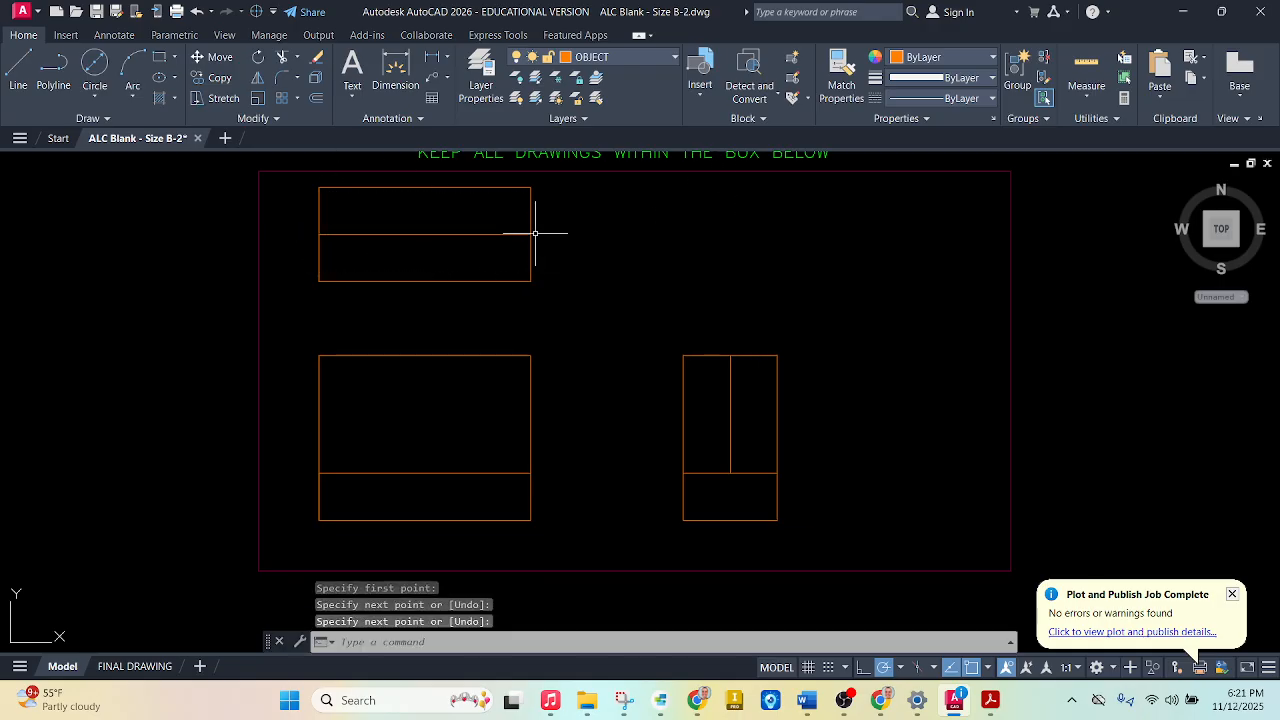
# Check the reference PDF, then draw a .75 line at 0° inward from the left end of the front view's horizontal line
pyautogui.click(958, 702)
pyautogui.click(958, 702)
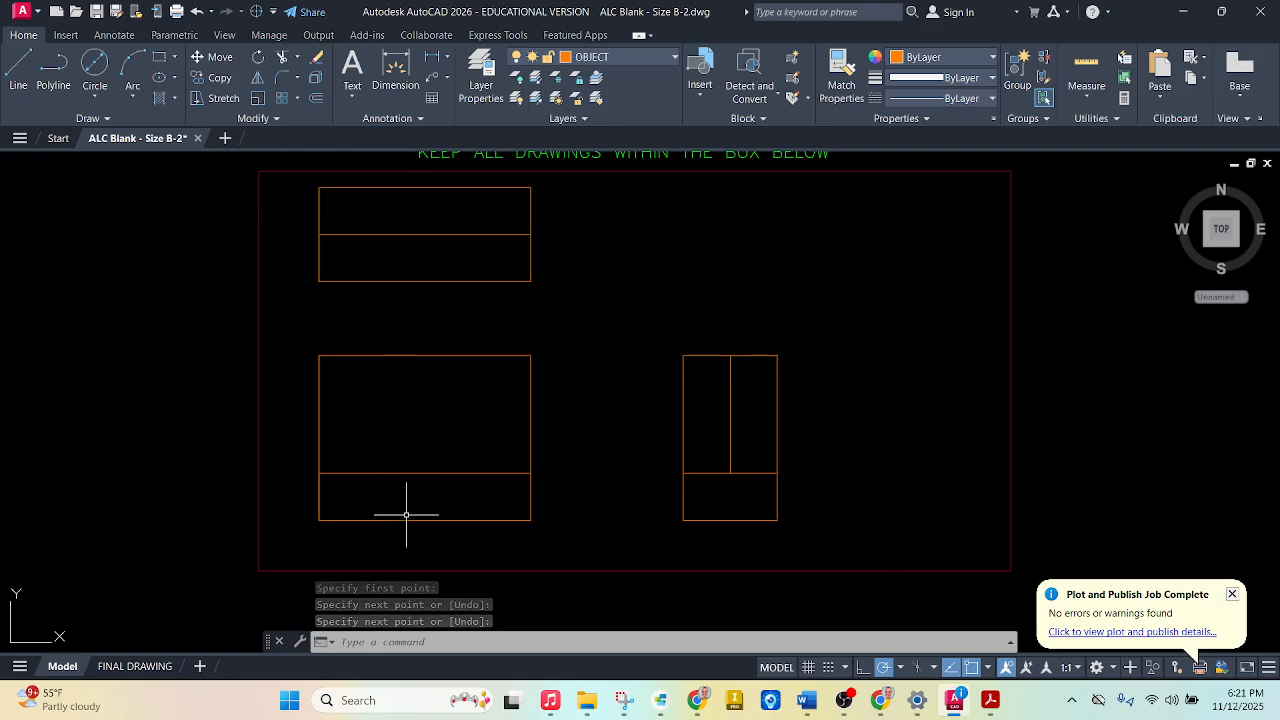
pyautogui.click(954, 701)
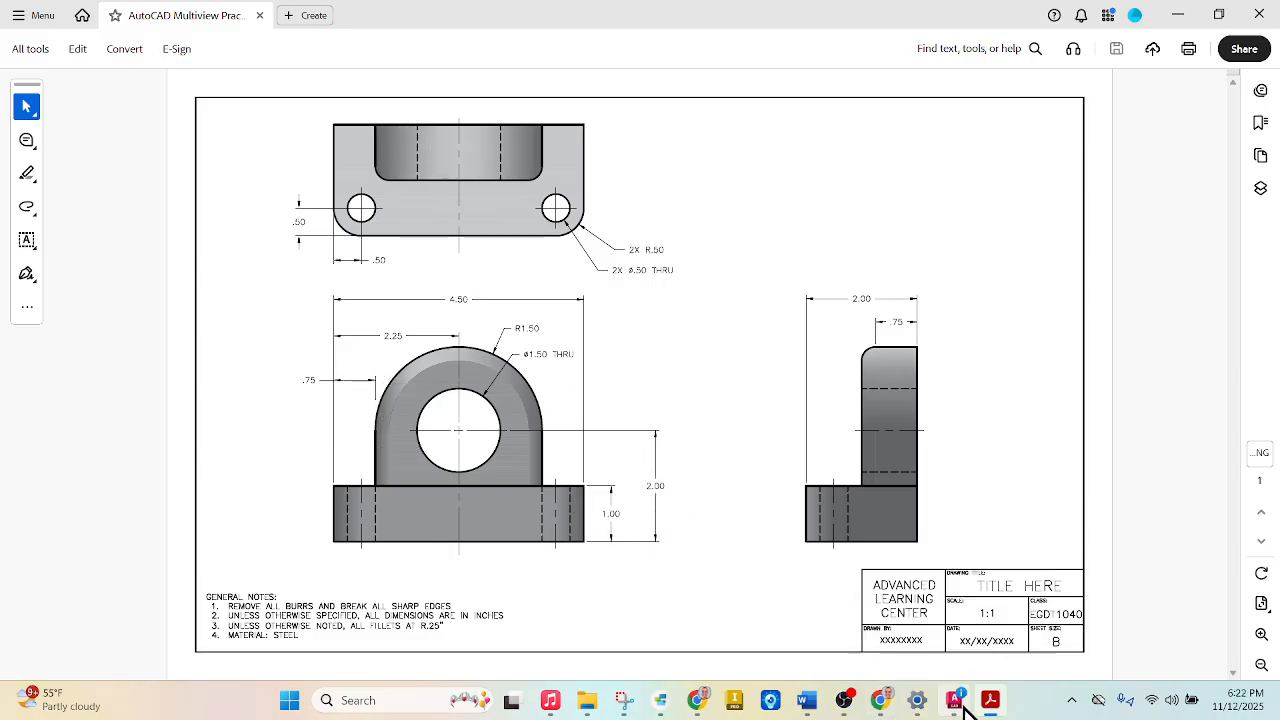
pyautogui.click(958, 702)
pyautogui.click(20, 72)
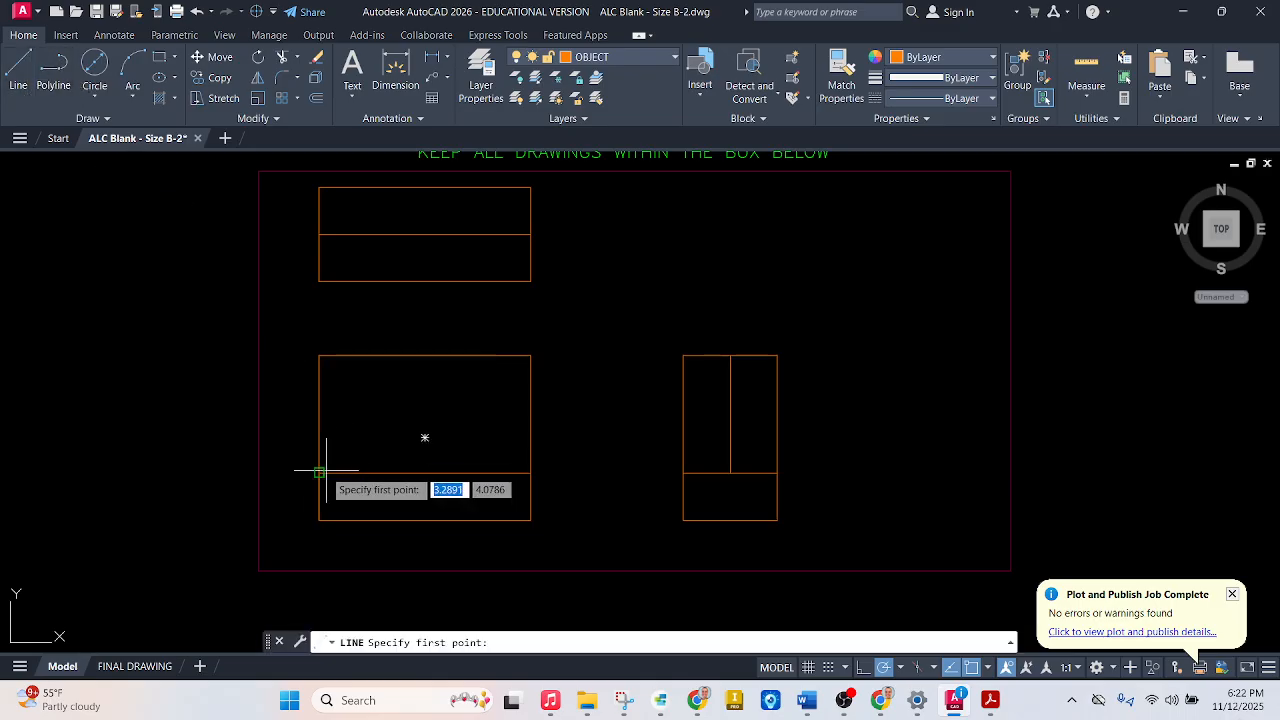
pyautogui.scroll(2, 320, 471)
pyautogui.click(377, 474)
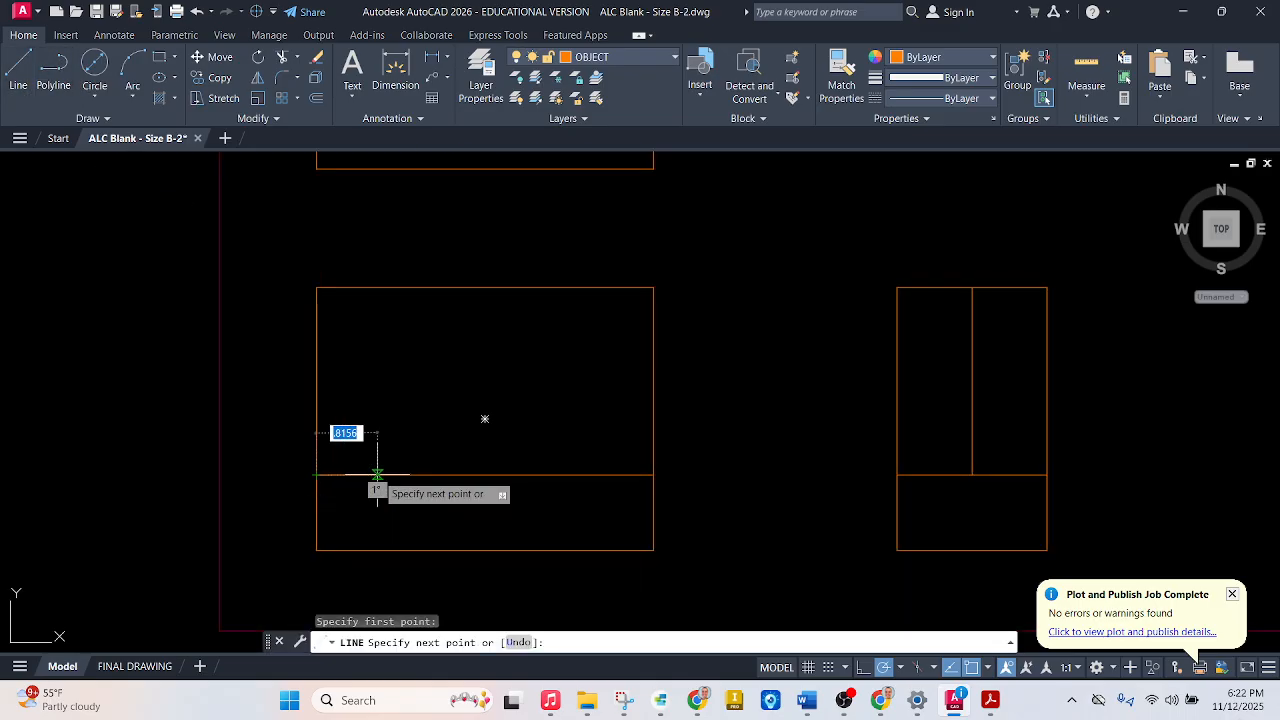
pyautogui.write('.75')
pyautogui.press('Tab')
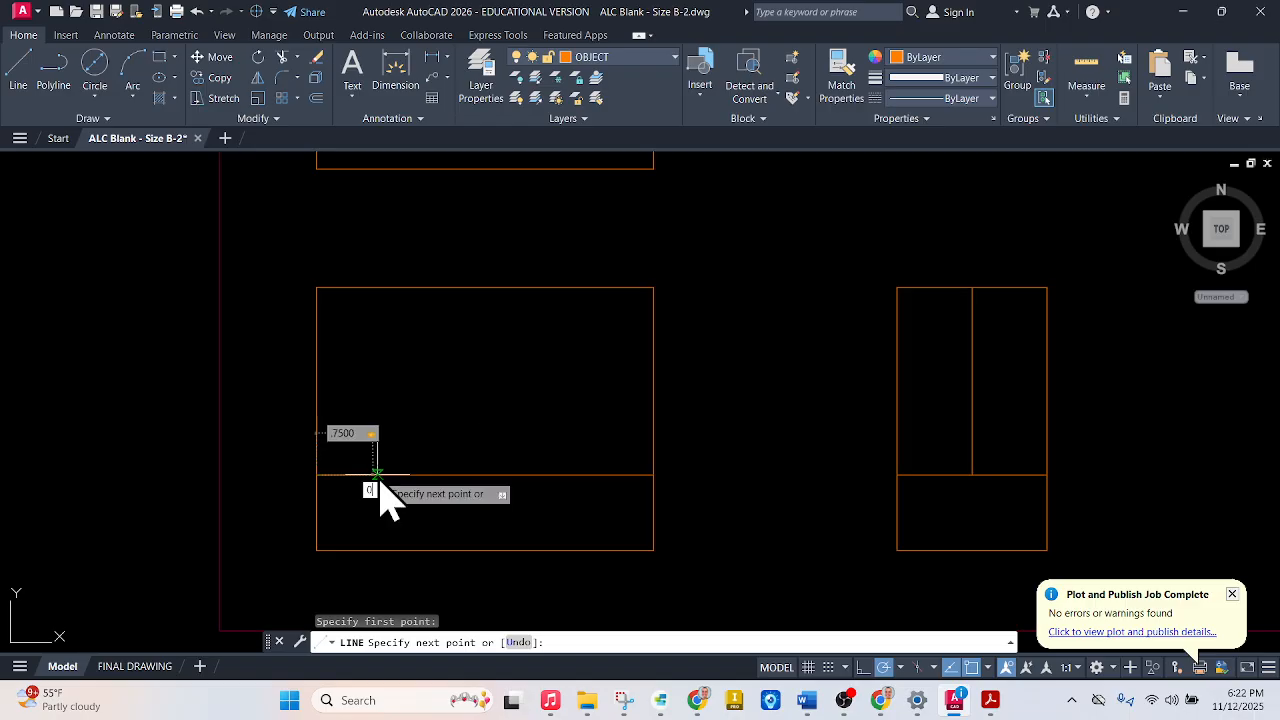
pyautogui.write('0')
pyautogui.press('Return')
# Continue the line vertically from the .75 point through the front view to the top view's upper edge
pyautogui.scroll(2, 523, 486)
pyautogui.scroll(-4, 520, 497)
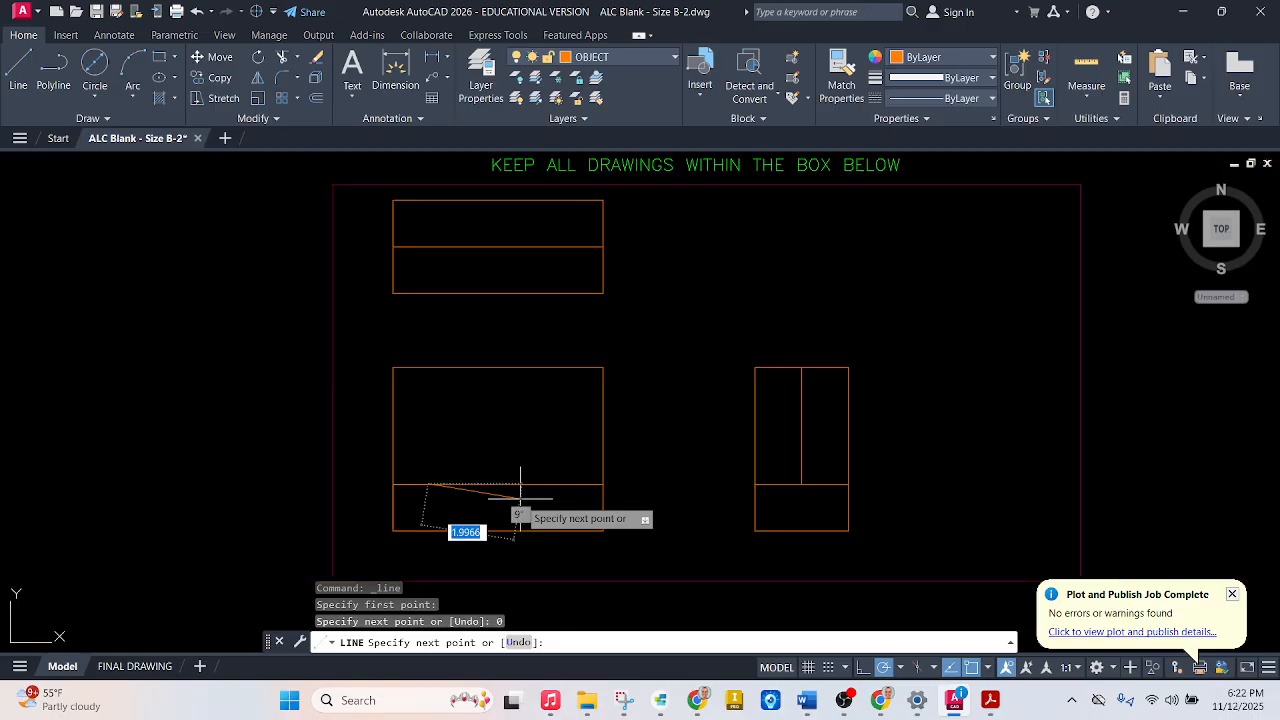
pyautogui.scroll(-2, 520, 497)
pyautogui.scroll(8, 463, 314)
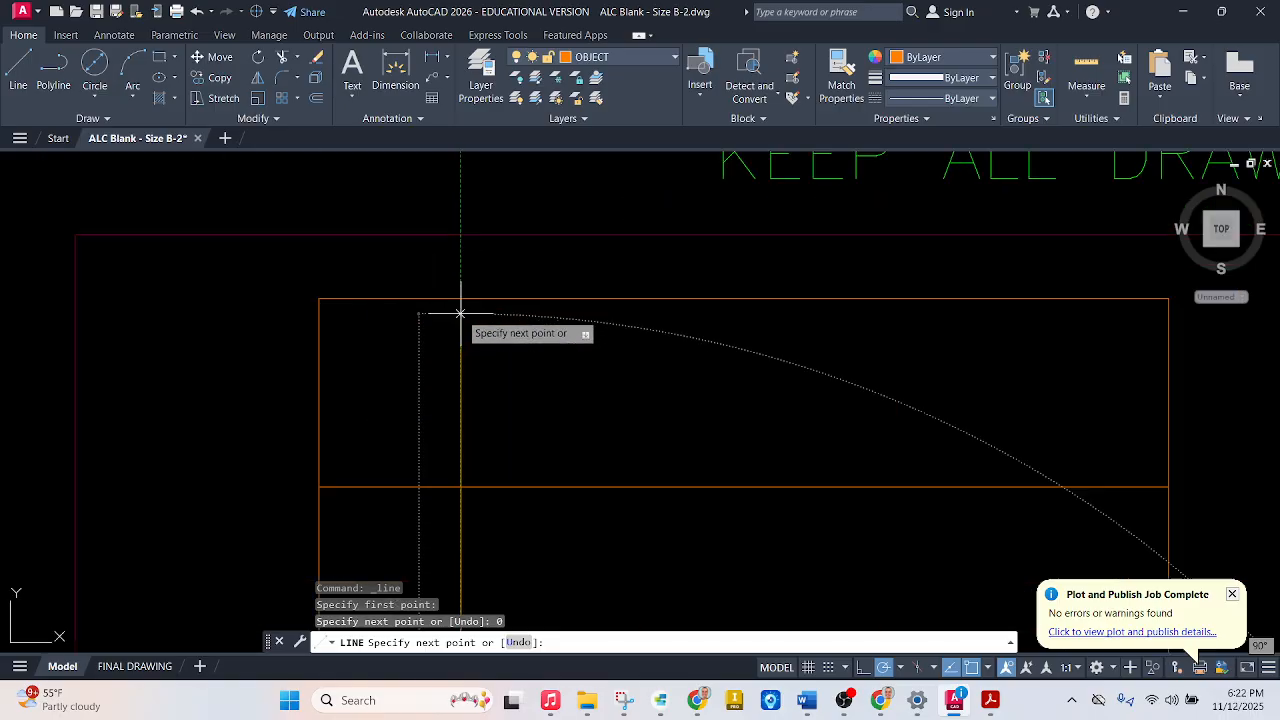
pyautogui.click(460, 298)
pyautogui.press('Escape')
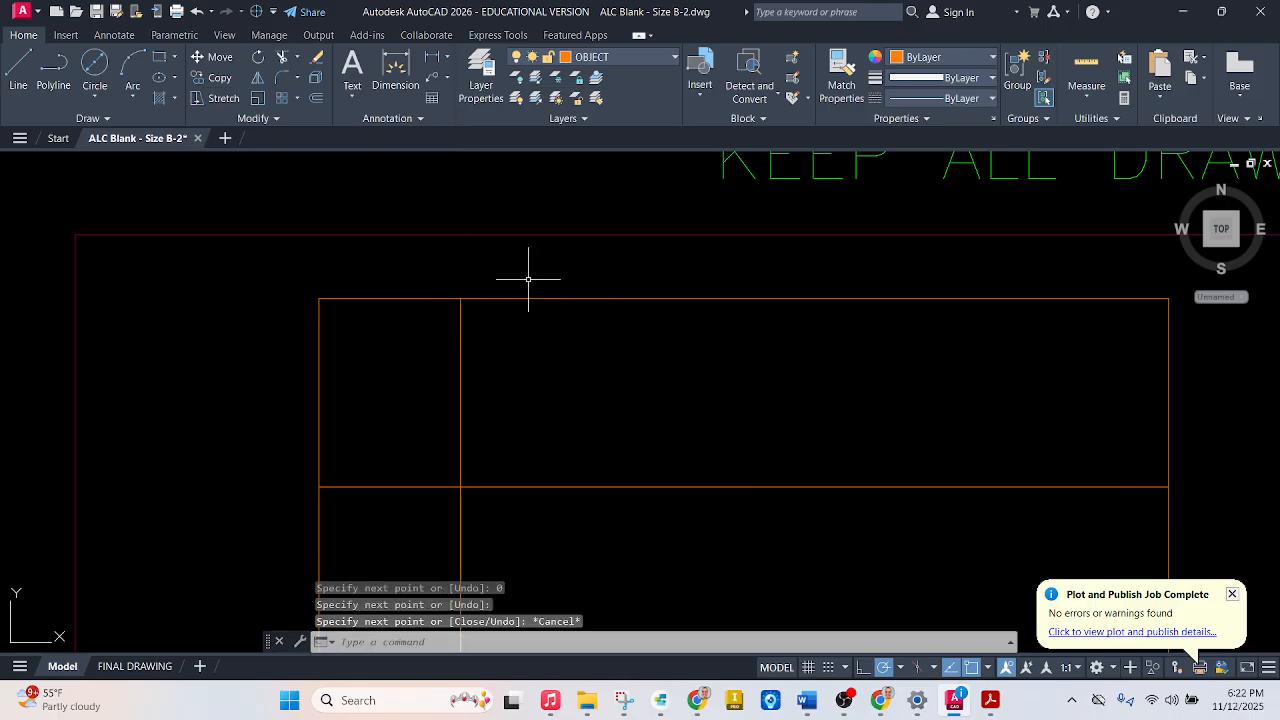
pyautogui.scroll(-3, 447, 271)
pyautogui.scroll(-2, 449, 272)
pyautogui.scroll(-2, 530, 365)
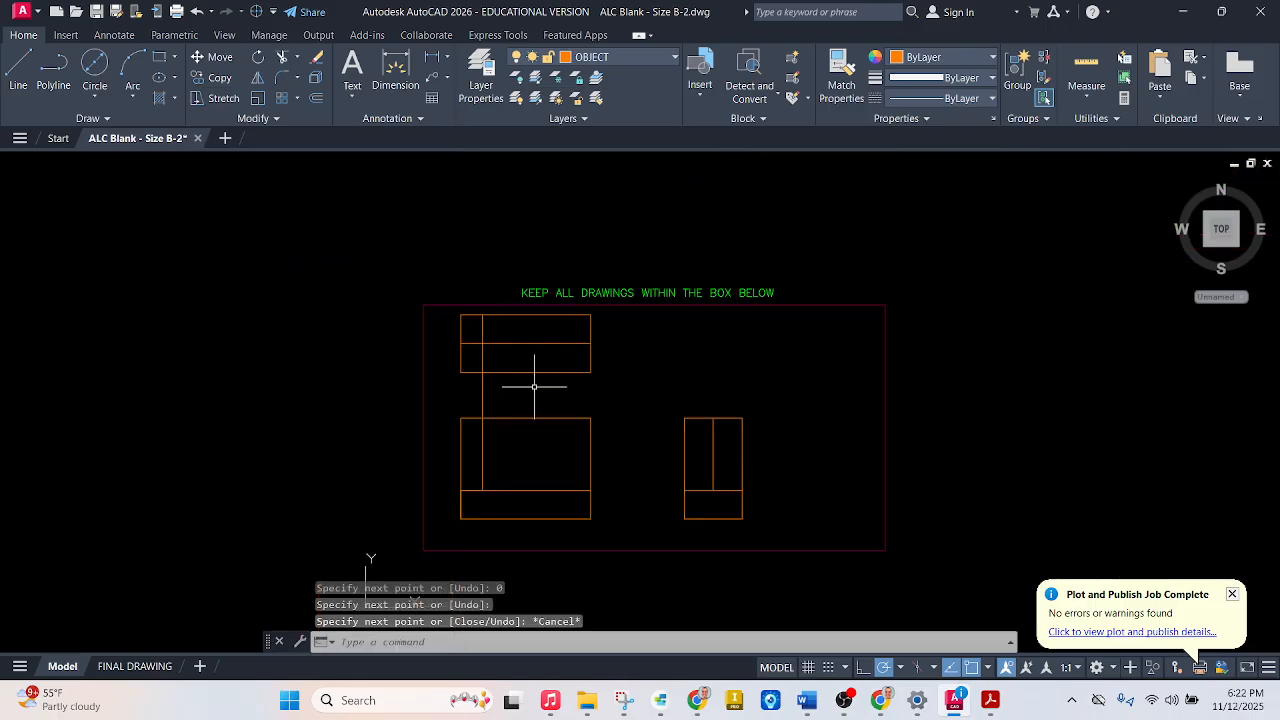
pyautogui.scroll(2, 537, 380)
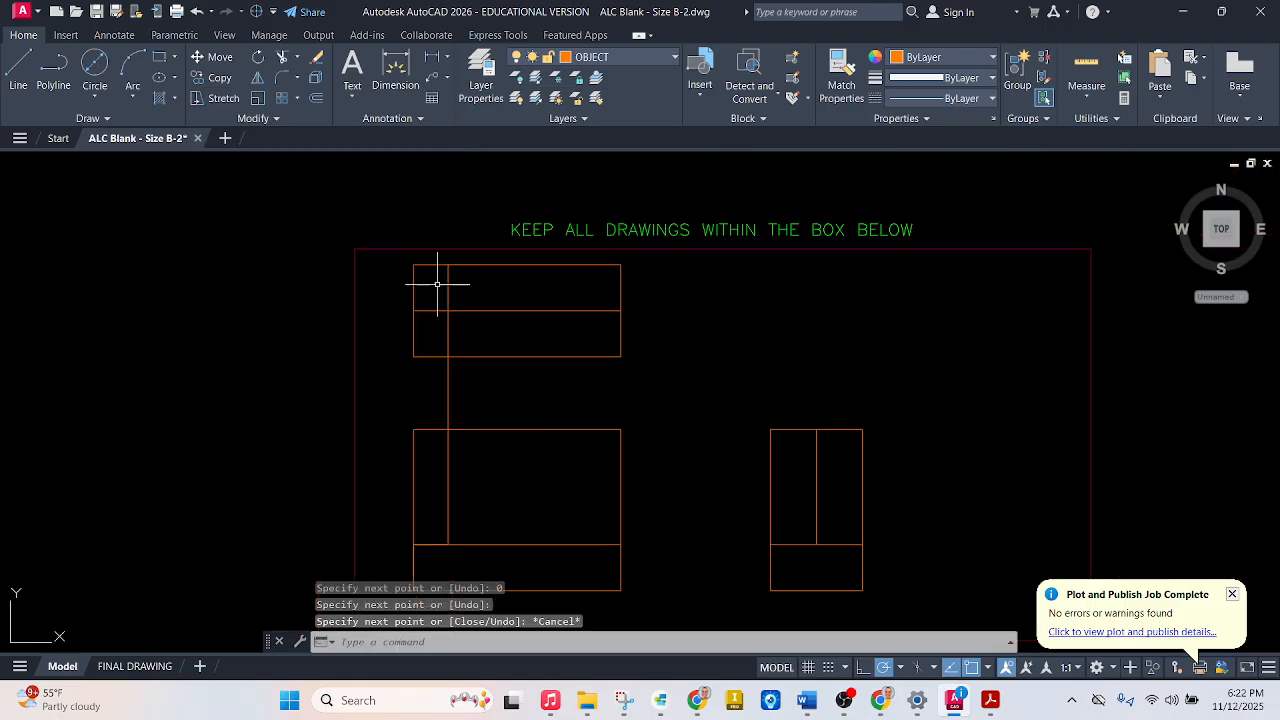
pyautogui.click(260, 78)
pyautogui.click(449, 391)
pyautogui.press('Return')
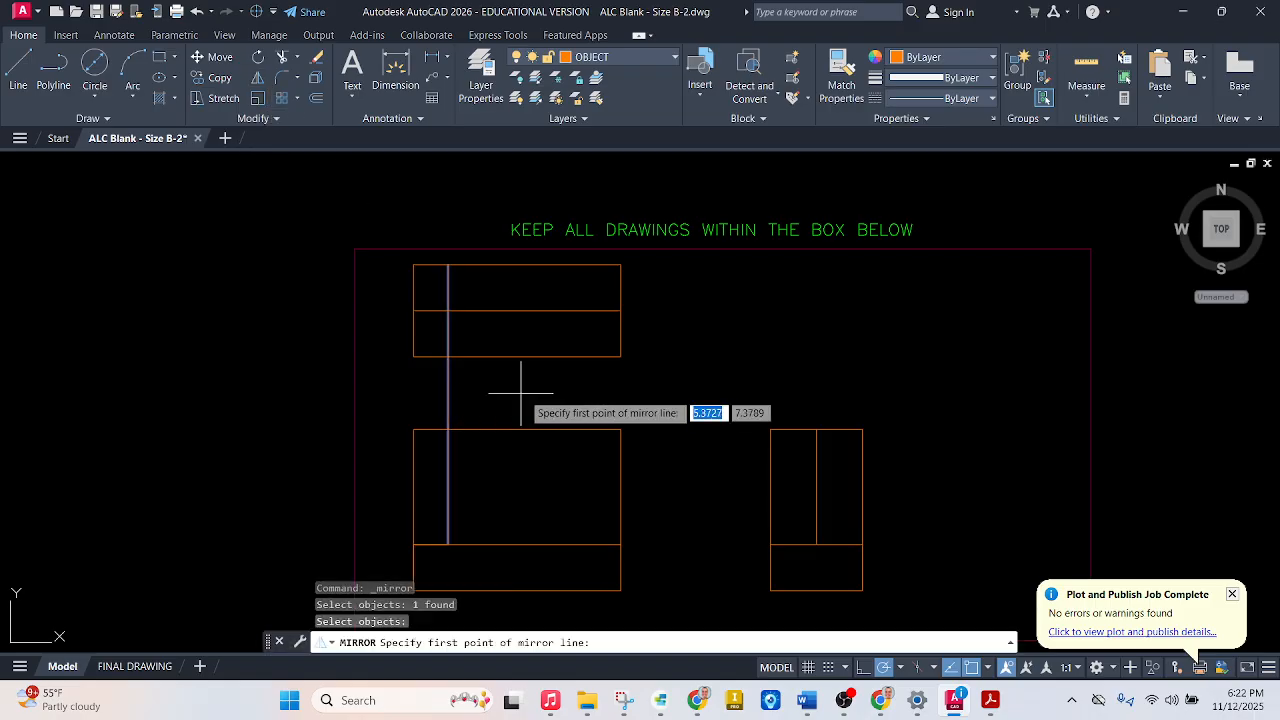
pyautogui.click(517, 356)
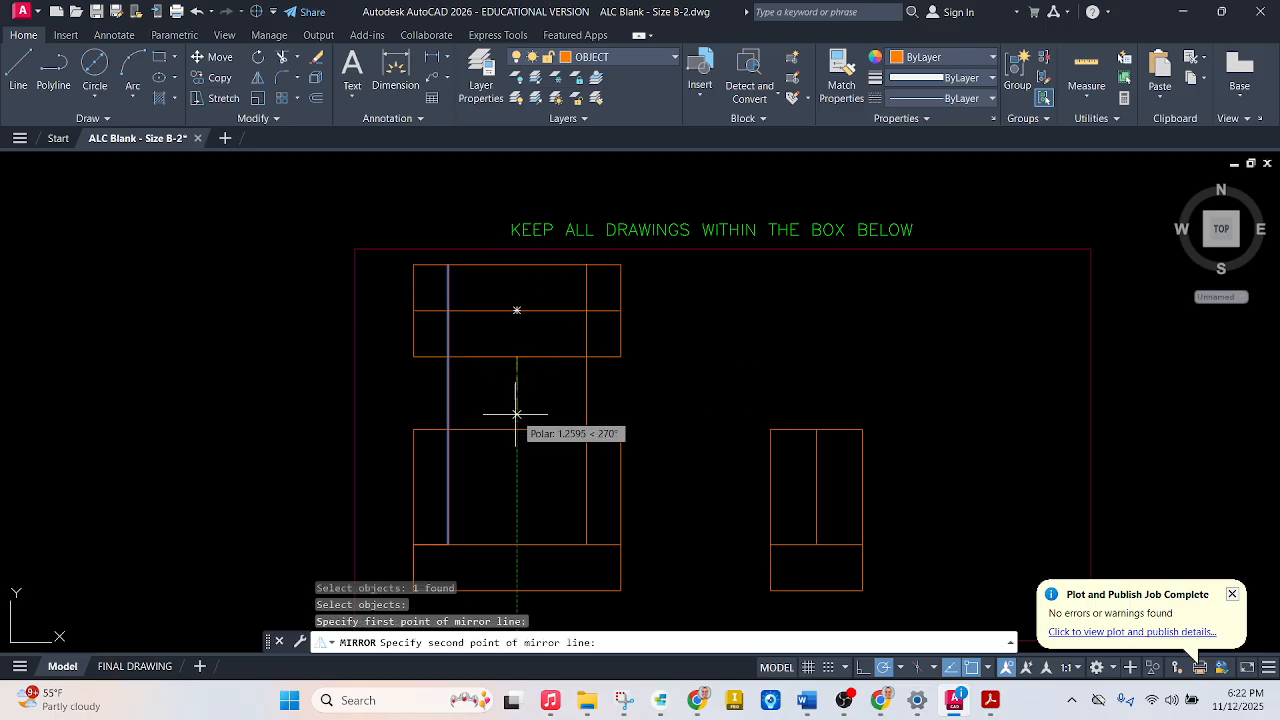
pyautogui.click(517, 429)
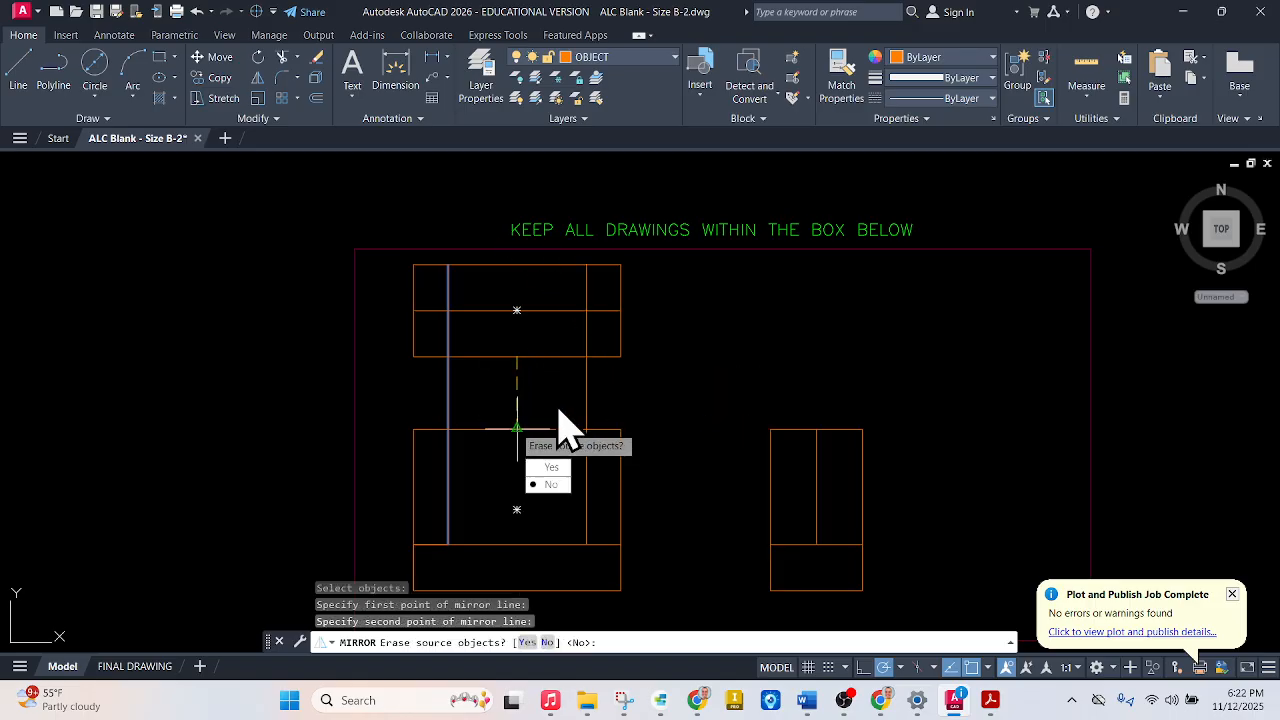
pyautogui.press('Escape')
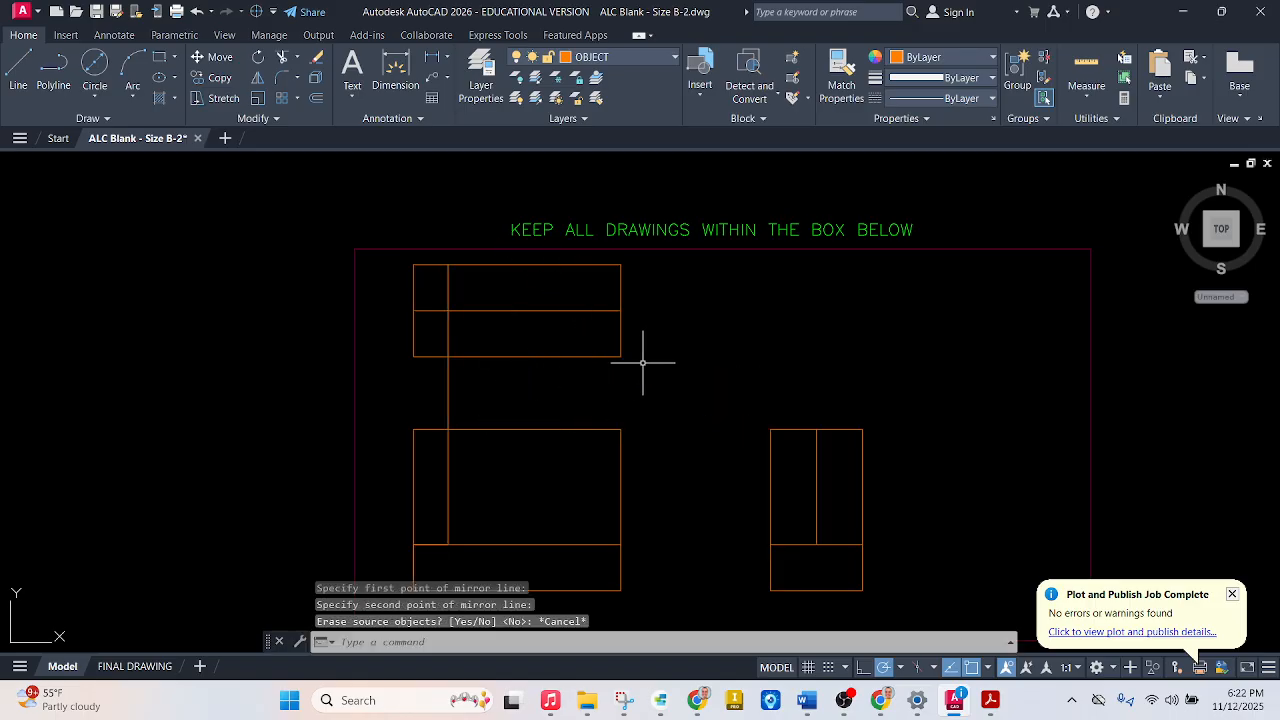
# Mirror the long vertical line about the vertical centreline of the top and front views, keeping the source line
pyautogui.click(257, 77)
pyautogui.click(449, 380)
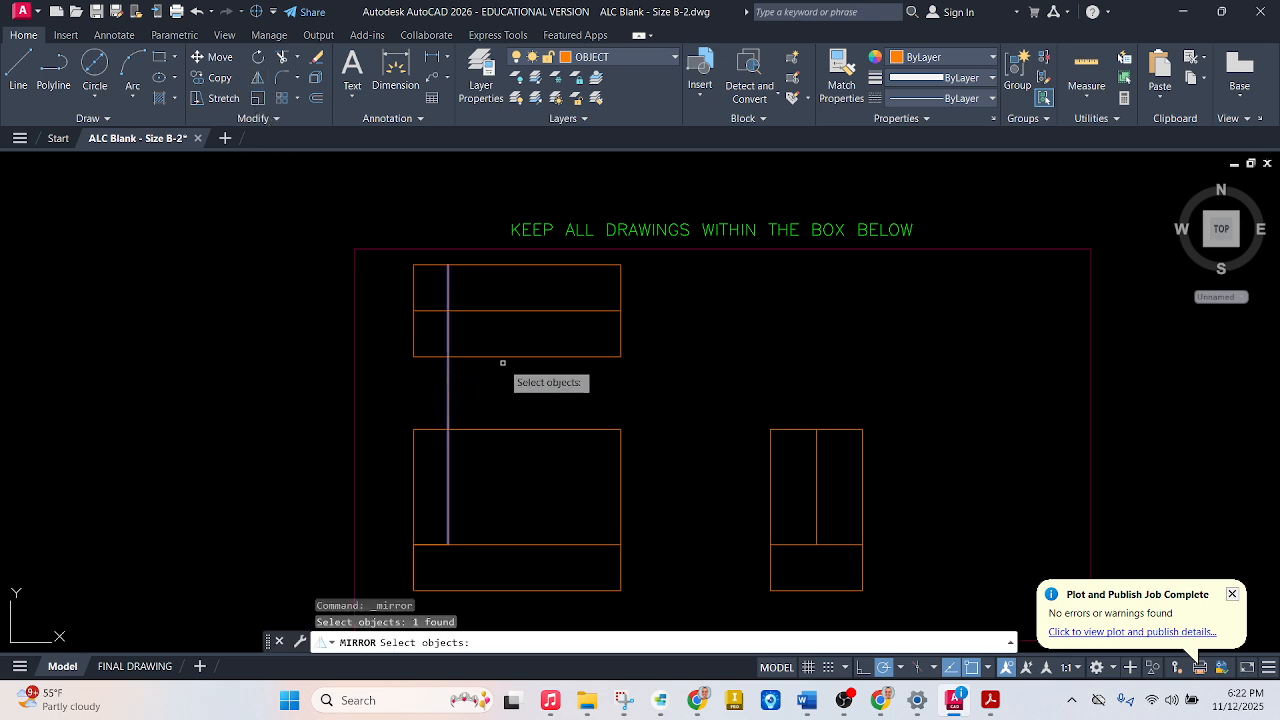
pyautogui.press('Return')
pyautogui.click(517, 311)
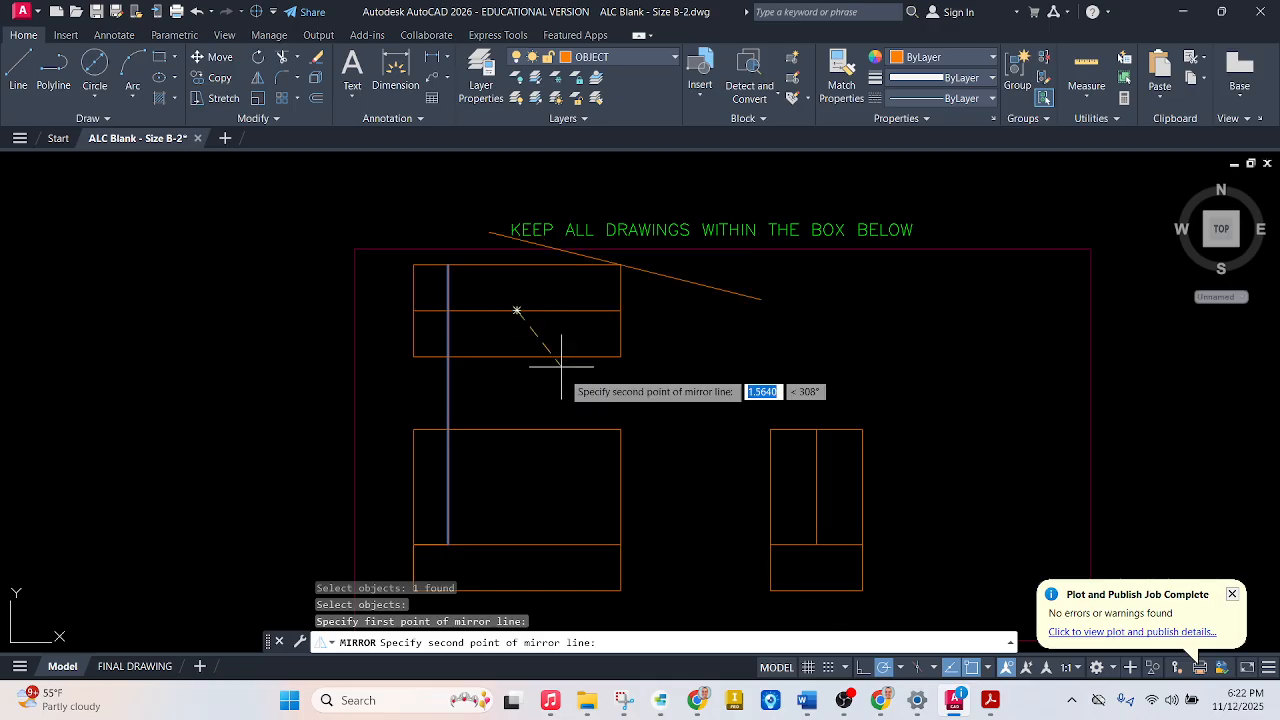
pyautogui.click(518, 436)
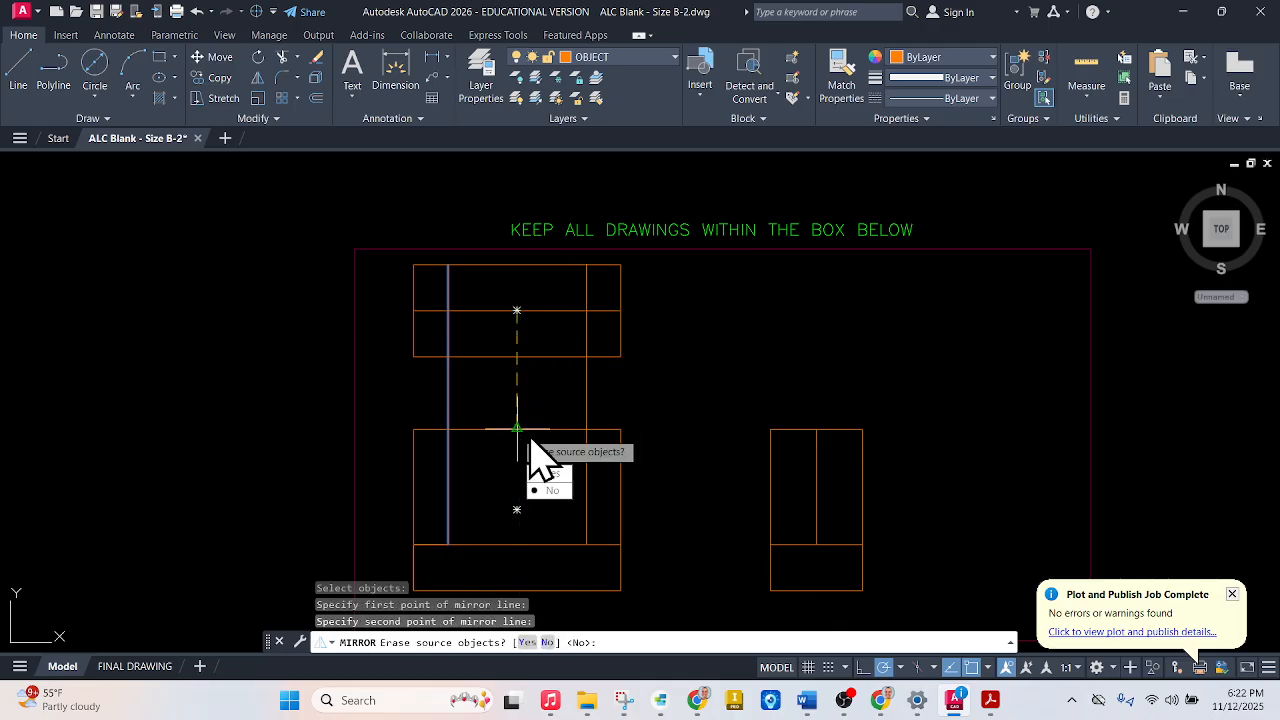
pyautogui.click(553, 490)
pyautogui.press('Escape')
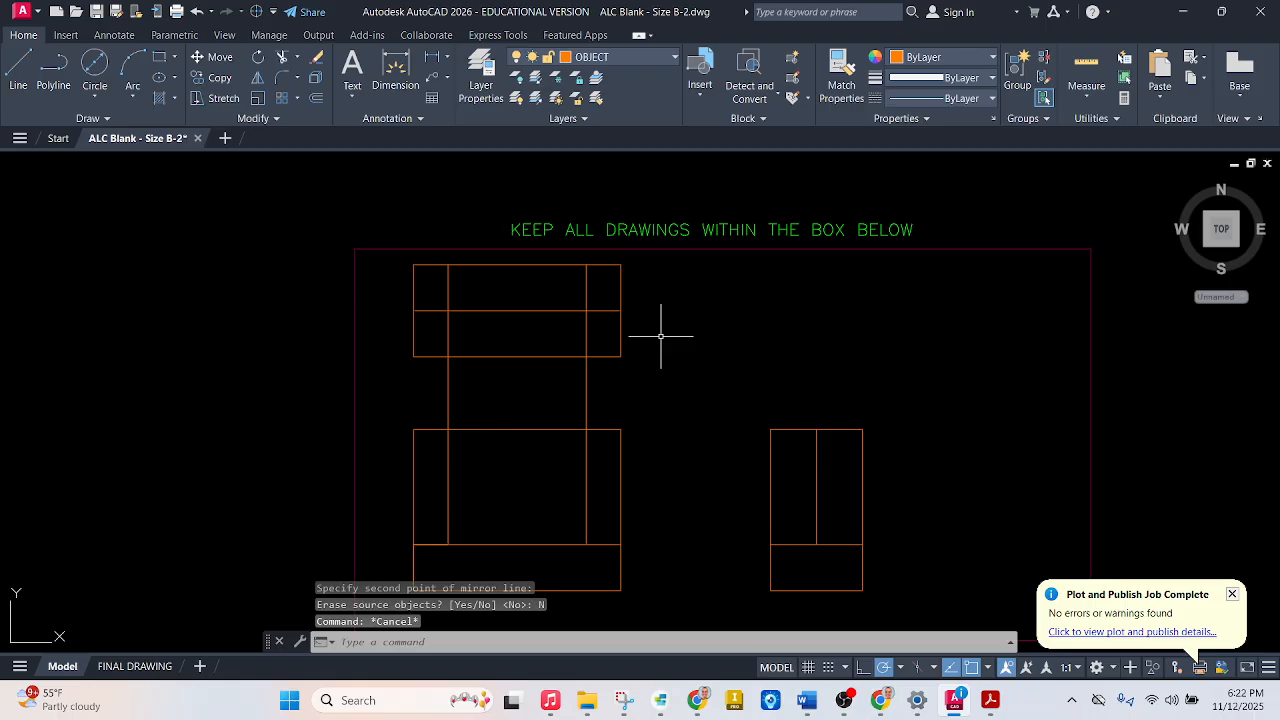
# Trim away the side view's upper-left outline and both vertical lines in the gap between the top and front views
pyautogui.write('tr')
pyautogui.press('Return')
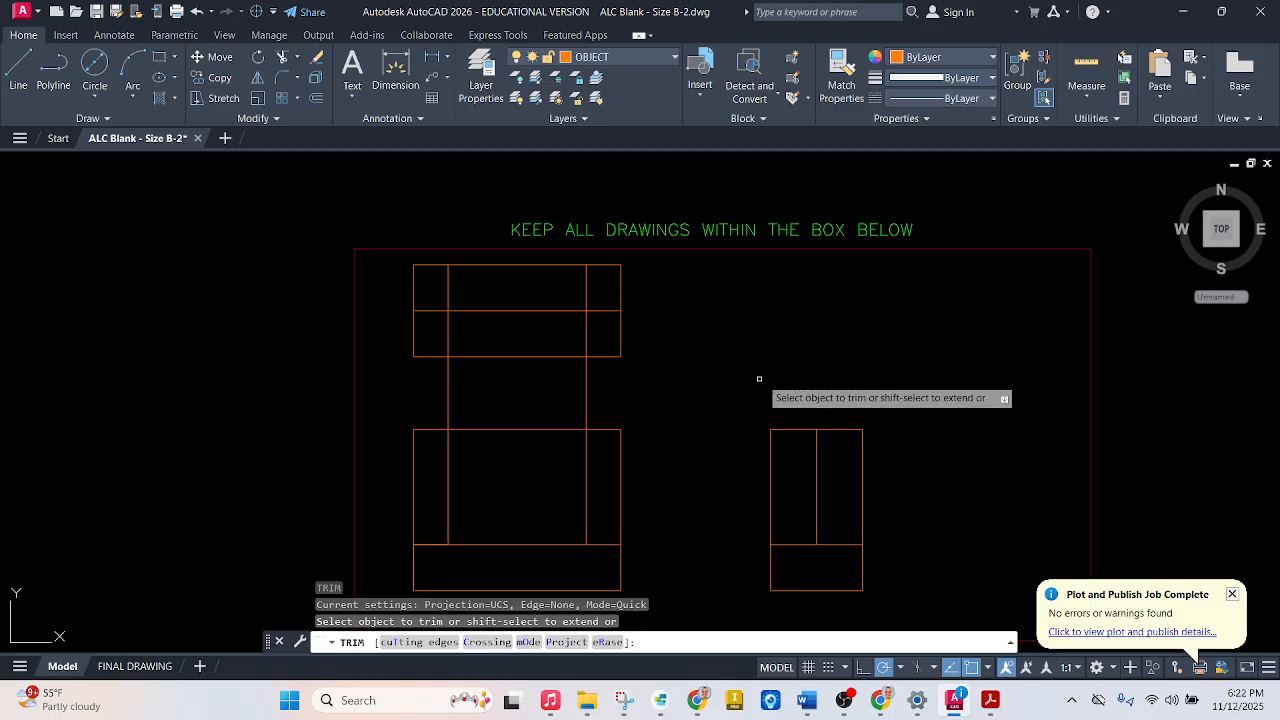
pyautogui.moveTo(778, 381)
pyautogui.mouseDown()
pyautogui.moveTo(775, 456)
pyautogui.moveTo(742, 452)
pyautogui.mouseUp()
pyautogui.moveTo(642, 387); pyautogui.dragTo(571, 387)
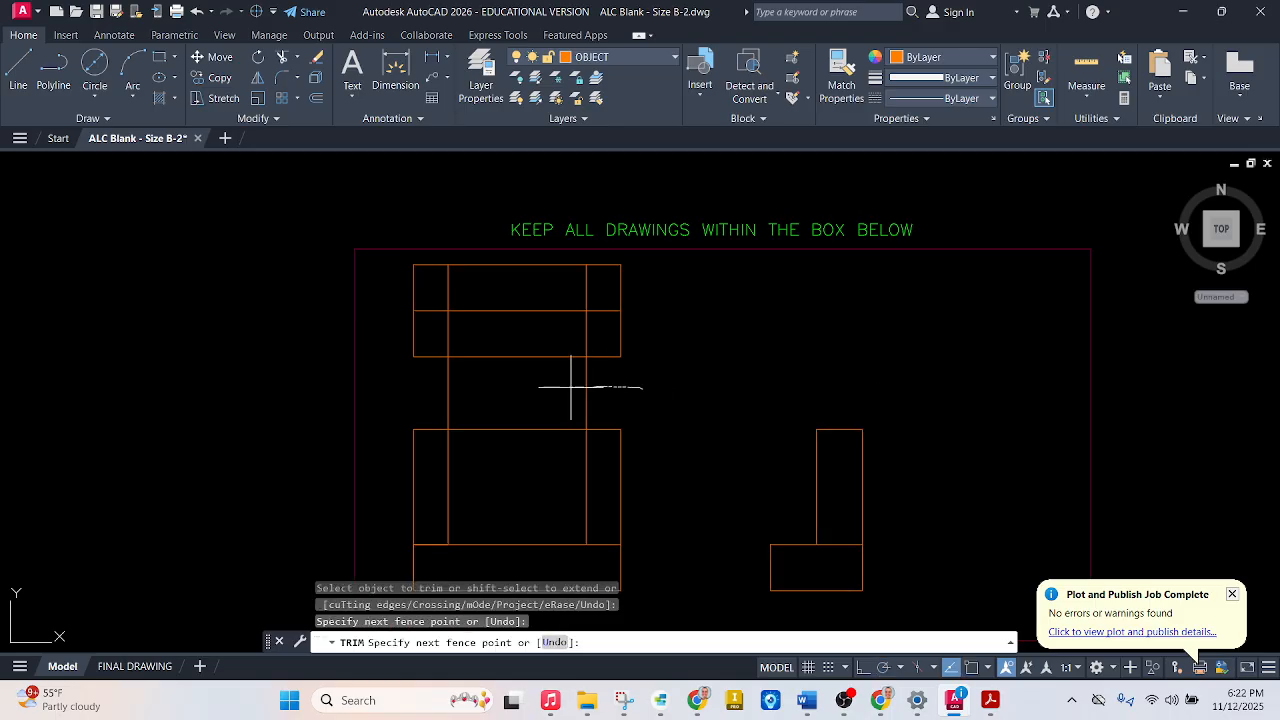
pyautogui.moveTo(427, 397); pyautogui.dragTo(420, 399)
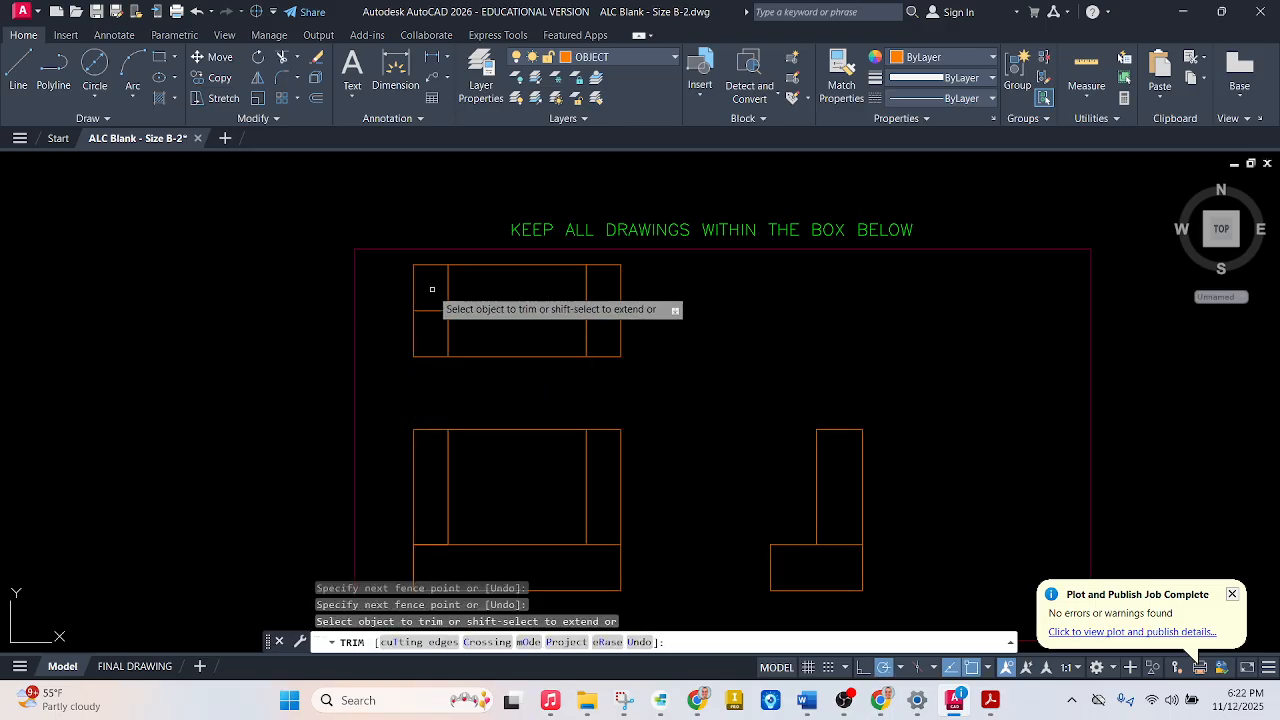
# Trim the top view's inner lines to leave only the rear upright's rectangle, and remove the front view's outline outside its upright
pyautogui.moveTo(432, 290); pyautogui.dragTo(450, 325)
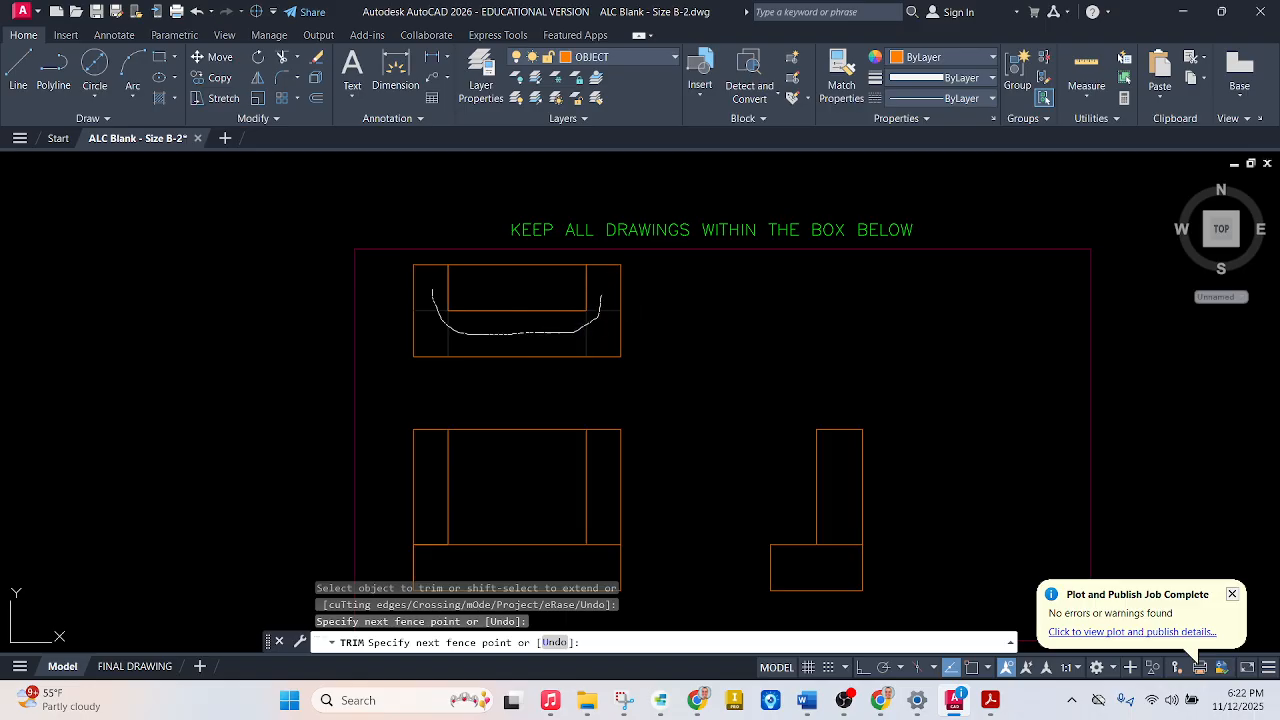
pyautogui.moveTo(601, 294); pyautogui.dragTo(601, 296)
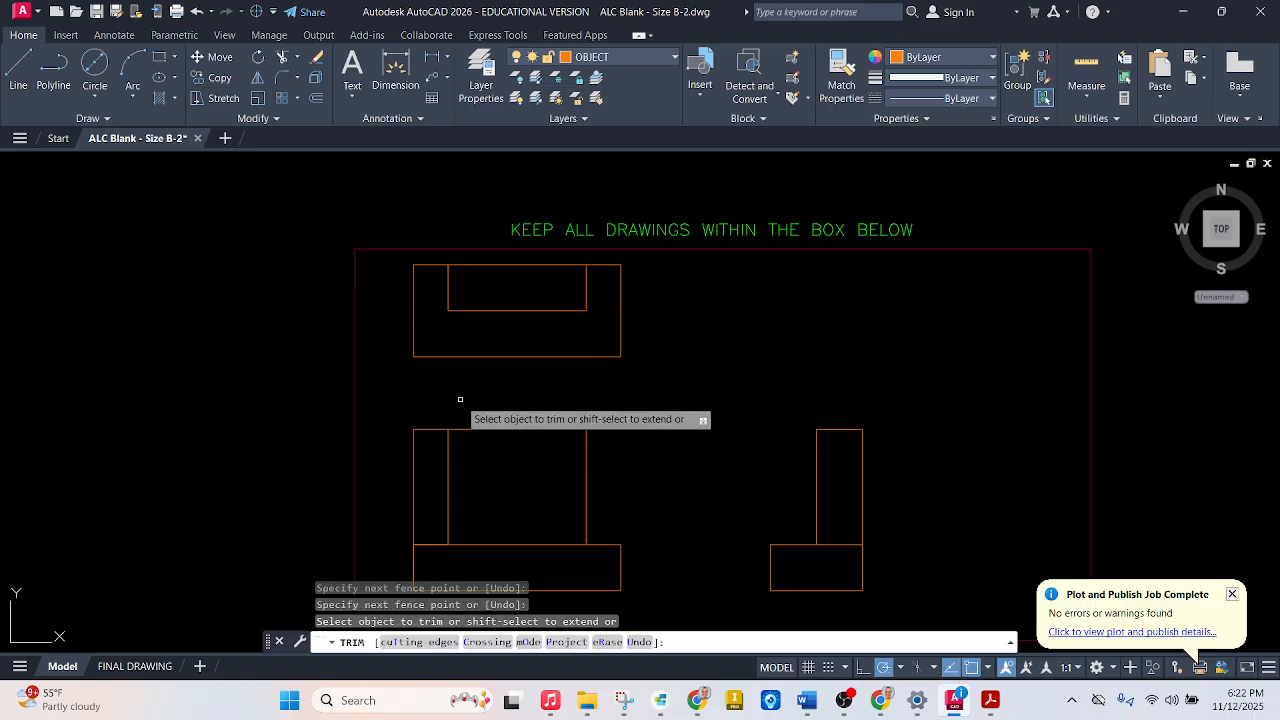
pyautogui.moveTo(460, 399)
pyautogui.mouseDown()
pyautogui.moveTo(420, 428)
pyautogui.moveTo(437, 374)
pyautogui.mouseUp()
# Compare the three trimmed views with the multiview reference PDF and return to AutoCAD
pyautogui.scroll(-2, 446, 281)
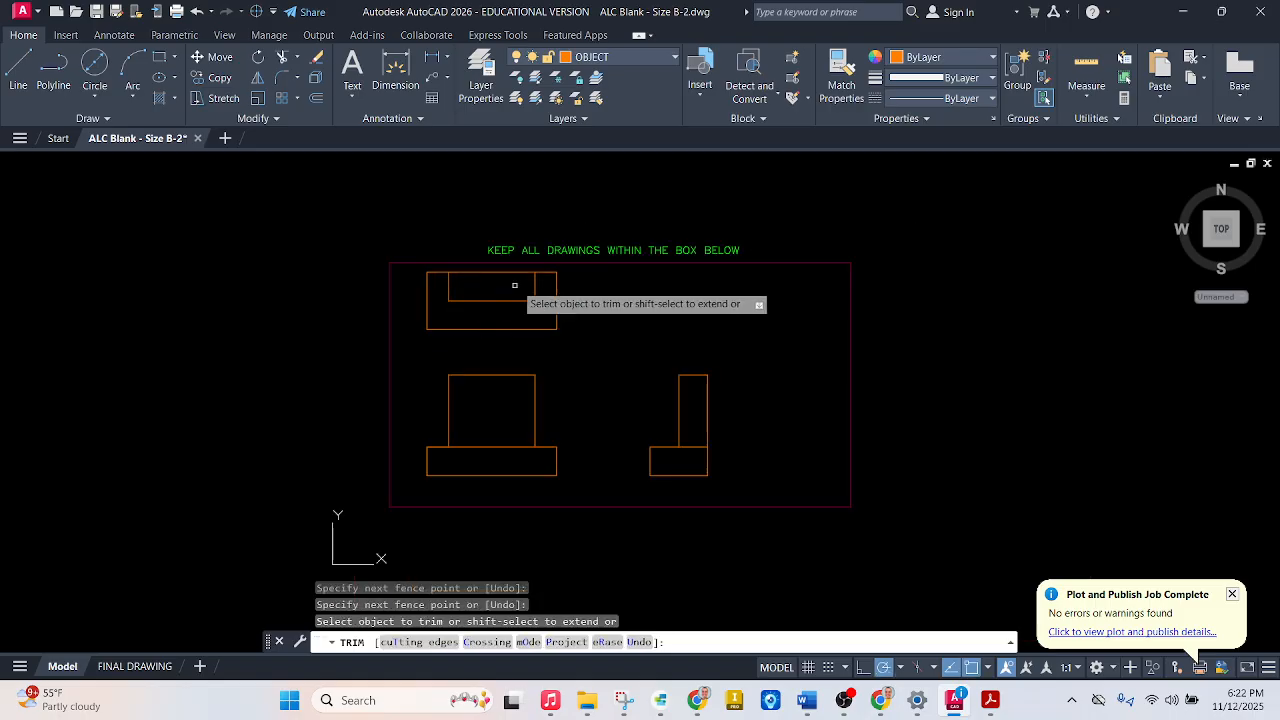
pyautogui.scroll(2, 522, 259)
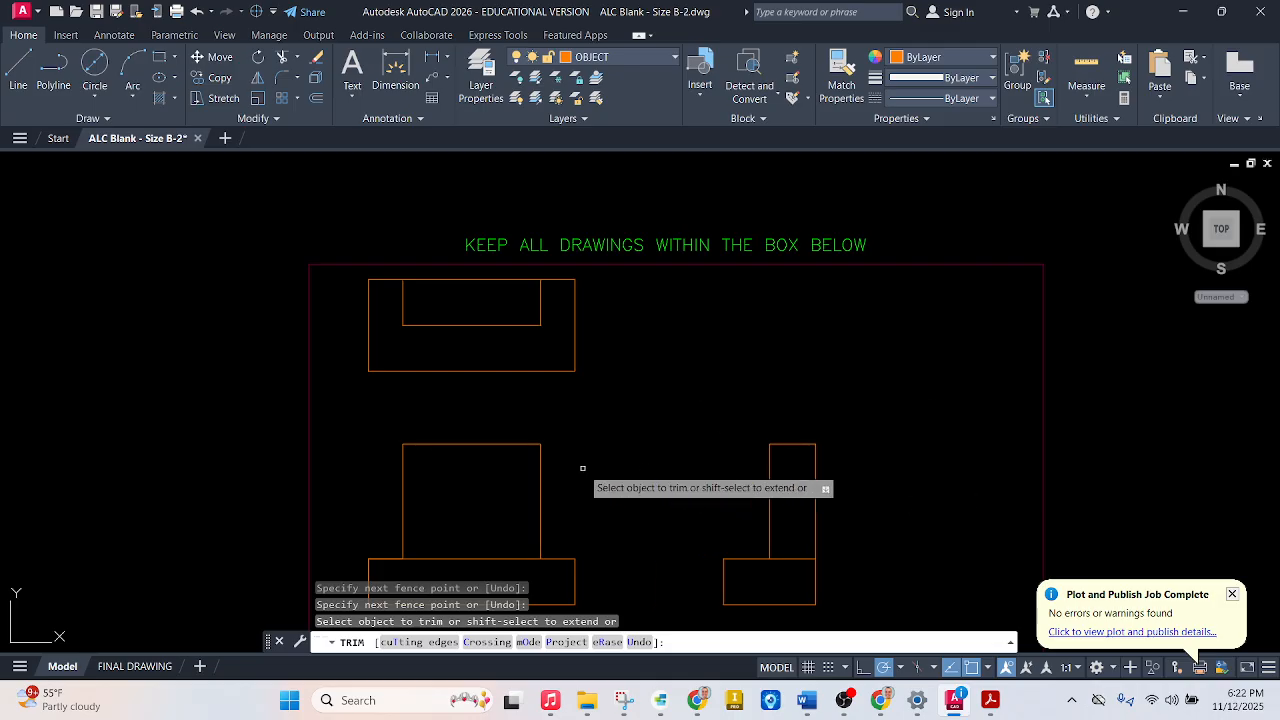
pyautogui.scroll(-2, 583, 466)
pyautogui.scroll(2, 580, 543)
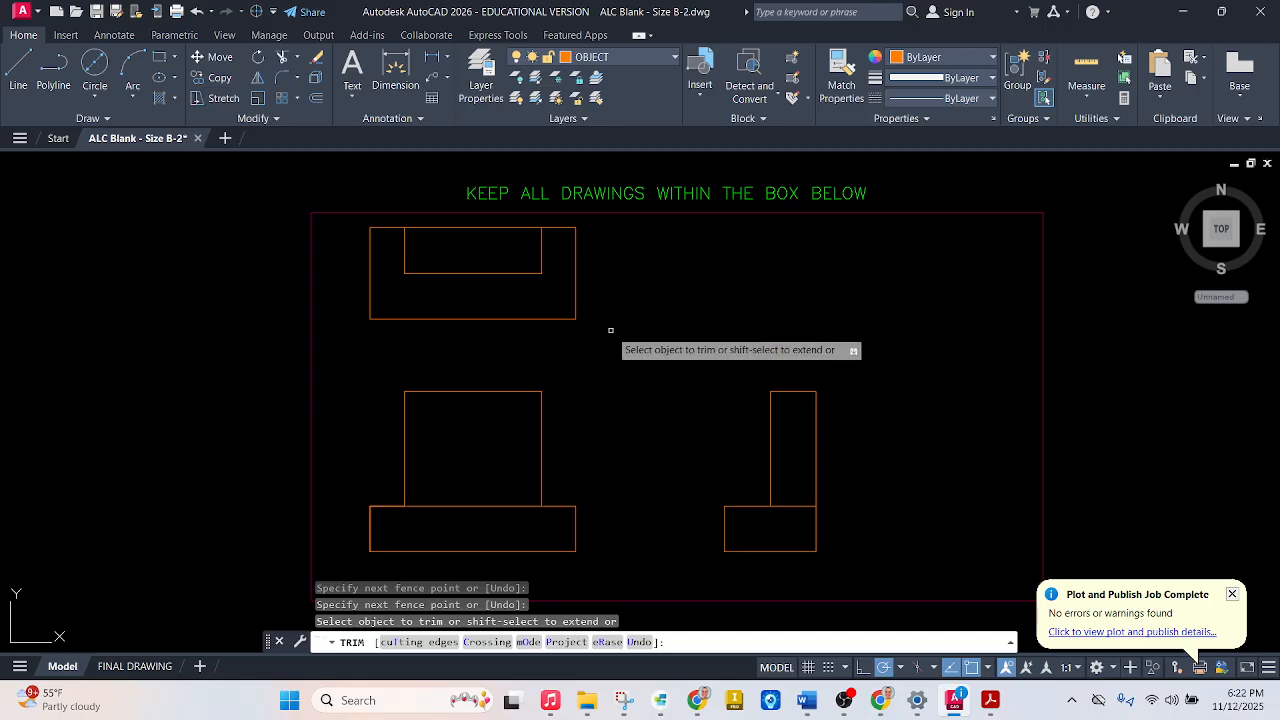
pyautogui.click(955, 705)
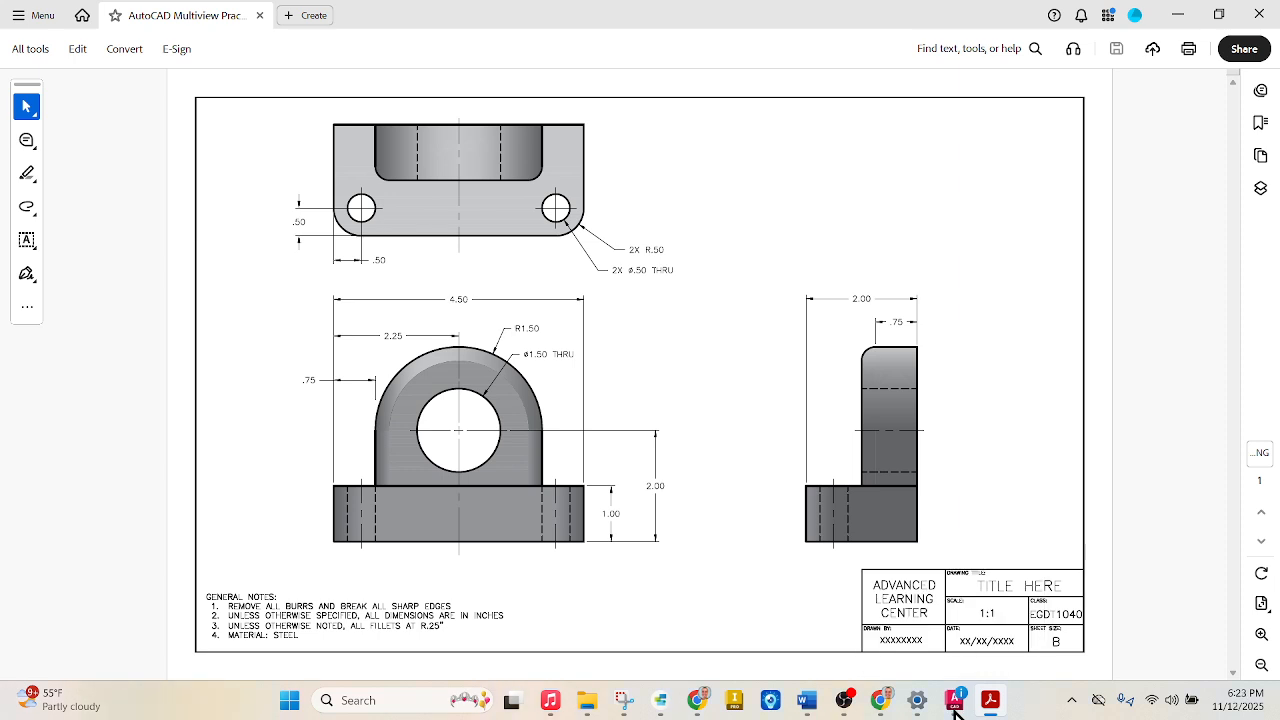
pyautogui.click(955, 705)
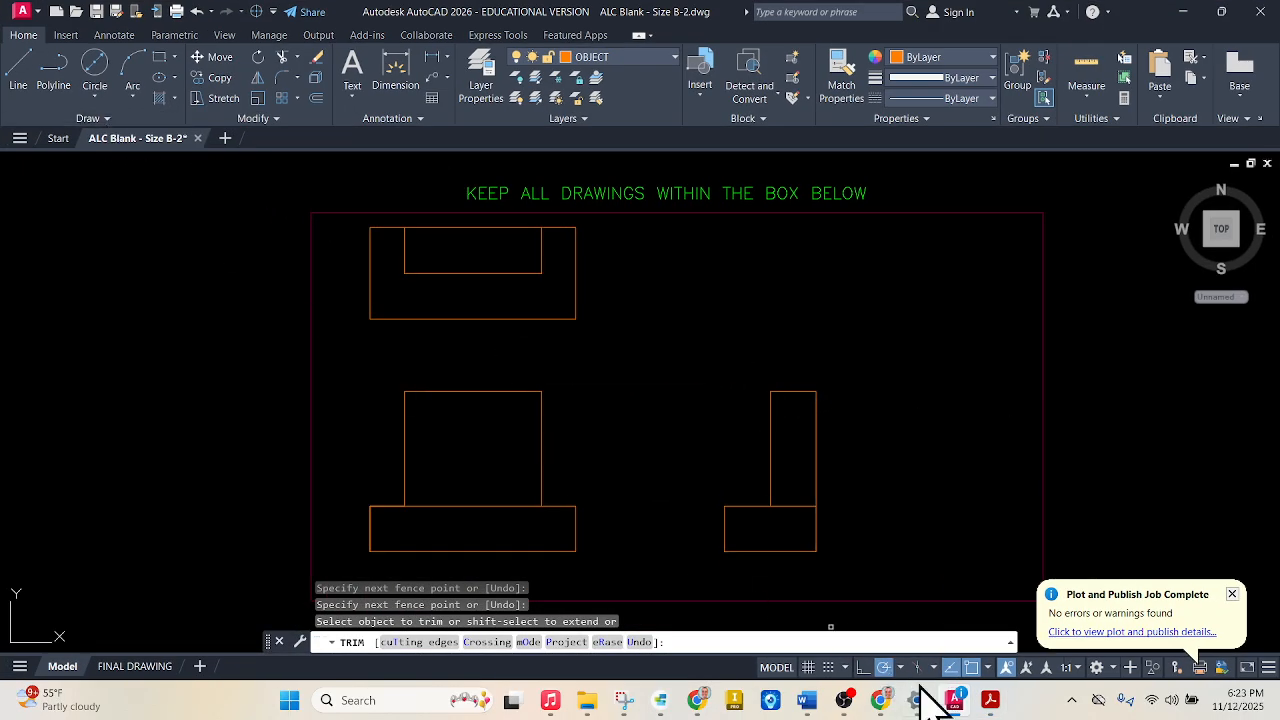
# Check the reference PDF, and fillet the upper-right corner of the front view's upright with a 1.5 radius
pyautogui.click(955, 703)
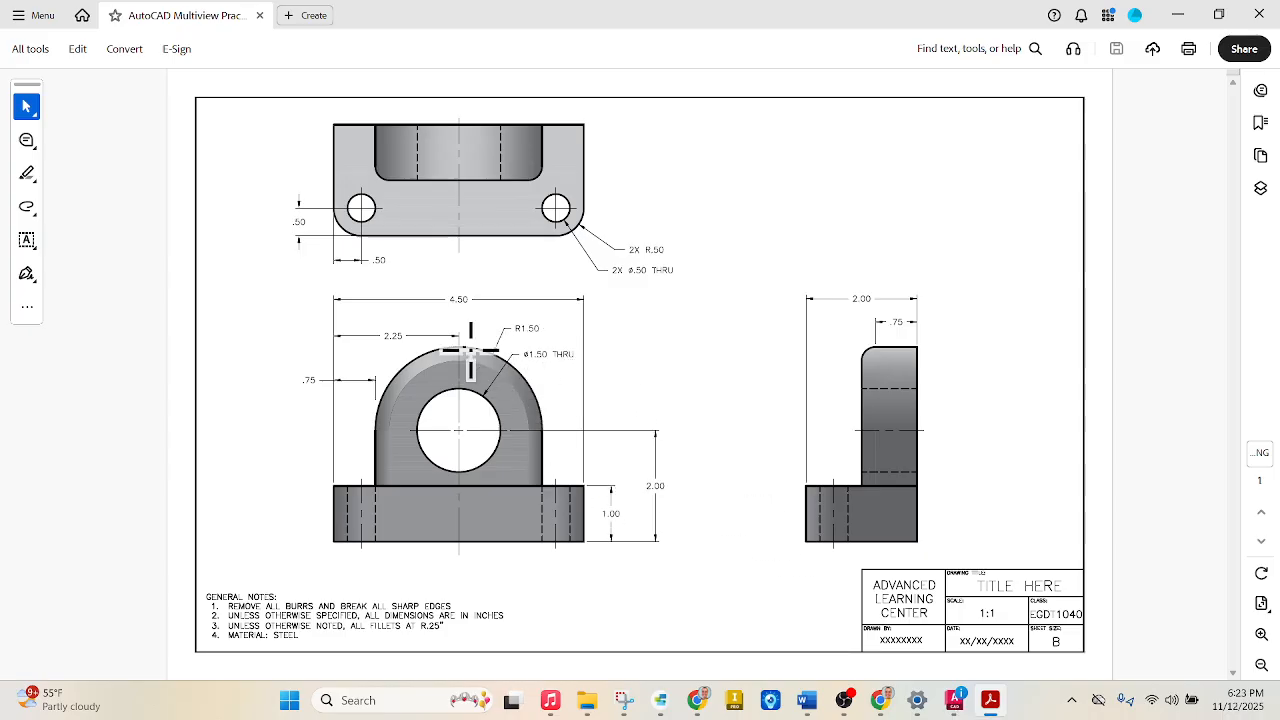
pyautogui.click(955, 703)
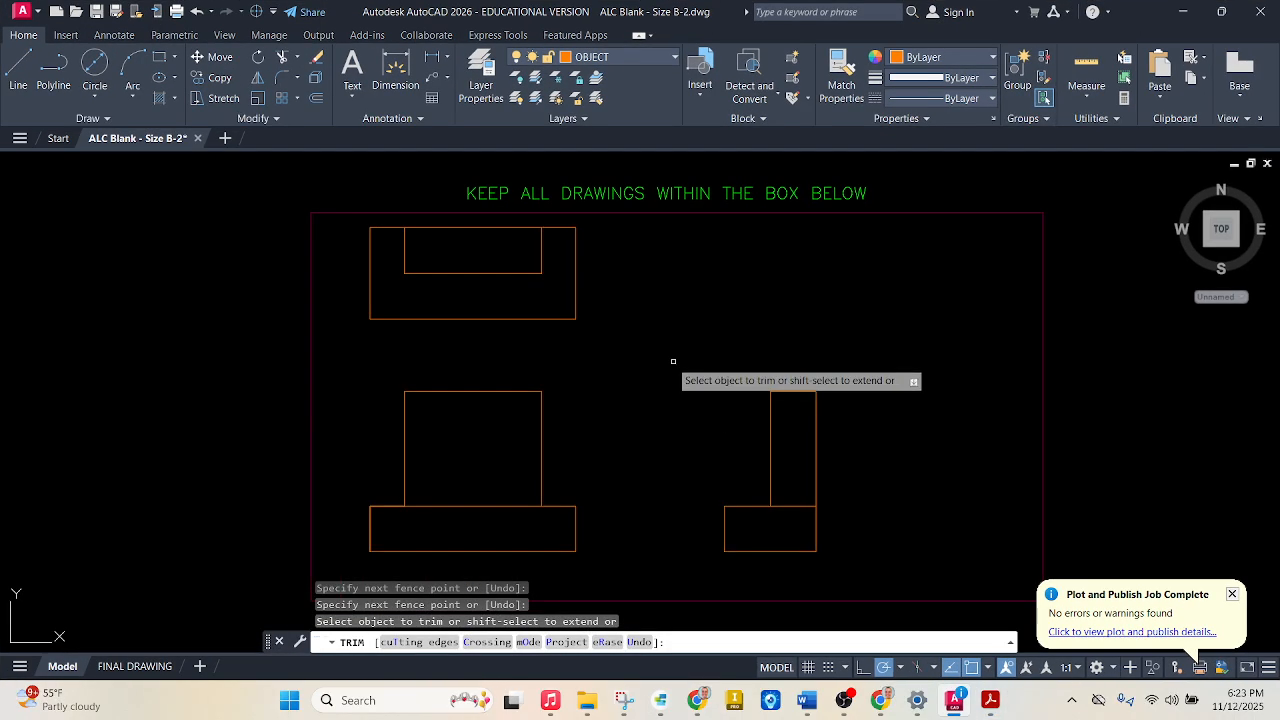
pyautogui.click(283, 77)
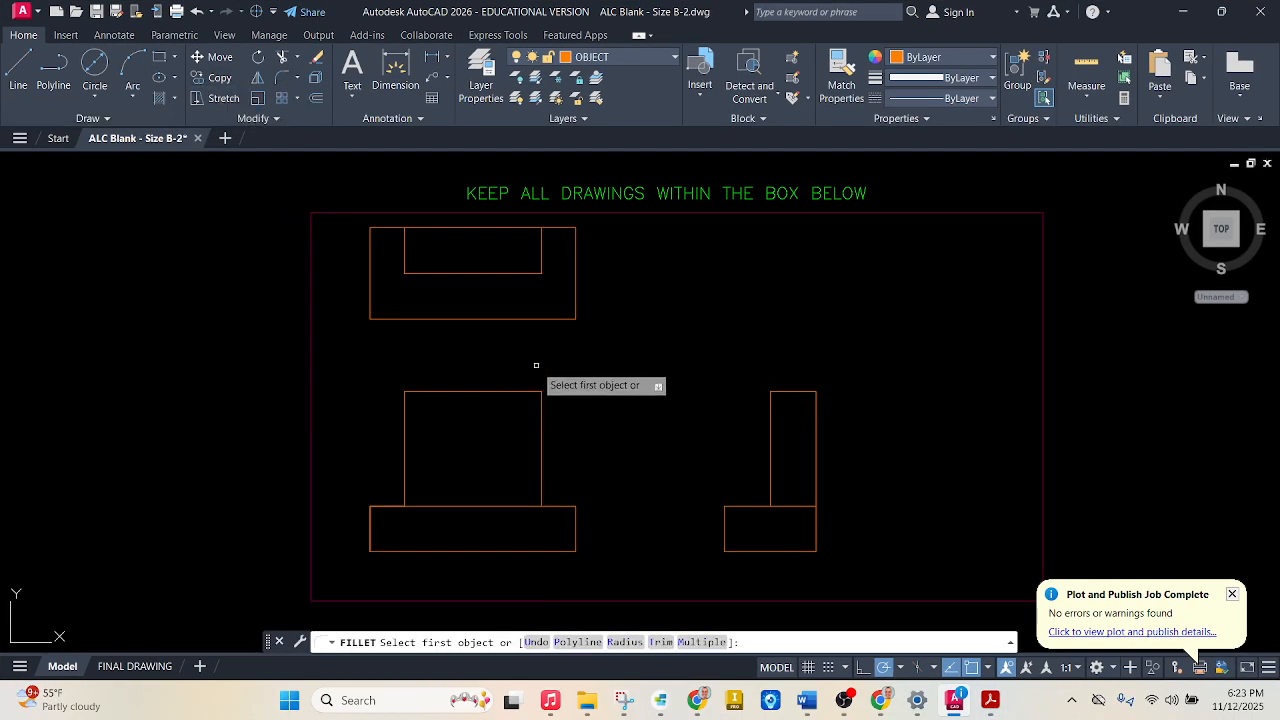
pyautogui.press('Down')
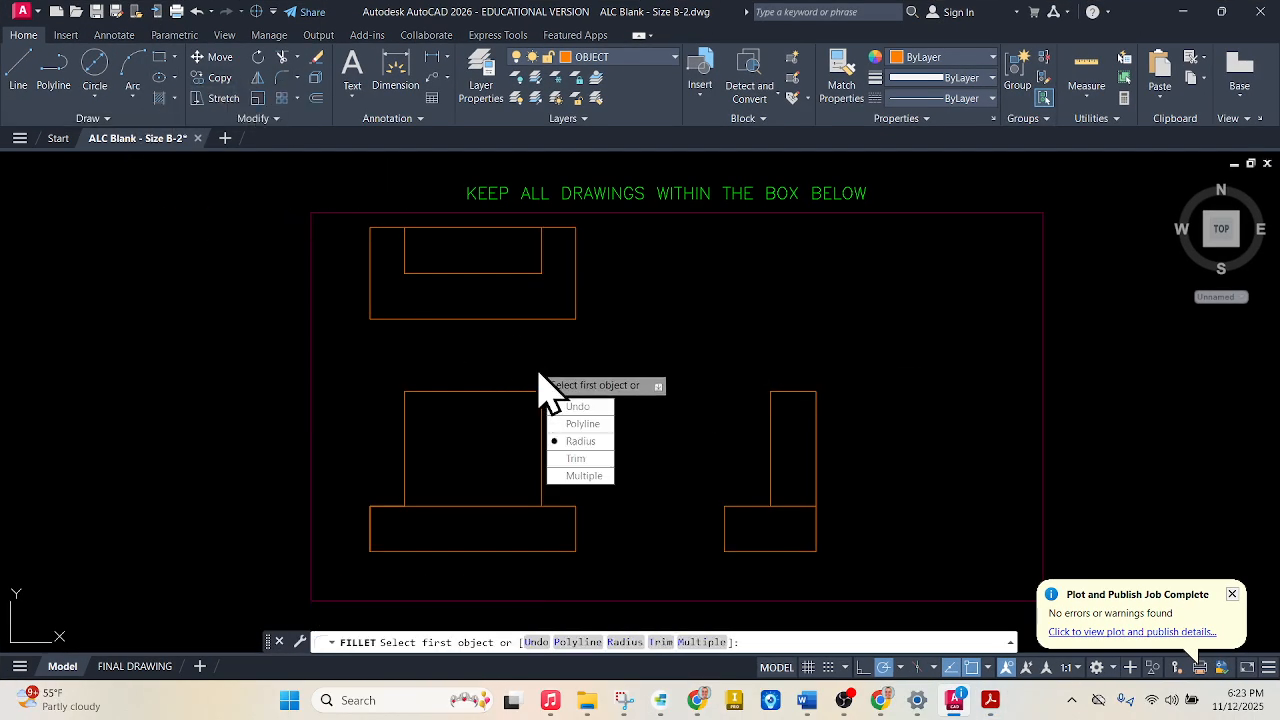
pyautogui.press('Return')
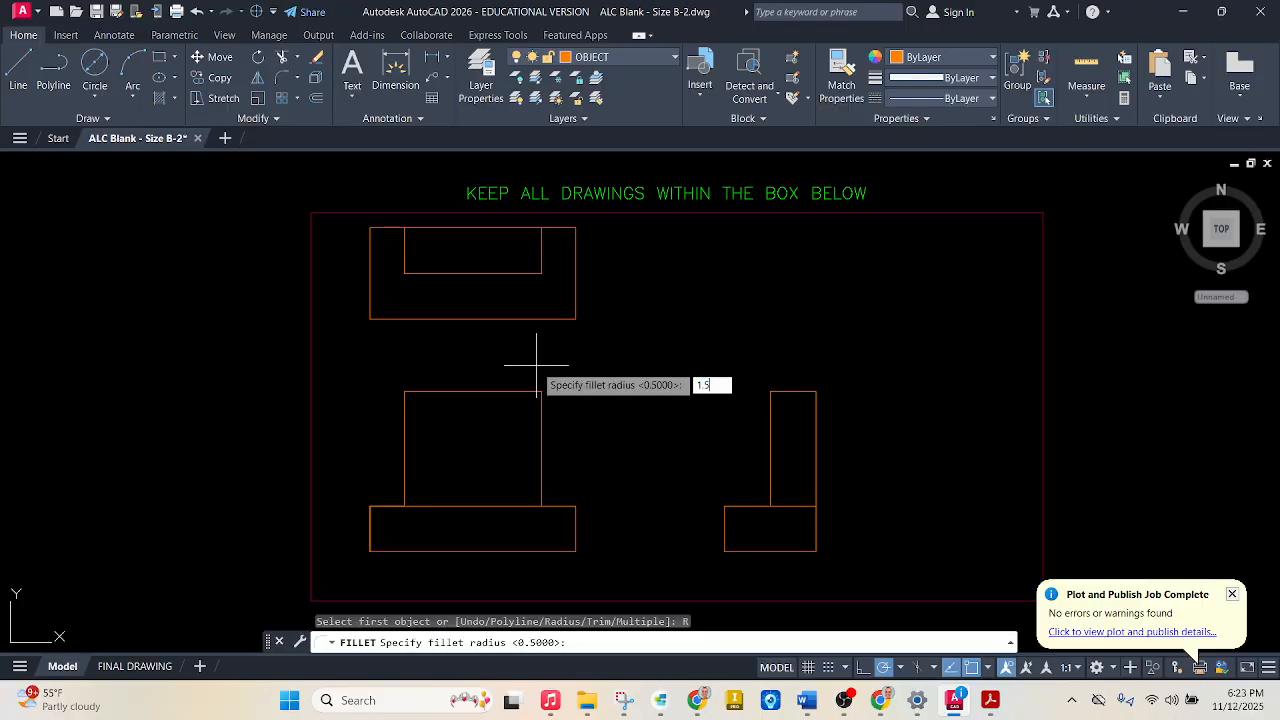
pyautogui.press('Return')
pyautogui.click(520, 391)
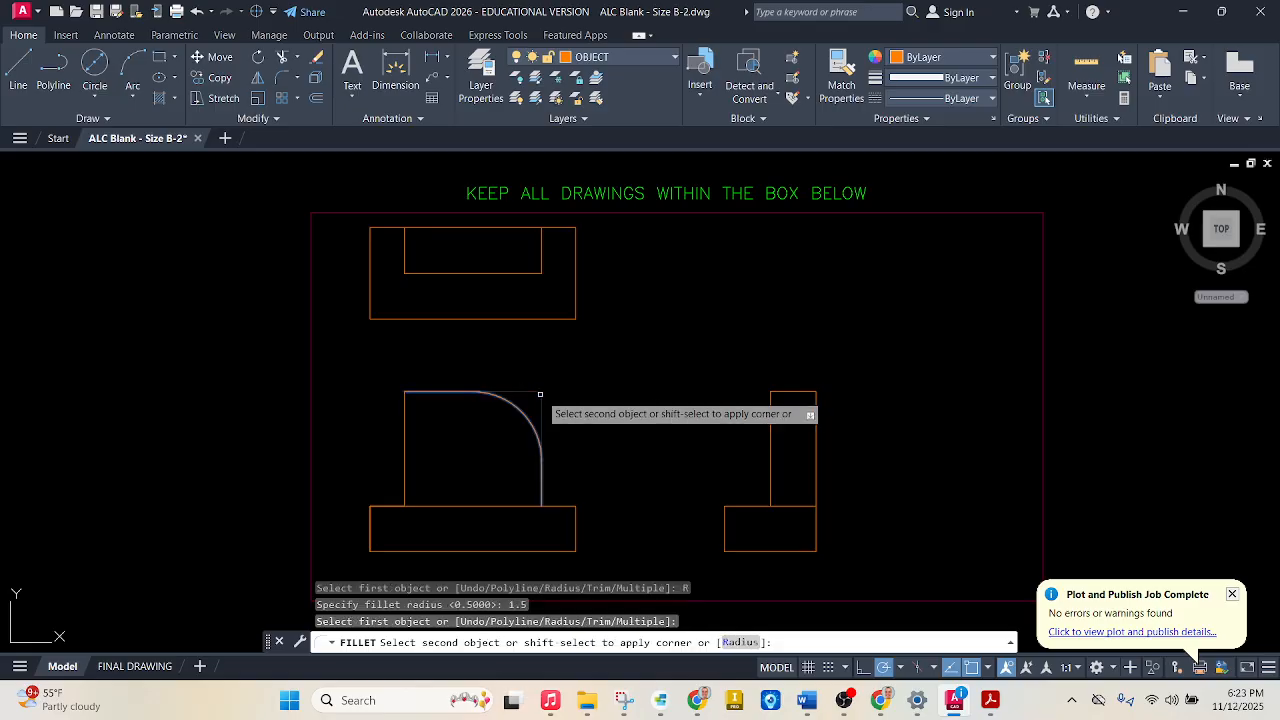
pyautogui.click(540, 416)
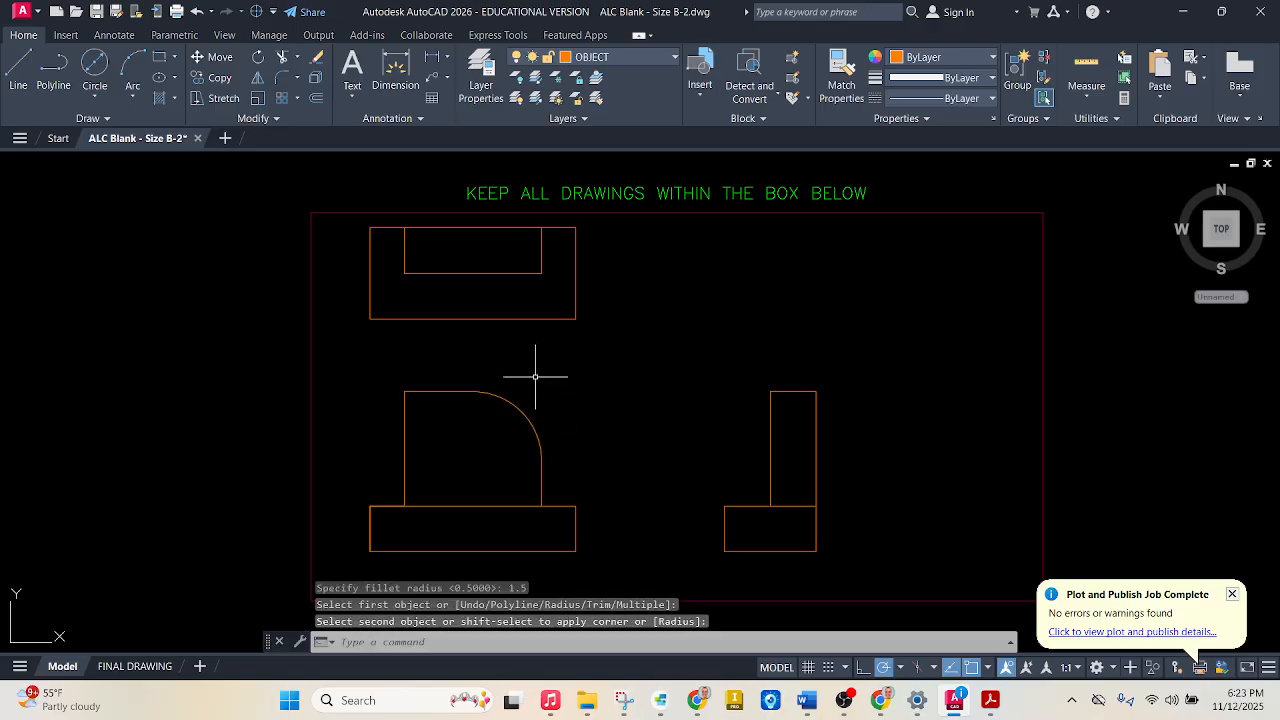
# Fillet the upper-left corner of the front view's upright with the same 1.5 radius to complete the rounded top
pyautogui.press('Return')
pyautogui.click(425, 391)
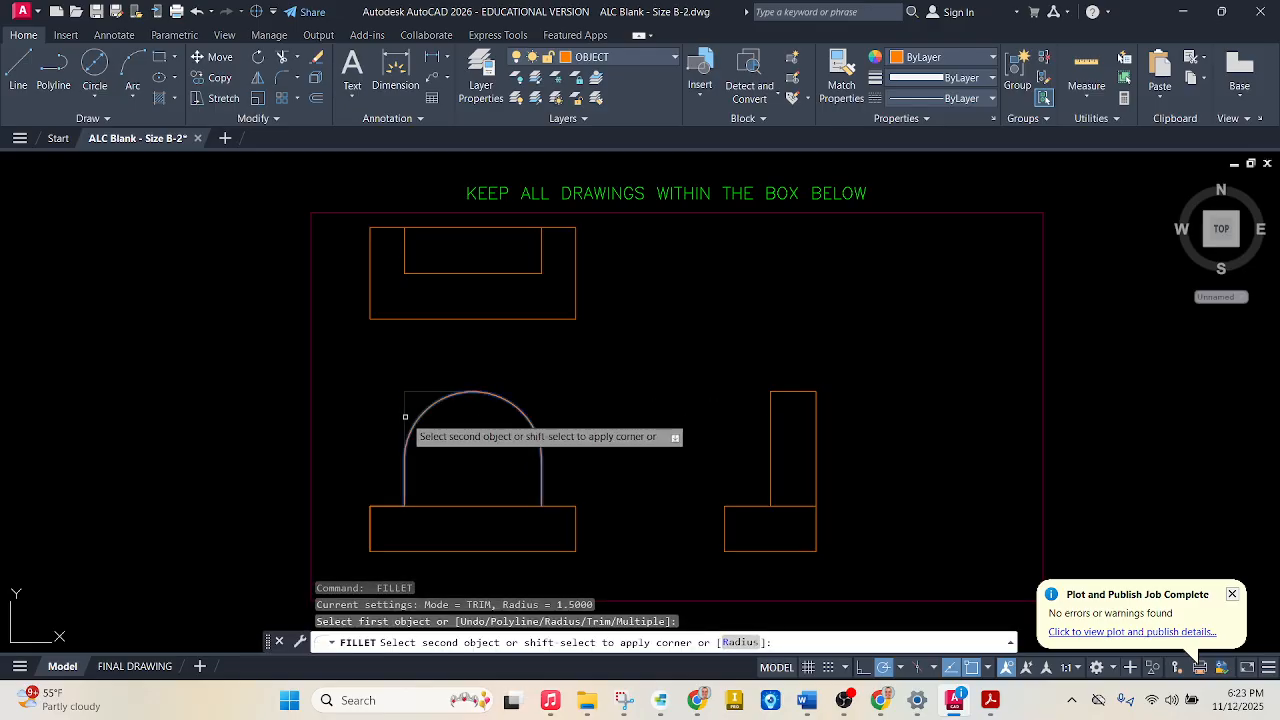
pyautogui.click(405, 416)
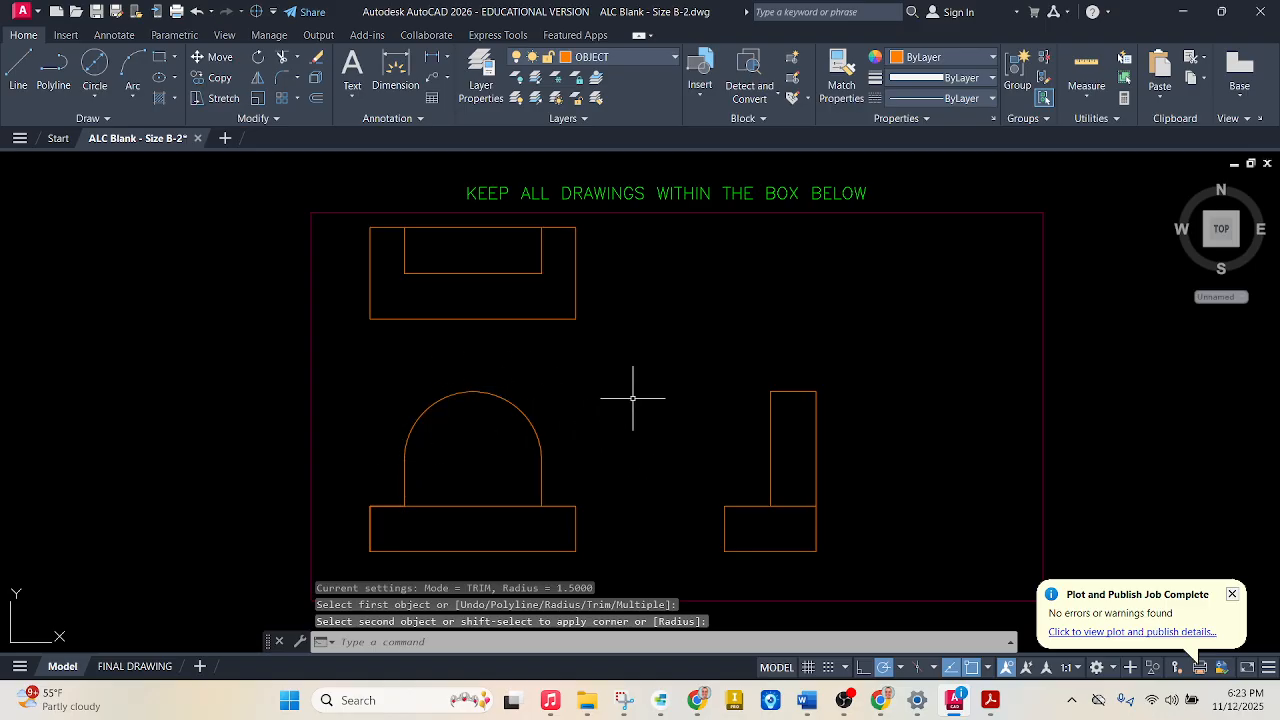
pyautogui.press('Escape')
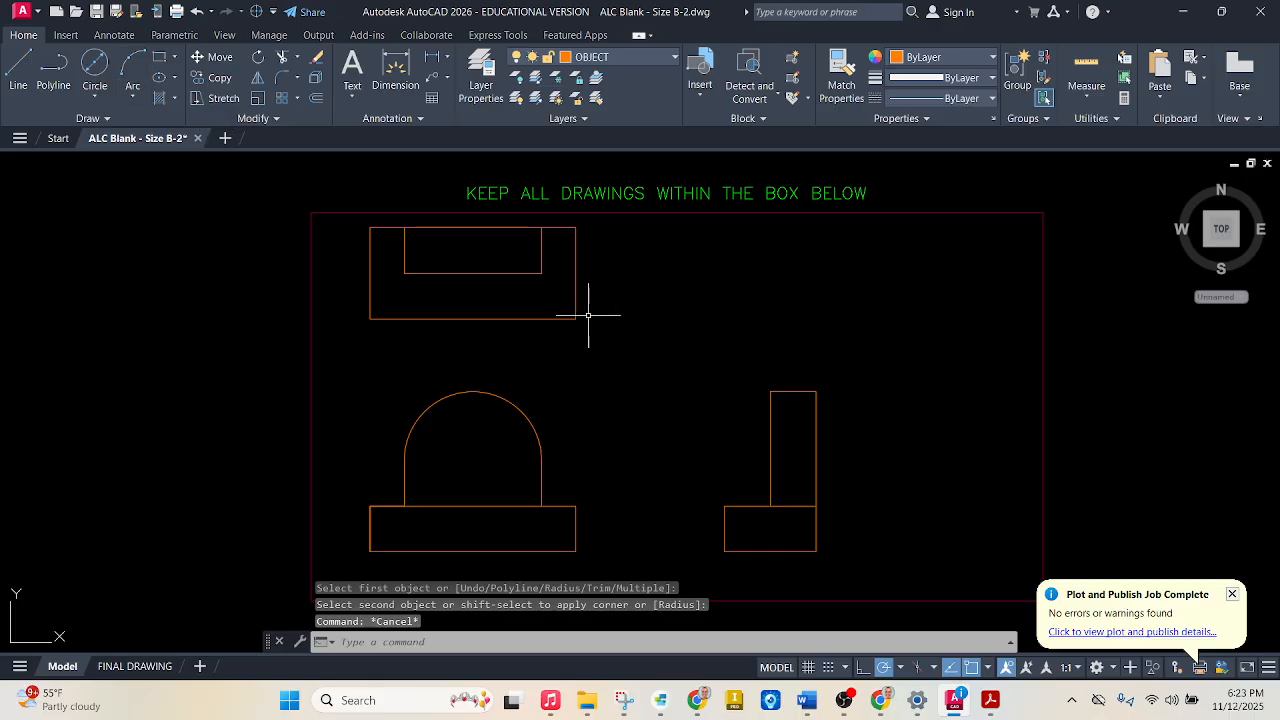
# Check the corner radii in the reference PDF, and fillet the lower-right outer corner of the top view with a .5 radius
pyautogui.click(284, 77)
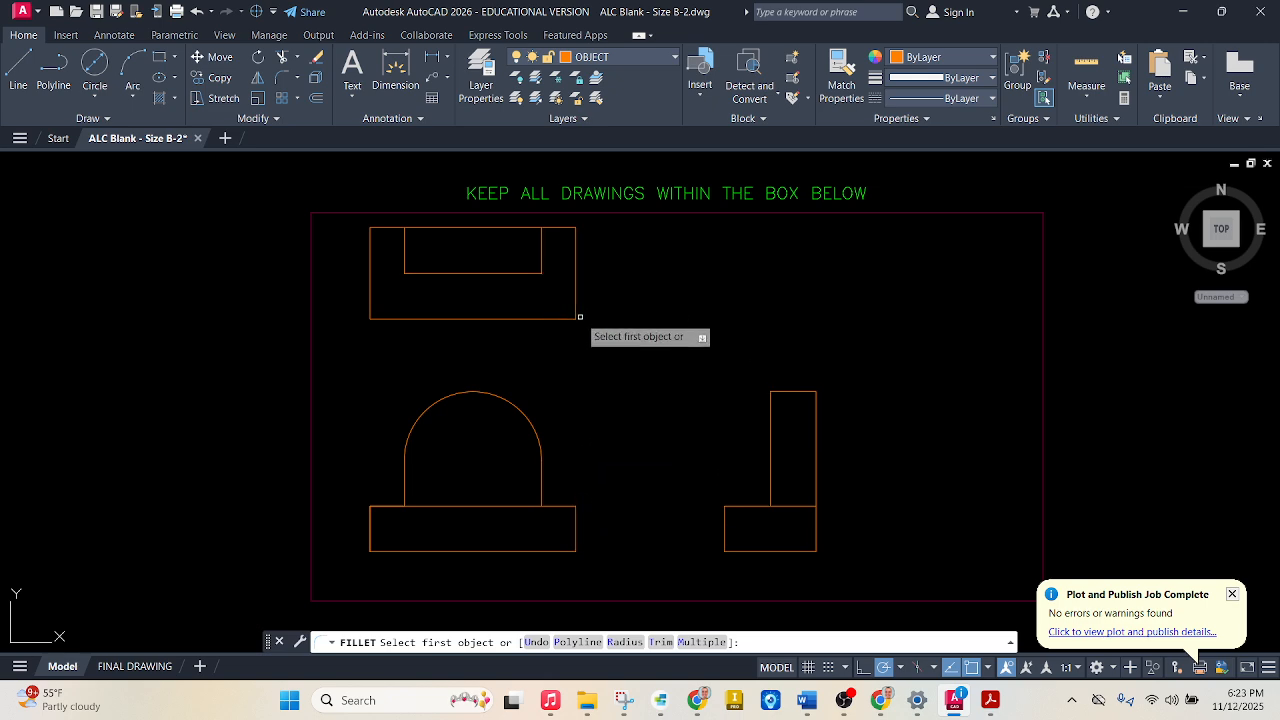
pyautogui.click(956, 700)
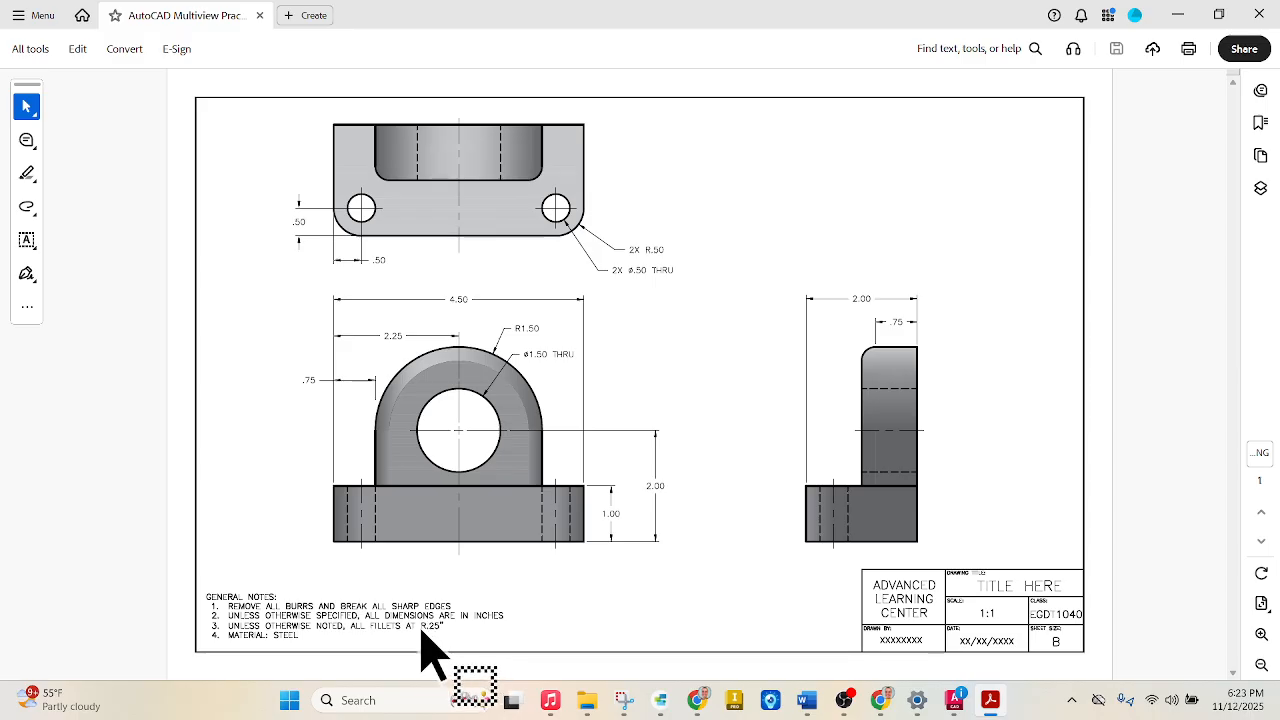
pyautogui.click(957, 700)
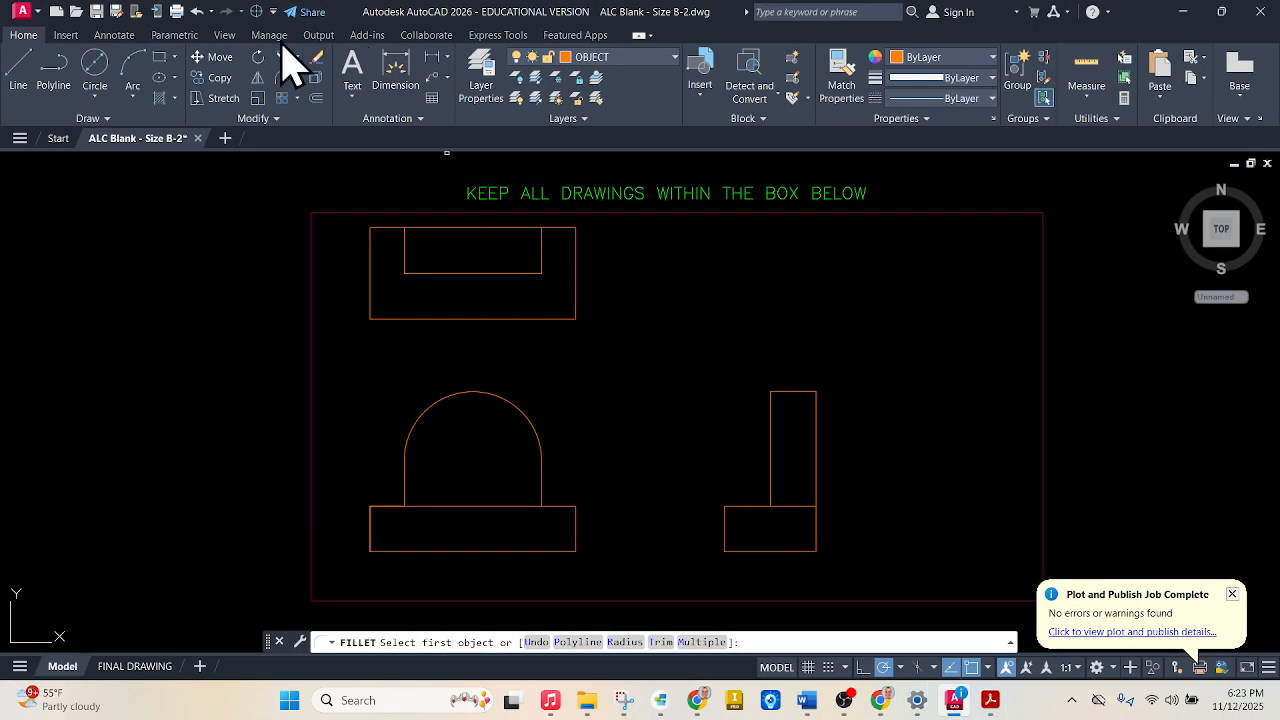
pyautogui.press('Down')
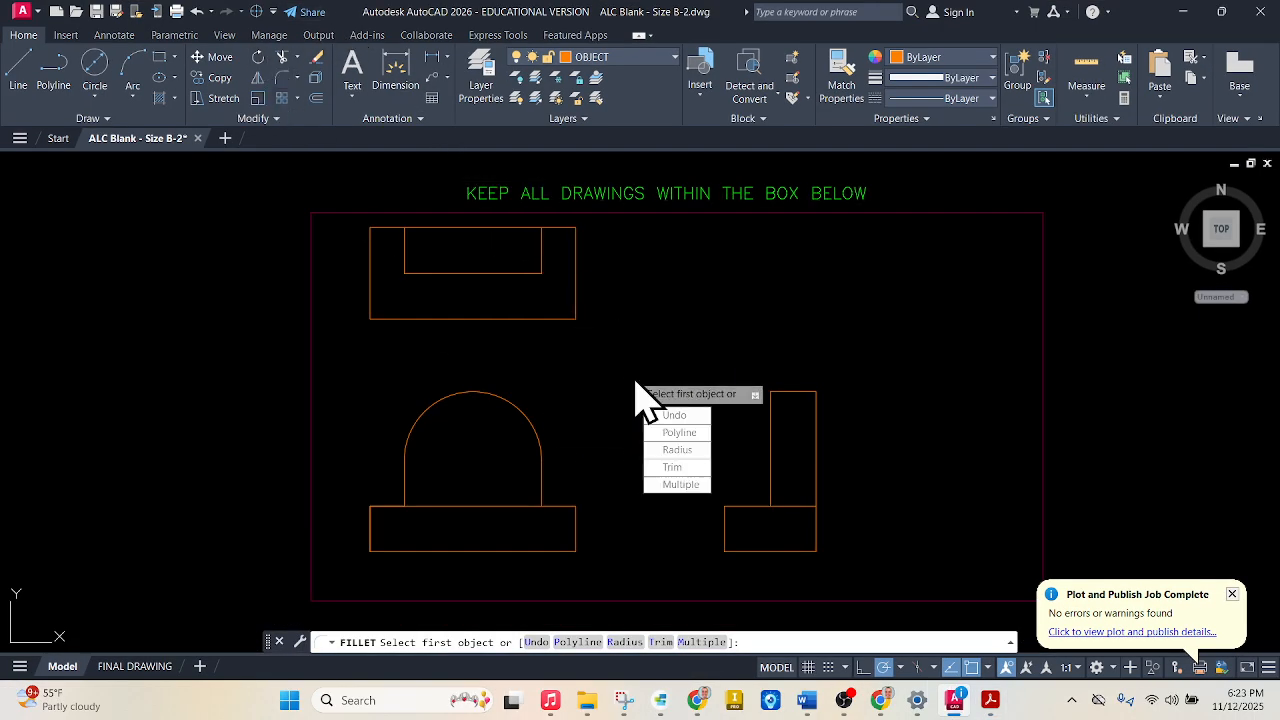
pyautogui.press('Return')
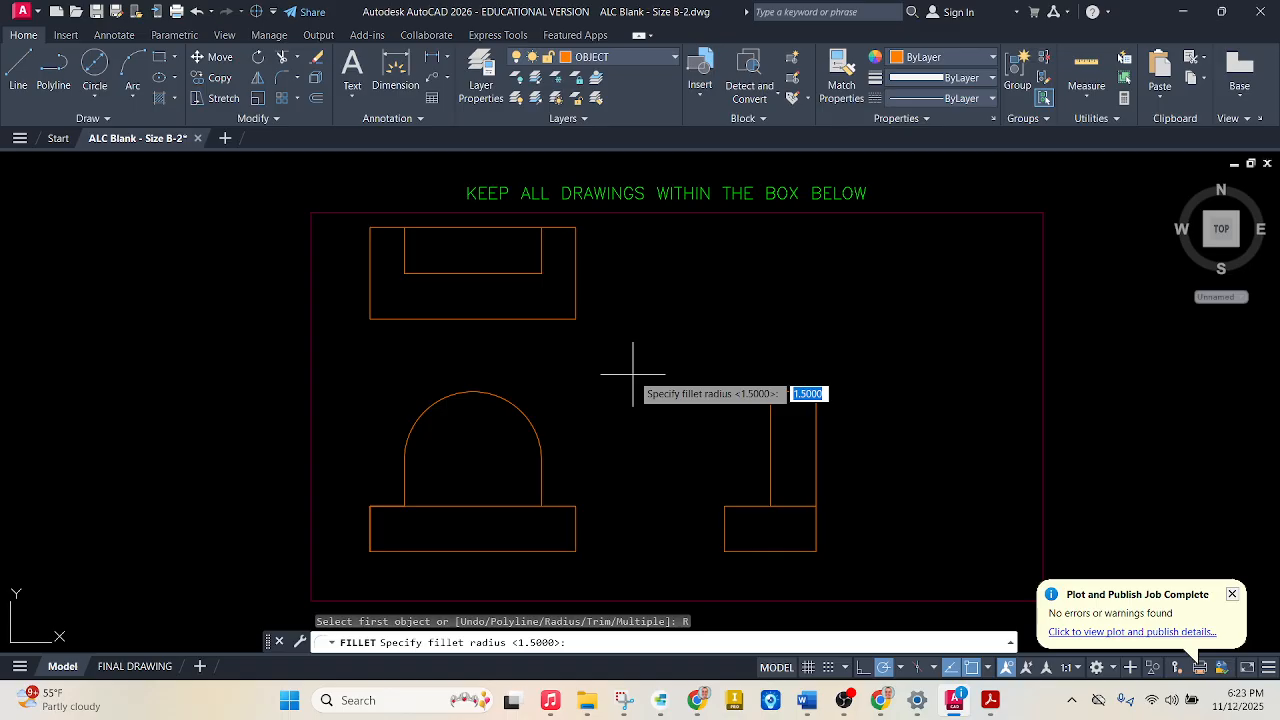
pyautogui.press('Return')
pyautogui.scroll(5, 471, 272)
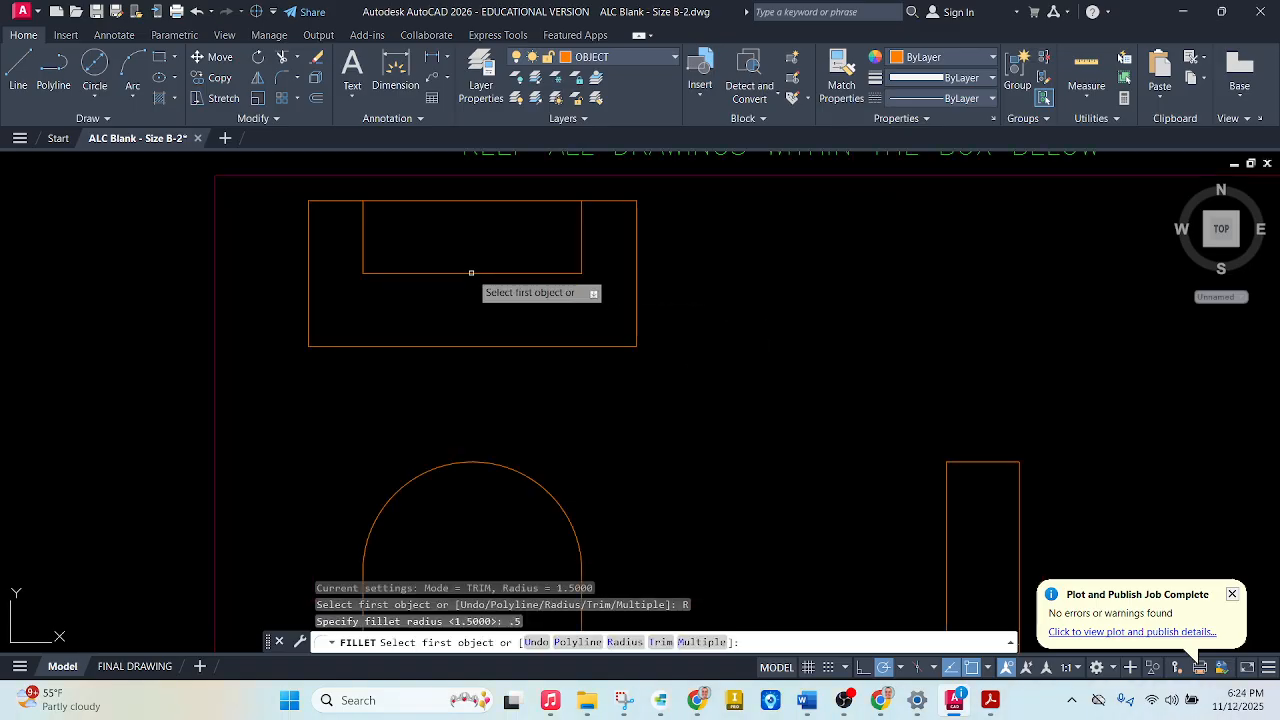
pyautogui.scroll(-2, 800, 372)
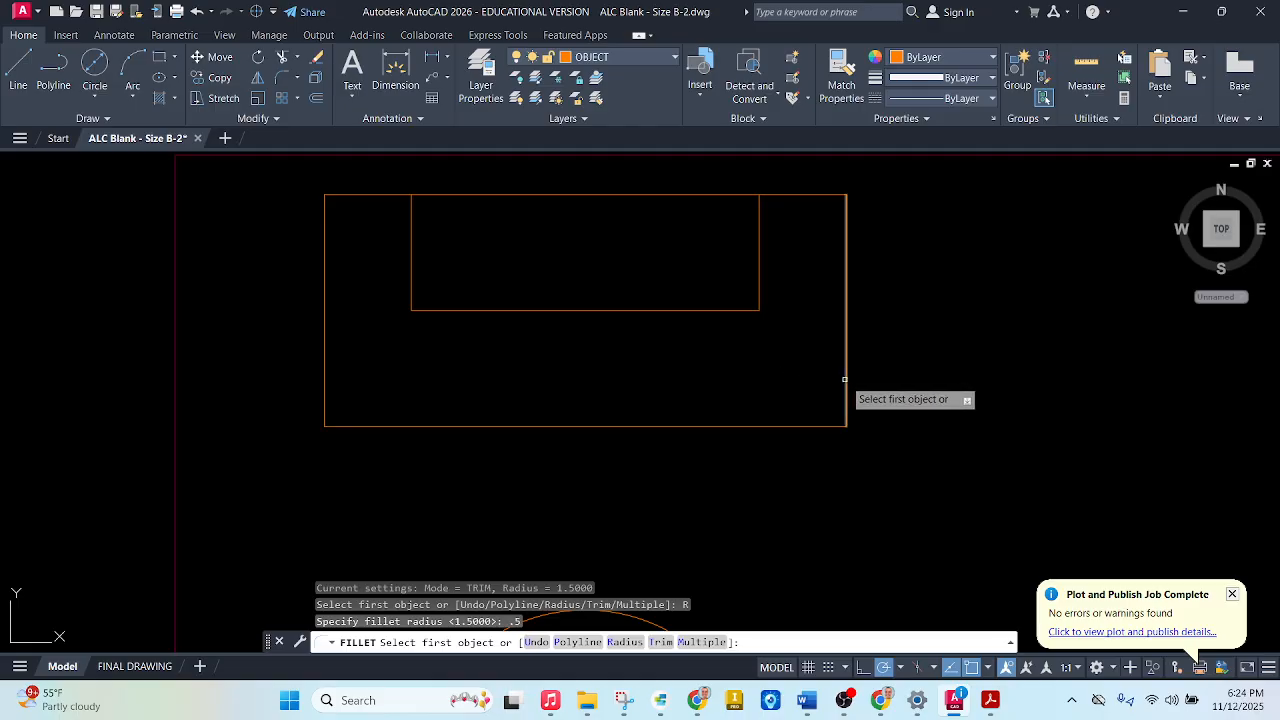
pyautogui.click(845, 386)
pyautogui.click(811, 426)
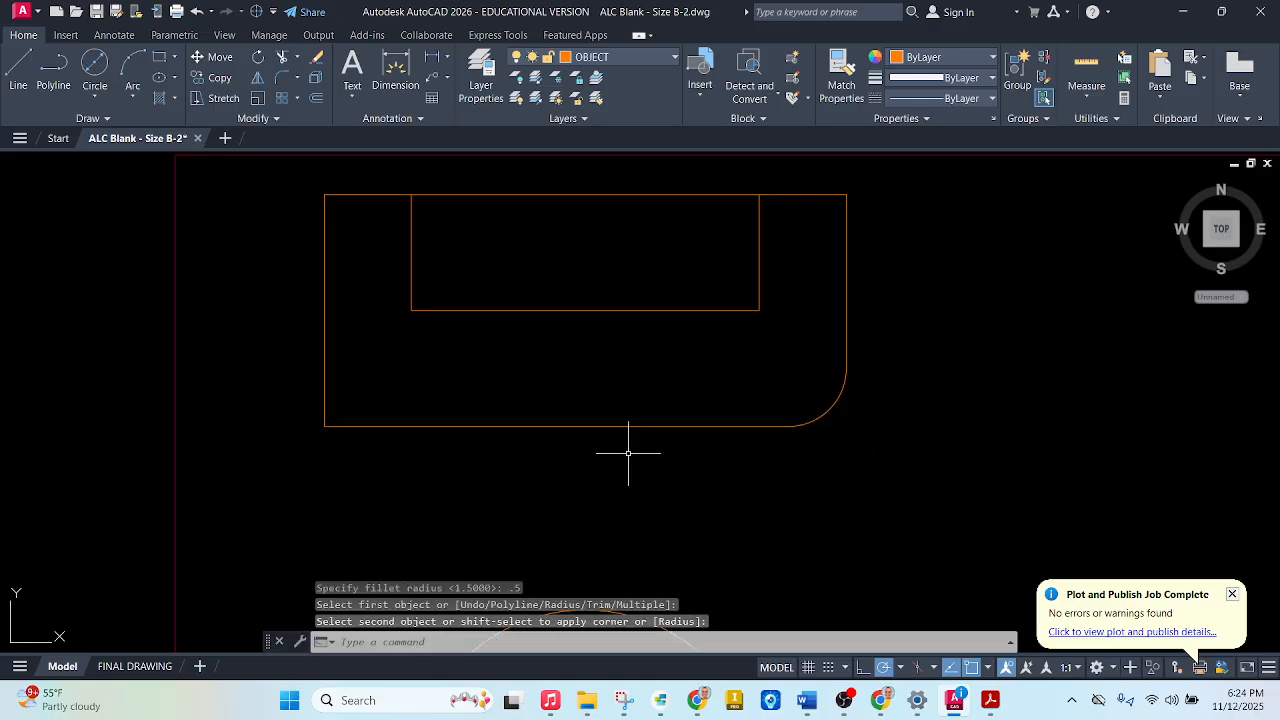
# Fillet the lower-left outer corner of the top view with the same .5 radius
pyautogui.press('Return')
pyautogui.click(345, 426)
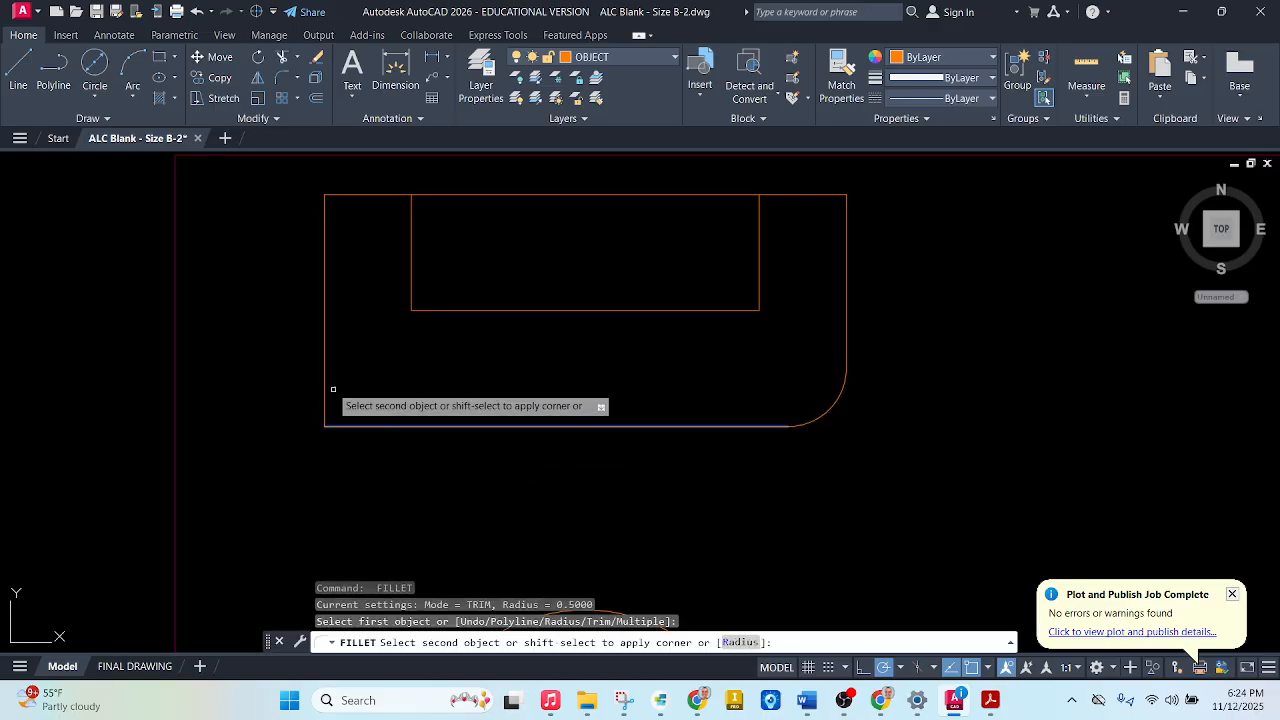
pyautogui.click(324, 381)
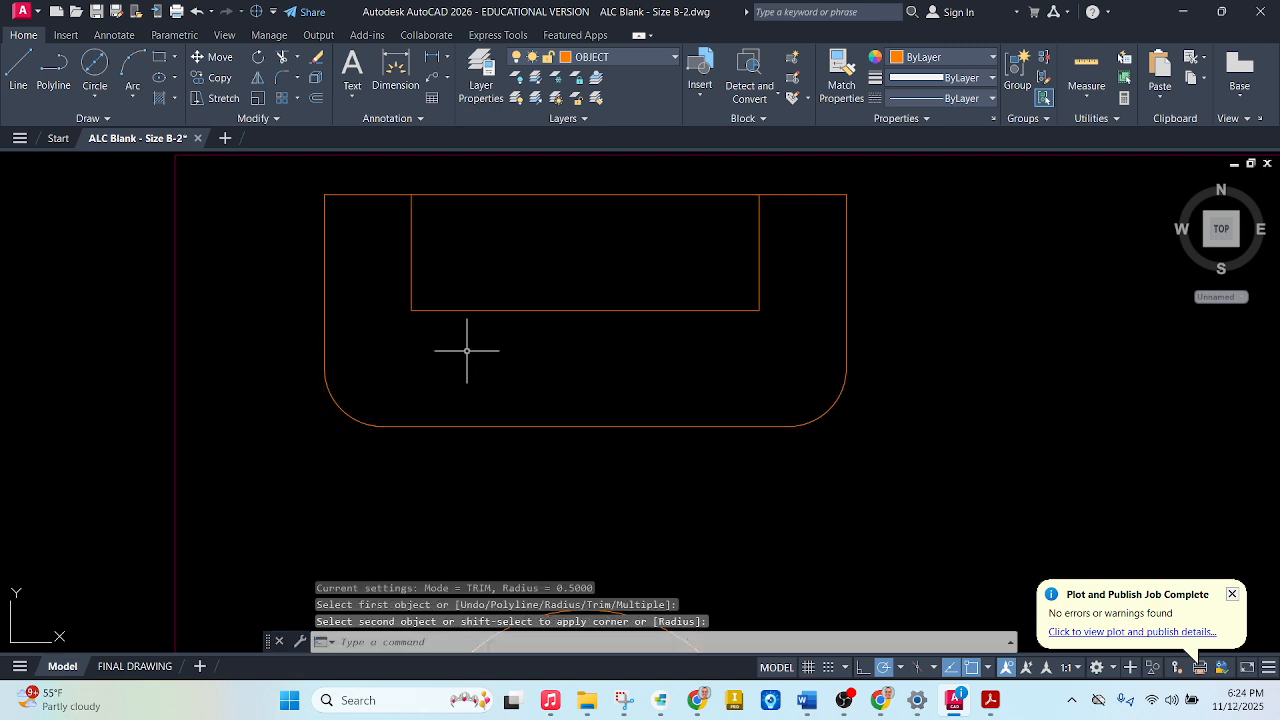
pyautogui.press('Escape')
# Fillet the lower-left corner of the top view's inner upright rectangle with a .25 radius
pyautogui.click(284, 79)
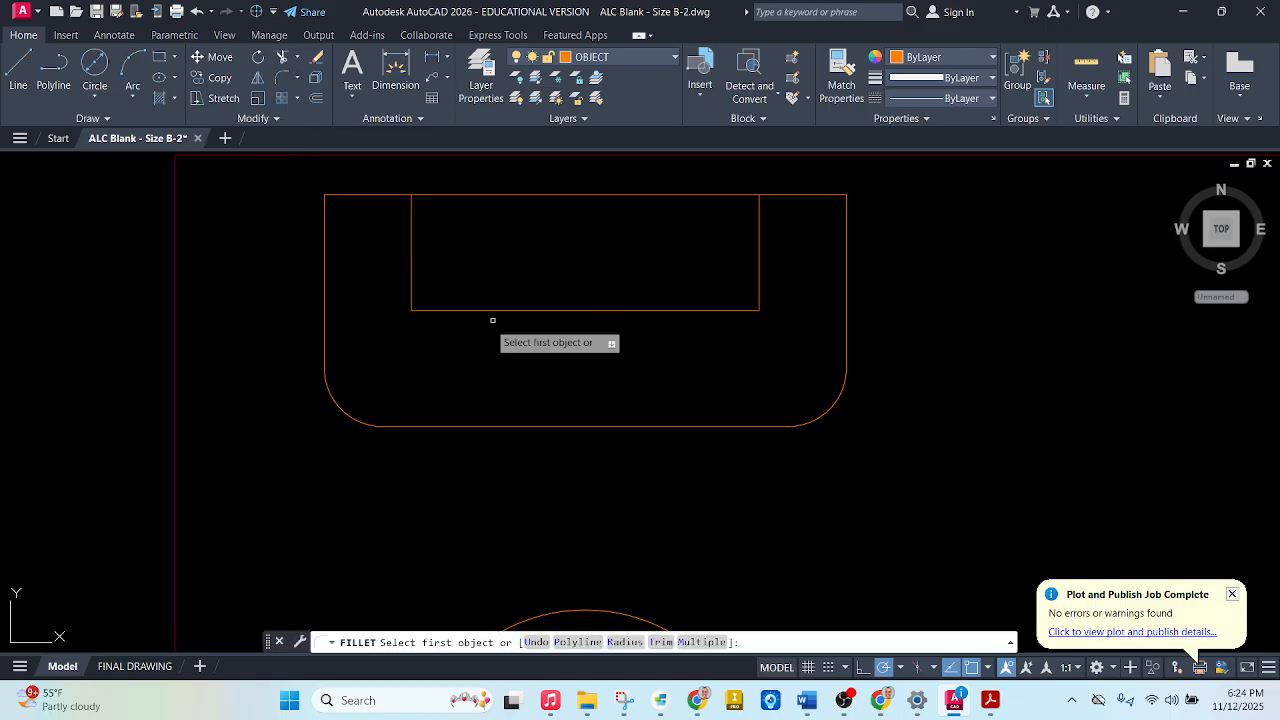
pyautogui.press('Down')
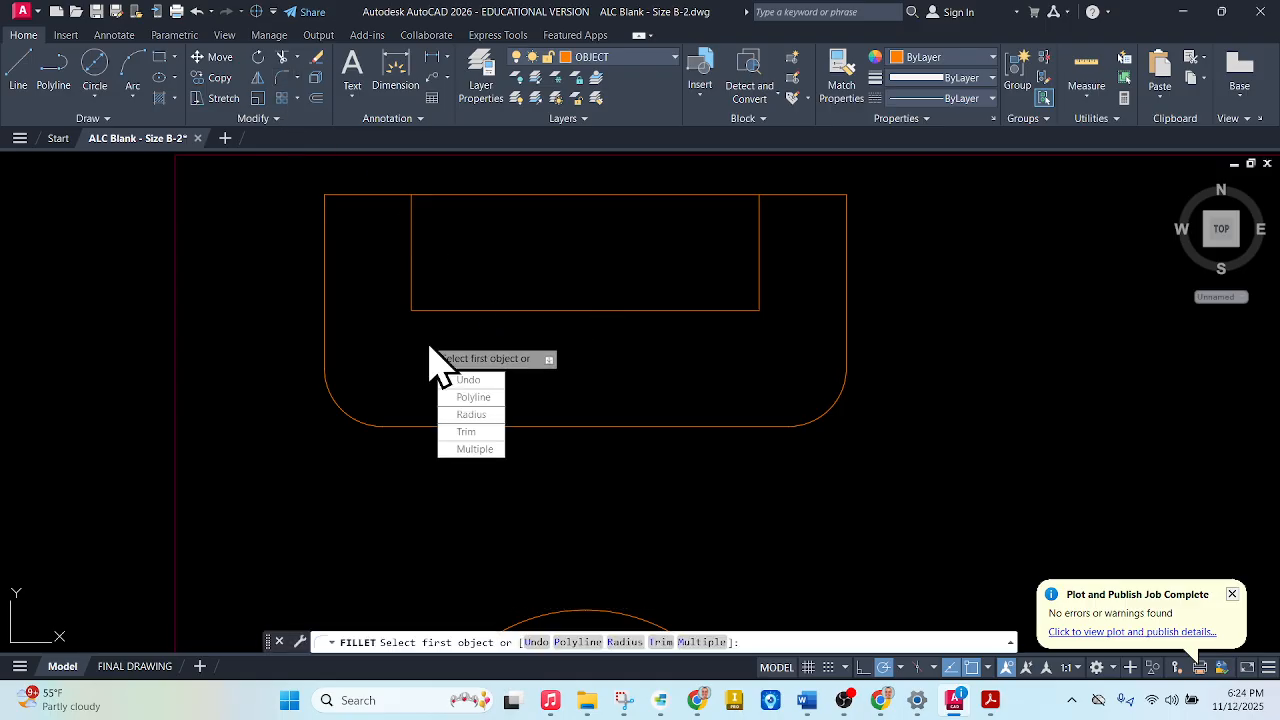
pyautogui.press('Return')
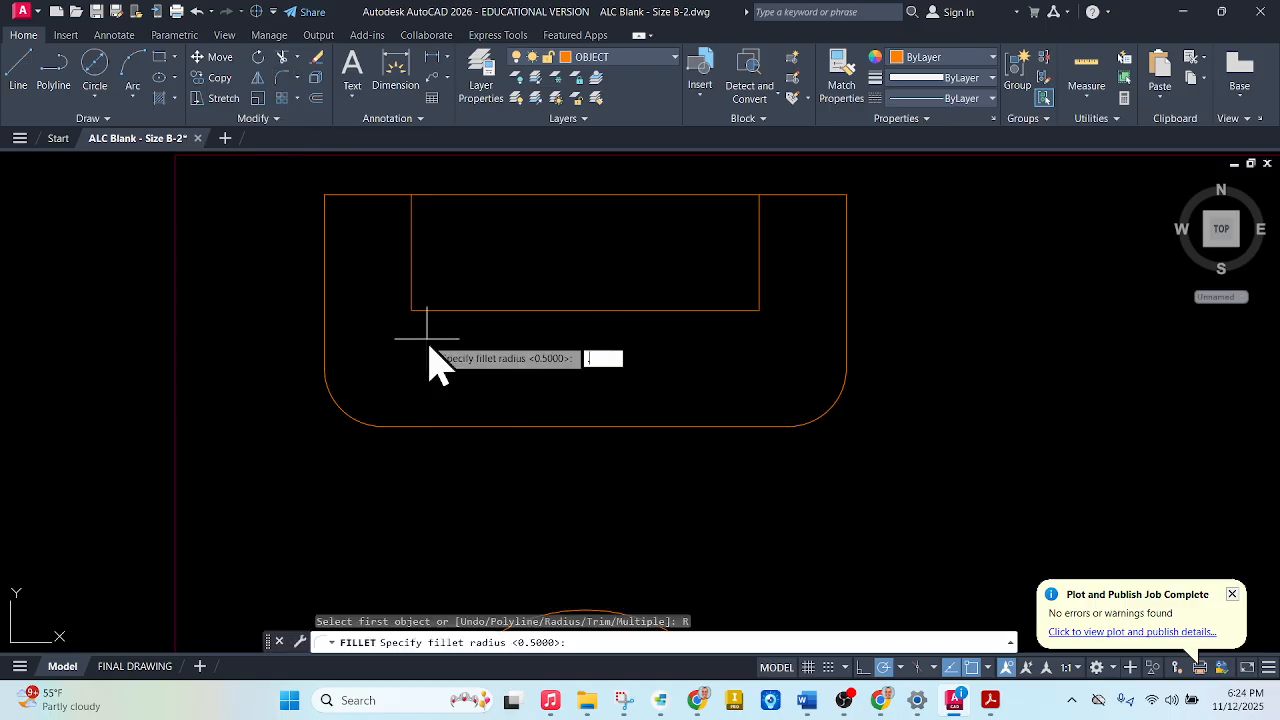
pyautogui.press('Return')
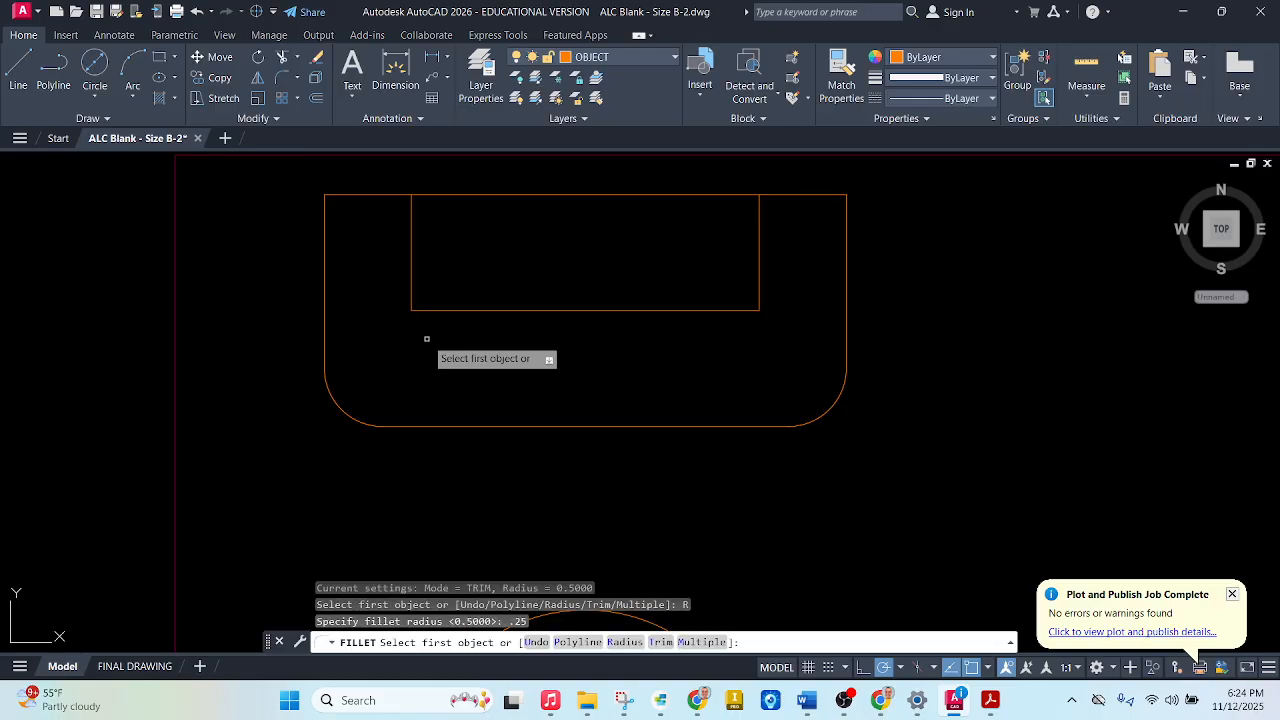
pyautogui.click(411, 290)
pyautogui.click(423, 310)
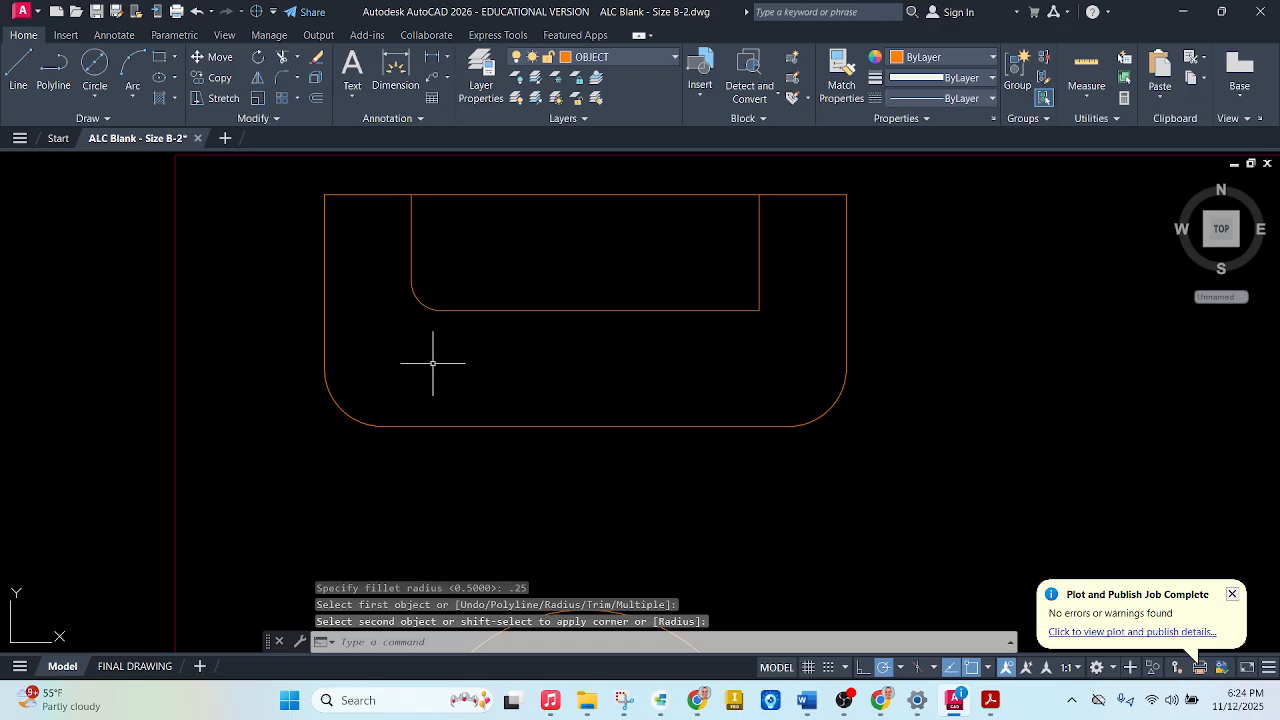
# Fillet the lower-right corner of the top view's inner upright rectangle with the same .25 radius
pyautogui.press('Return')
pyautogui.click(759, 288)
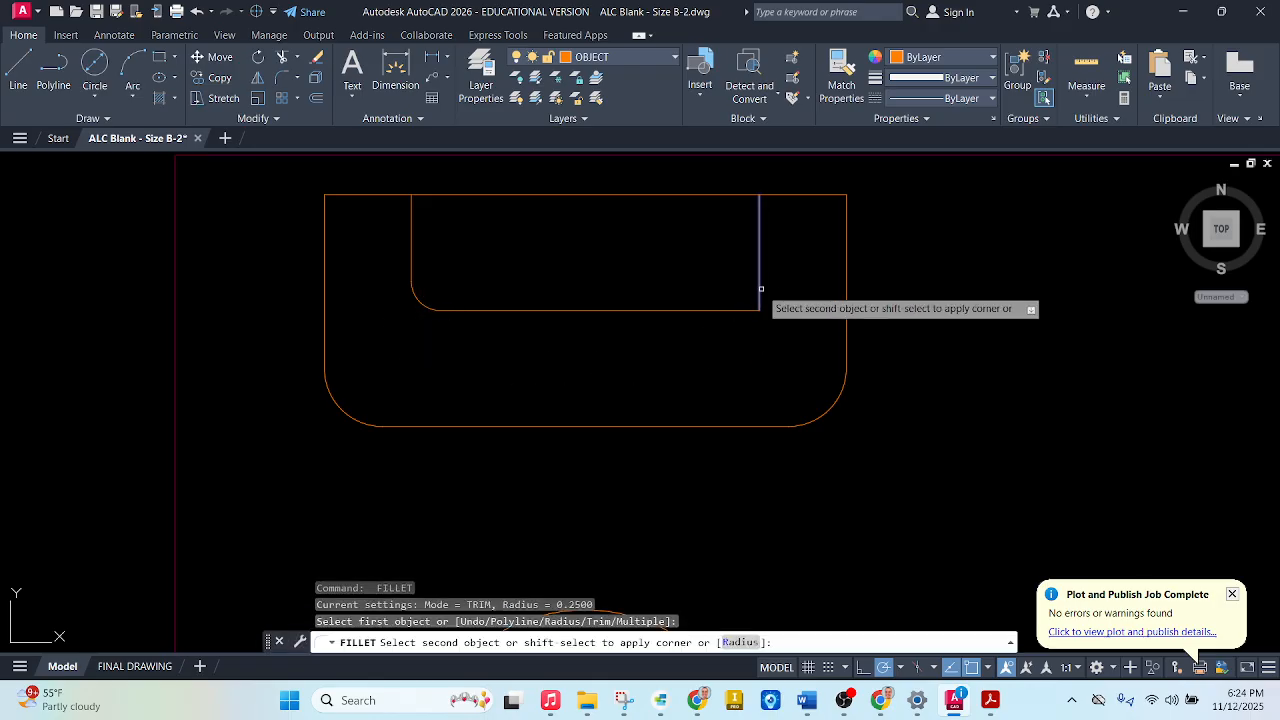
pyautogui.click(752, 309)
pyautogui.scroll(-4, 611, 281)
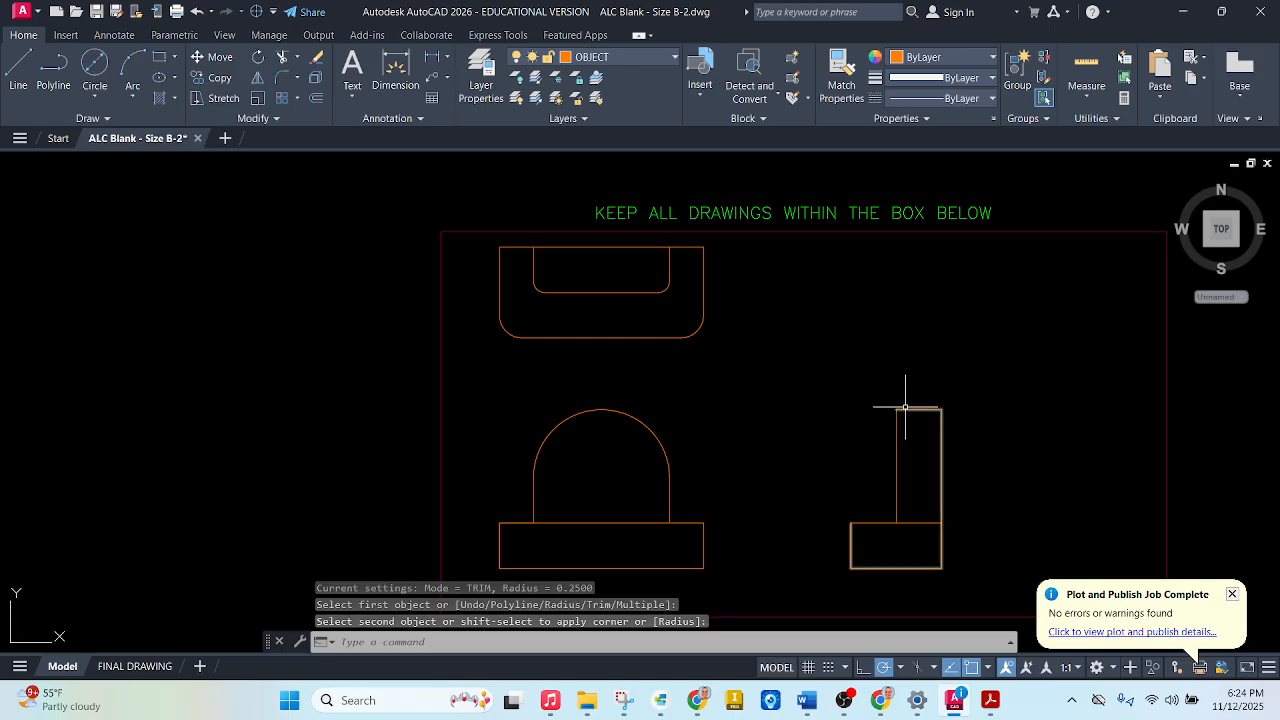
# Check the side view in the reference PDF, and fillet its upright's upper-left corner with the same .25 radius
pyautogui.click(990, 700)
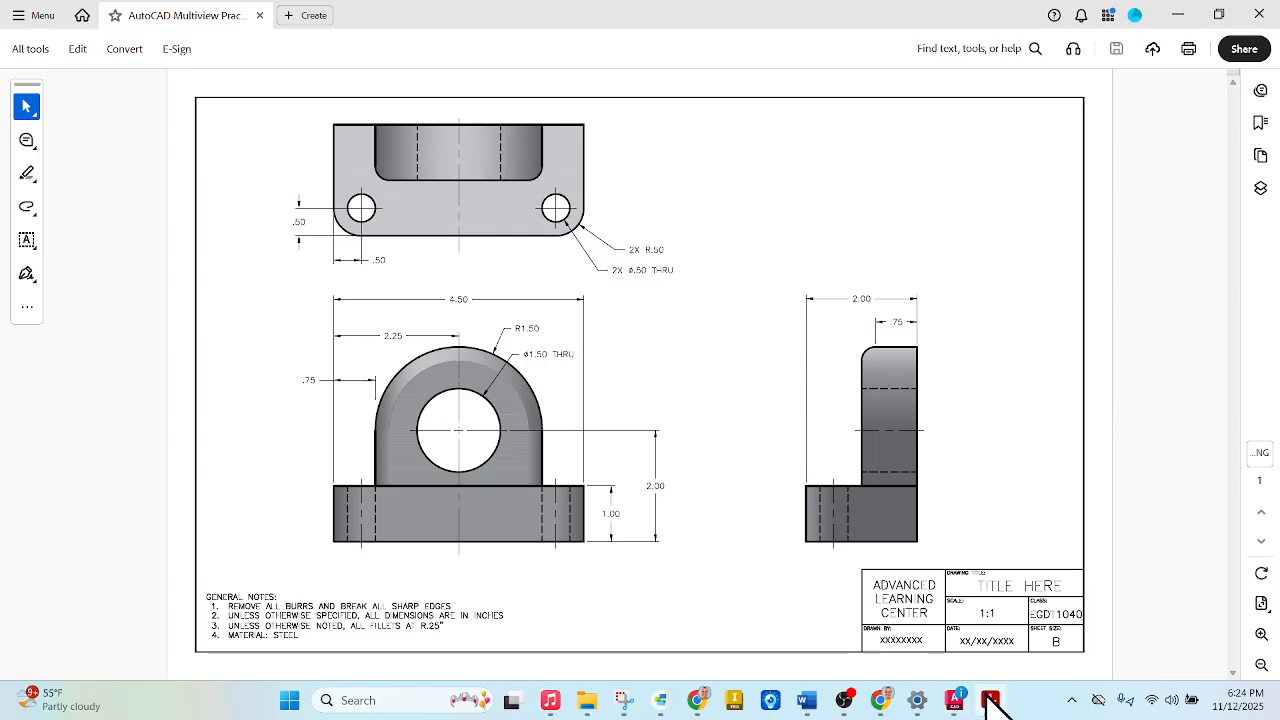
pyautogui.click(988, 700)
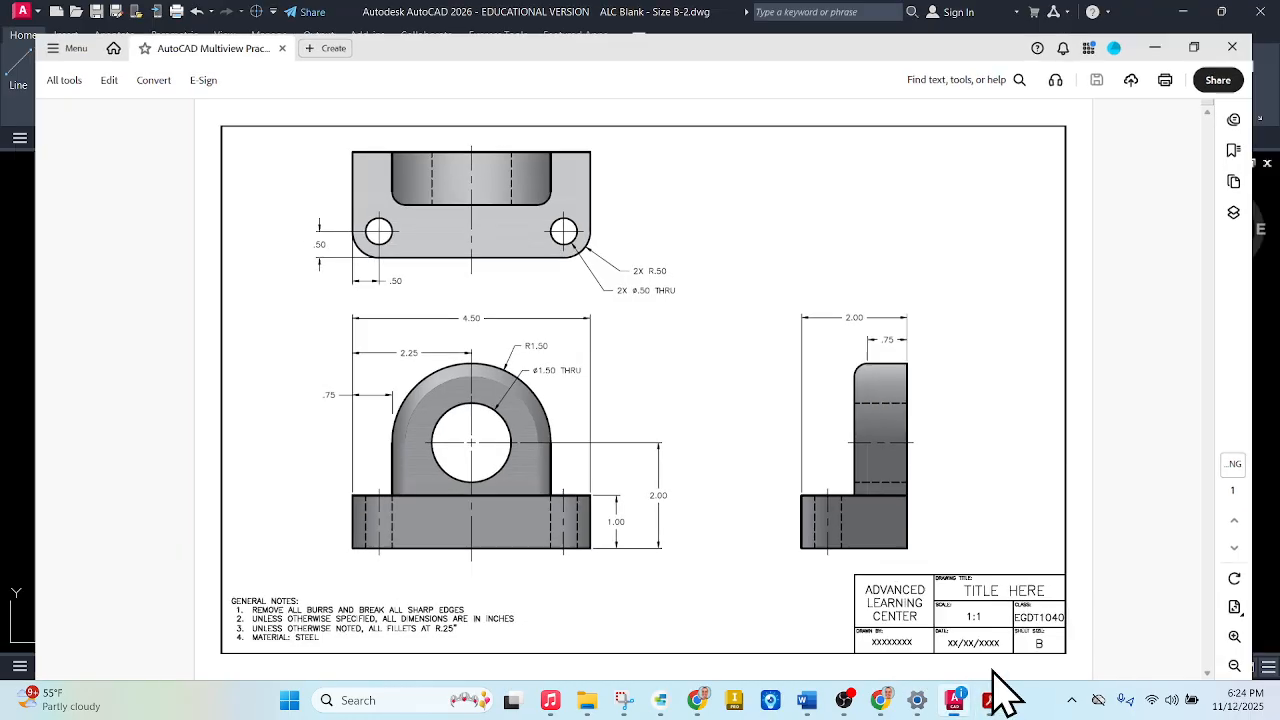
pyautogui.scroll(5, 931, 436)
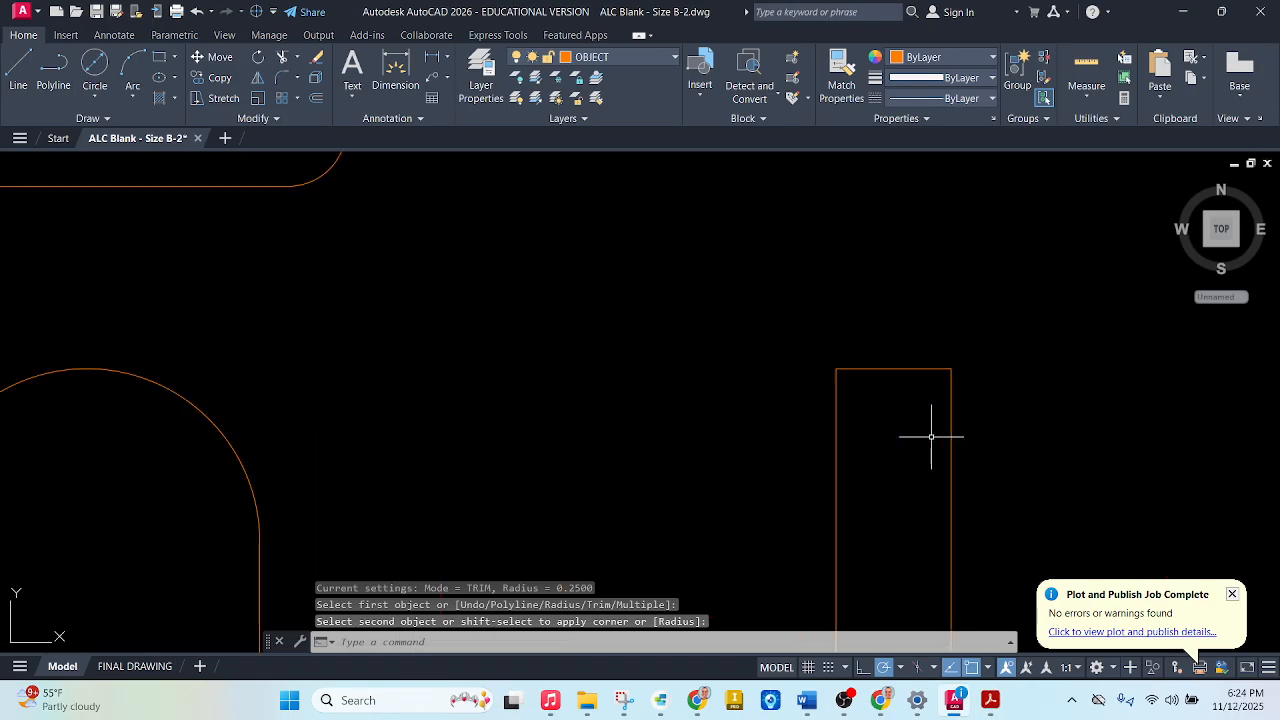
pyautogui.press('Return')
pyautogui.click(847, 368)
pyautogui.scroll(-5, 840, 380)
pyautogui.scroll(2, 731, 285)
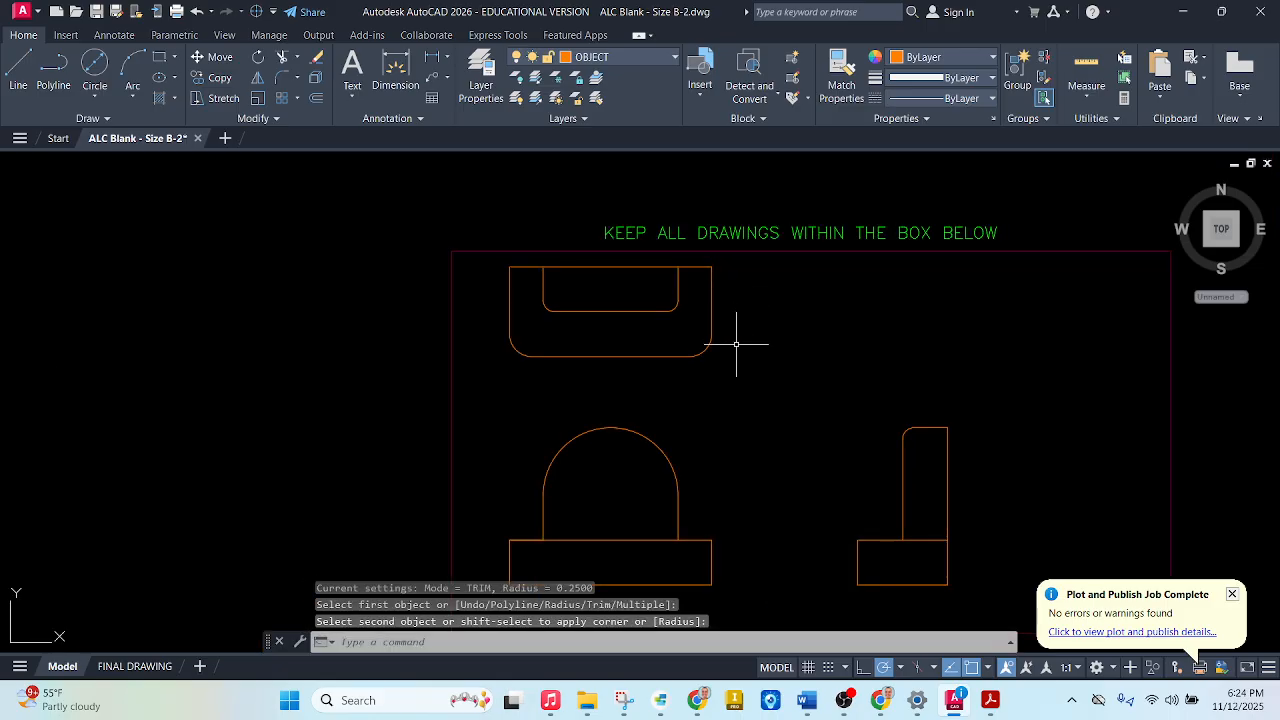
pyautogui.scroll(-2, 736, 344)
pyautogui.scroll(2, 731, 400)
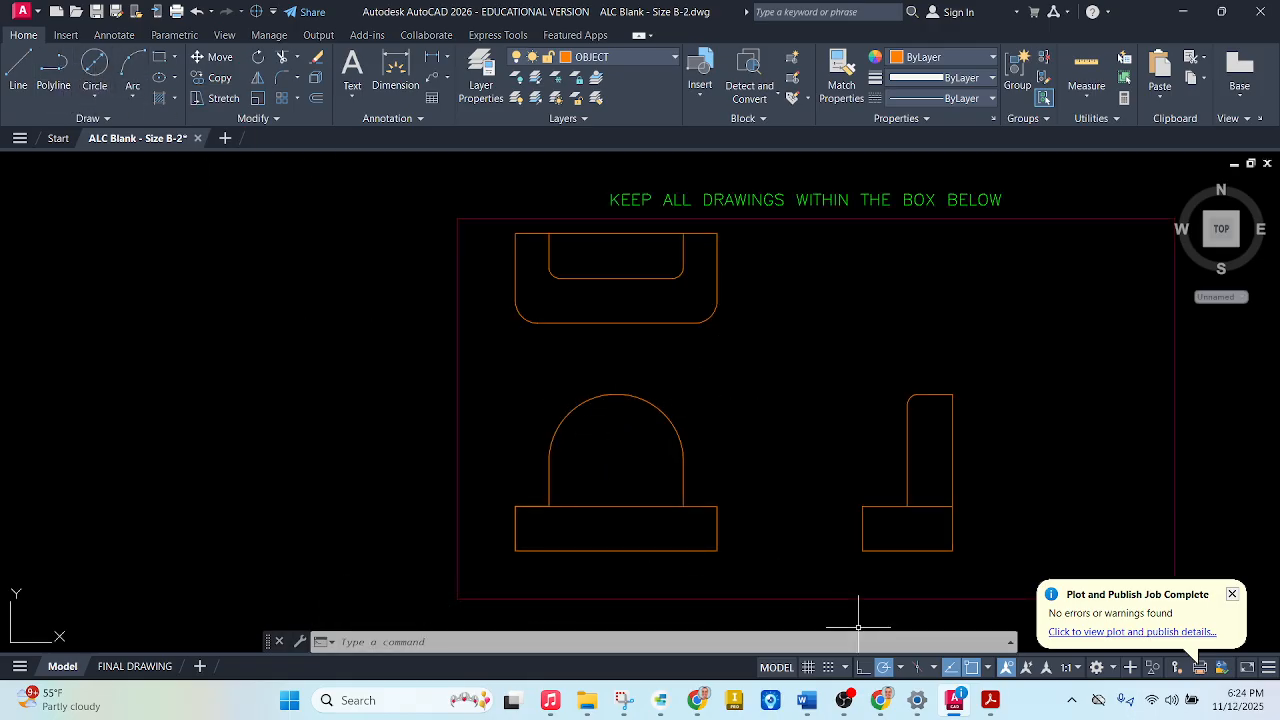
# Check the front view in the reference PDF, and draw a 1.5 diameter circle centered on the front view's arch
pyautogui.click(988, 710)
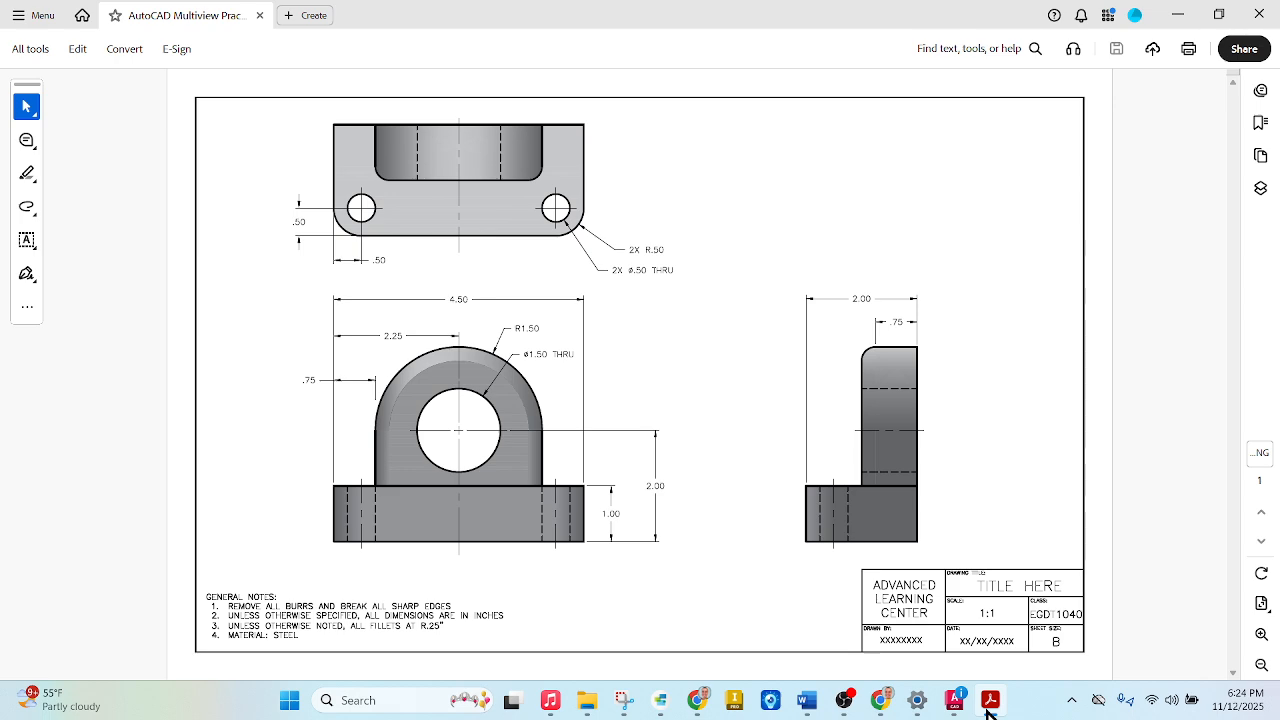
pyautogui.click(988, 710)
pyautogui.click(95, 68)
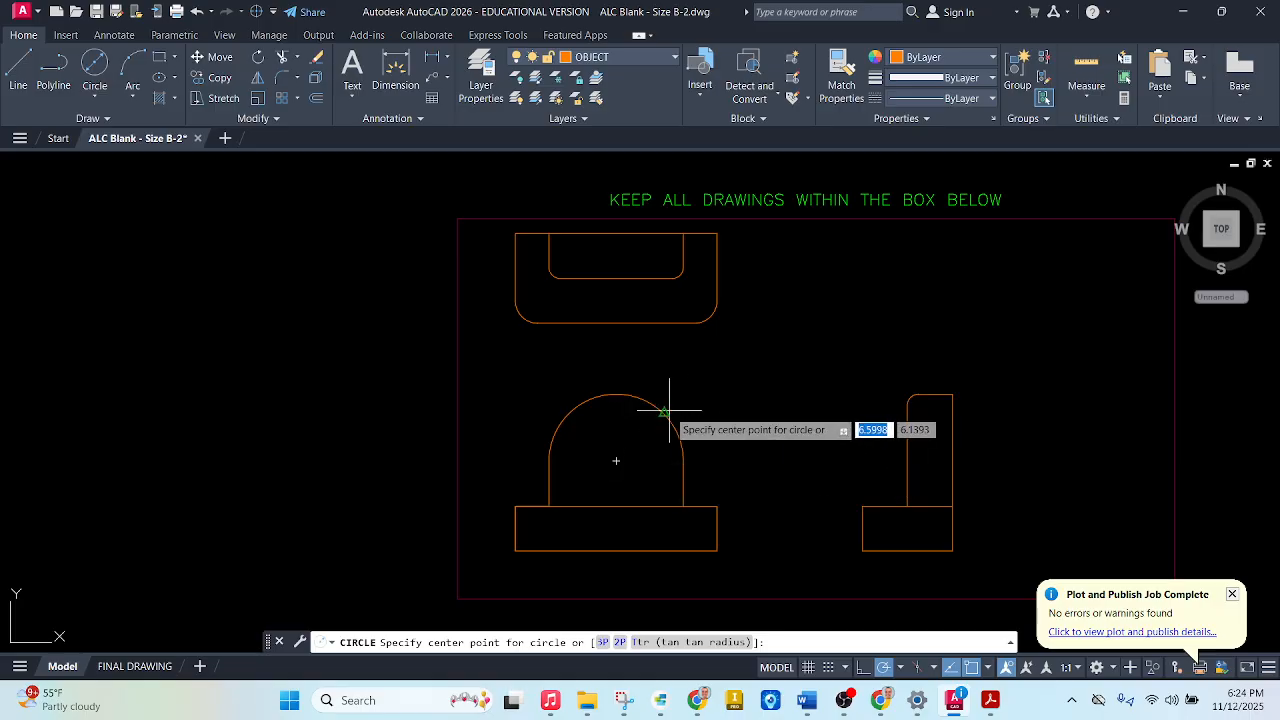
pyautogui.click(616, 461)
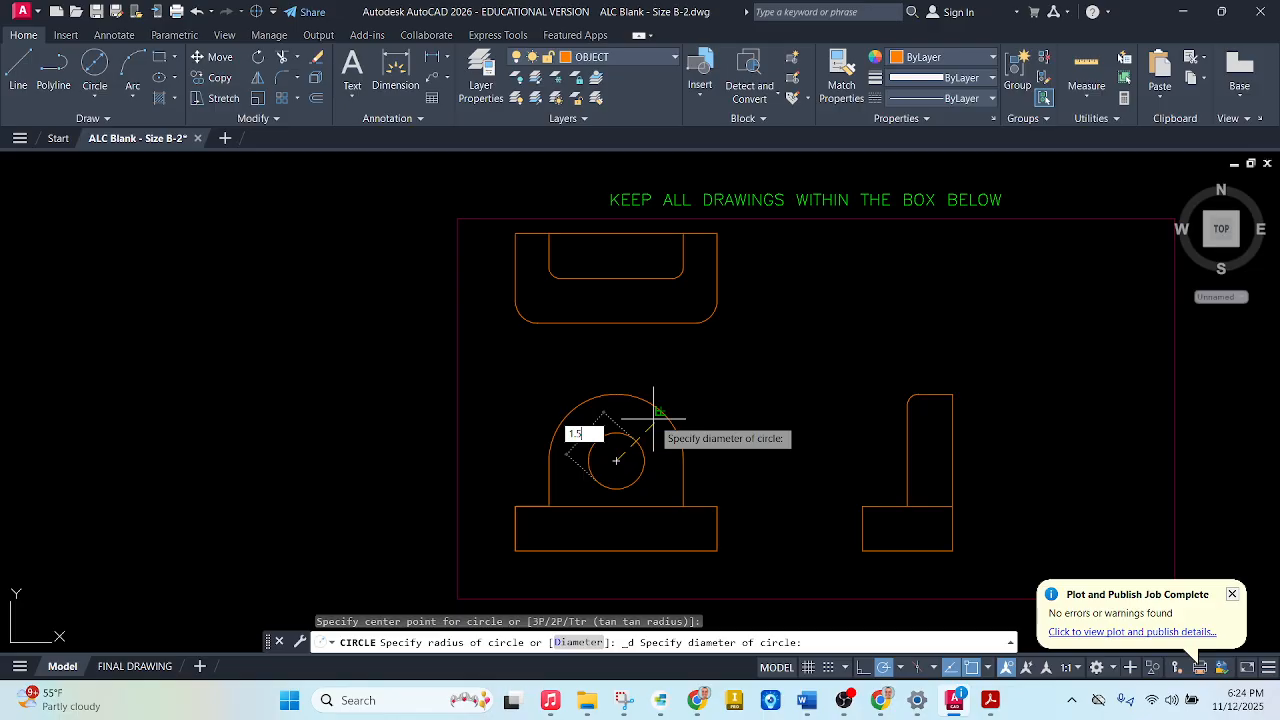
pyautogui.press('Return')
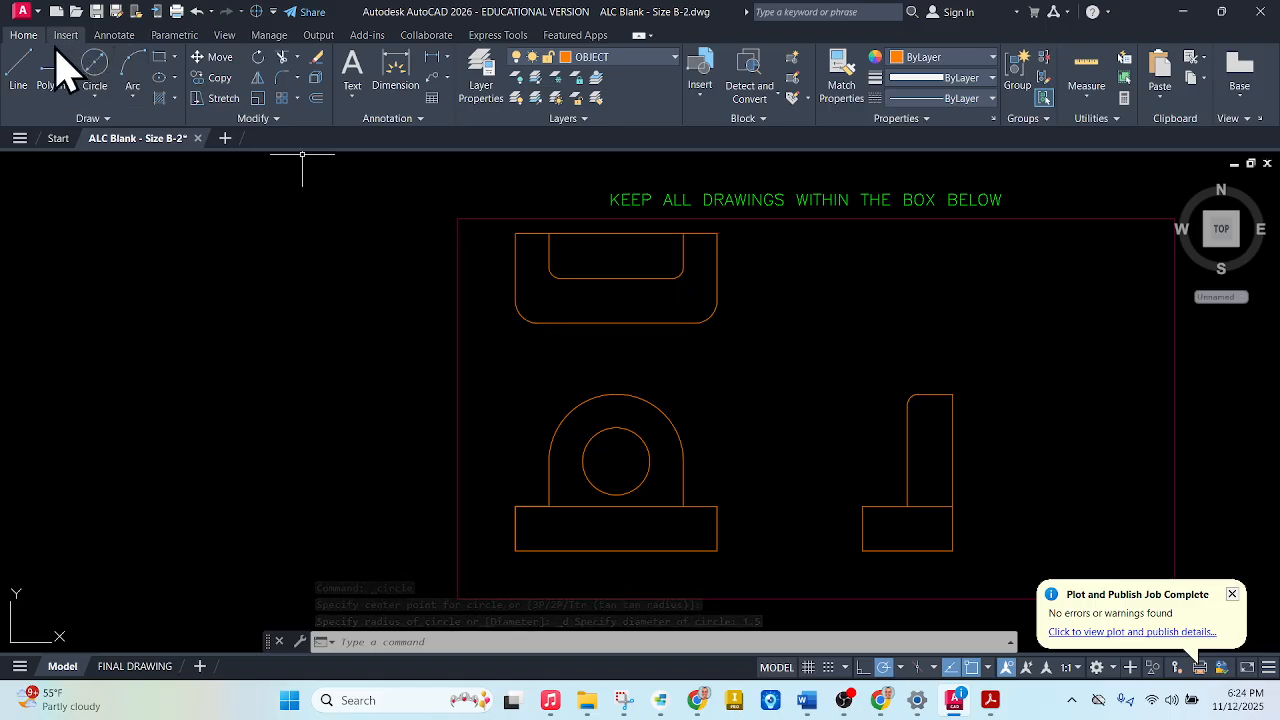
# Draw a .5 diameter circle concentric with the lower-left corner fillet of the top view
pyautogui.click(95, 78)
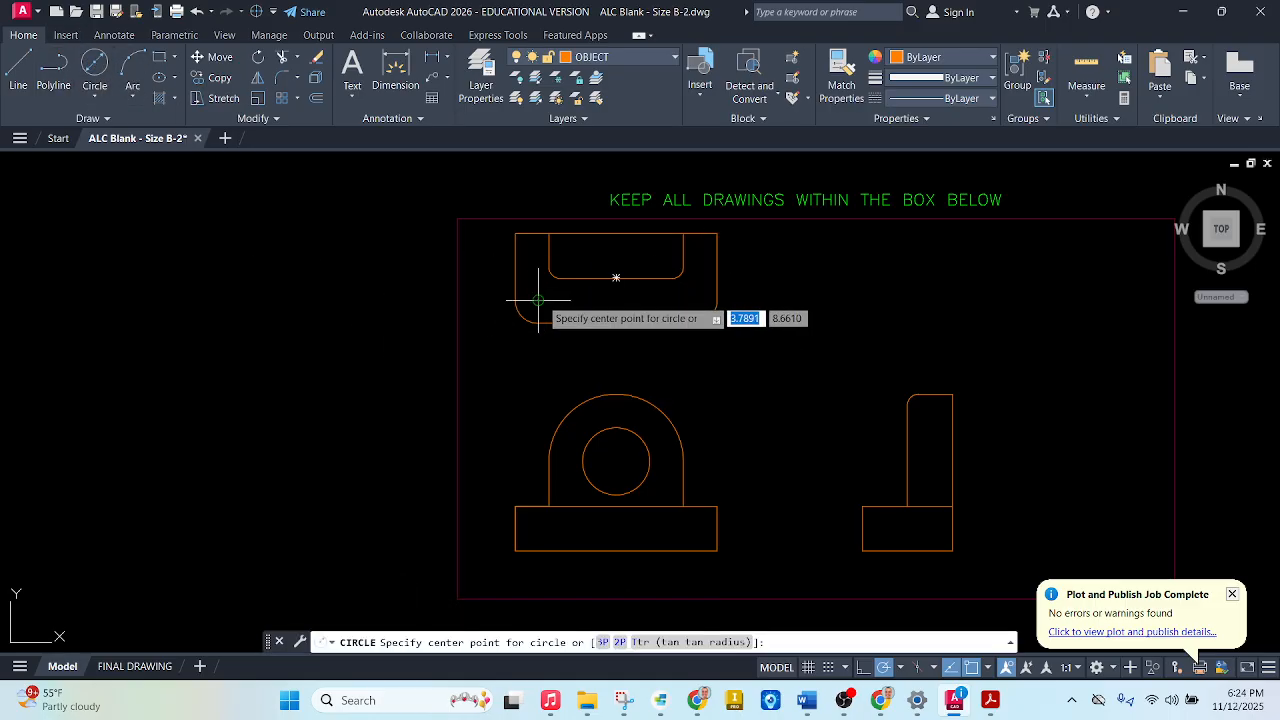
pyautogui.click(538, 299)
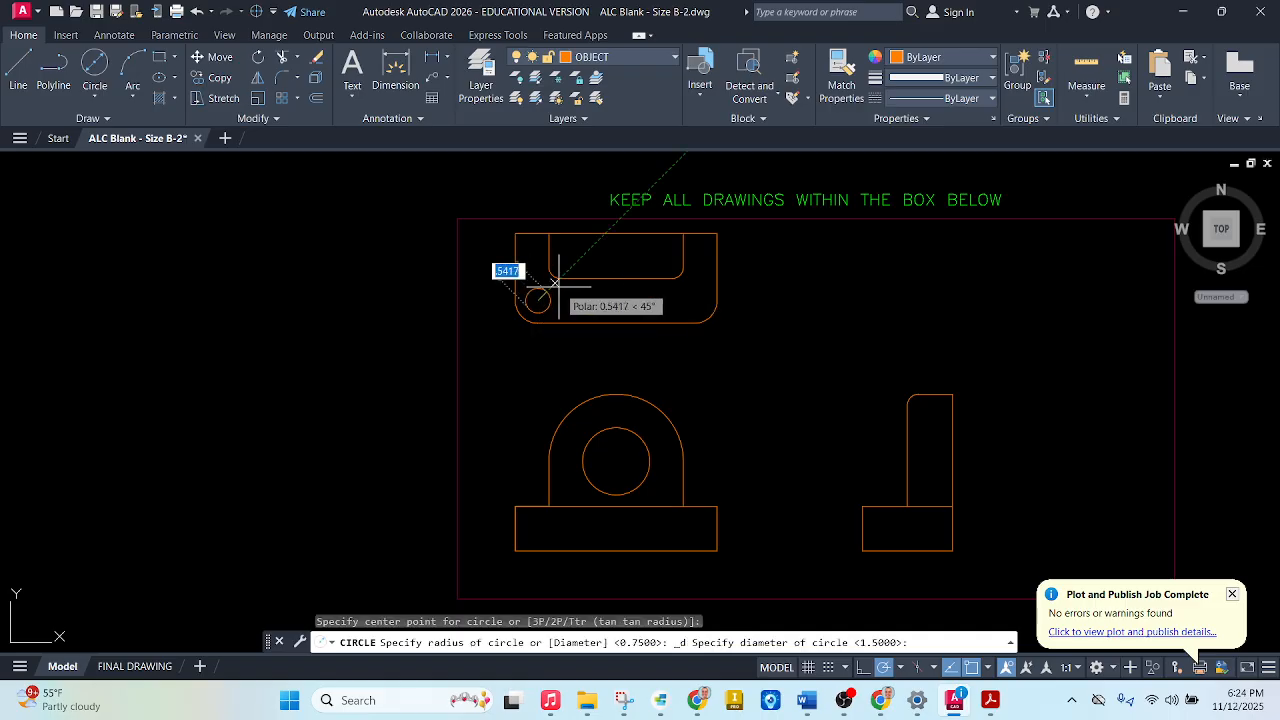
pyautogui.press('Return')
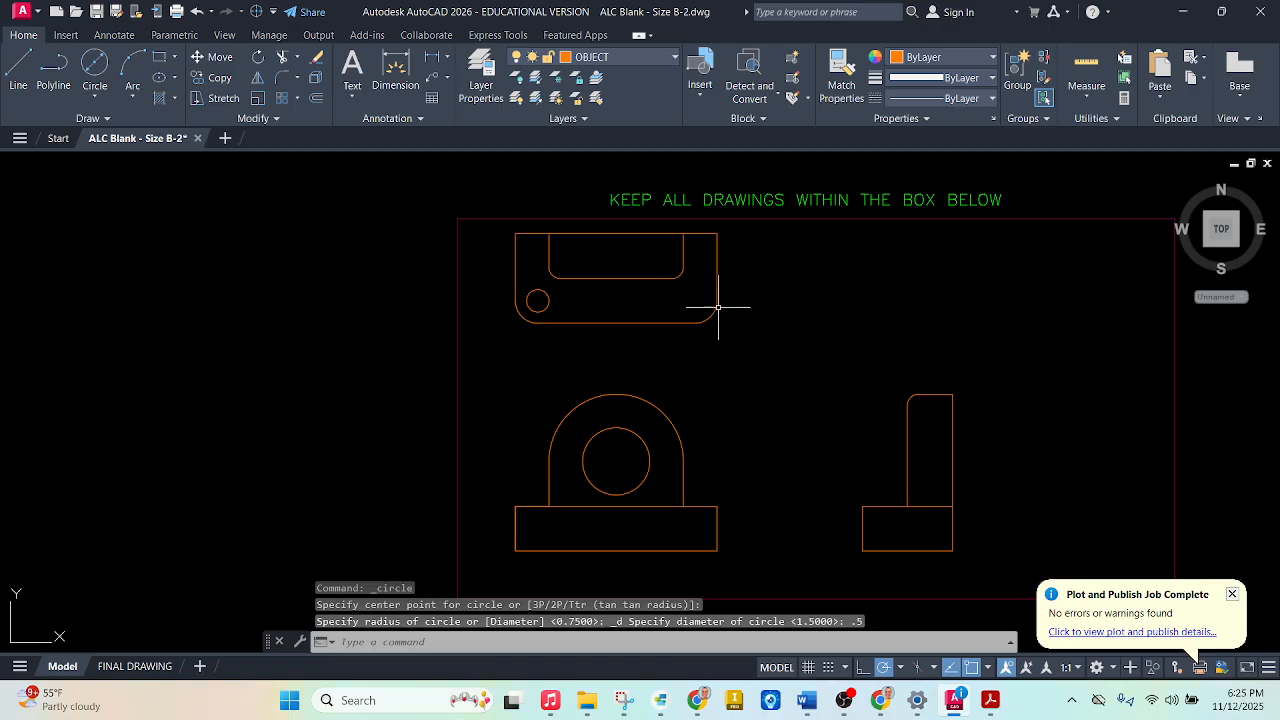
# Draw a .25 radius circle concentric with the lower-right corner fillet of the top view
pyautogui.press('Return')
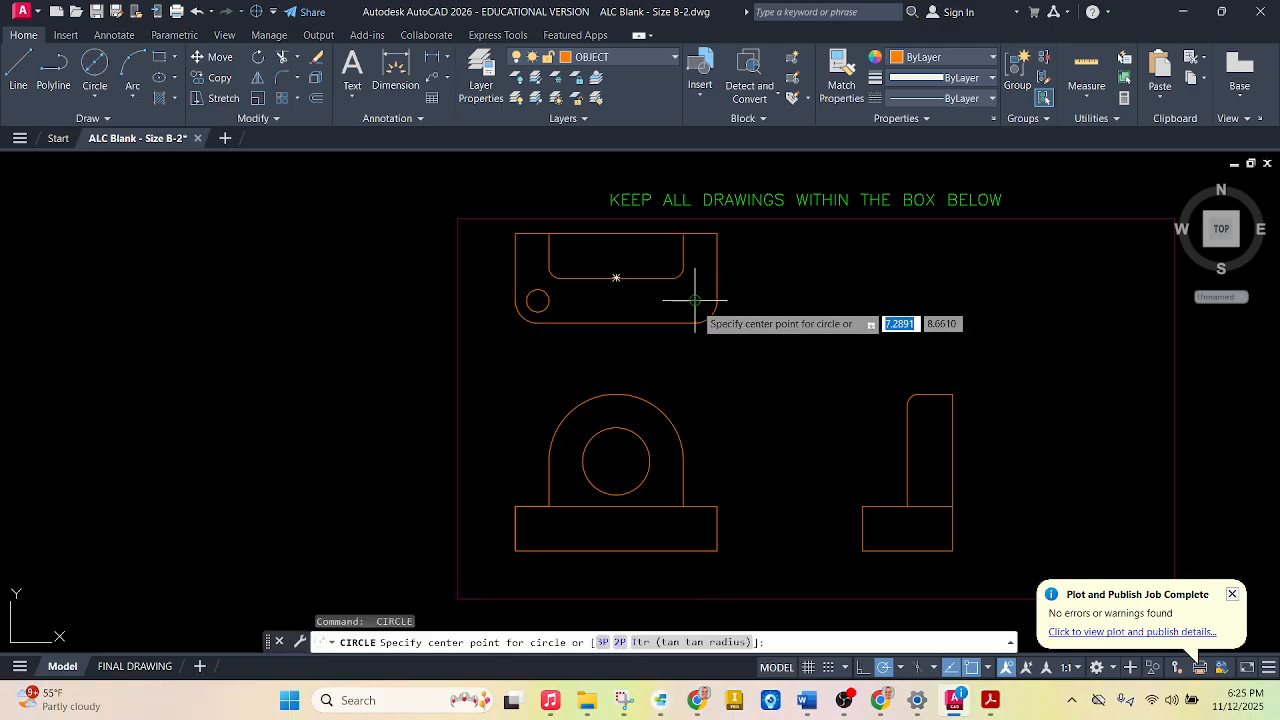
pyautogui.click(695, 299)
pyautogui.write('.2')
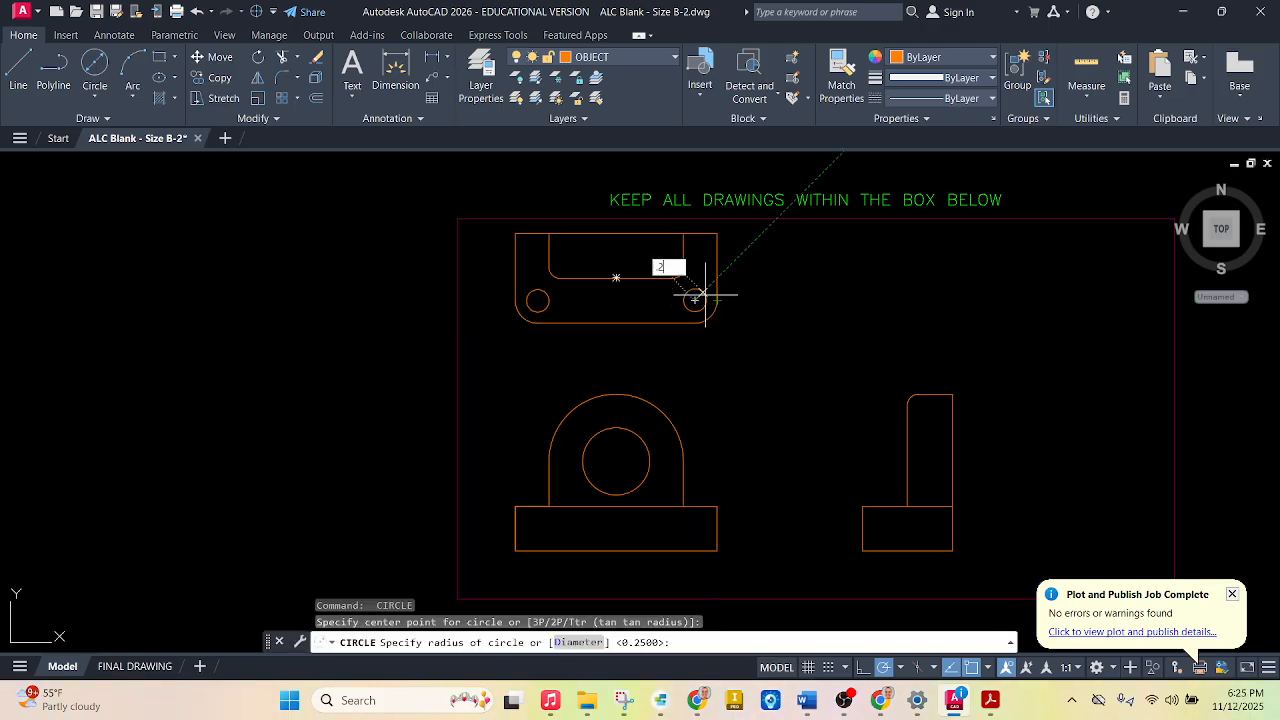
pyautogui.write('5')
pyautogui.press('Return')
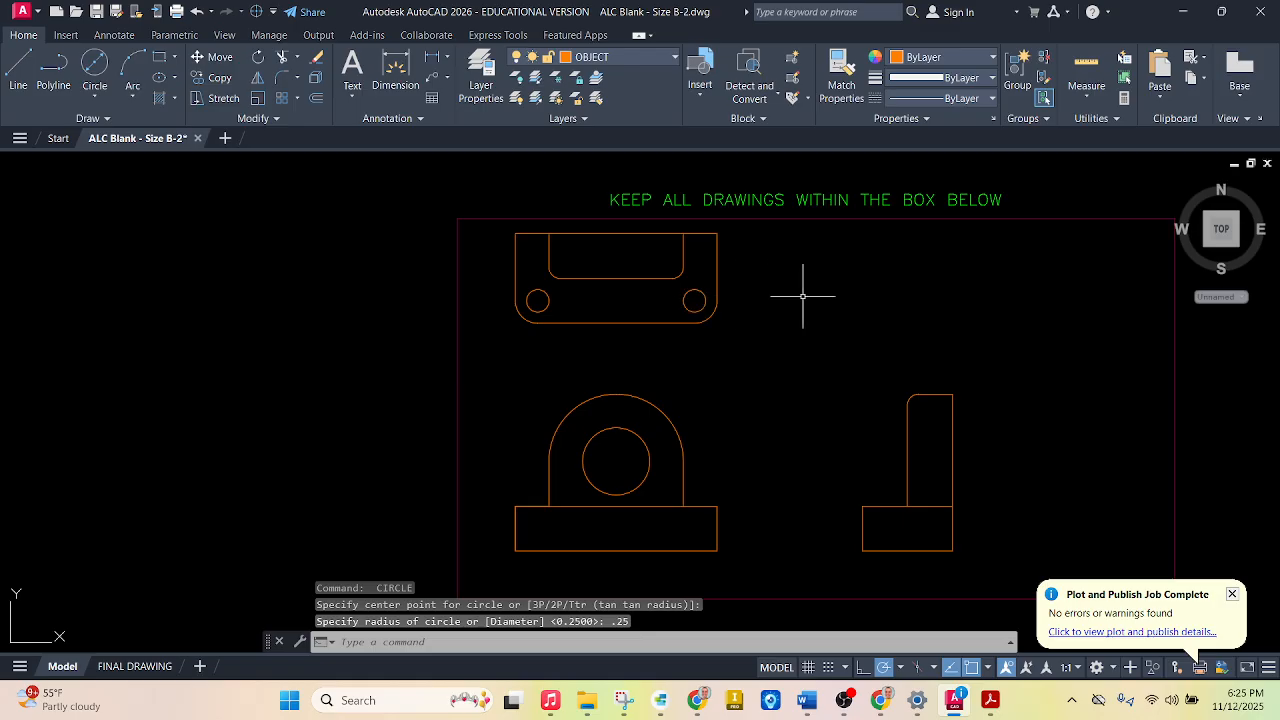
pyautogui.press('Escape')
pyautogui.press('Escape')
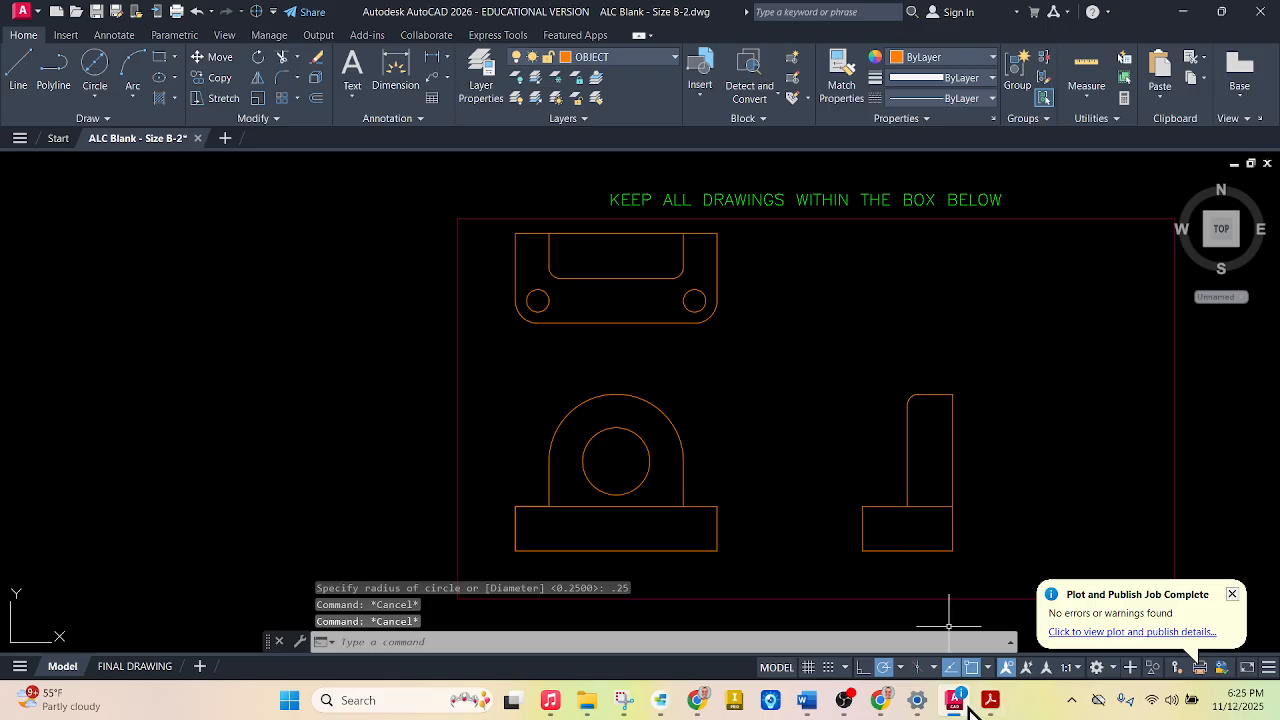
# Check the reference PDF, and draw a line from the top view's left hole center through its left quadrant down to the front view base's bottom edge
pyautogui.click(990, 700)
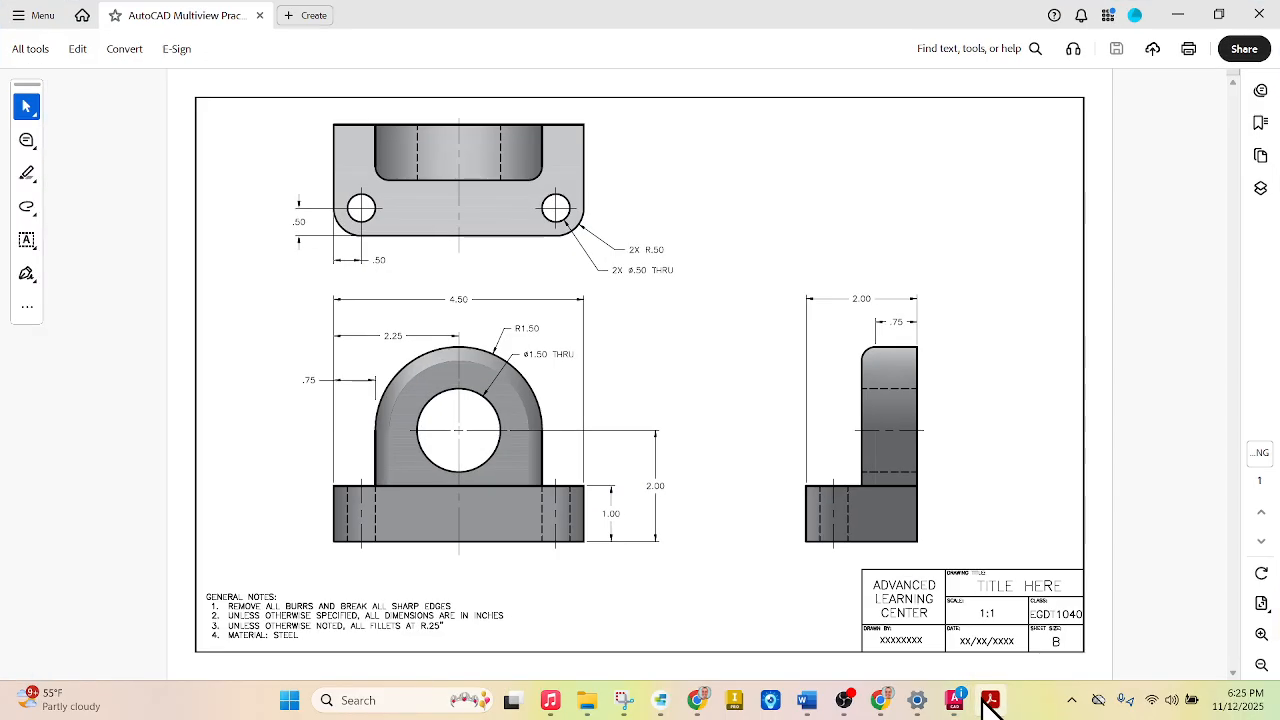
pyautogui.click(990, 700)
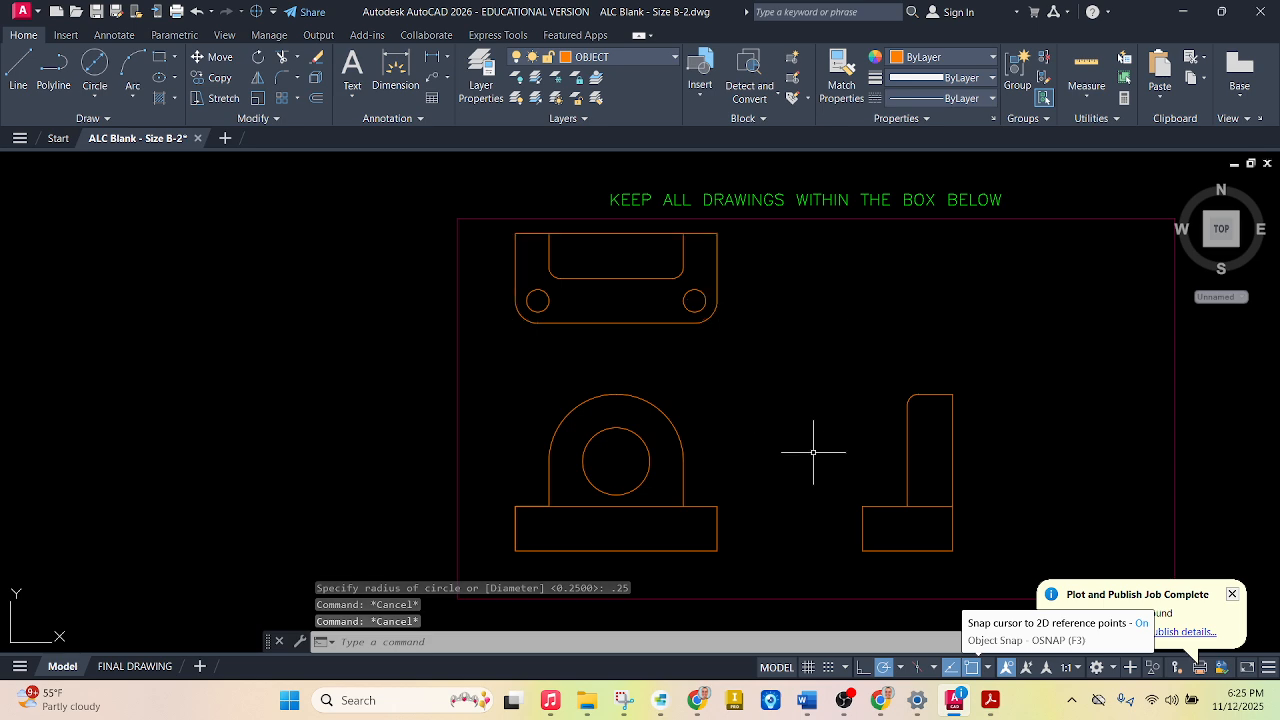
pyautogui.scroll(2, 783, 395)
pyautogui.scroll(-2, 783, 395)
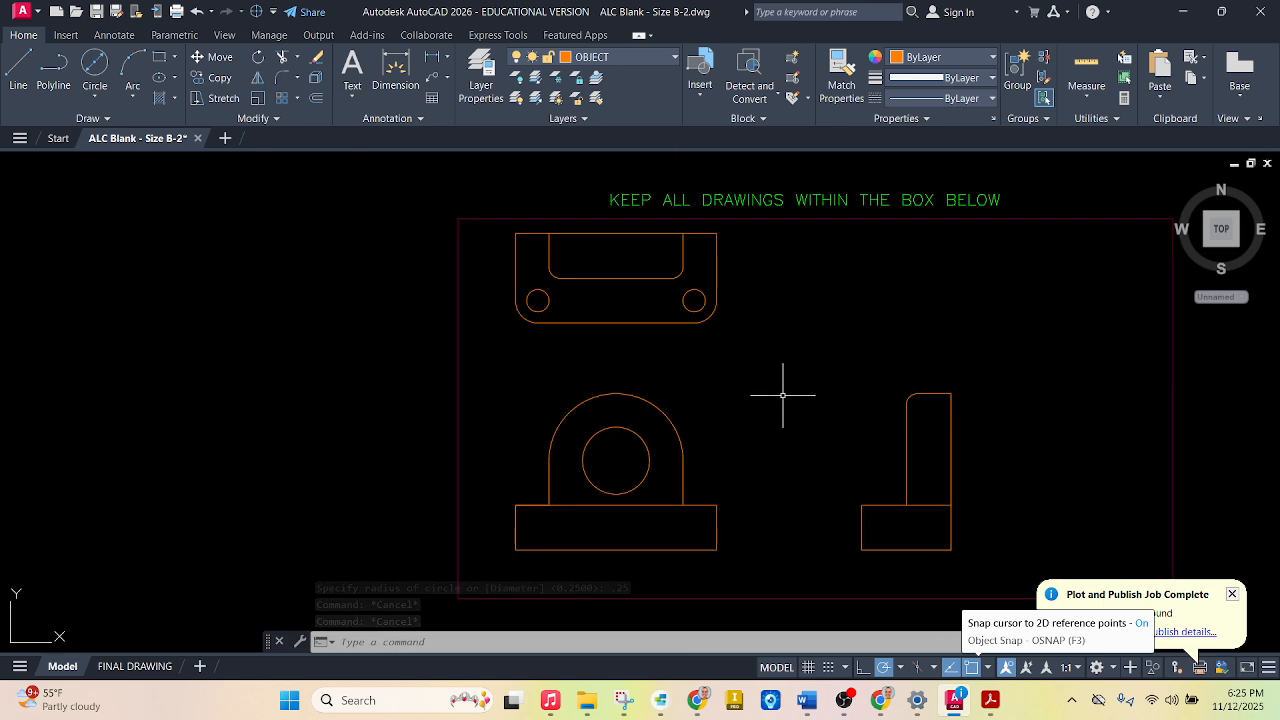
pyautogui.click(20, 66)
pyautogui.scroll(4, 552, 341)
pyautogui.scroll(-2, 530, 290)
pyautogui.scroll(2, 500, 220)
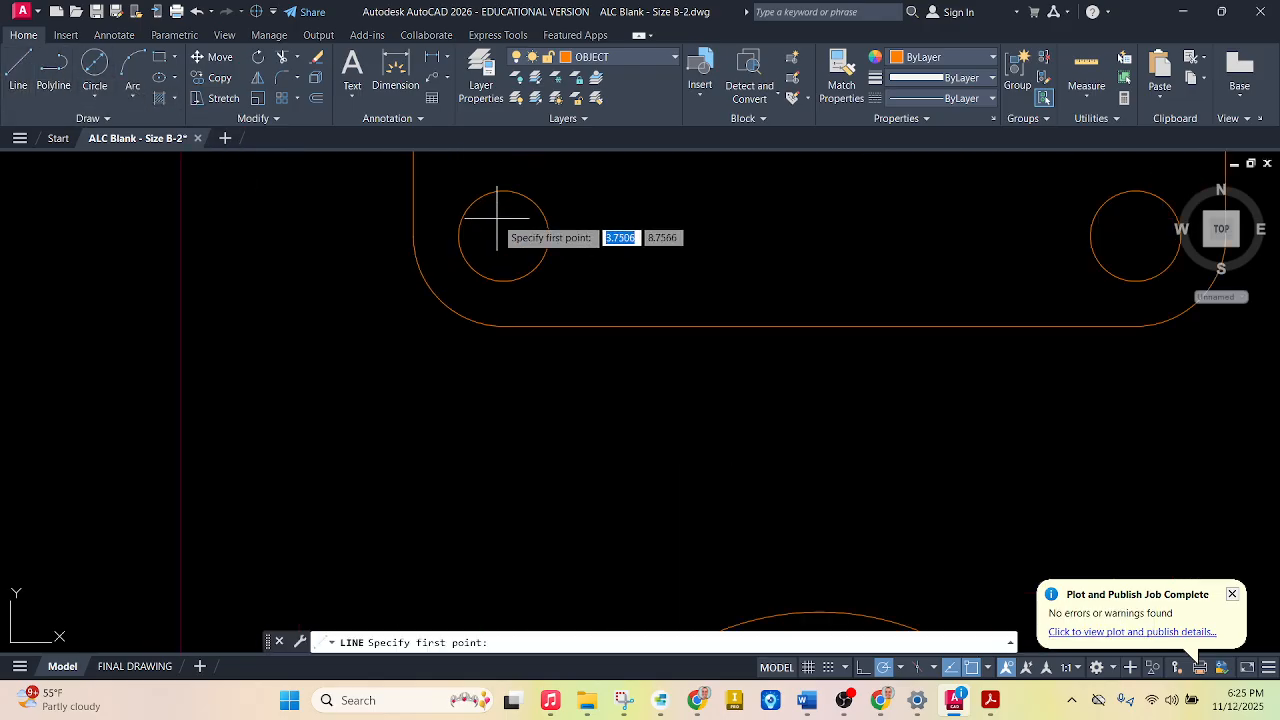
pyautogui.click(505, 238)
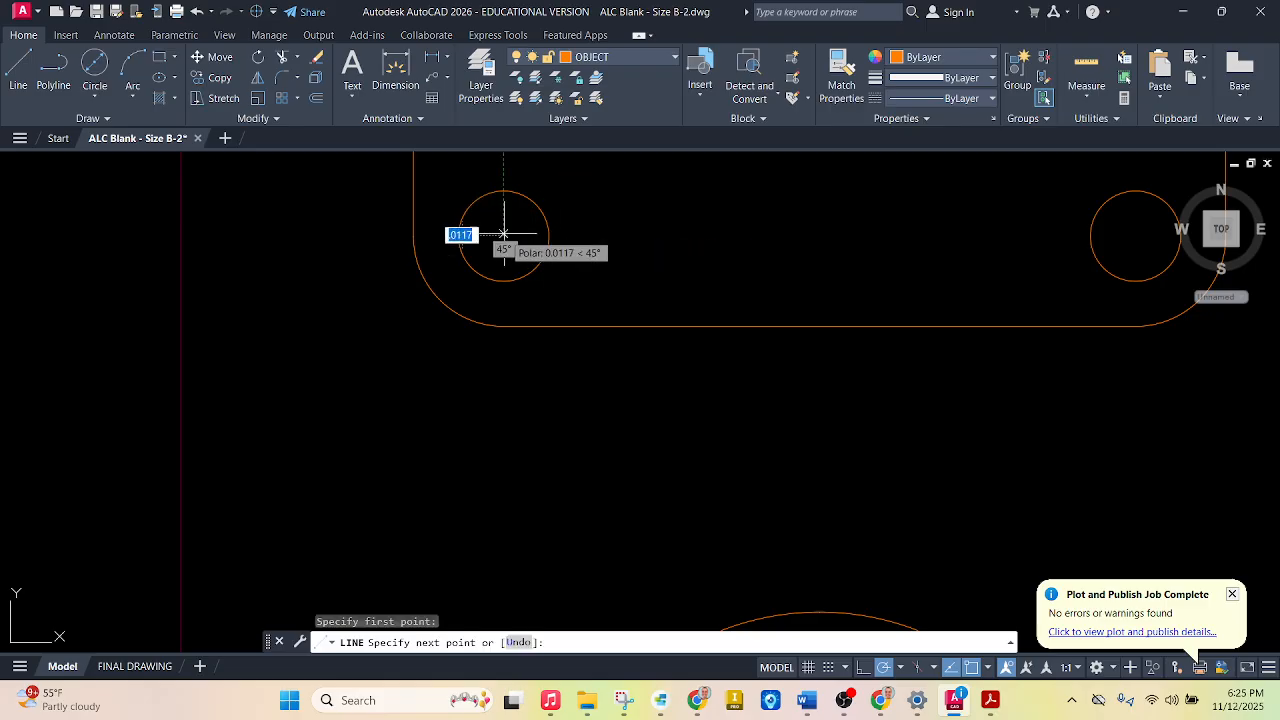
pyautogui.scroll(-3, 458, 189)
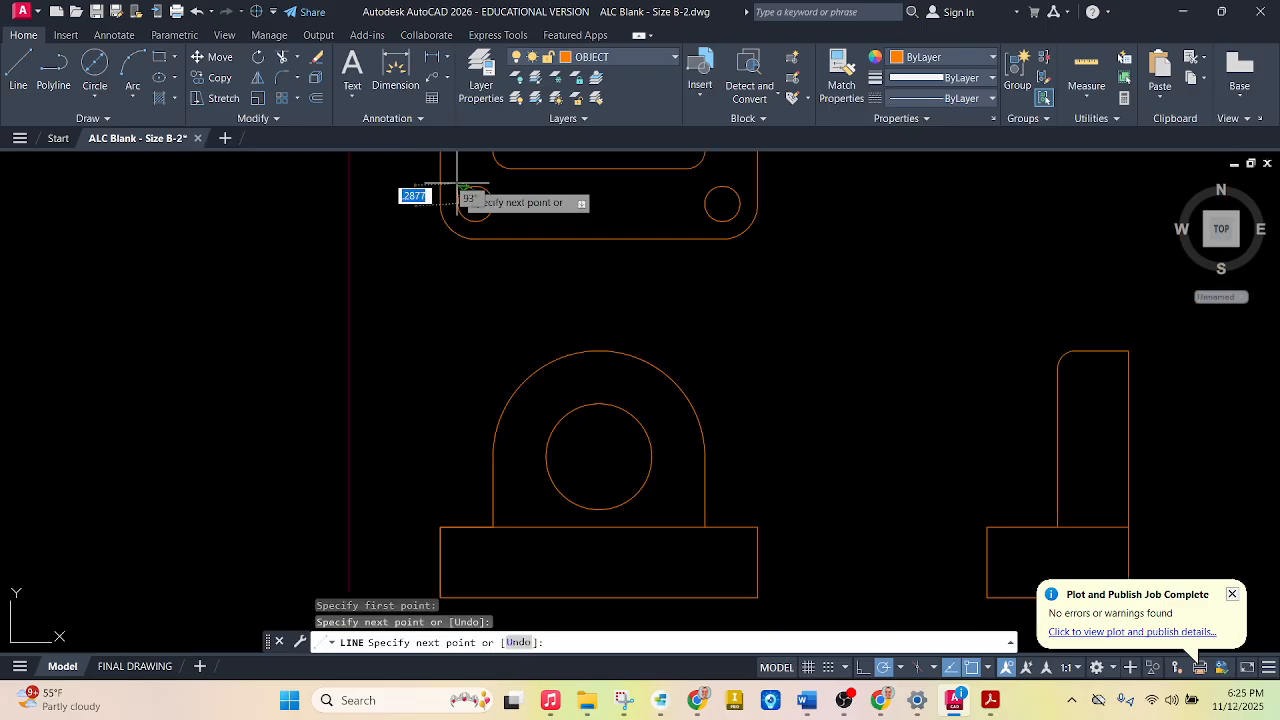
pyautogui.click(458, 598)
pyautogui.scroll(-3, 458, 598)
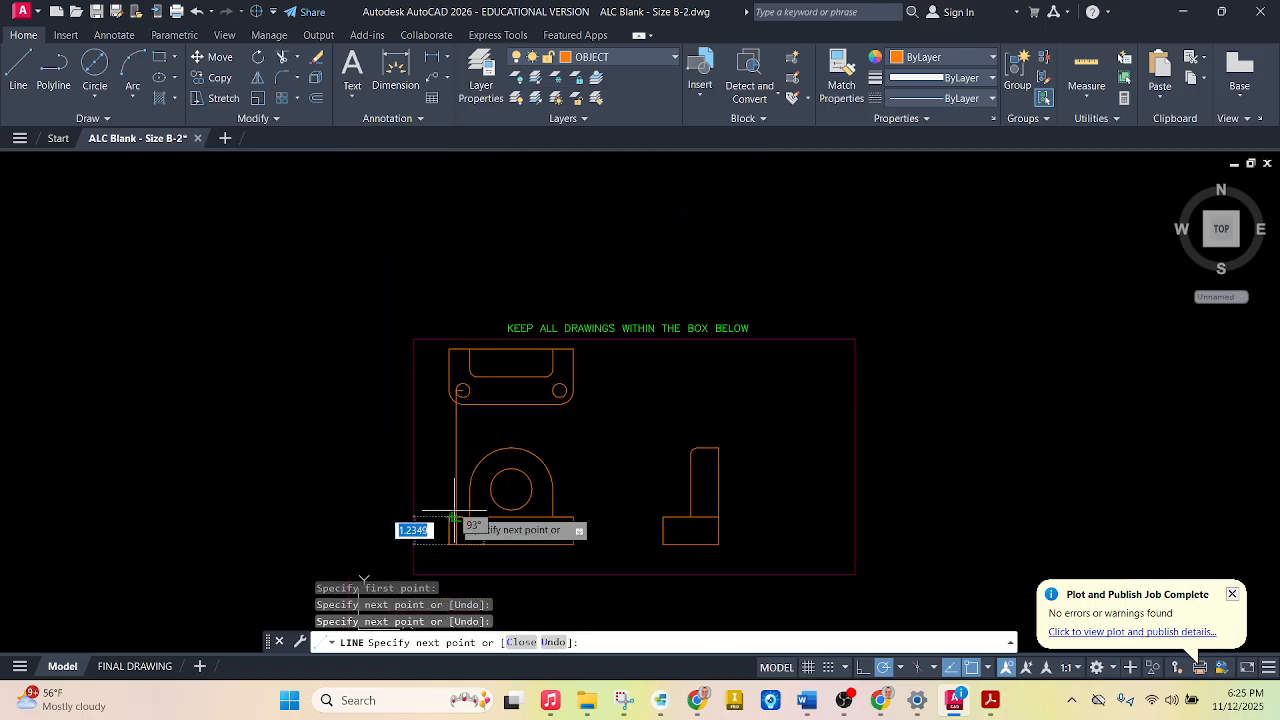
# Continue the line .5 to the right at 0° along the base's bottom edge, then straight up to the base's top edge
pyautogui.scroll(5, 457, 520)
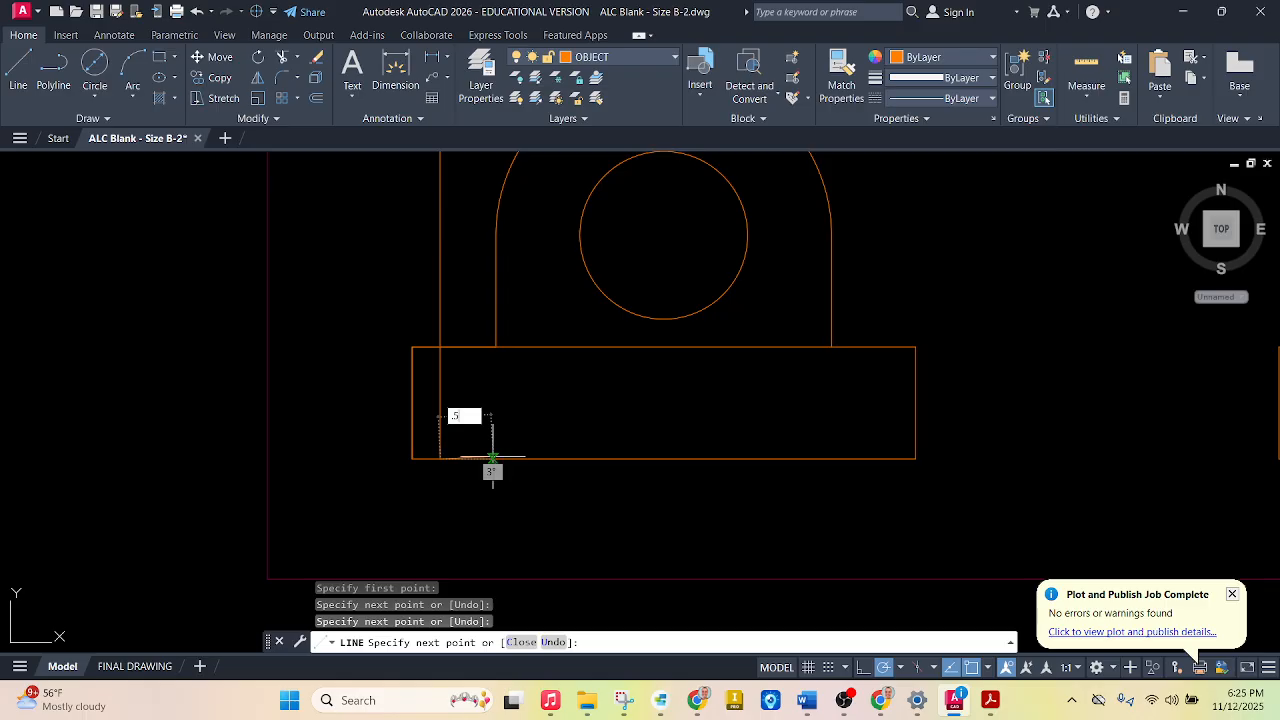
pyautogui.press('Tab')
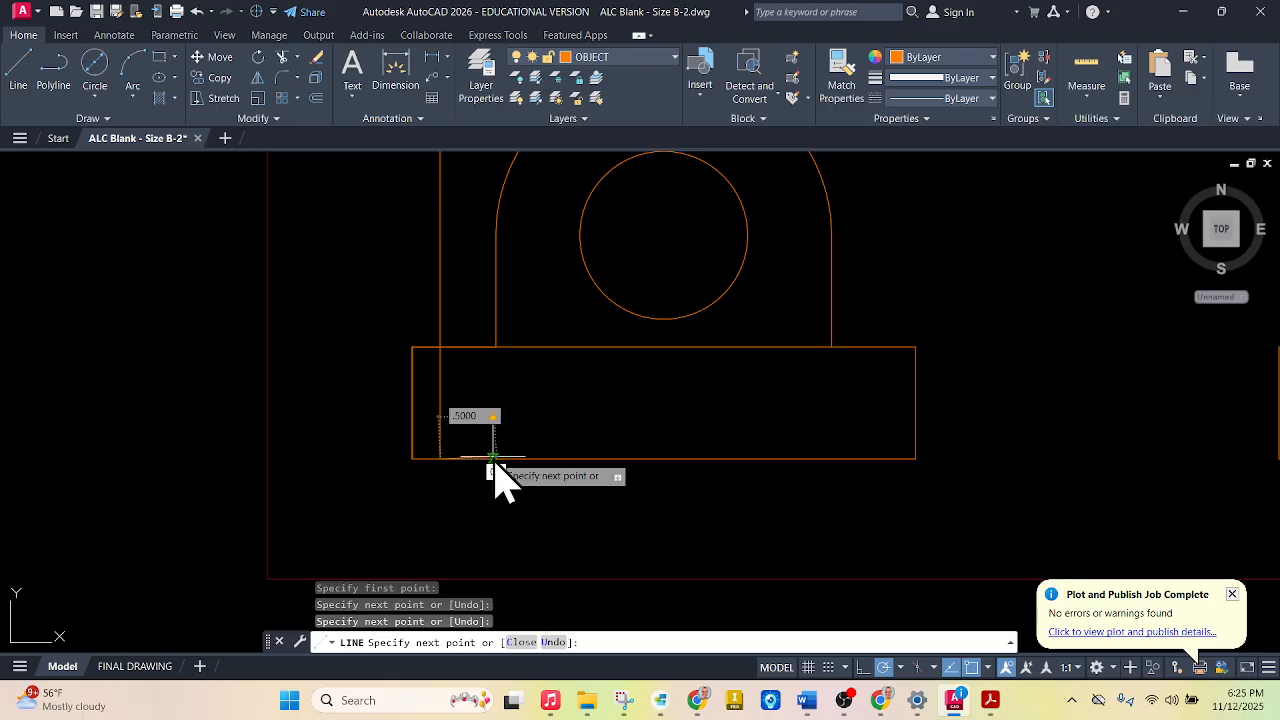
pyautogui.write('0')
pyautogui.press('Return')
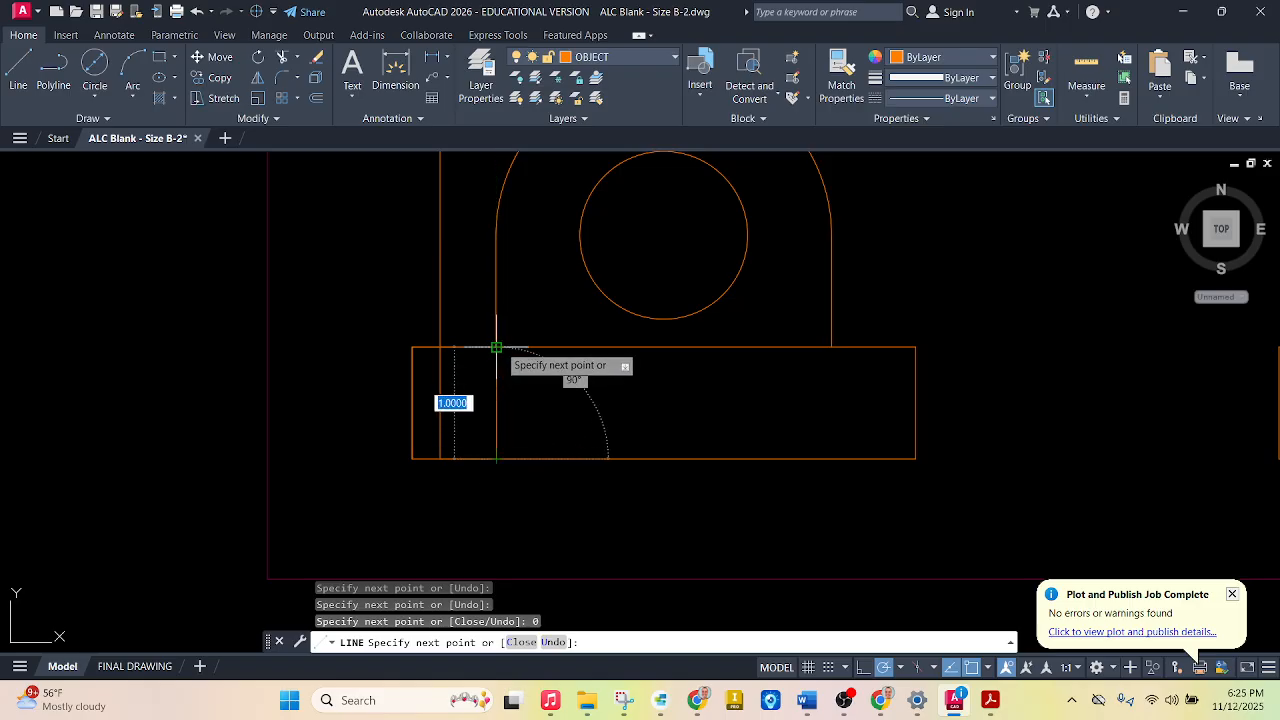
pyautogui.press('Escape')
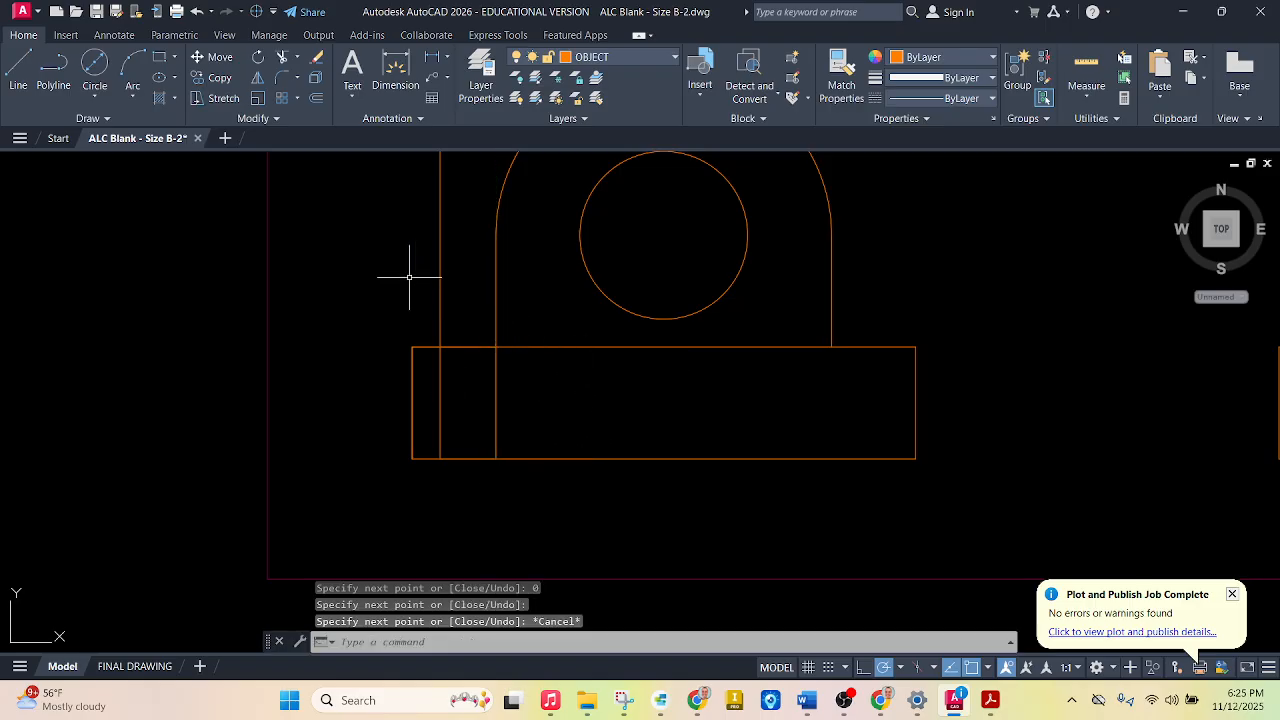
# Trim away the projection line above the front view's base and the short stub inside the top view's left hole
pyautogui.press('Return')
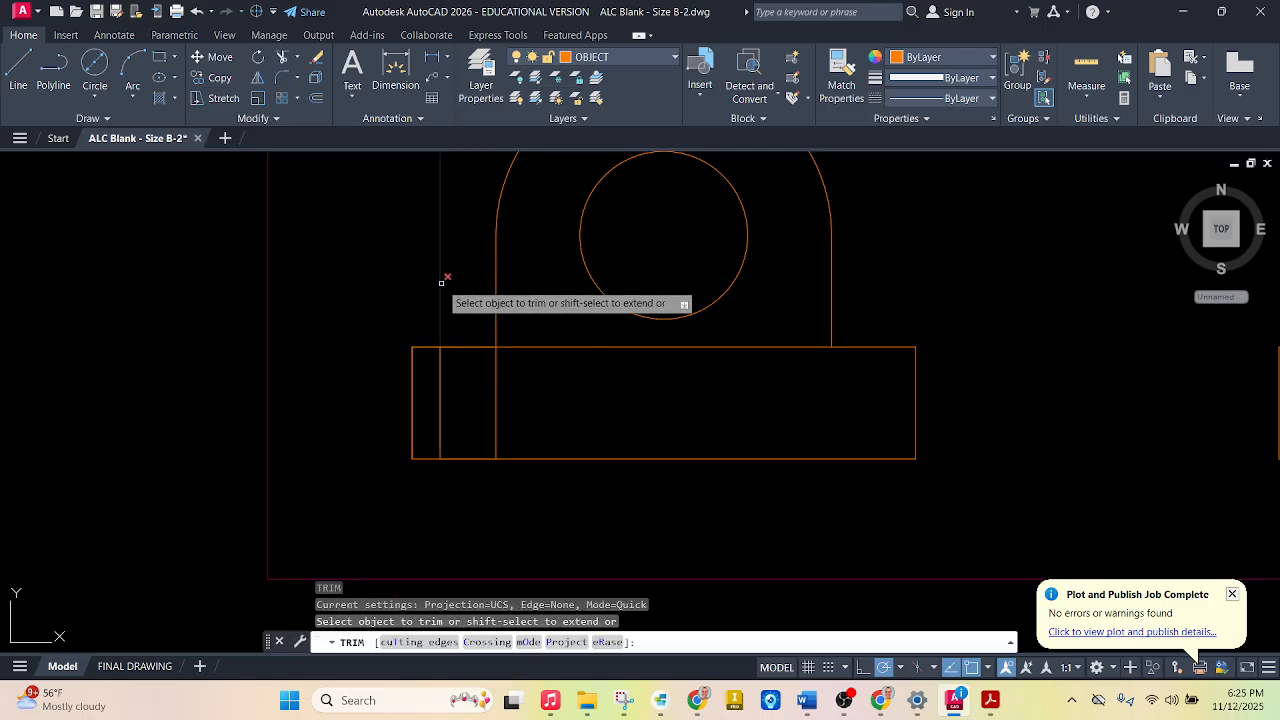
pyautogui.click(441, 280)
pyautogui.scroll(-5, 460, 380)
pyautogui.scroll(5, 466, 240)
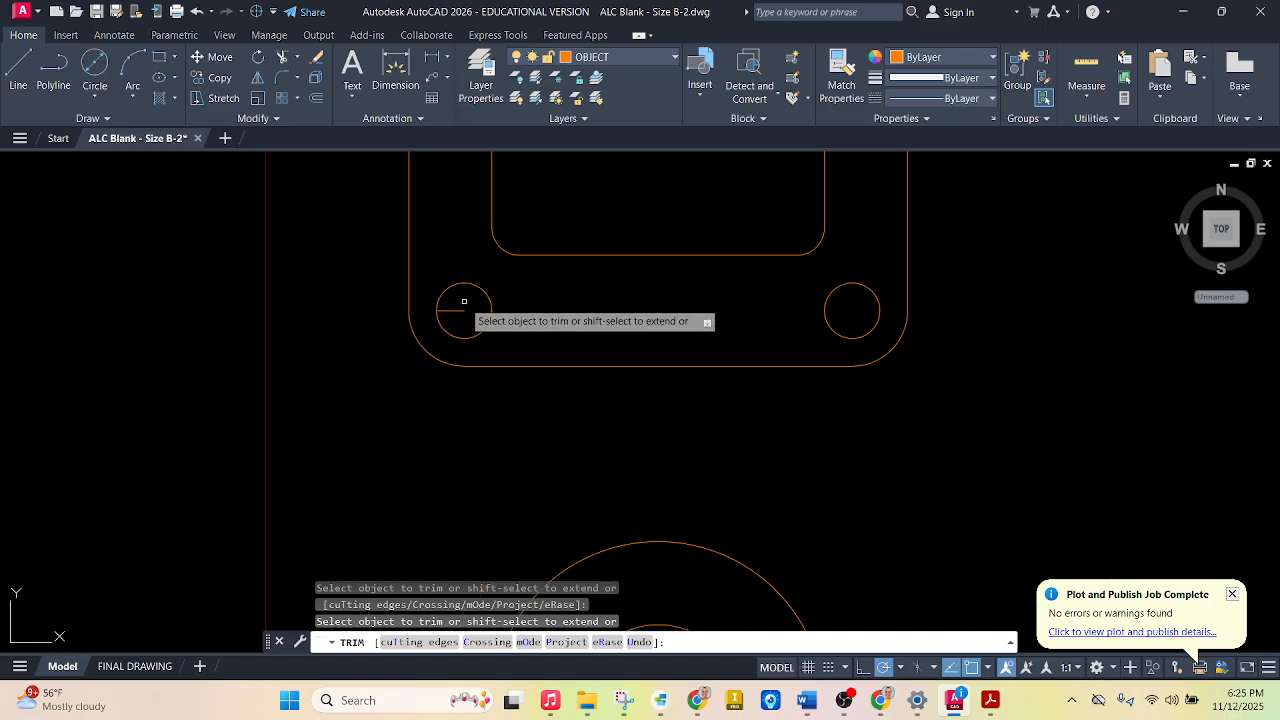
pyautogui.scroll(-1, 472, 256)
pyautogui.scroll(-2, 472, 256)
pyautogui.scroll(5, 463, 509)
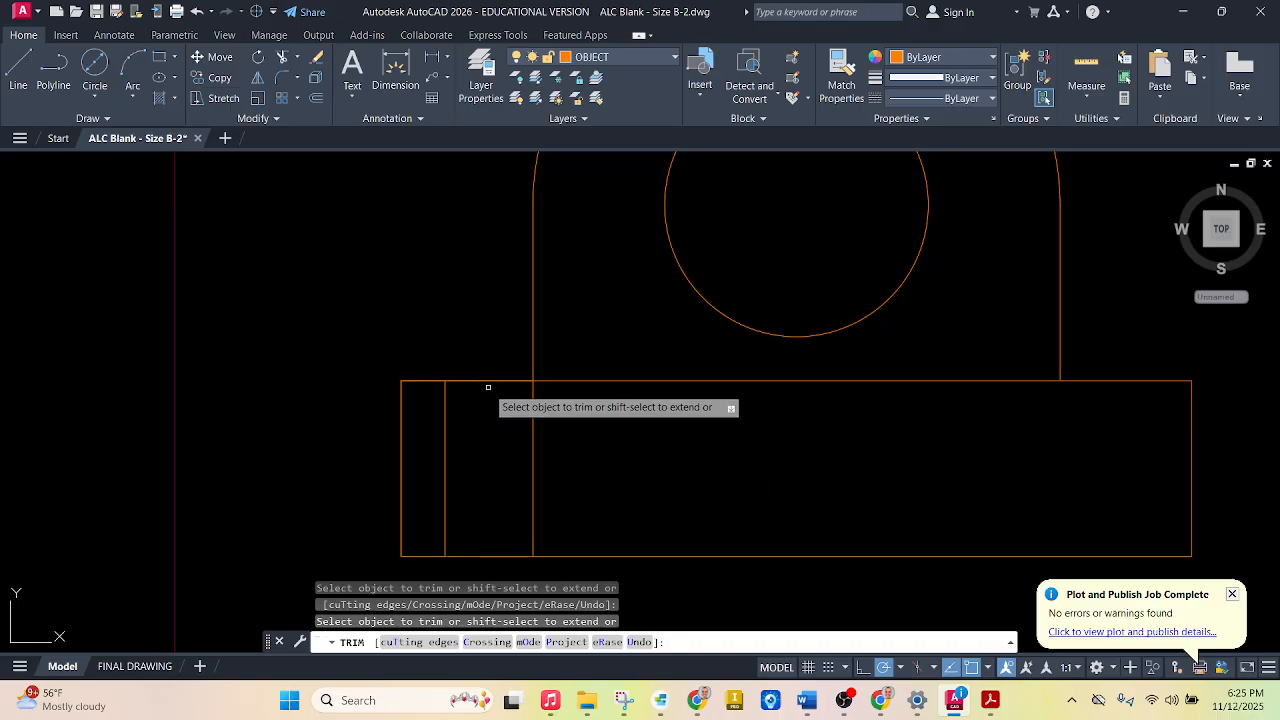
pyautogui.scroll(-5, 395, 323)
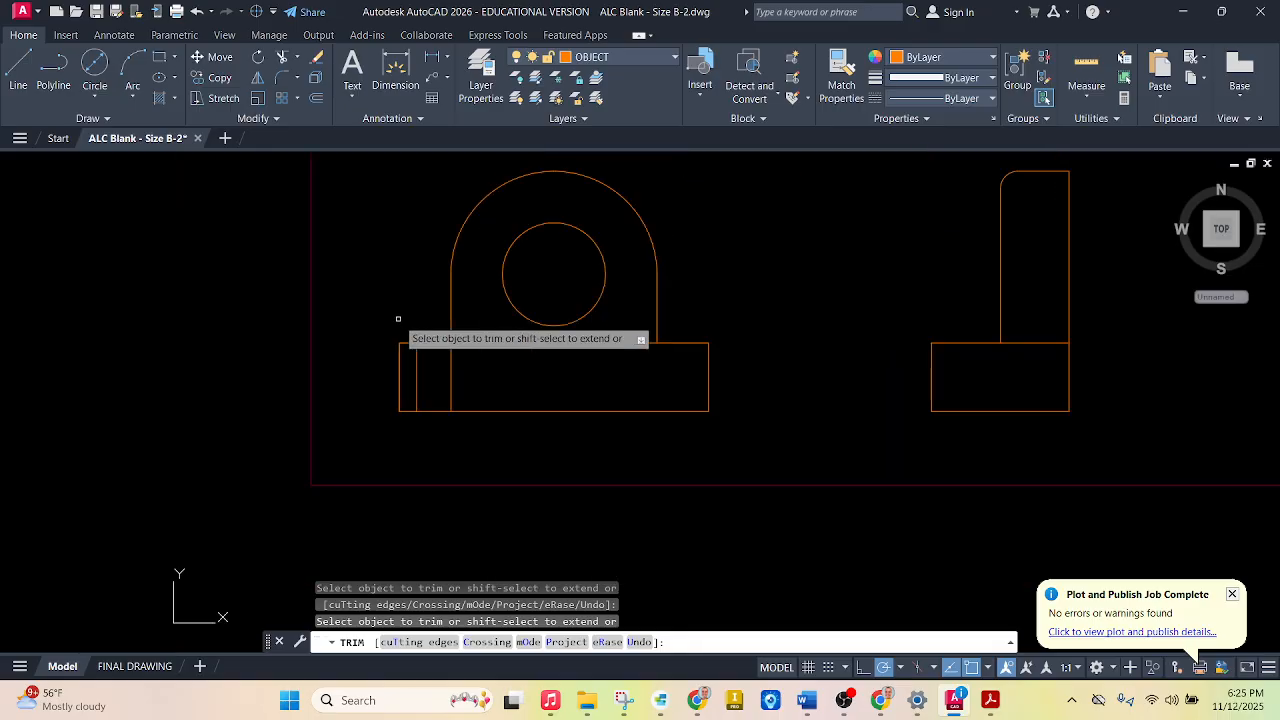
pyautogui.scroll(3, 591, 354)
pyautogui.press('Escape')
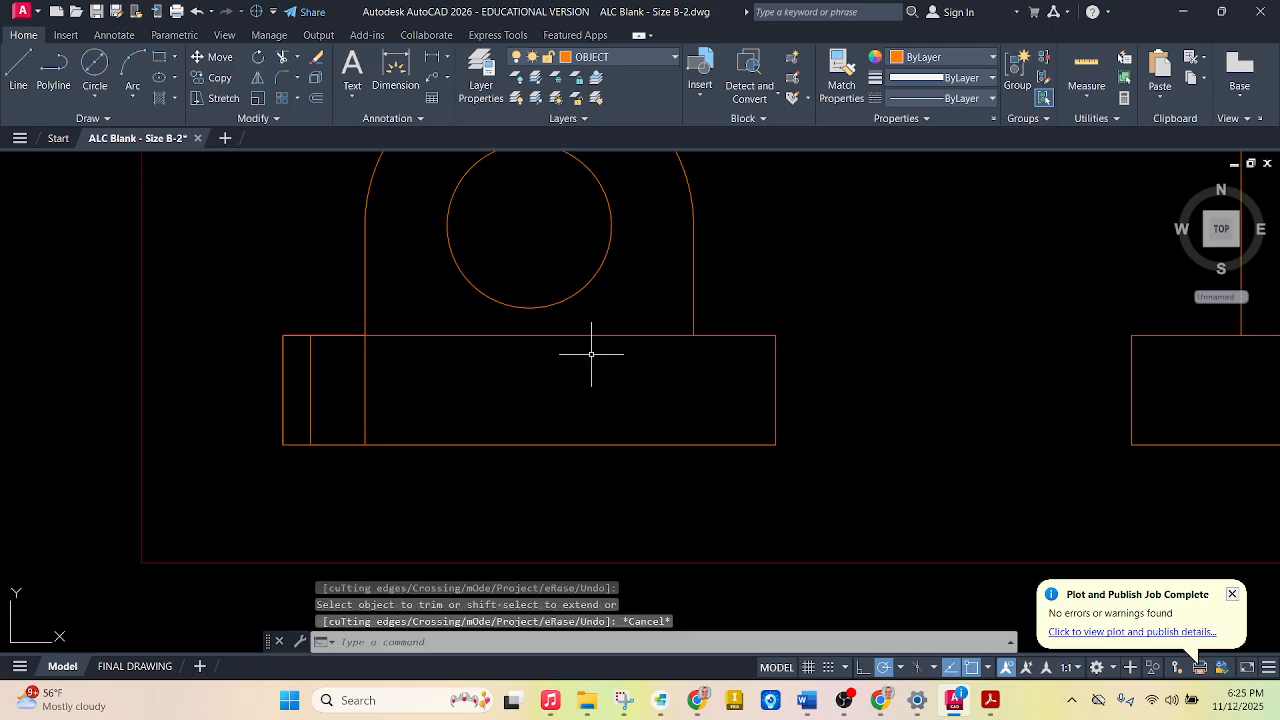
# Mirror the left hole's two vertical edge lines in the front view about the base's vertical midline, keeping the source lines
pyautogui.click(258, 77)
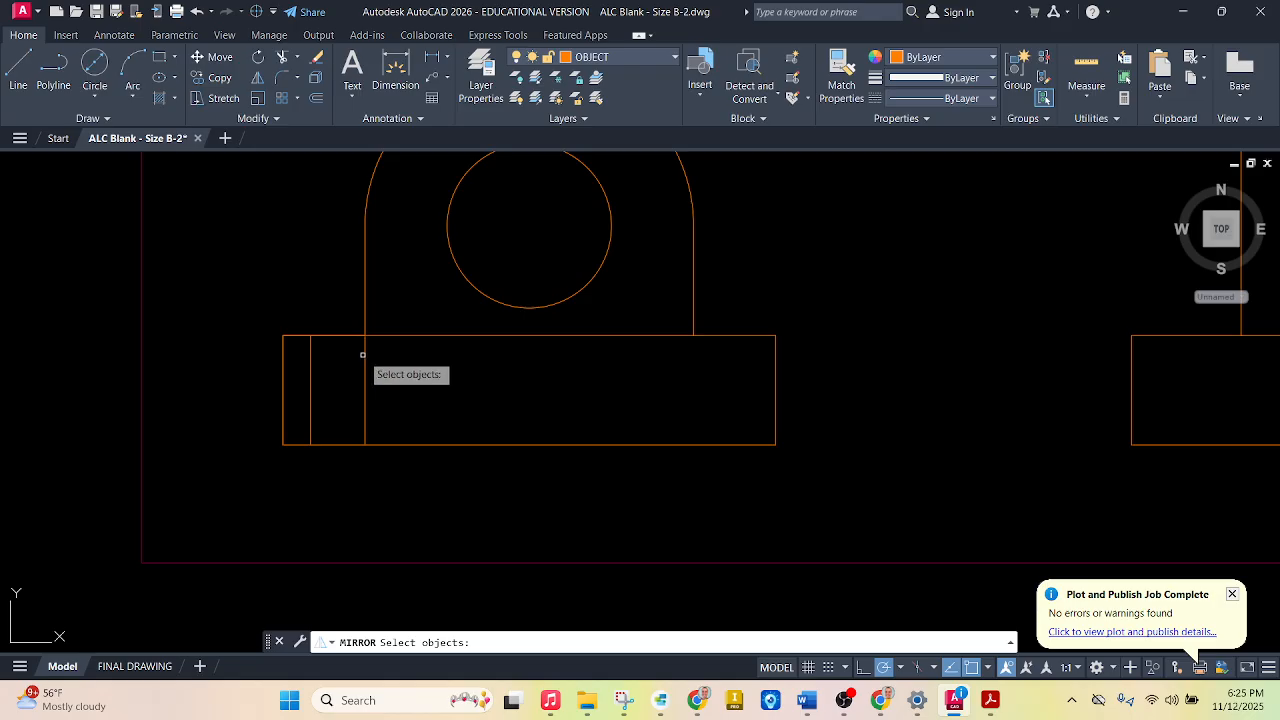
pyautogui.click(364, 360)
pyautogui.click(310, 372)
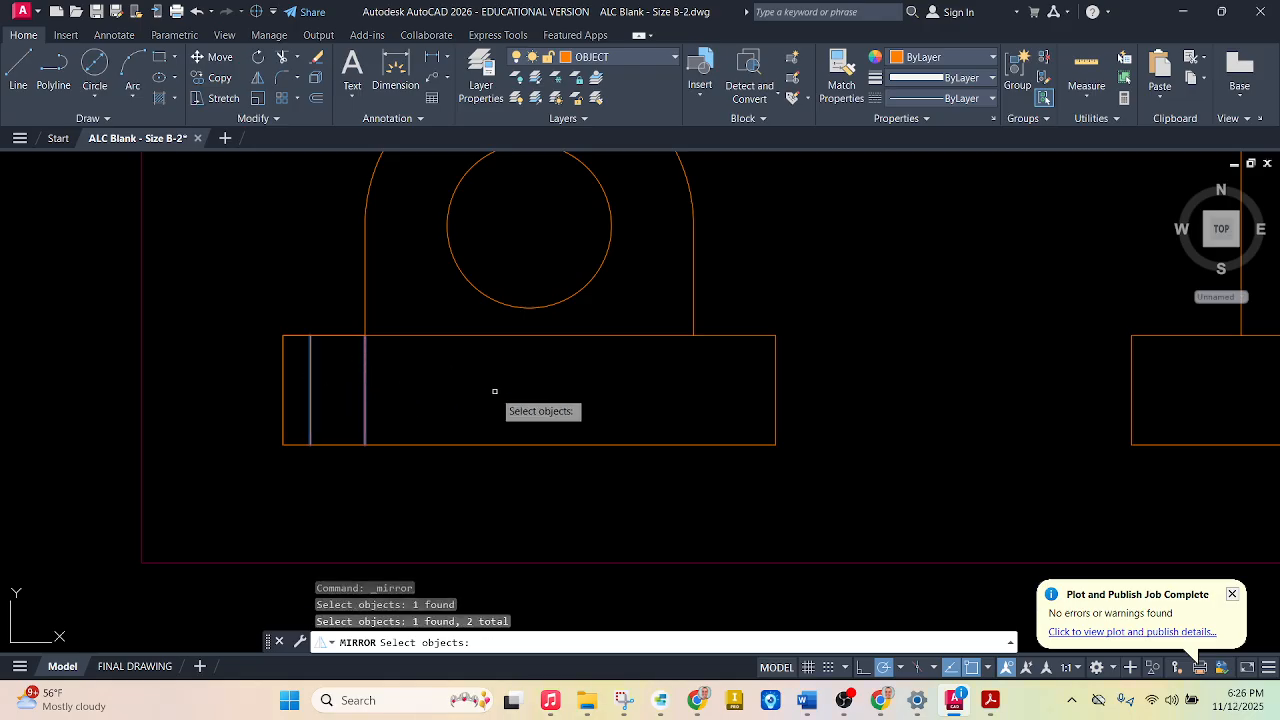
pyautogui.press('Return')
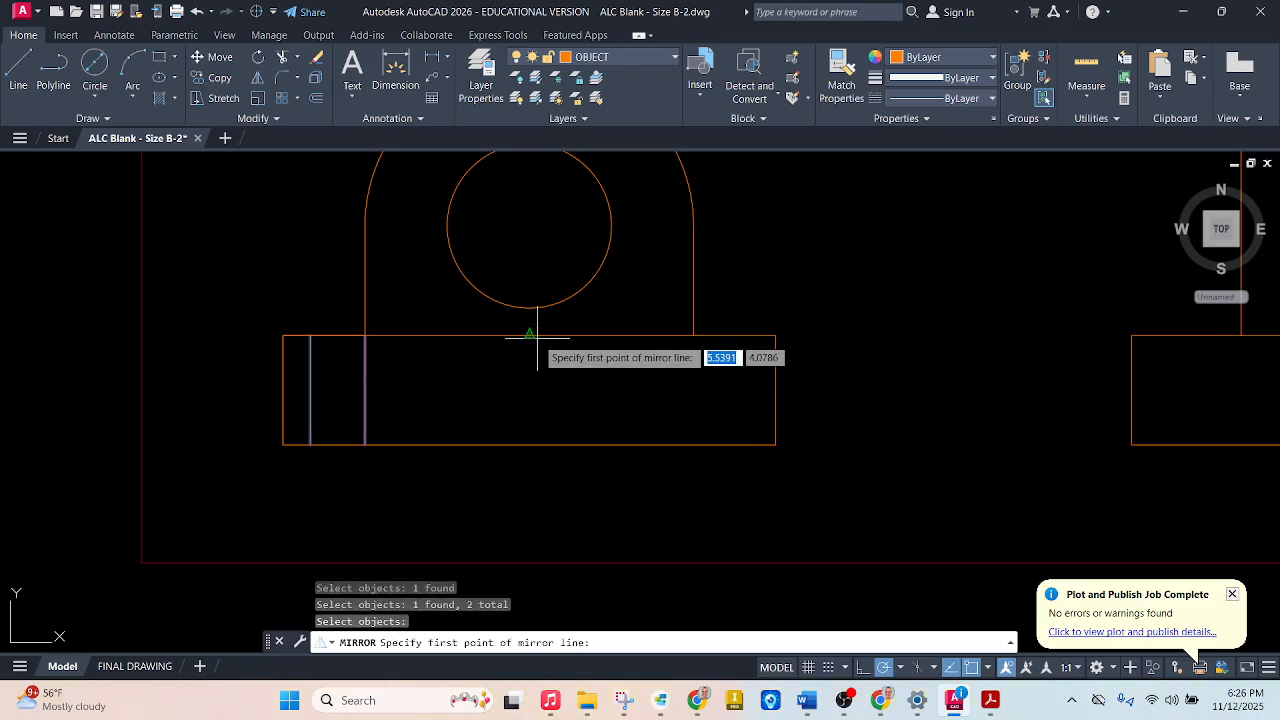
pyautogui.click(530, 335)
pyautogui.click(530, 444)
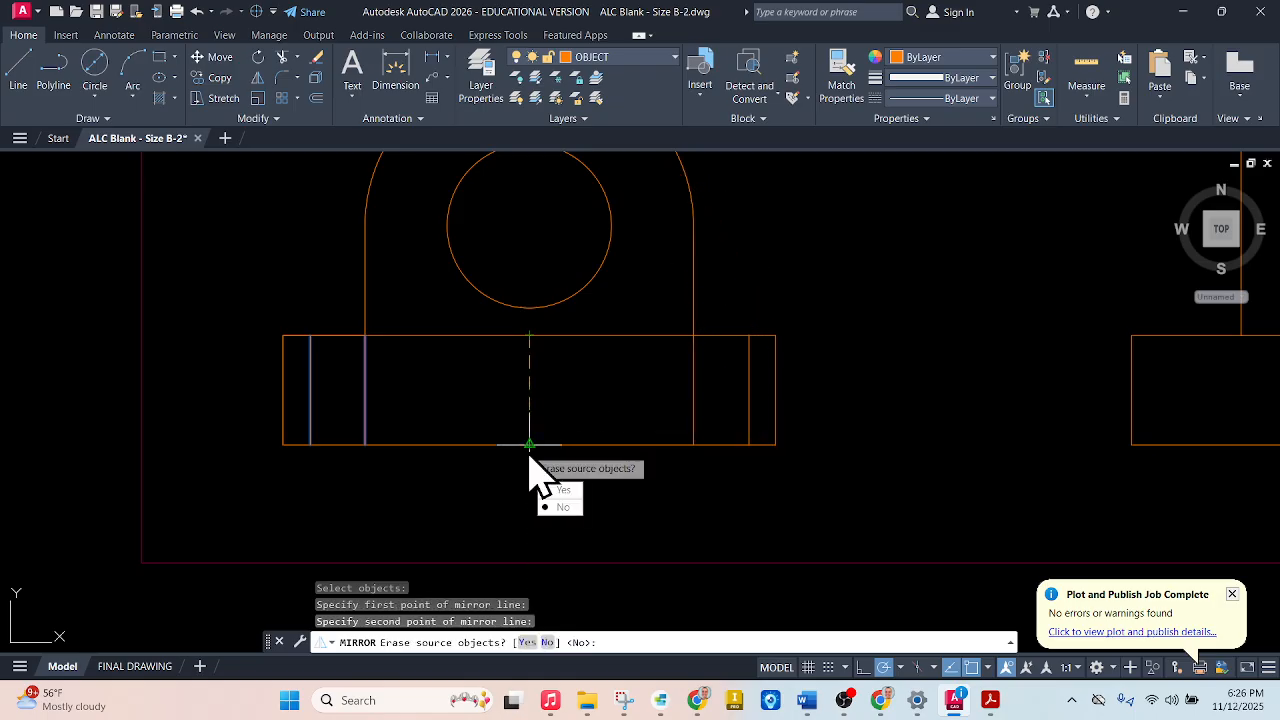
pyautogui.click(564, 509)
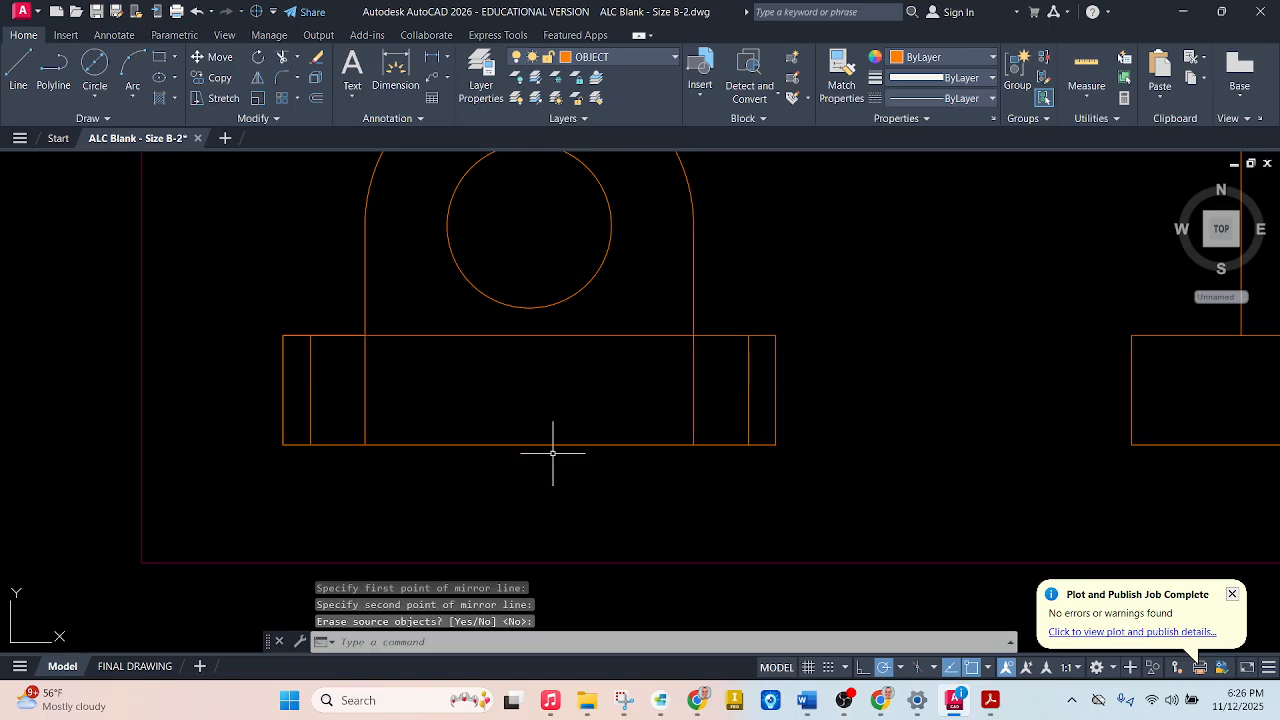
pyautogui.scroll(-2, 555, 456)
pyautogui.scroll(-2, 666, 528)
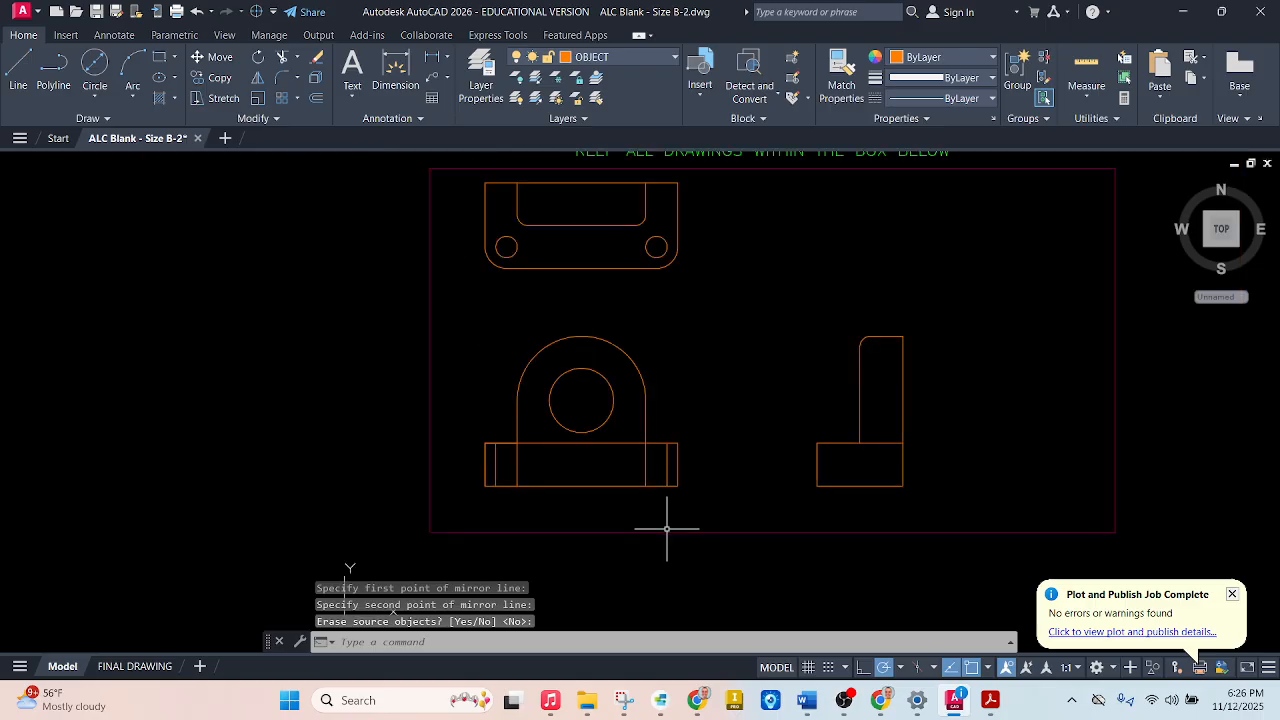
pyautogui.scroll(2, 634, 329)
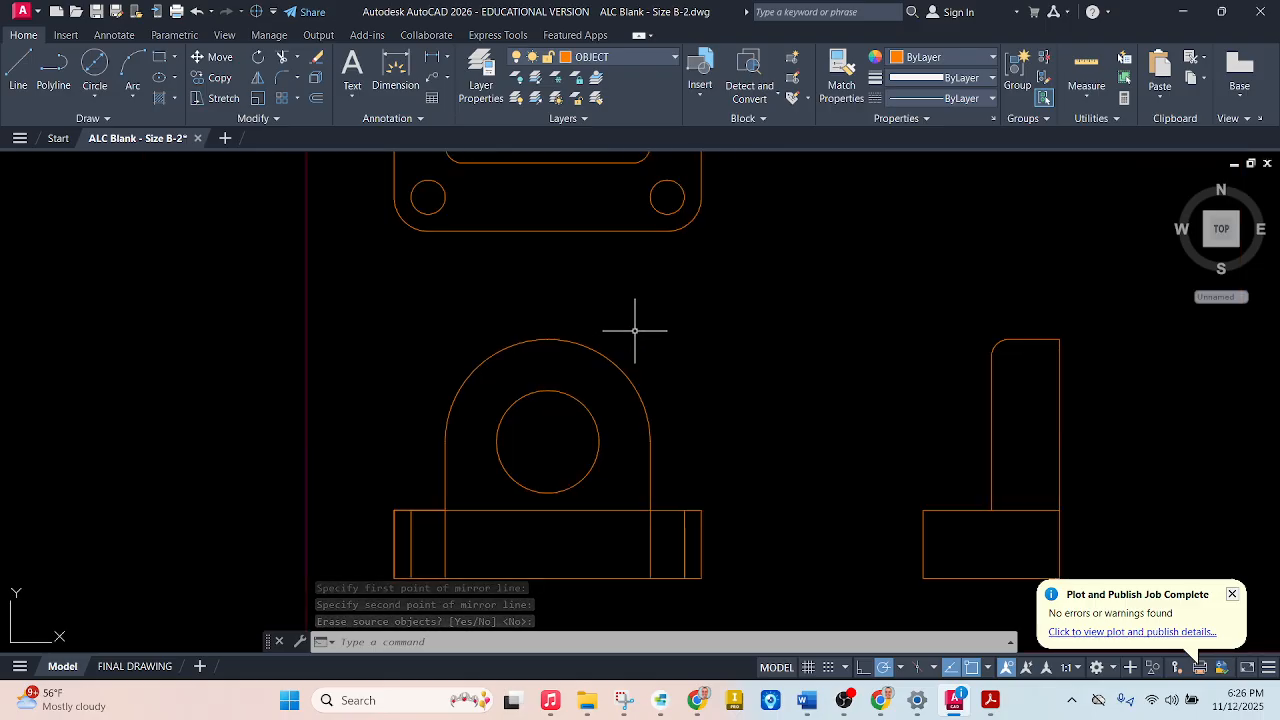
pyautogui.scroll(-2, 529, 366)
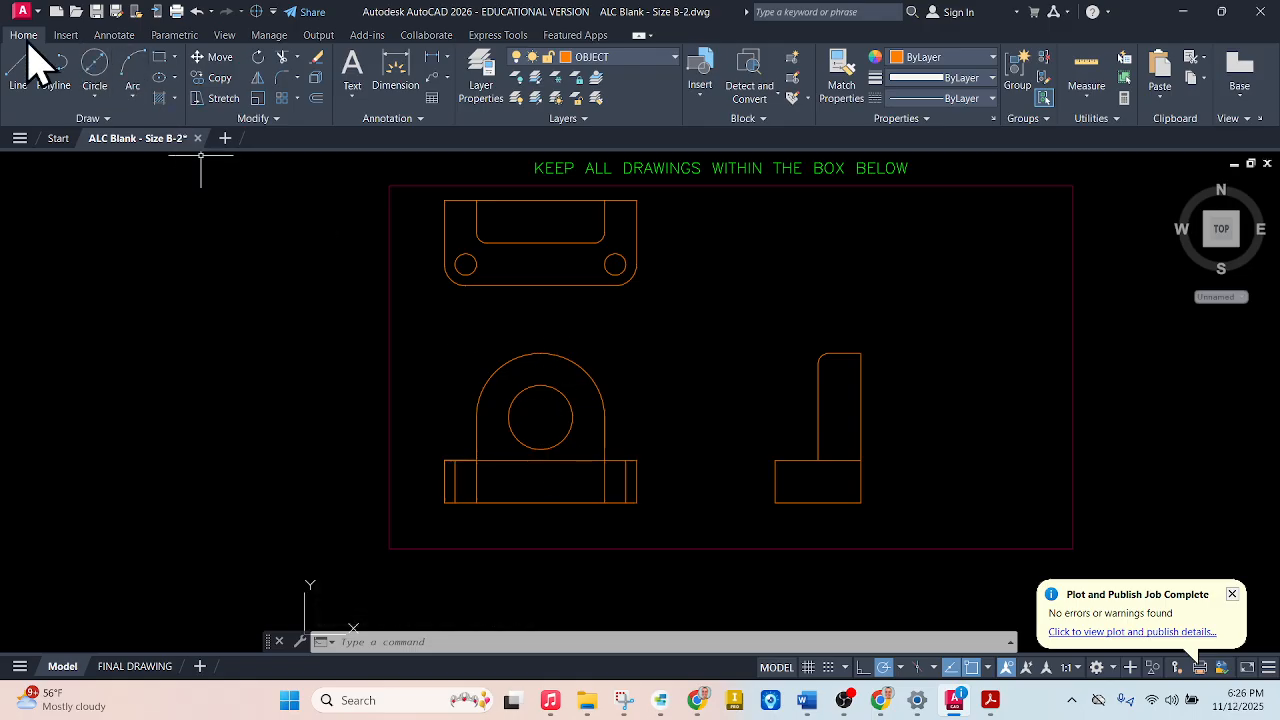
# Draw a line from the front view's large hole center to its right quadrant, then straight up to the top view's back edge
pyautogui.click(541, 417)
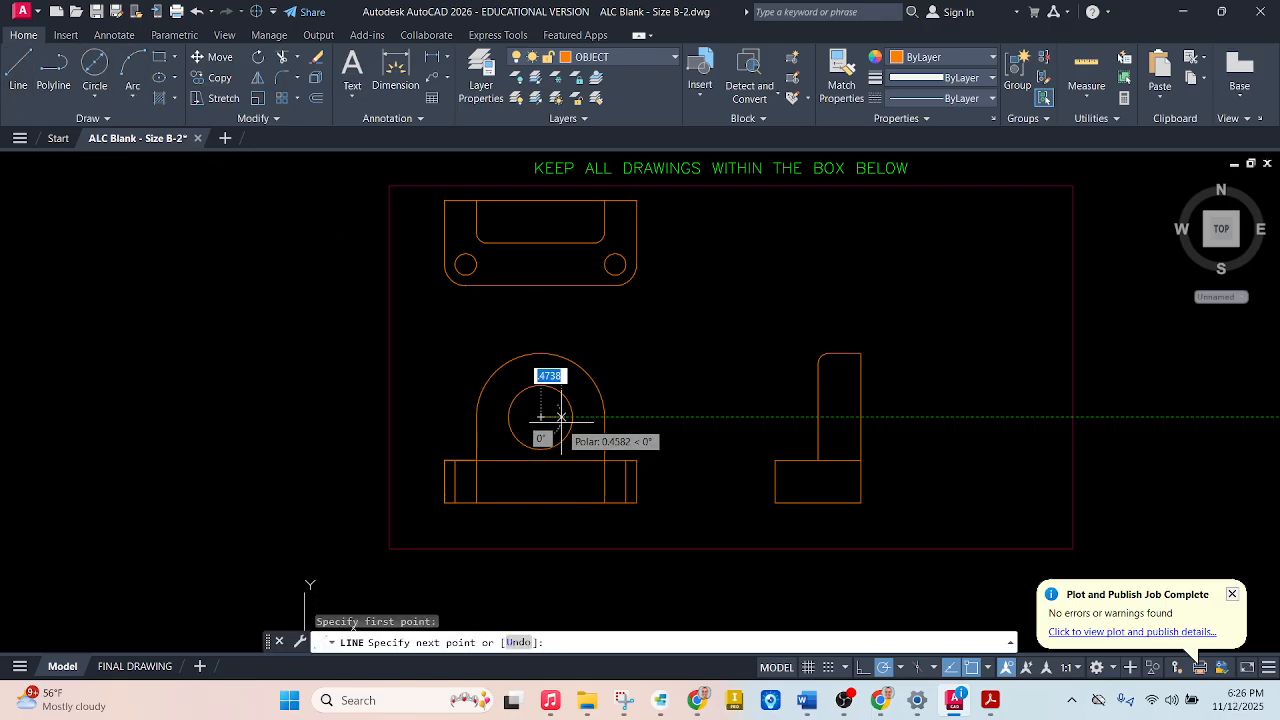
pyautogui.scroll(5, 575, 419)
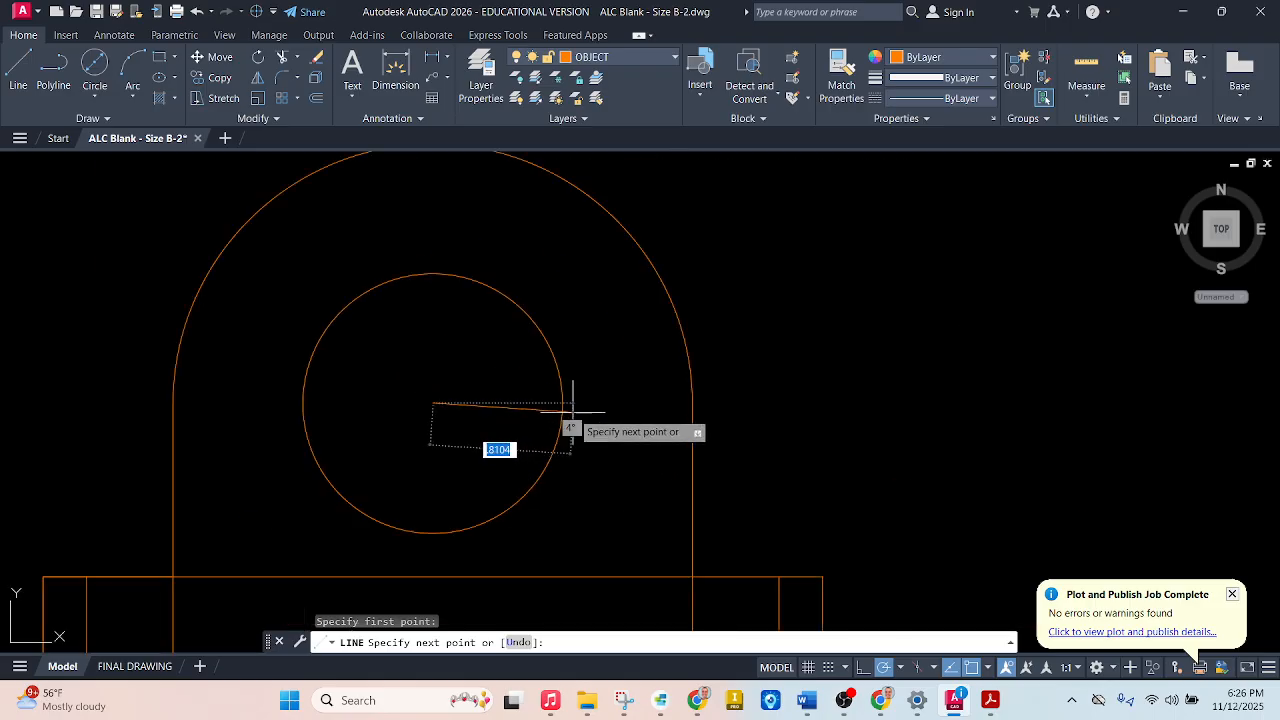
pyautogui.scroll(-5, 595, 403)
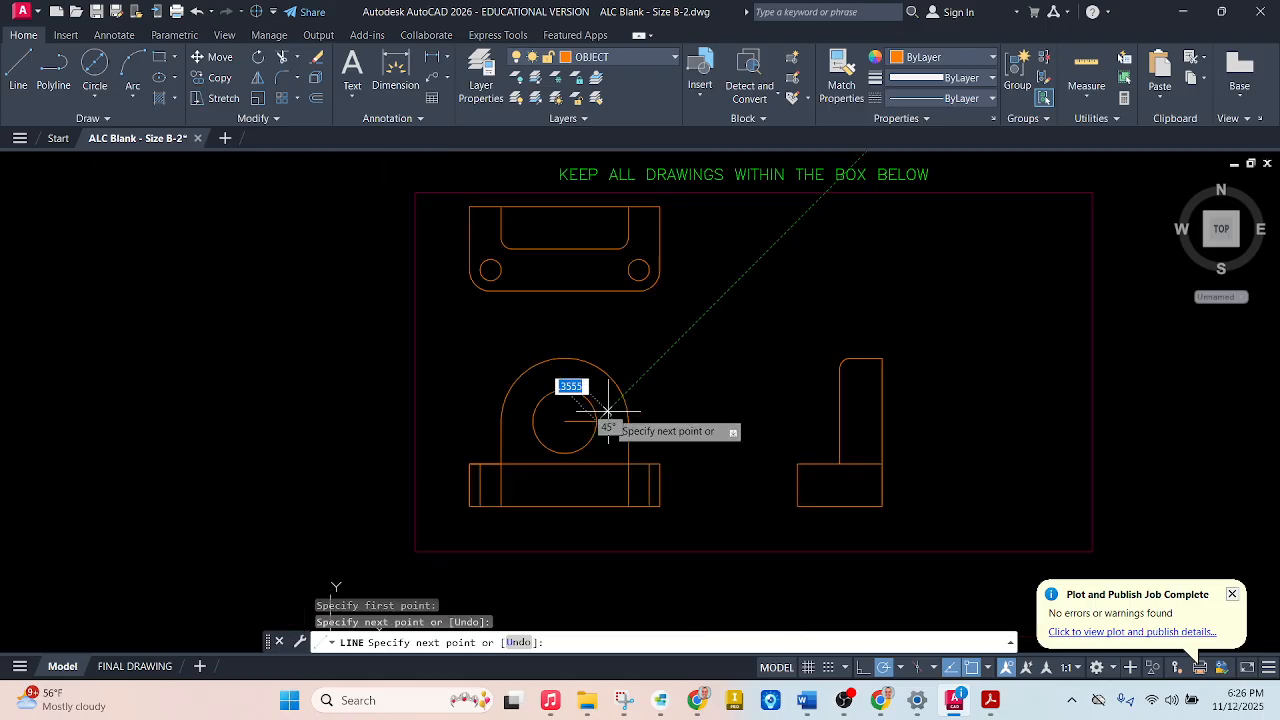
pyautogui.click(597, 210)
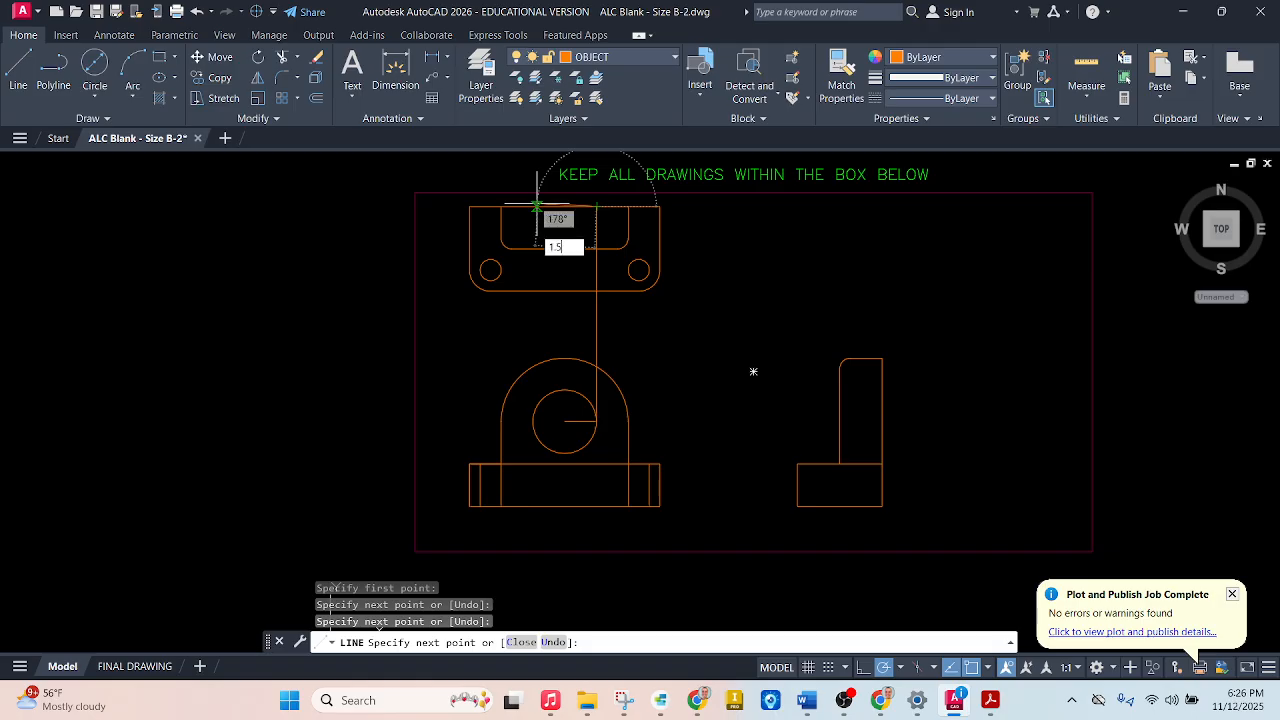
# Continue the line 1.5 at 180° along the top view's back edge, then straight down to the upright's front edge
pyautogui.write('1.5')
pyautogui.press('Tab')
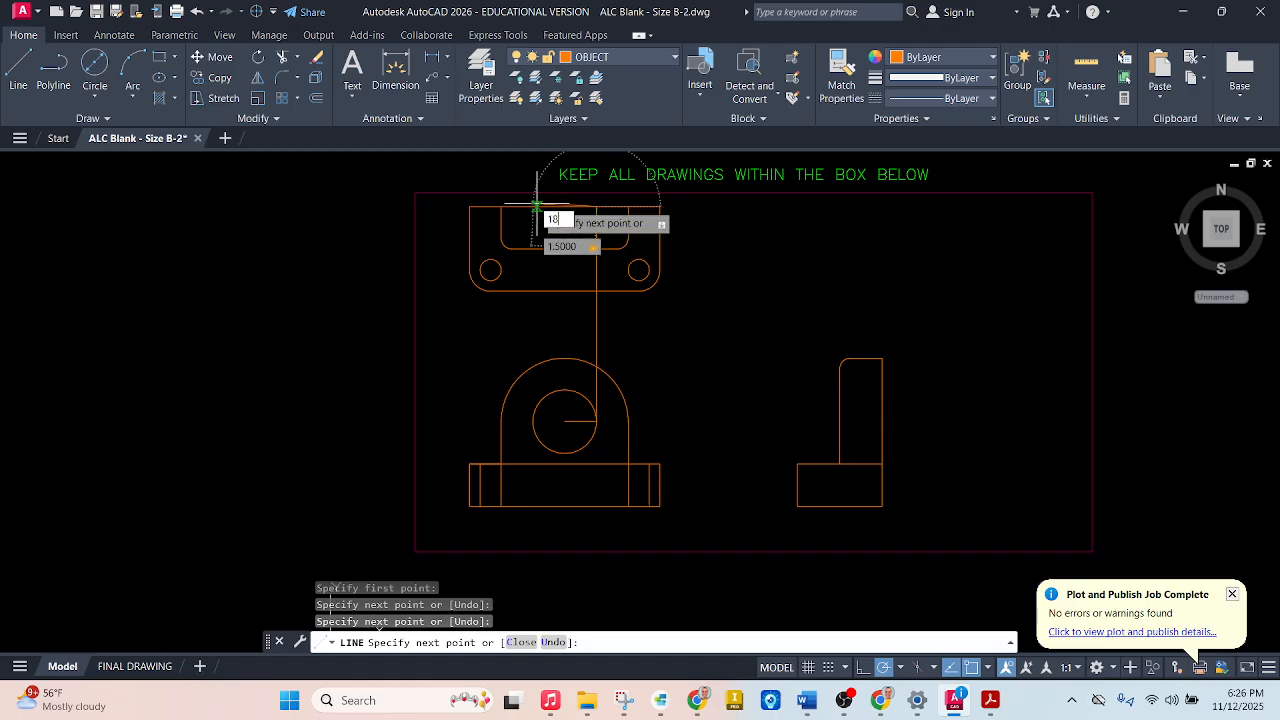
pyautogui.write('180')
pyautogui.press('Return')
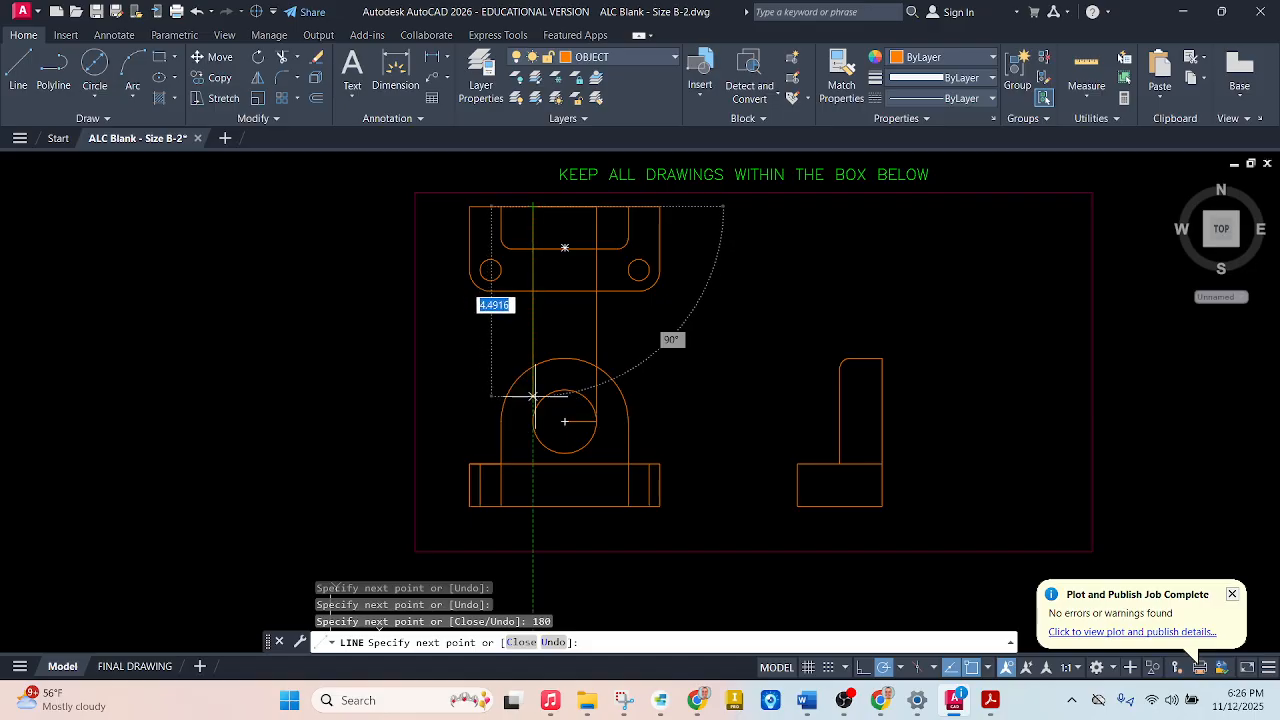
pyautogui.scroll(-3, 540, 240)
pyautogui.scroll(6, 526, 290)
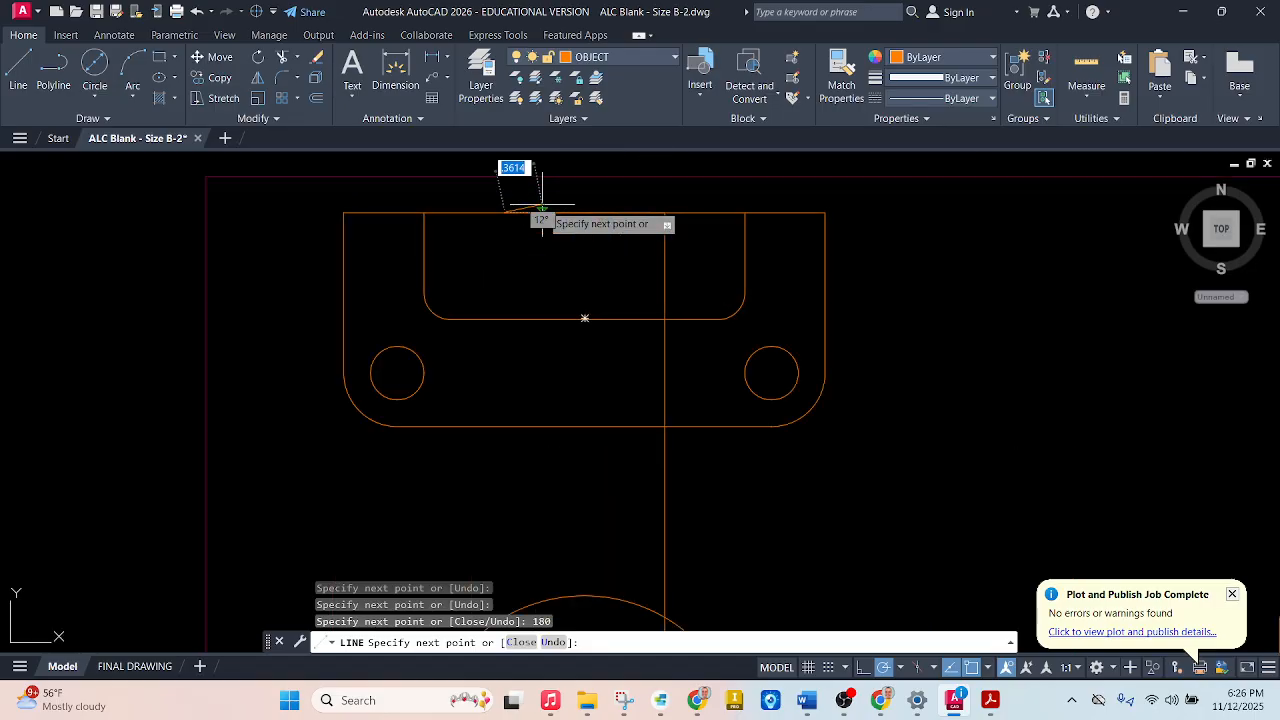
pyautogui.click(505, 318)
pyautogui.press('Escape')
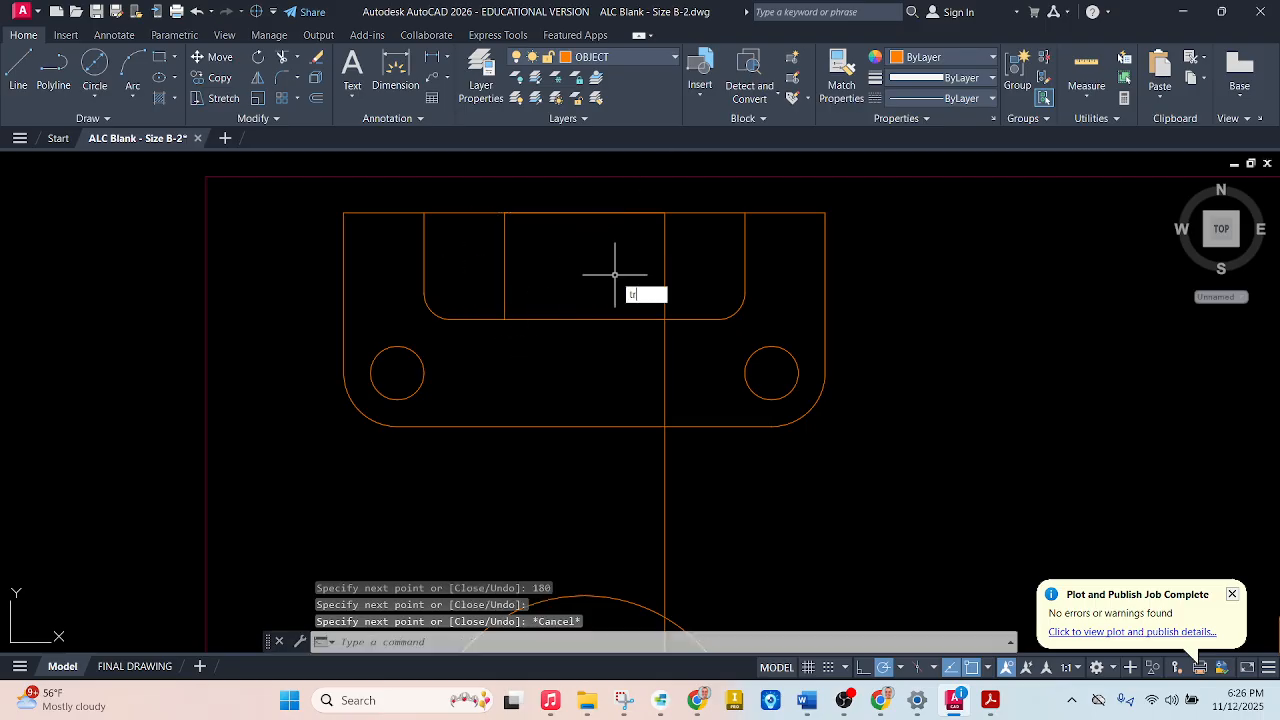
# Trim away the projection line below the top view's upright and the short horizontal stub inside the front view's large hole
pyautogui.press('Return')
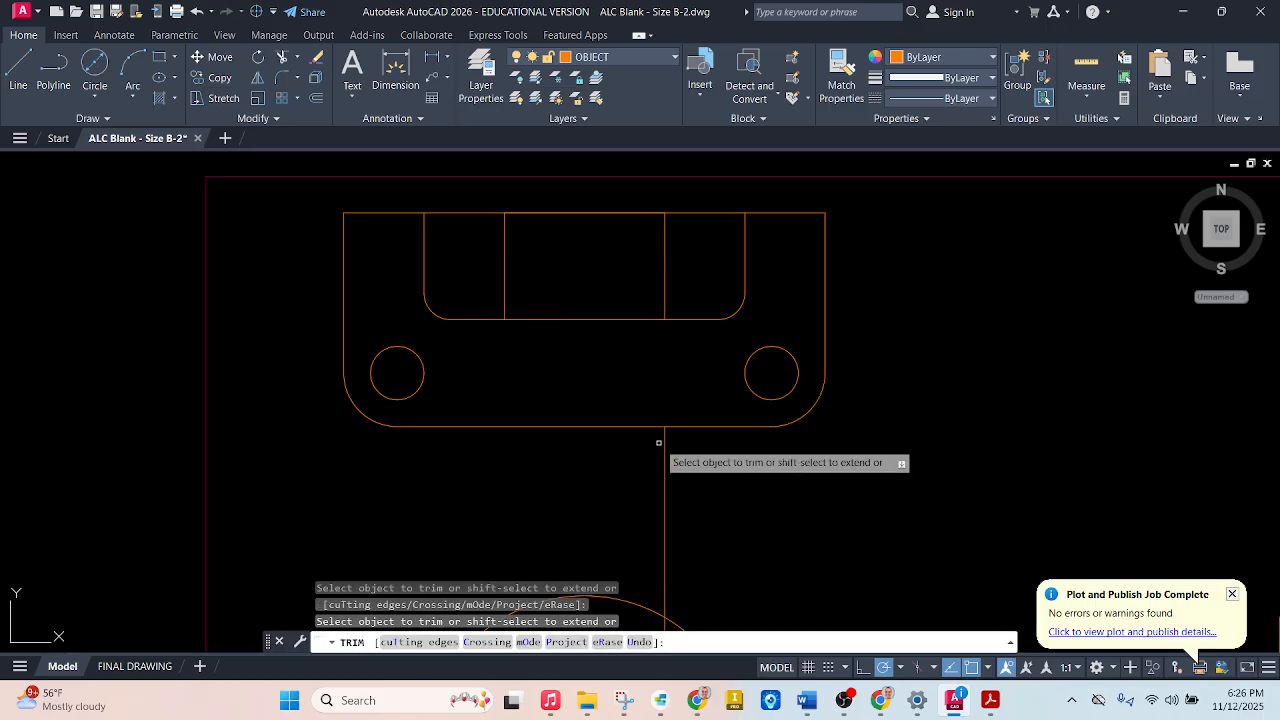
pyautogui.scroll(-4, 648, 250)
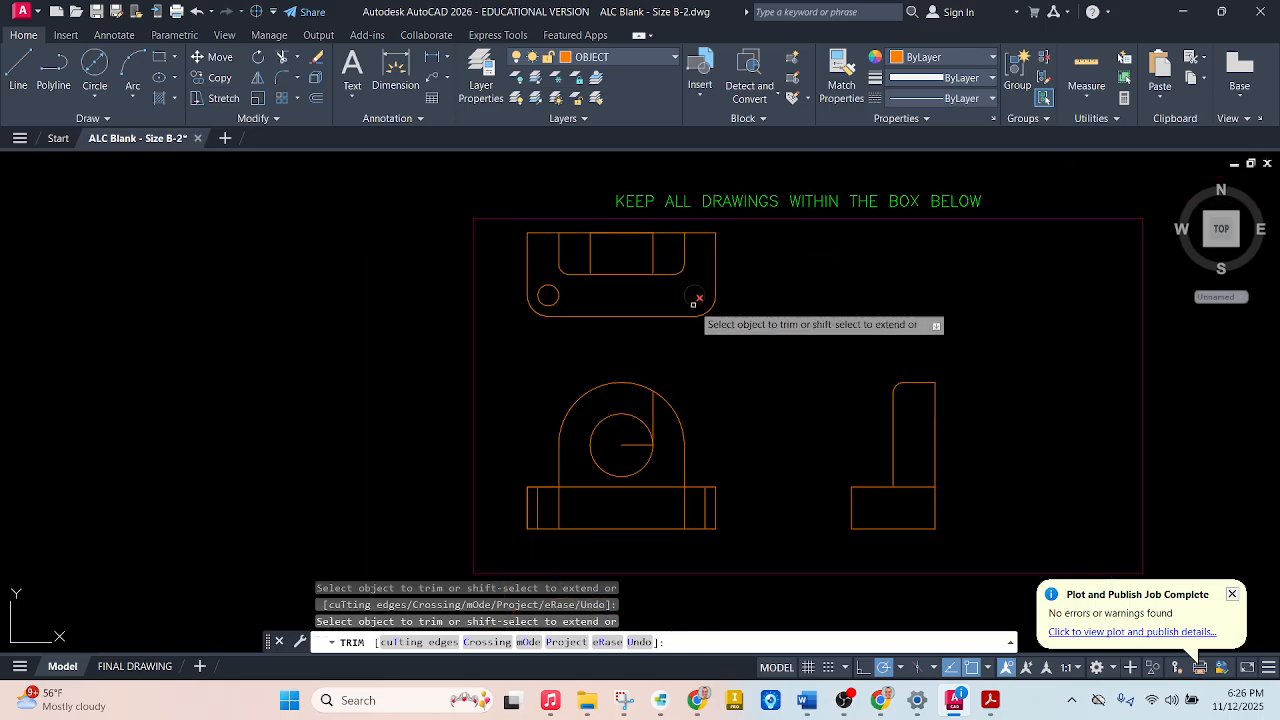
pyautogui.click(654, 405)
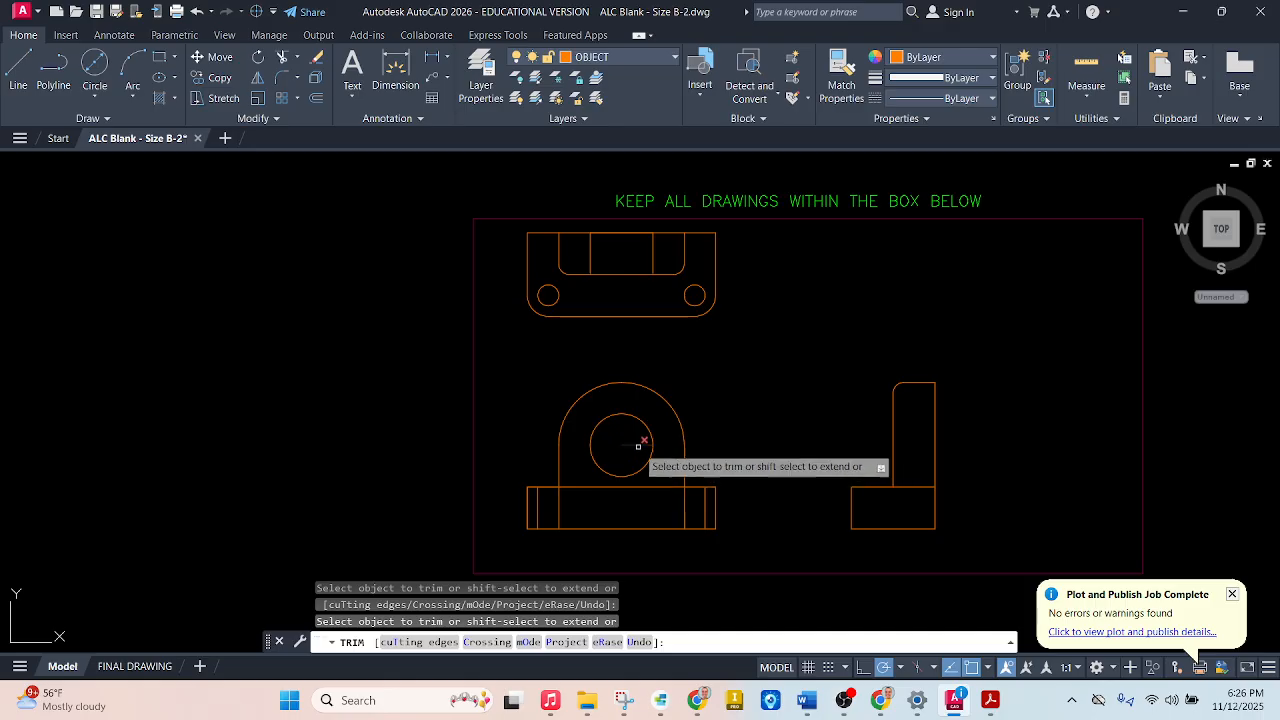
pyautogui.click(638, 446)
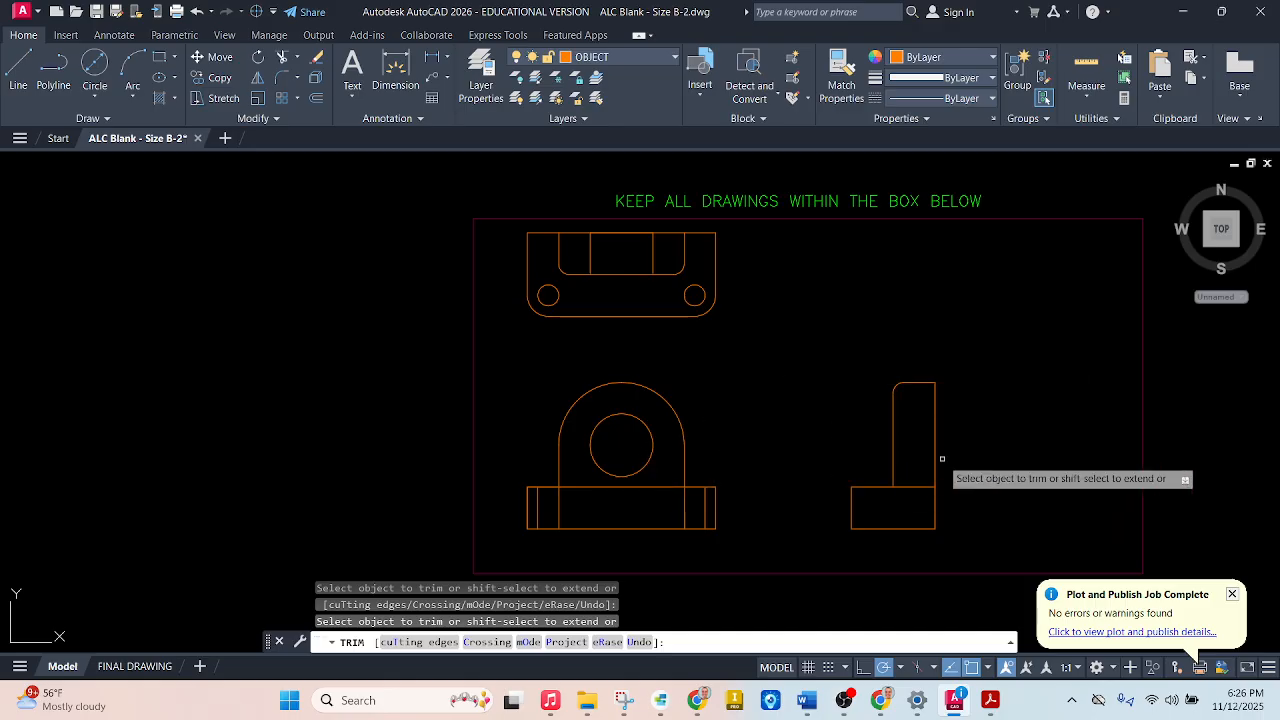
# Draw a vertical line from the front view's large hole center up past the hole's top quadrant
pyautogui.scroll(2, 941, 459)
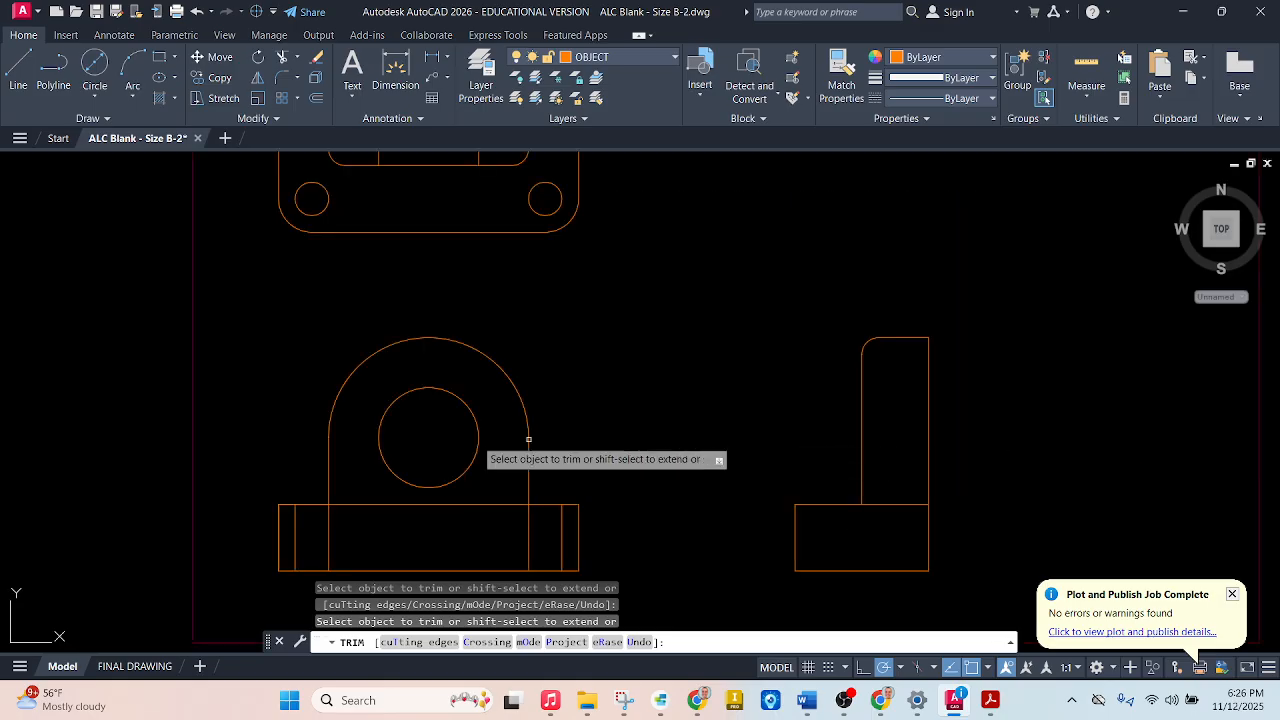
pyautogui.click(22, 66)
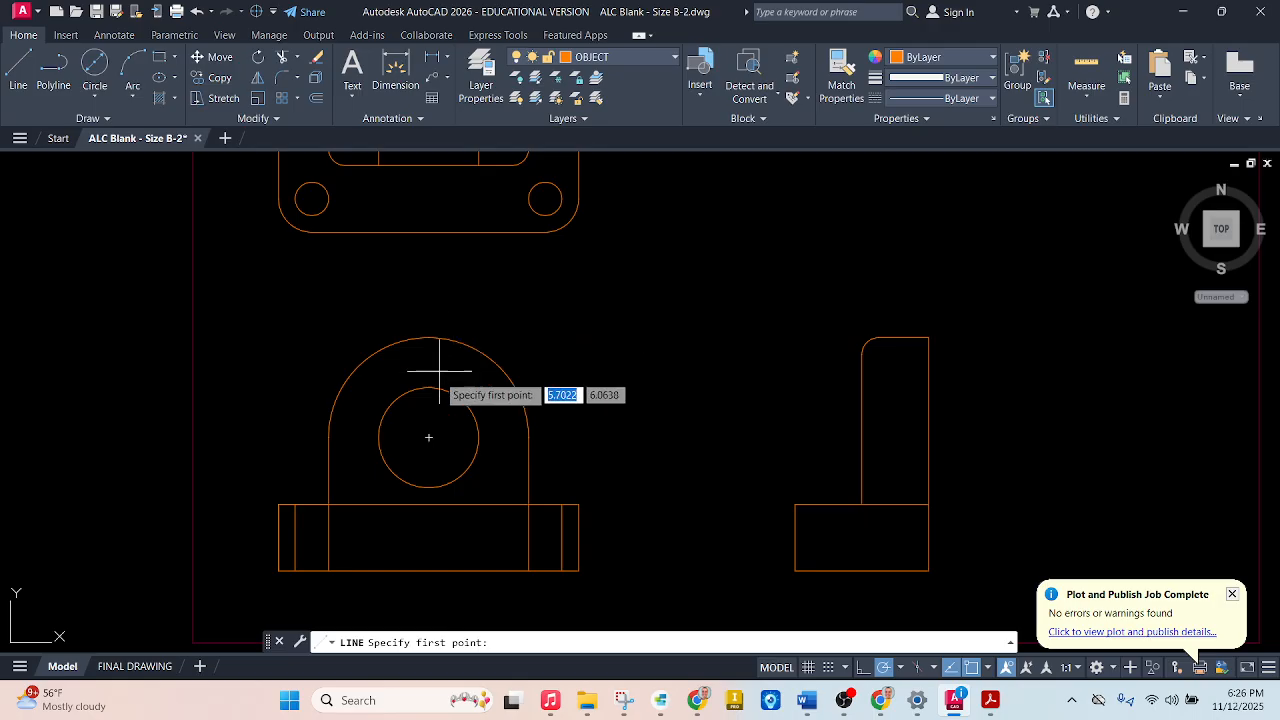
pyautogui.click(428, 437)
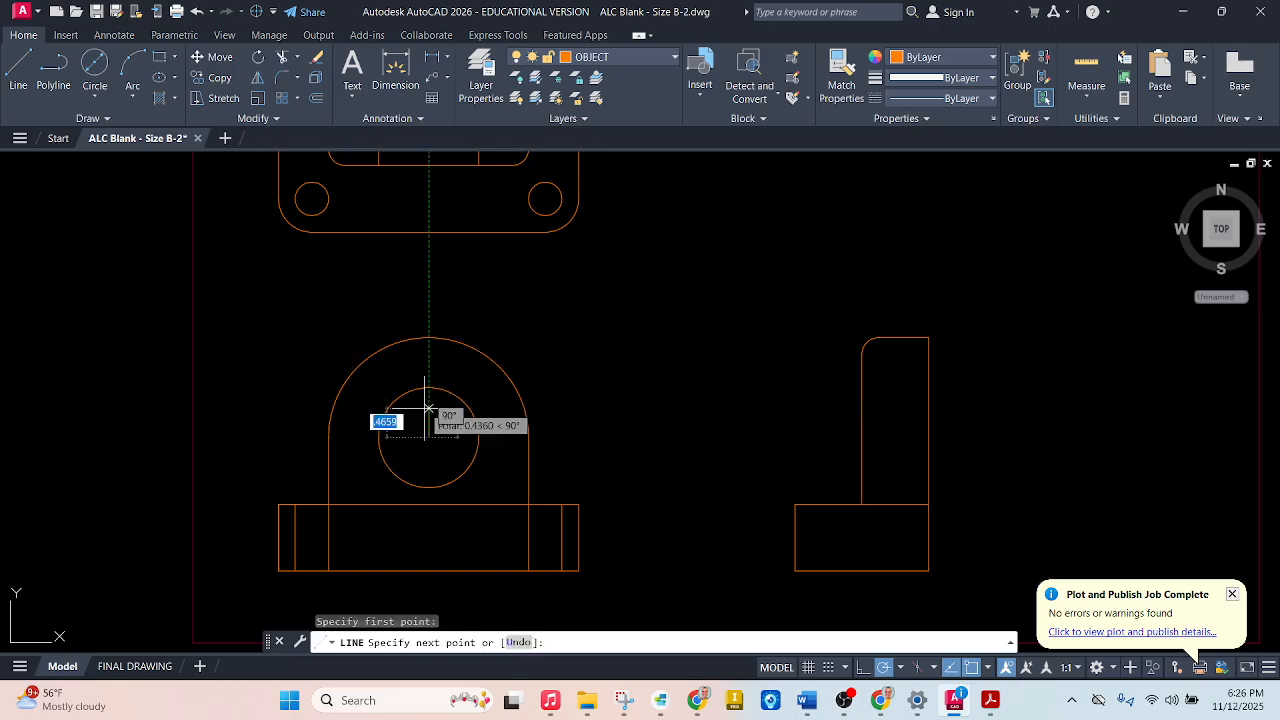
pyautogui.scroll(2, 425, 389)
pyautogui.scroll(2, 423, 387)
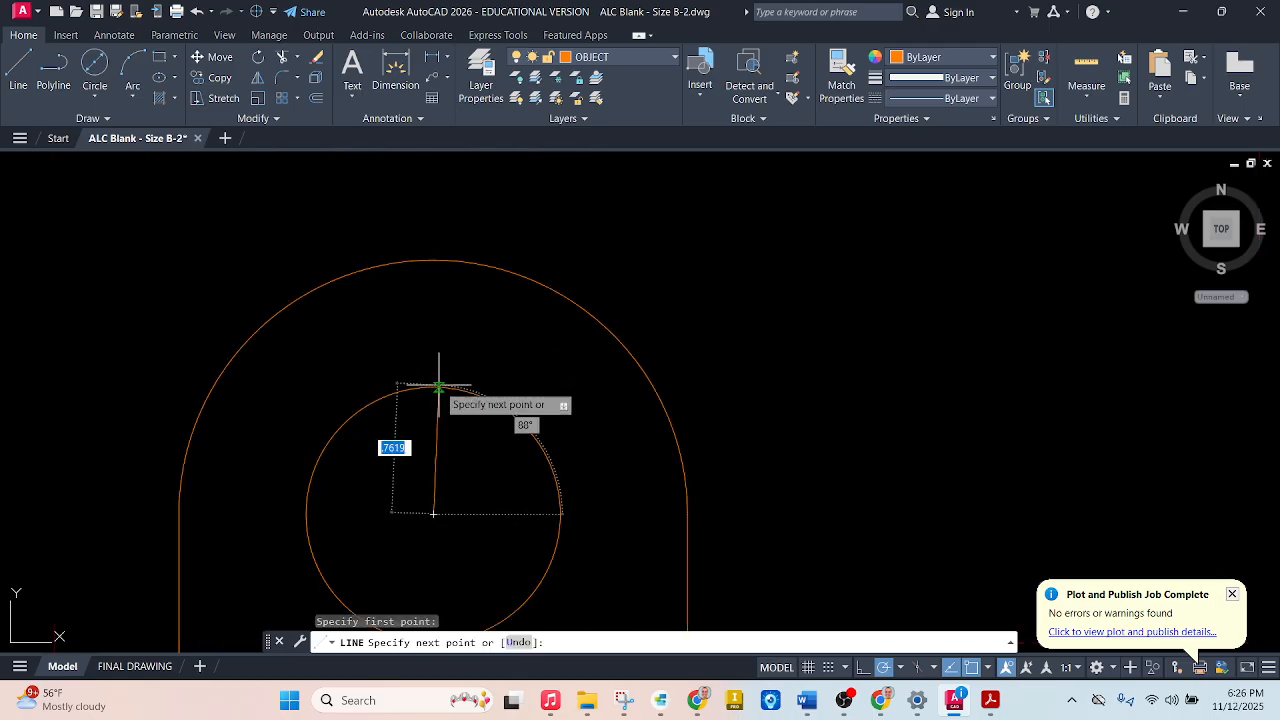
pyautogui.click(430, 378)
pyautogui.press('Escape')
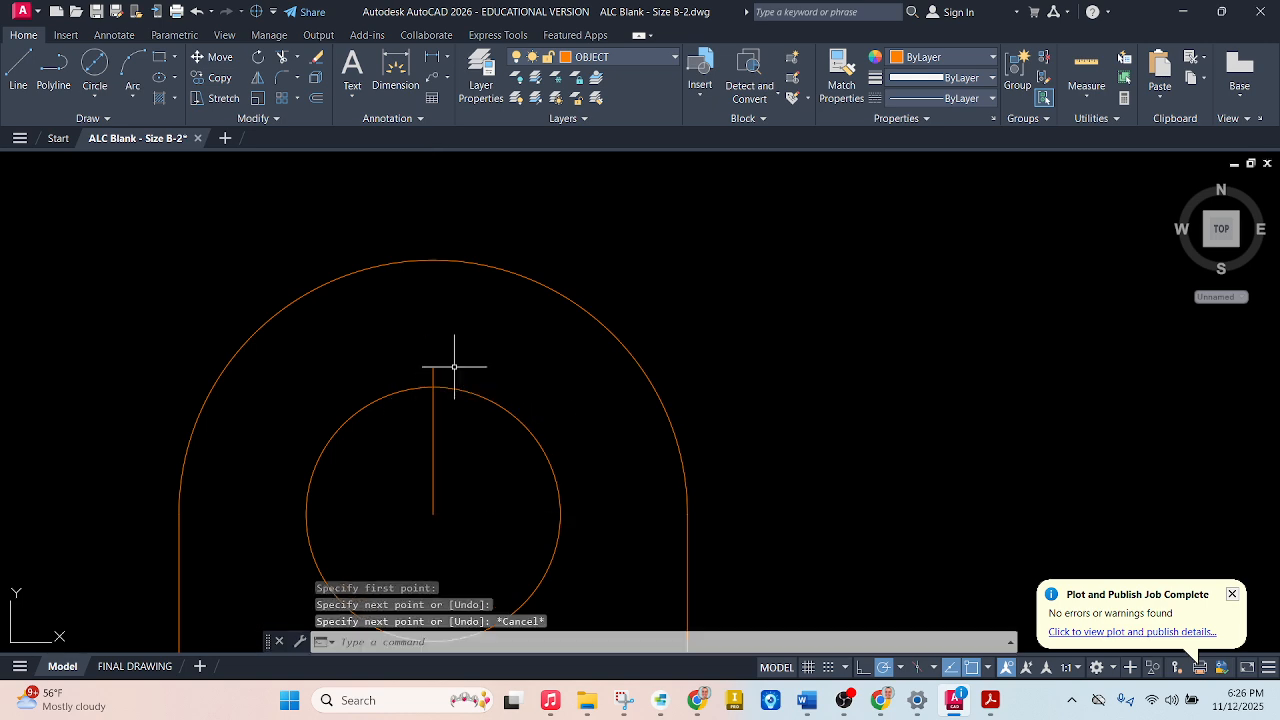
# Draw a horizontal projection line from the large hole's top quadrant to the side view's back edge
pyautogui.press('space')
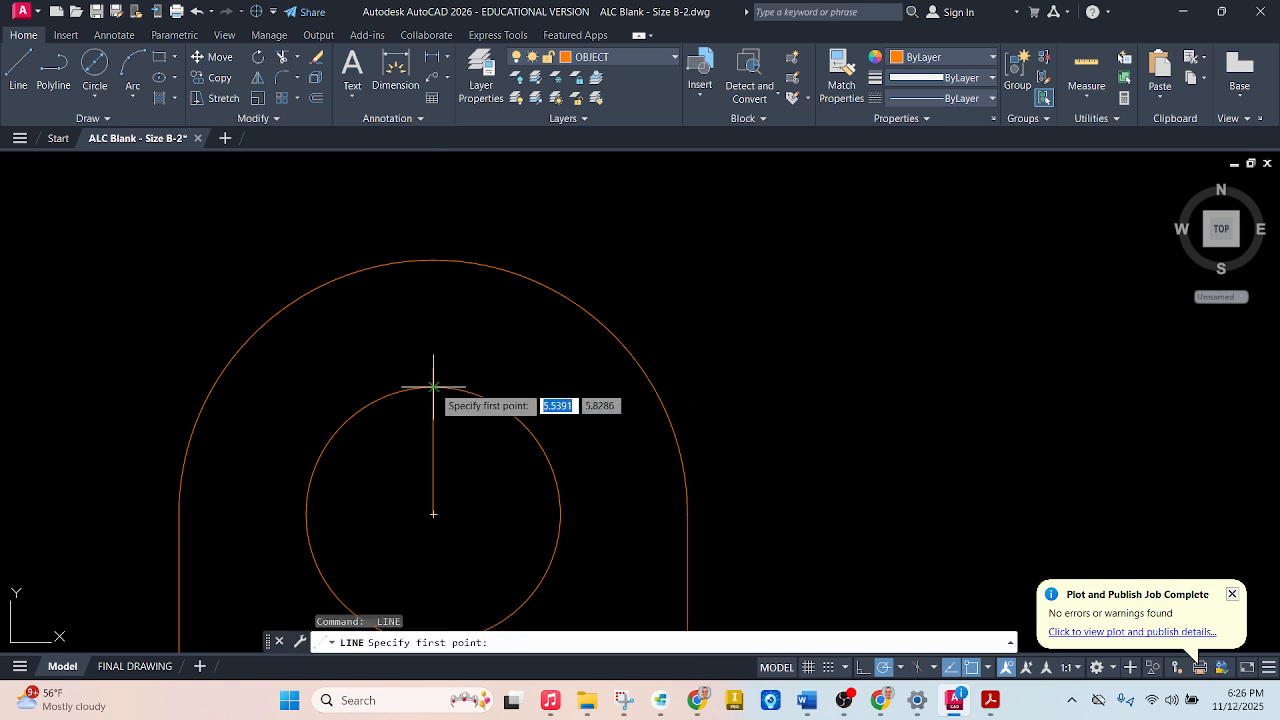
pyautogui.click(433, 388)
pyautogui.scroll(-3, 517, 294)
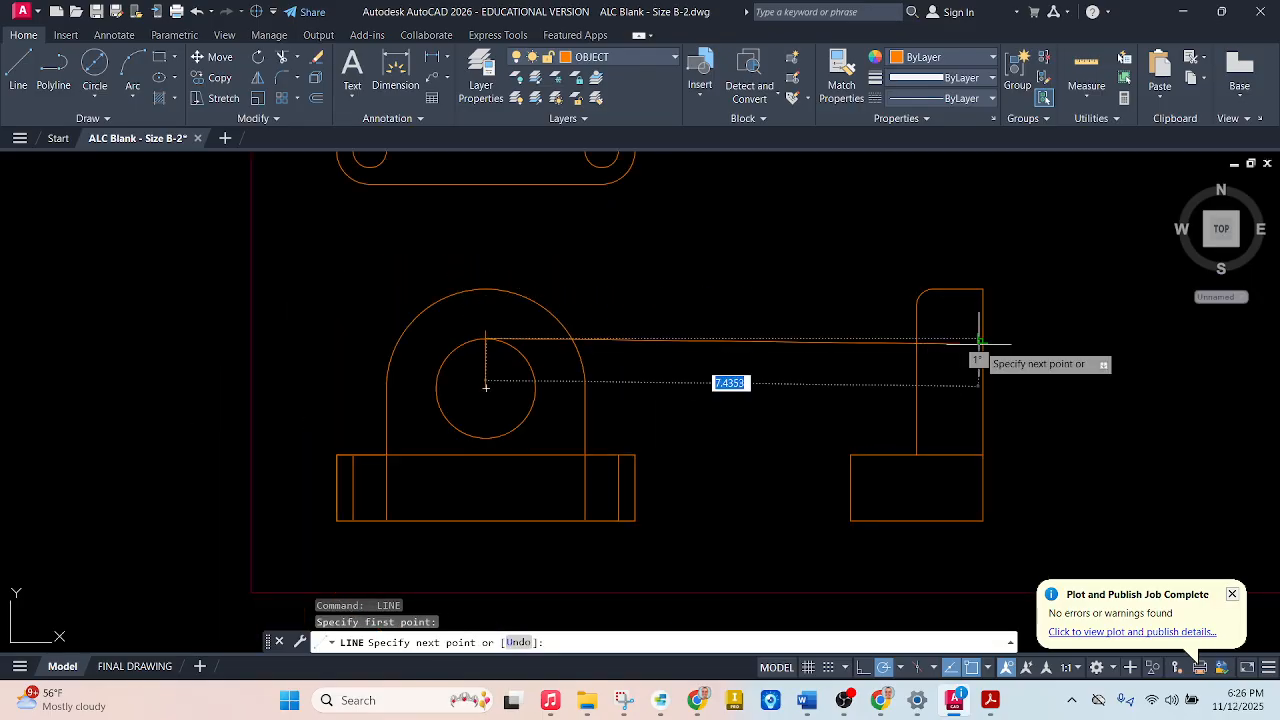
pyautogui.scroll(5, 980, 335)
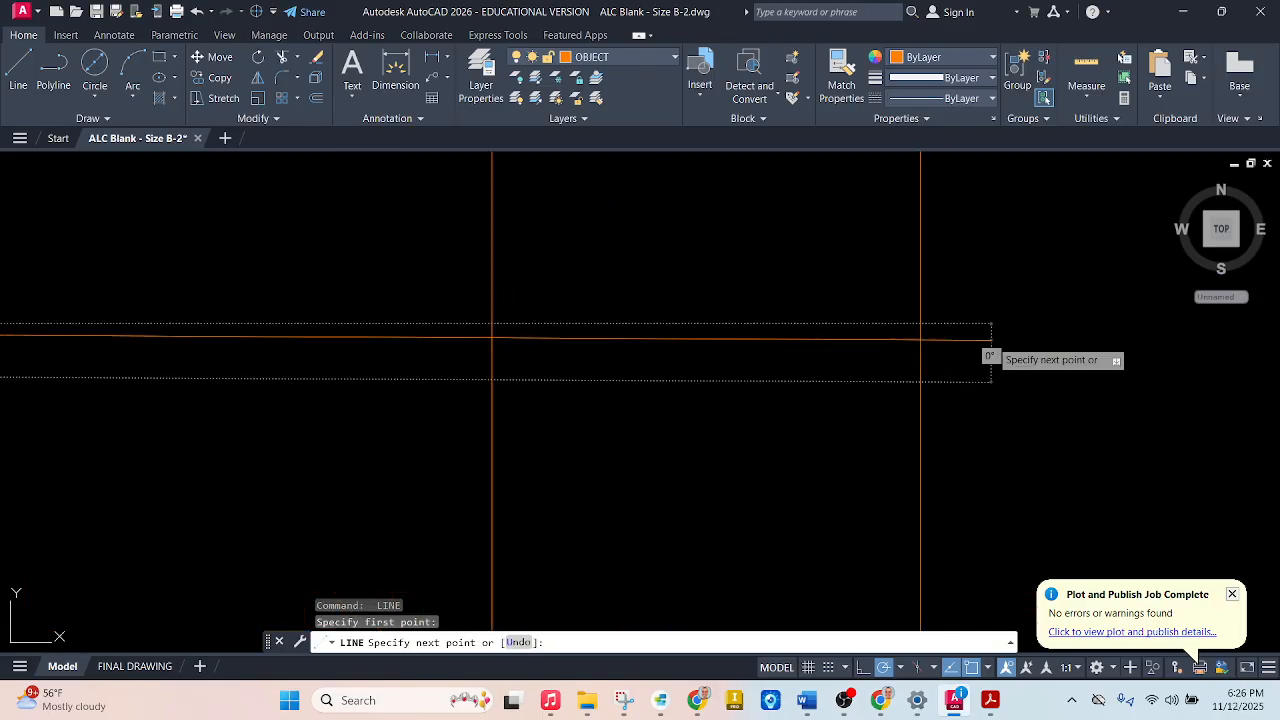
pyautogui.click(920, 324)
# Continue the line 1.5 down at 90° along the side view's back edge, then horizontally to the upright's front edge
pyautogui.scroll(-4, 914, 346)
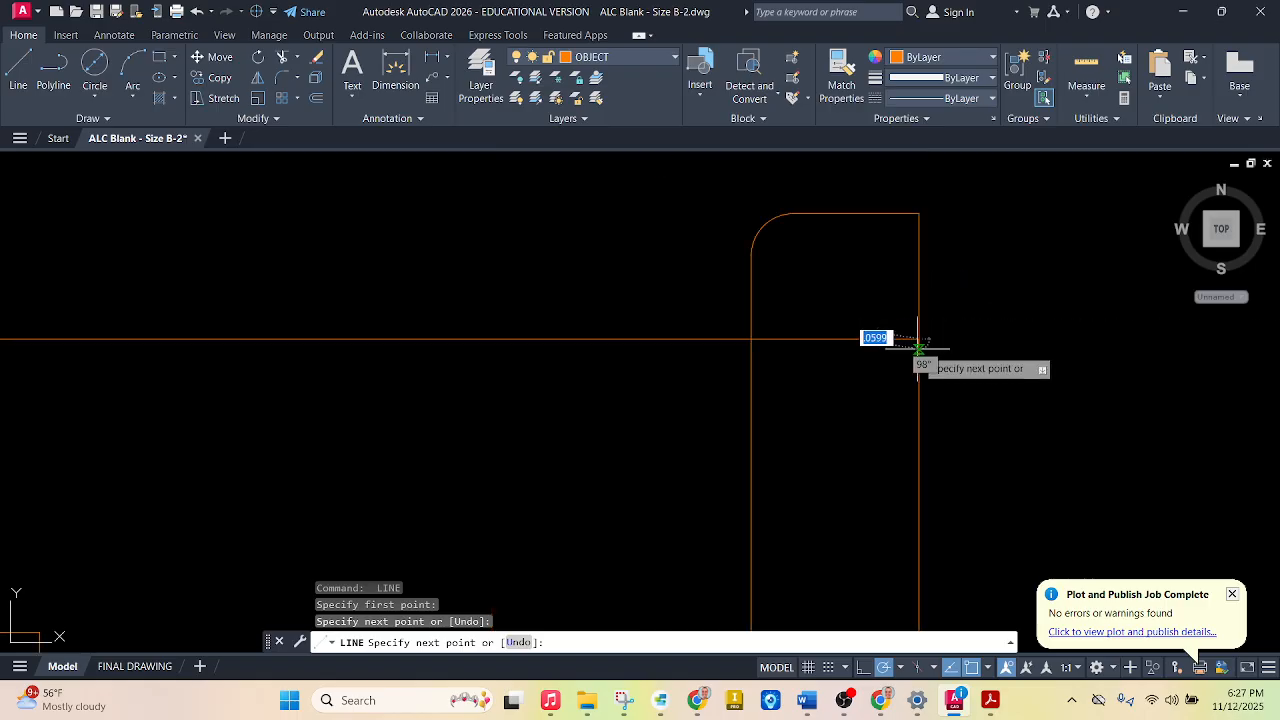
pyautogui.scroll(-4, 908, 445)
pyautogui.scroll(3, 917, 489)
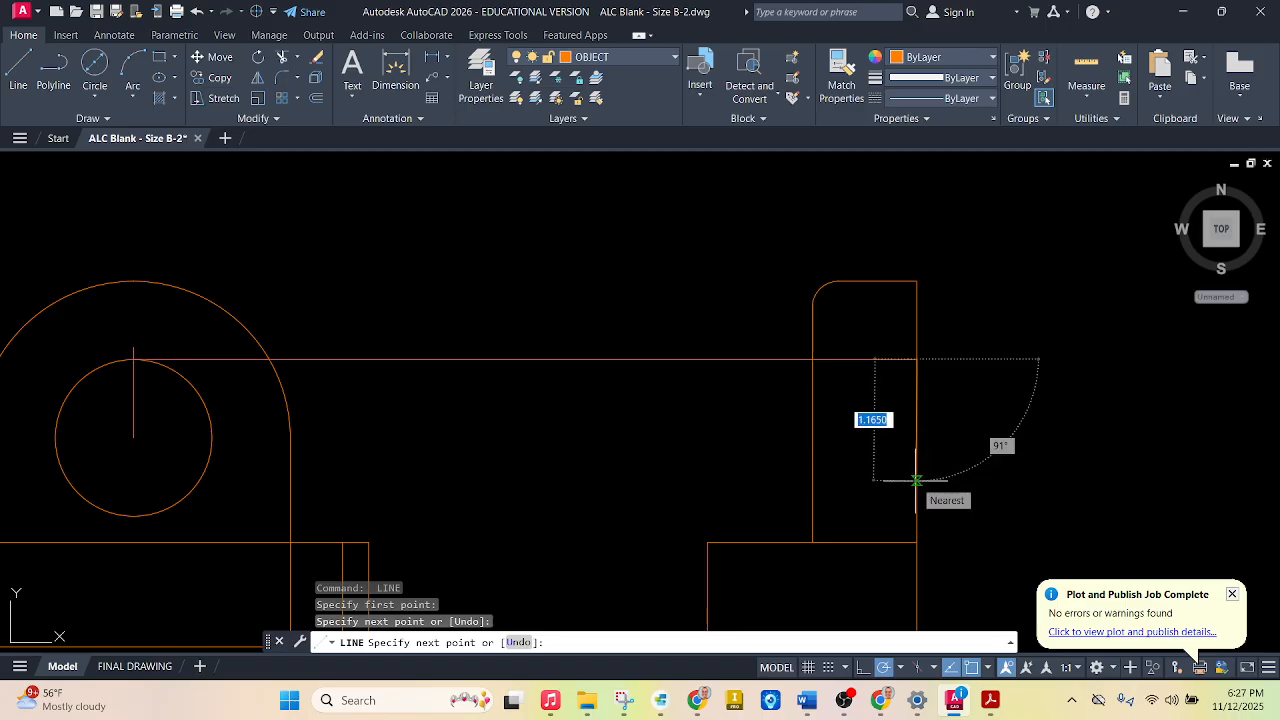
pyautogui.press('Tab')
pyautogui.write('90')
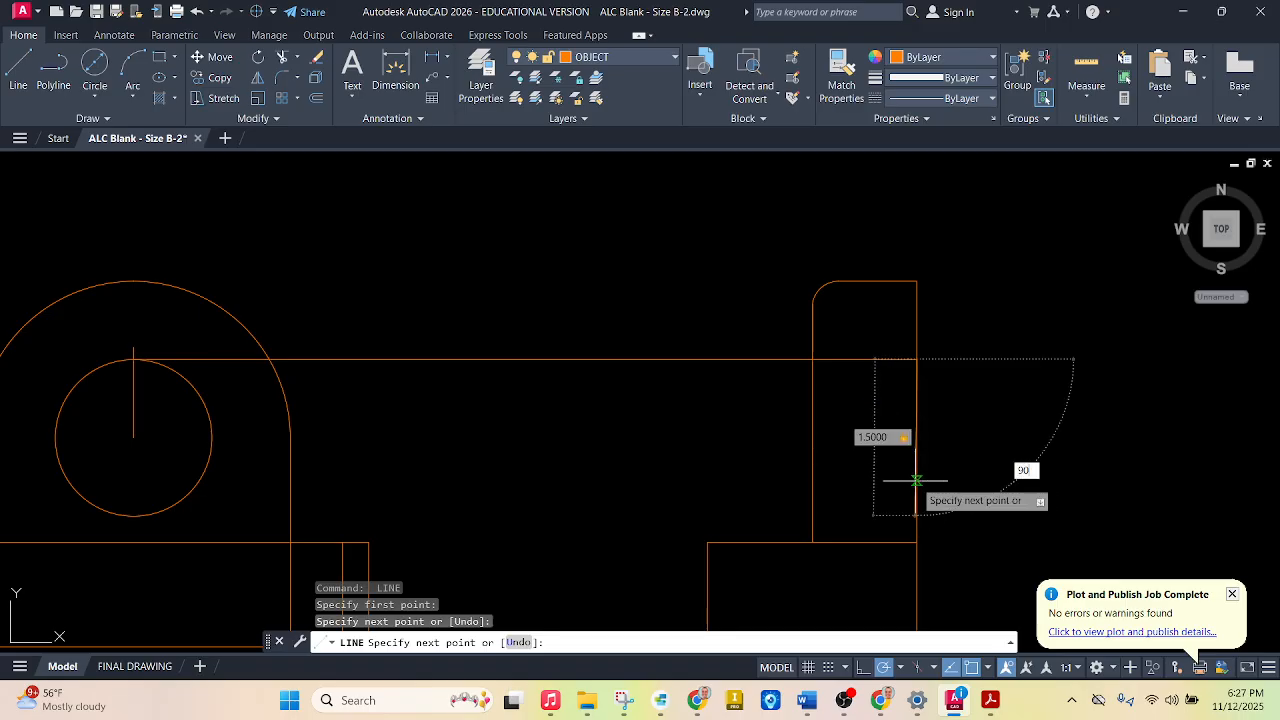
pyautogui.press('Return')
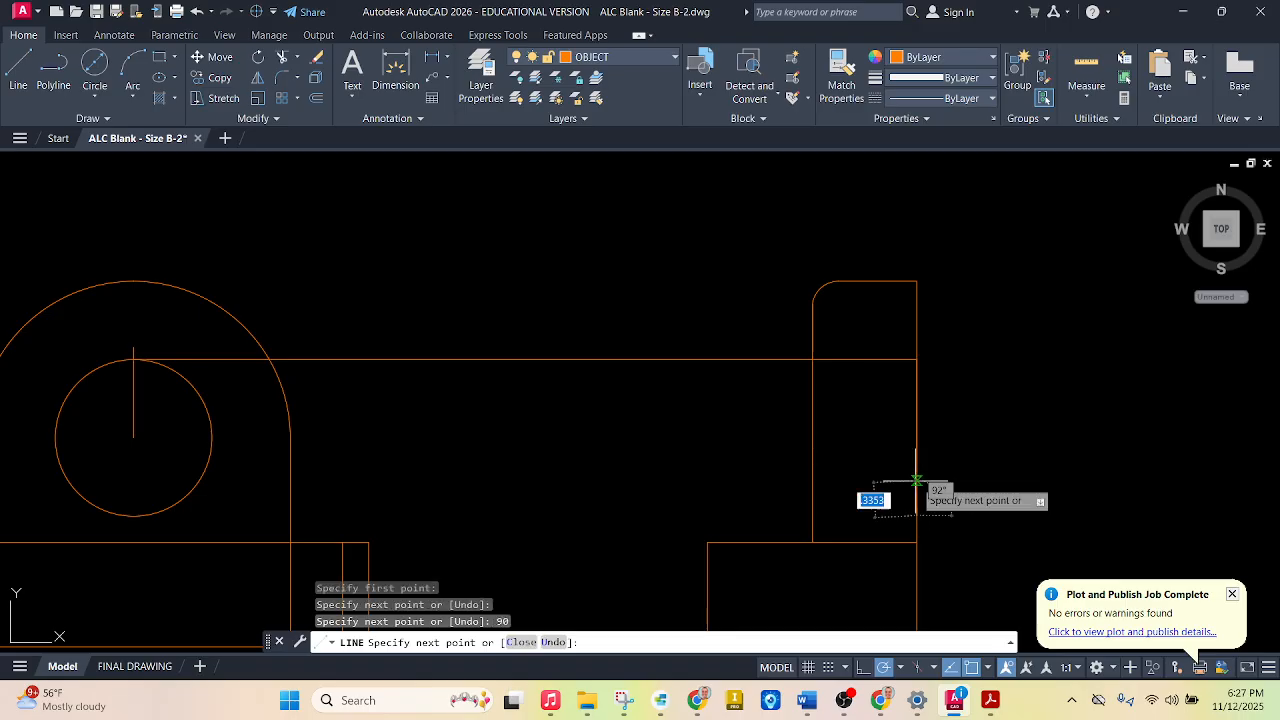
pyautogui.click(813, 516)
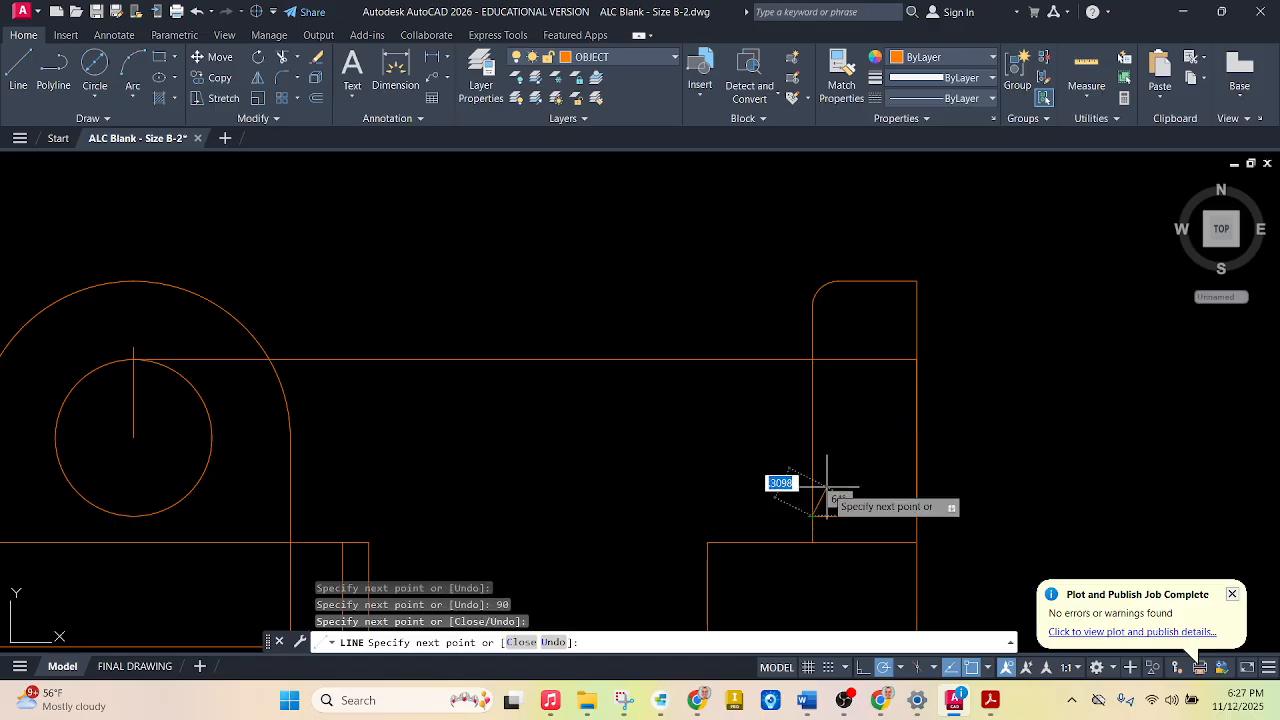
pyautogui.press('Escape')
# Trim away the horizontal projection line outside the side view's upright and the vertical construction line at the front view's large hole
pyautogui.write('tr')
pyautogui.press('Return')
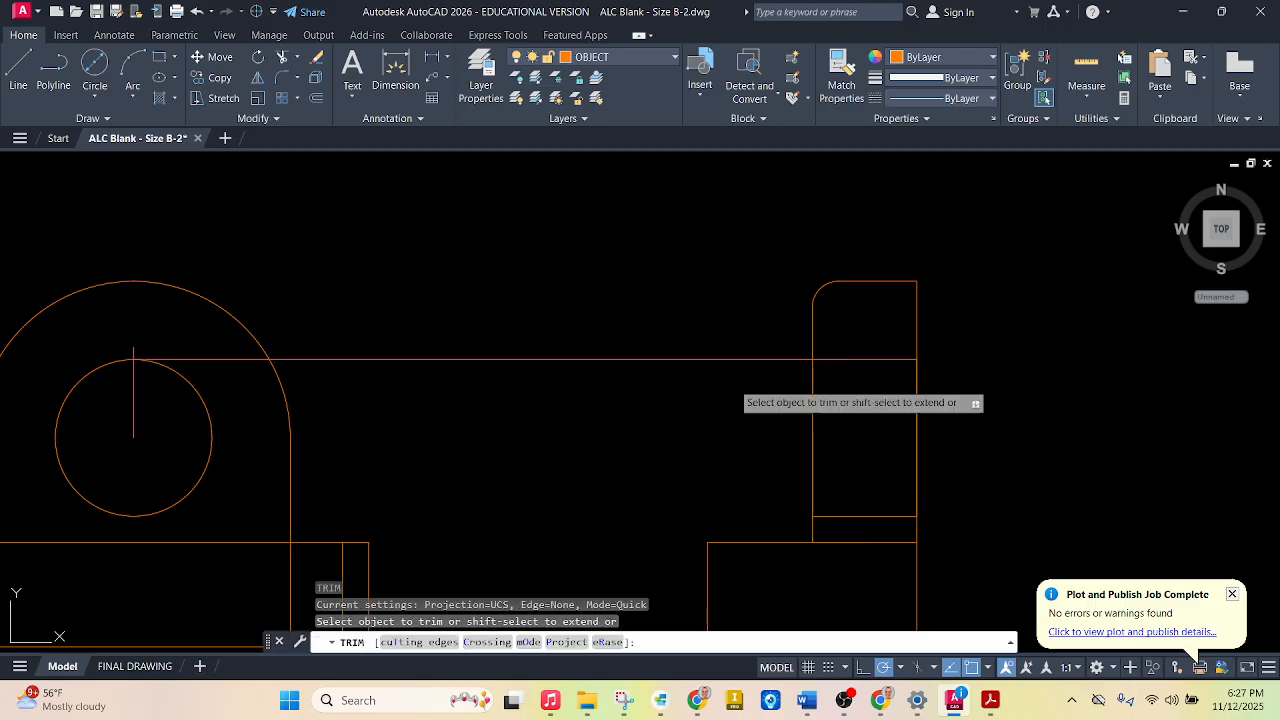
pyautogui.click(723, 345)
pyautogui.click(721, 375)
pyautogui.press('Return')
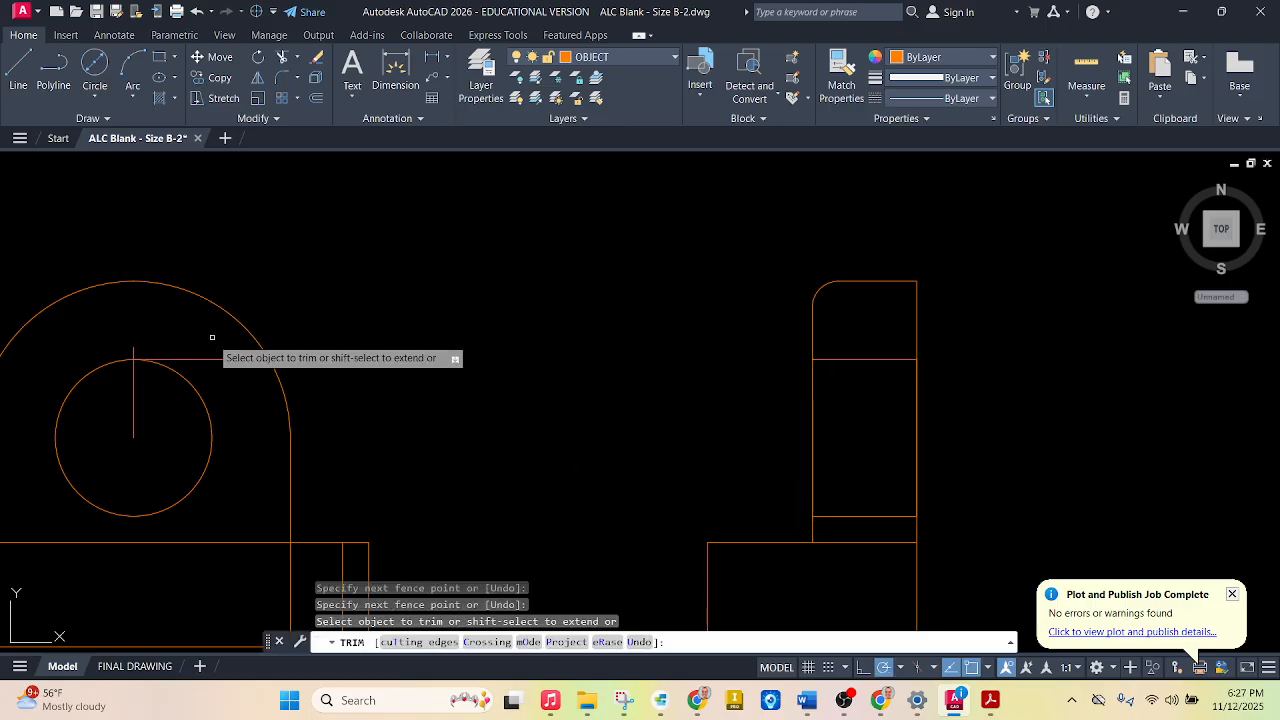
pyautogui.click(134, 386)
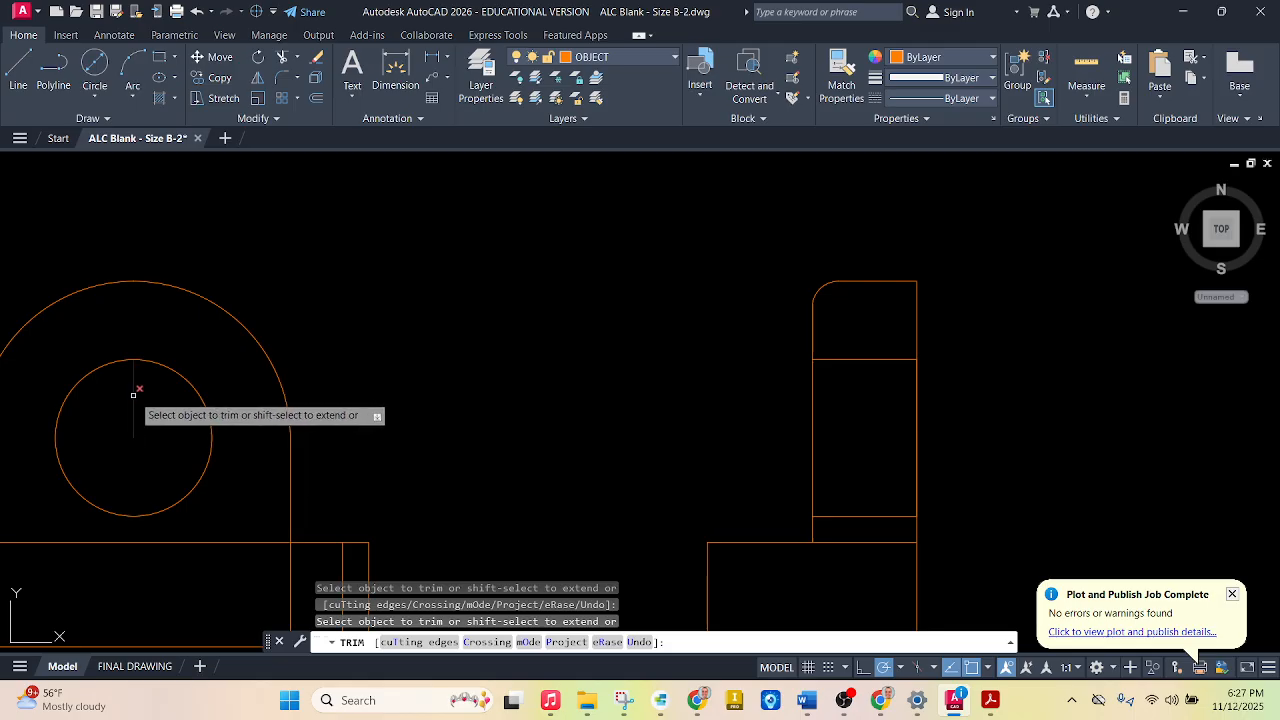
pyautogui.scroll(-5, 677, 337)
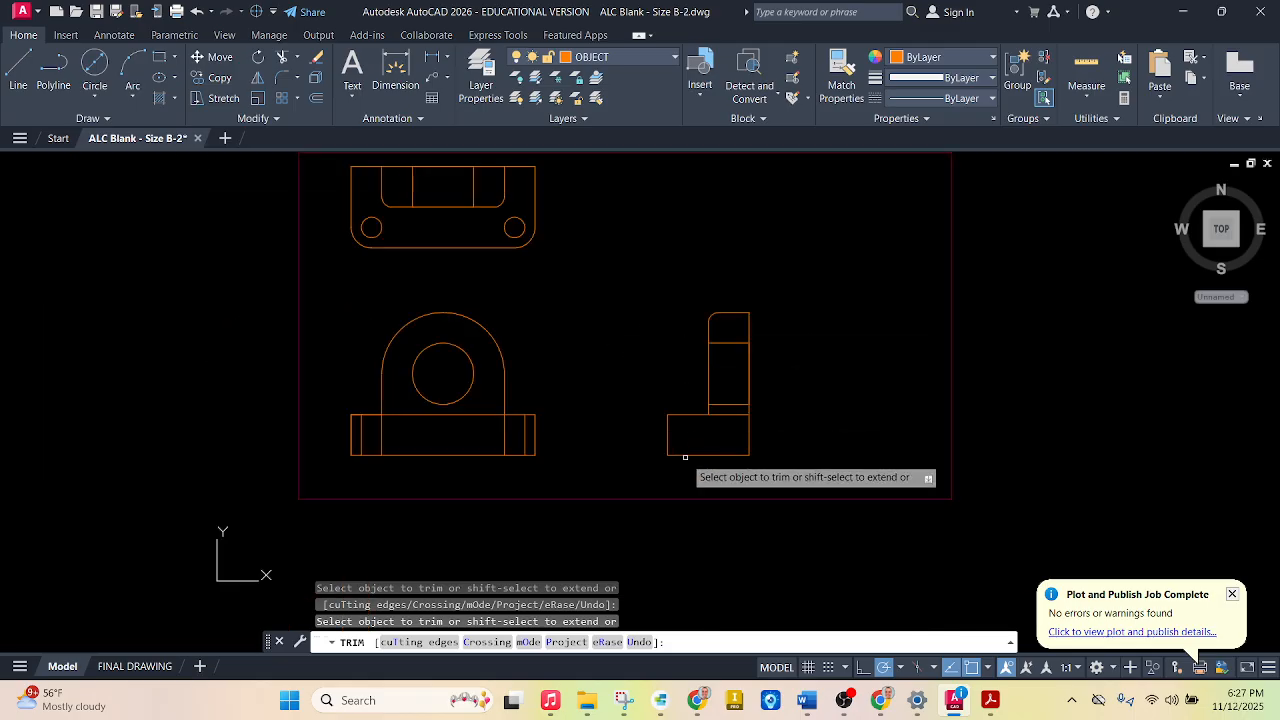
pyautogui.scroll(-1, 643, 323)
pyautogui.scroll(2, 617, 245)
pyautogui.scroll(-4, 612, 490)
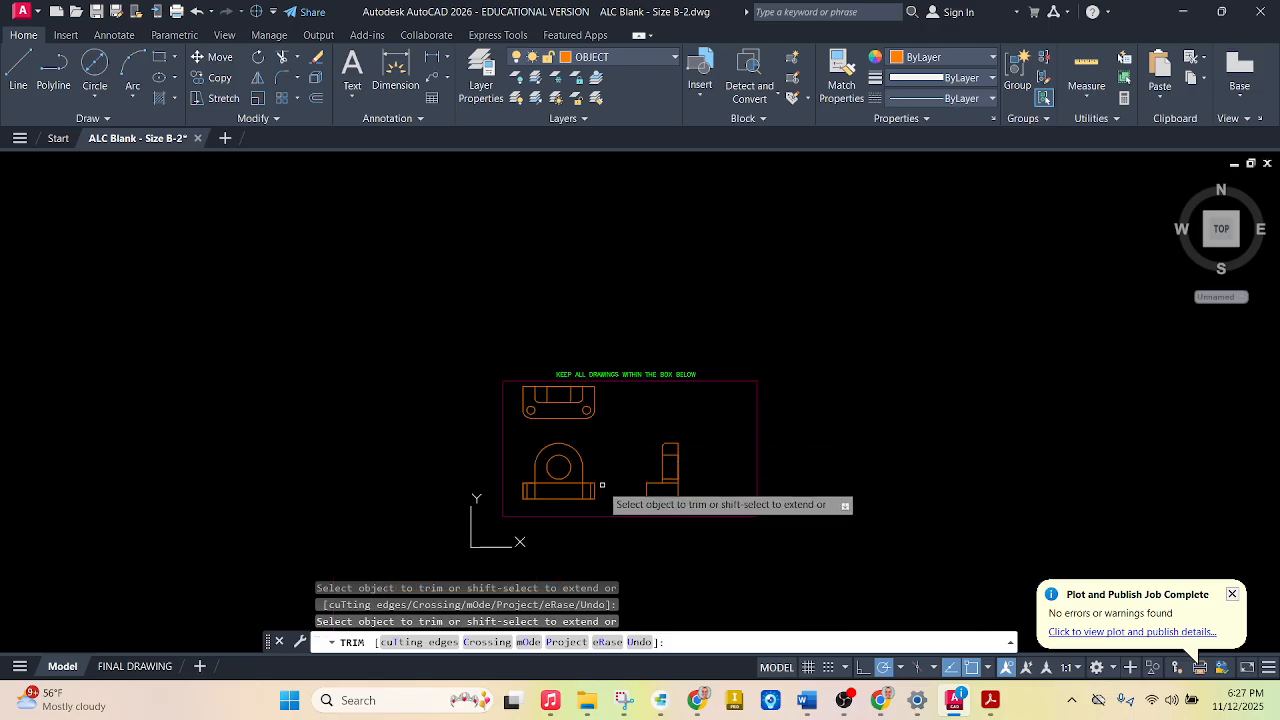
pyautogui.scroll(4, 602, 487)
pyautogui.press('Escape')
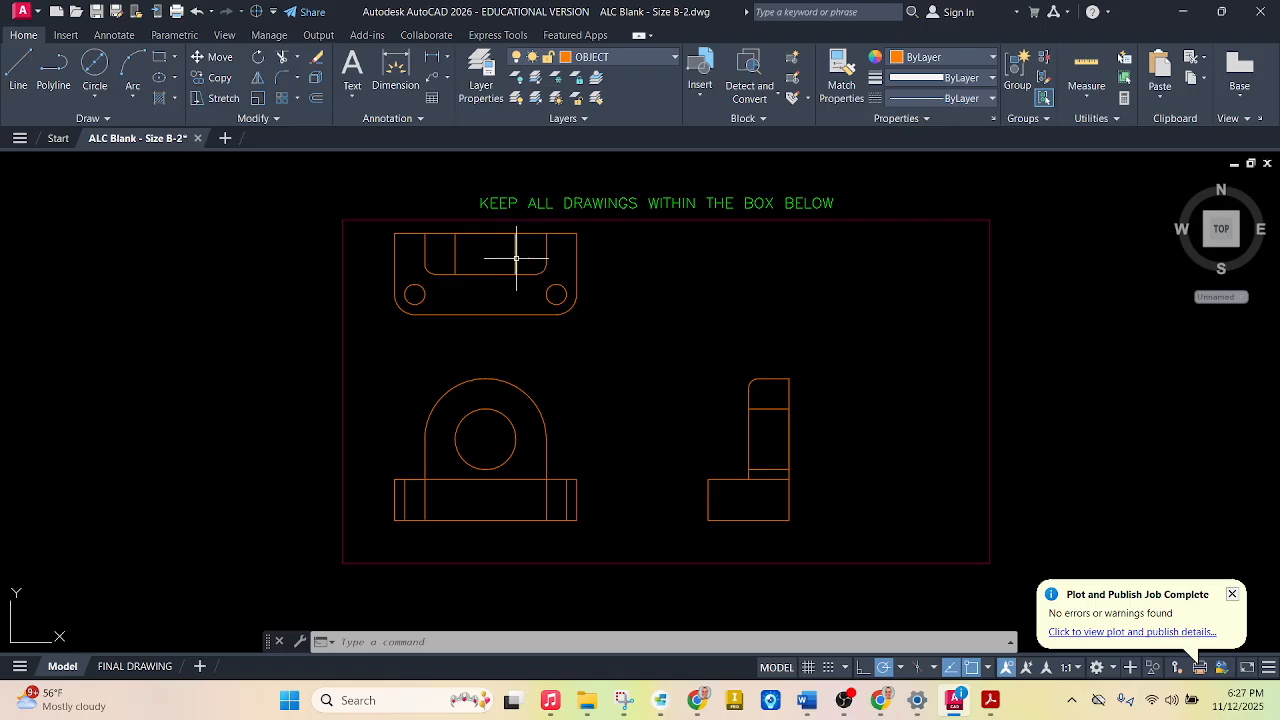
# Move the hole edge lines in all three views and the upright's side lines within the front view's base to the HIDDEN layer
pyautogui.click(404, 500)
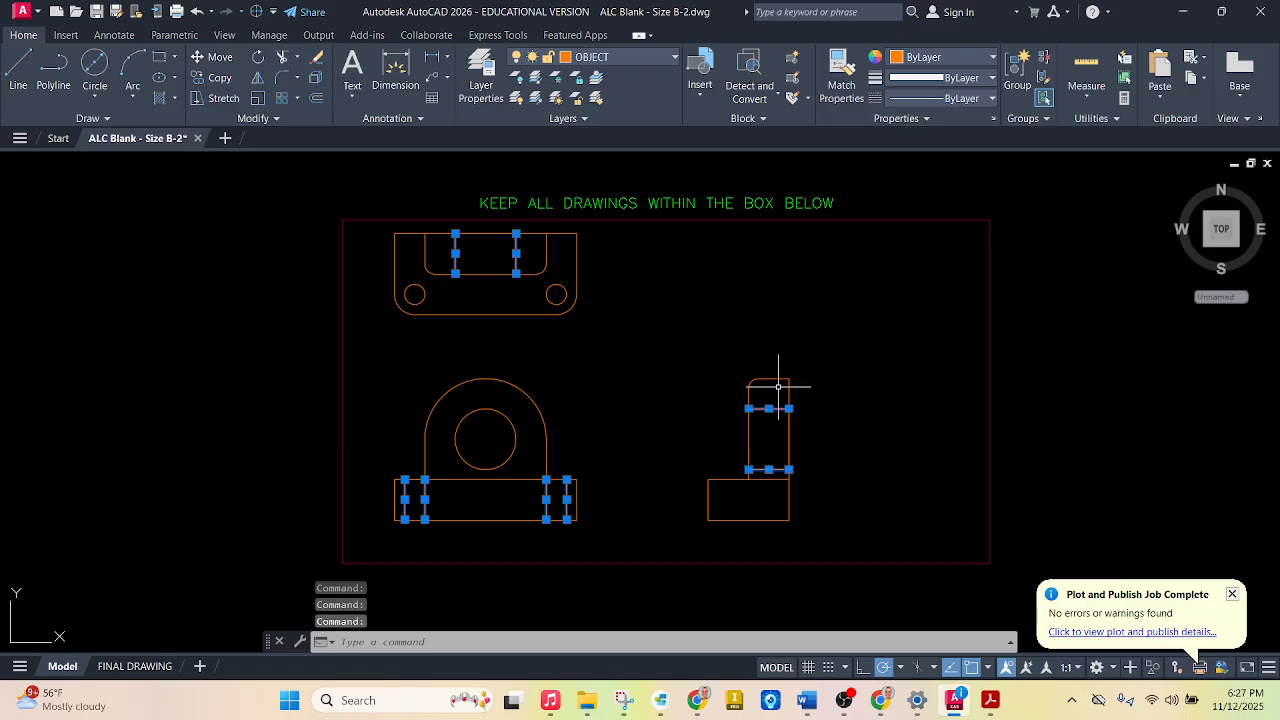
pyautogui.click(643, 58)
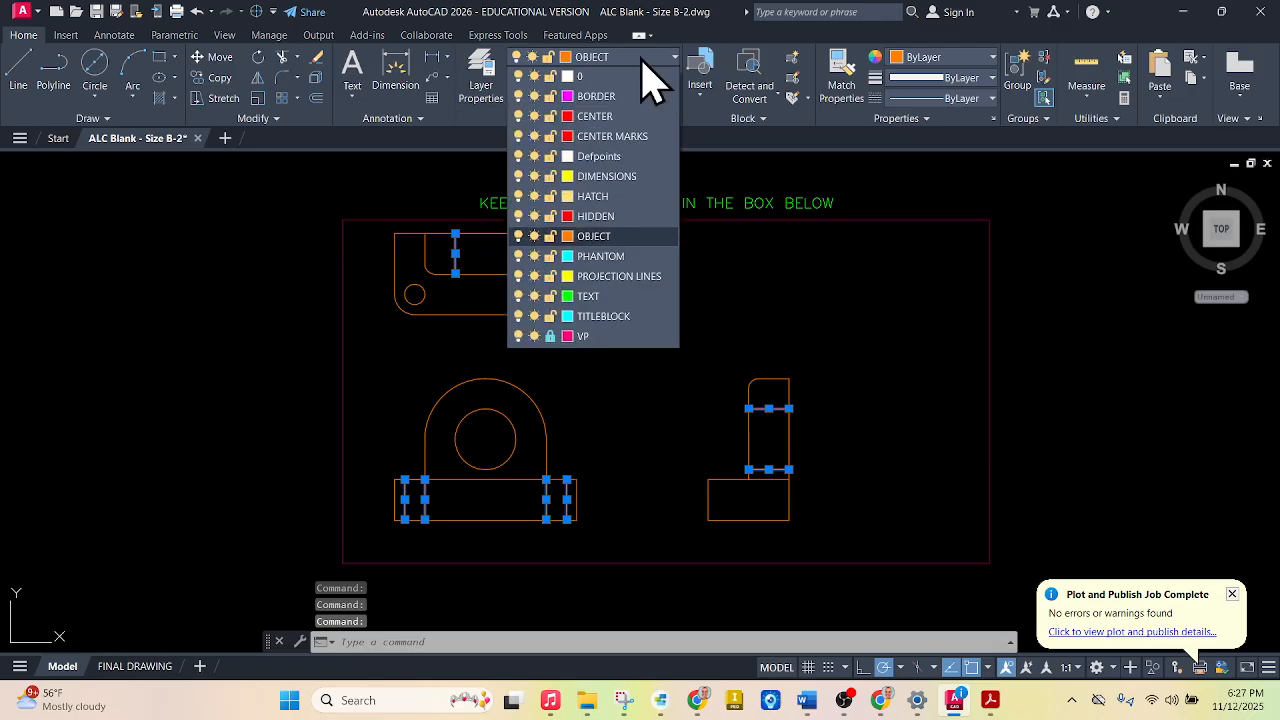
pyautogui.click(595, 216)
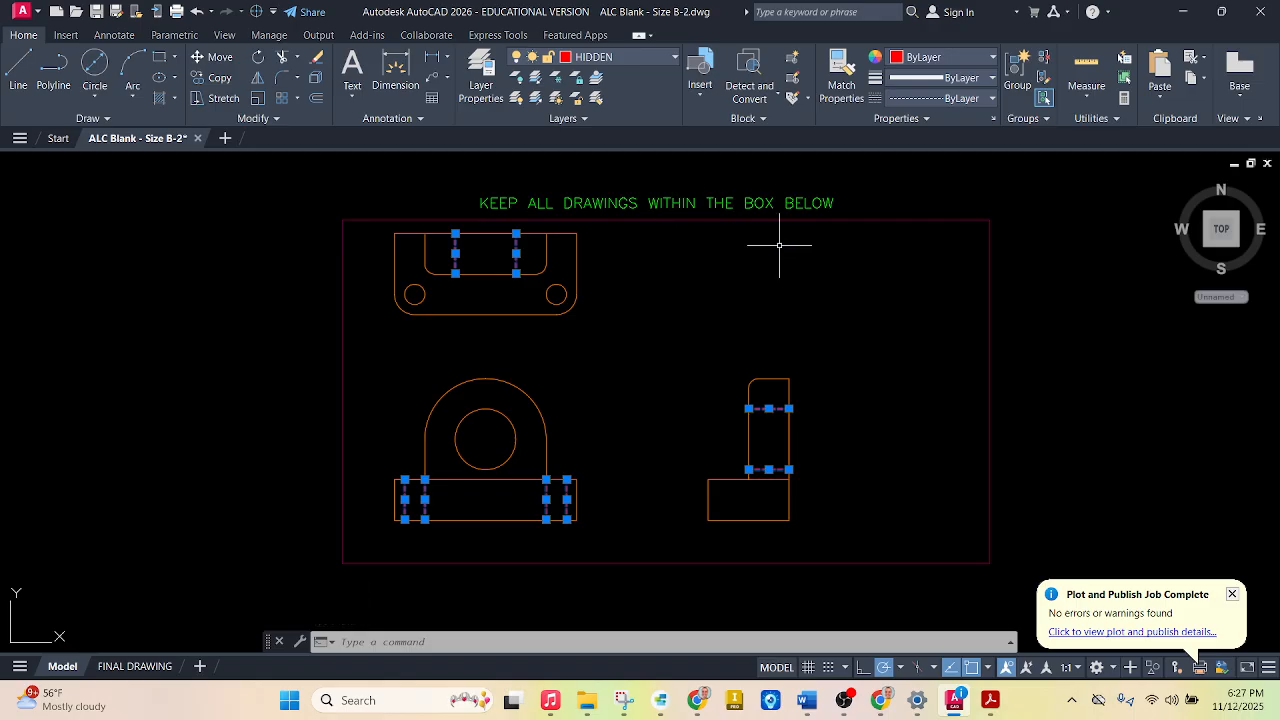
# In the side view, draw a line 0.25 along the base's top edge from its left corner, continuing vertically down to the bottom edge
pyautogui.press('Escape')
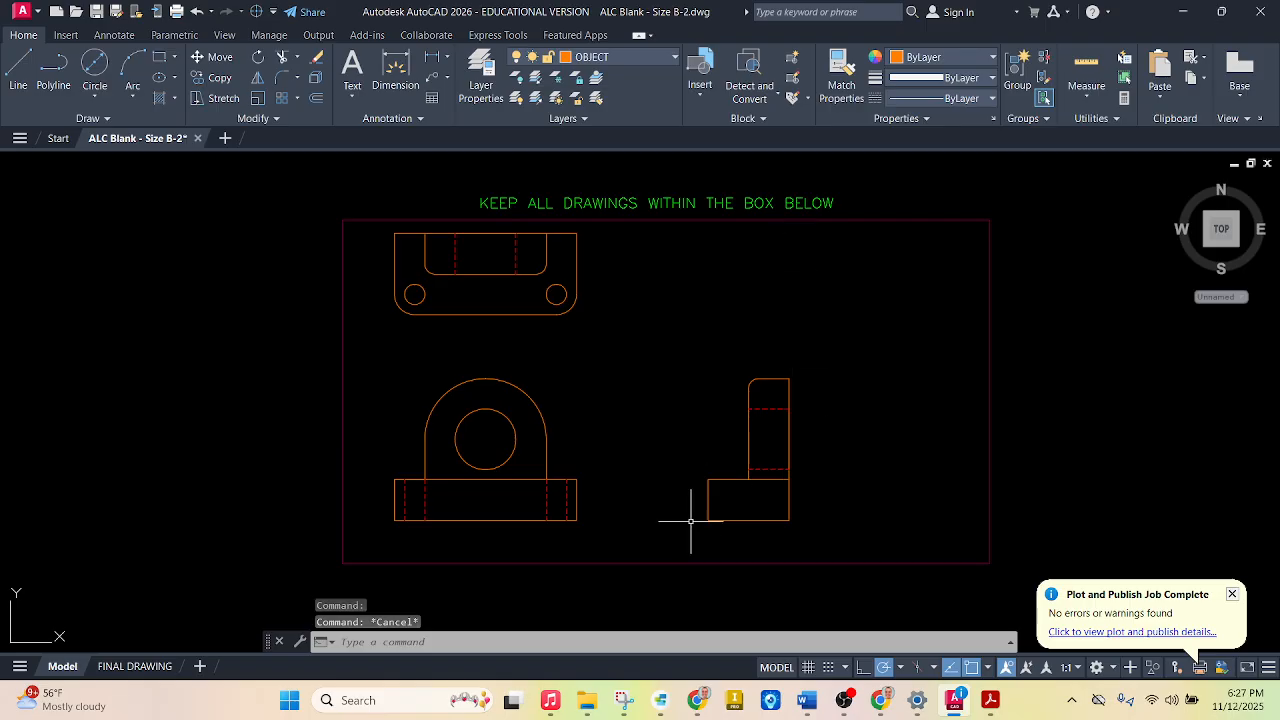
pyautogui.scroll(4, 690, 521)
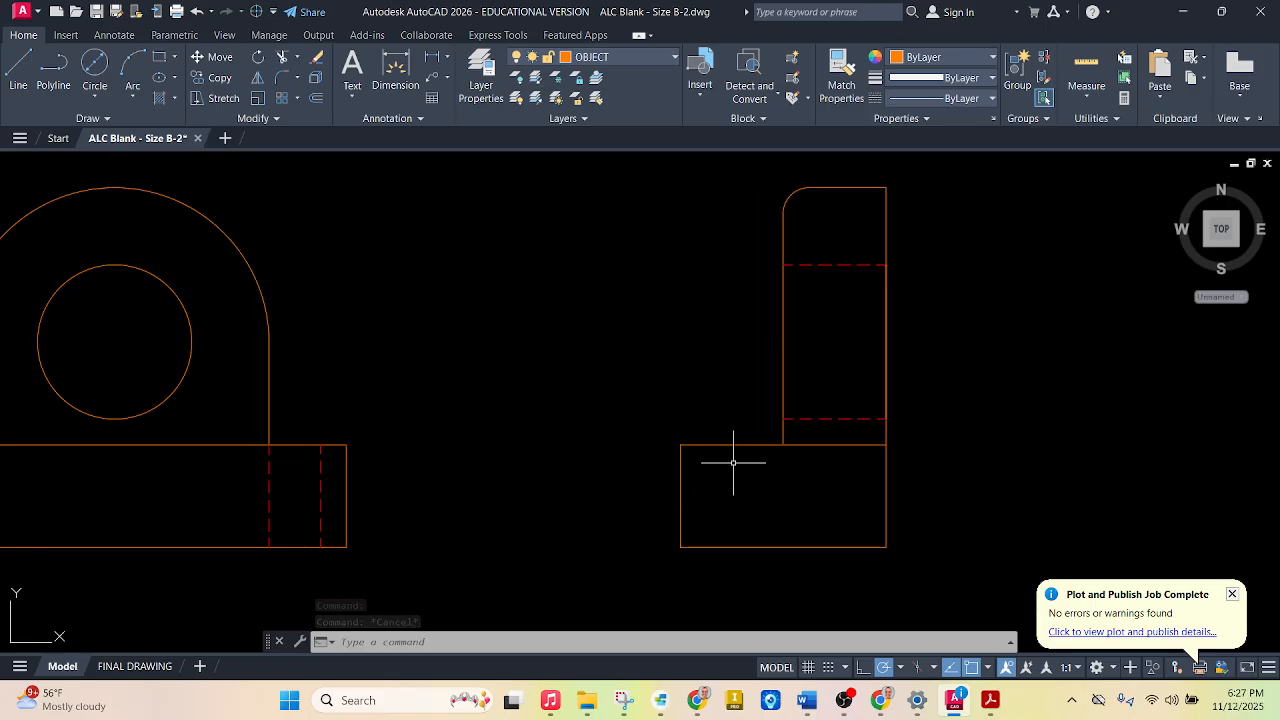
pyautogui.scroll(-2, 733, 462)
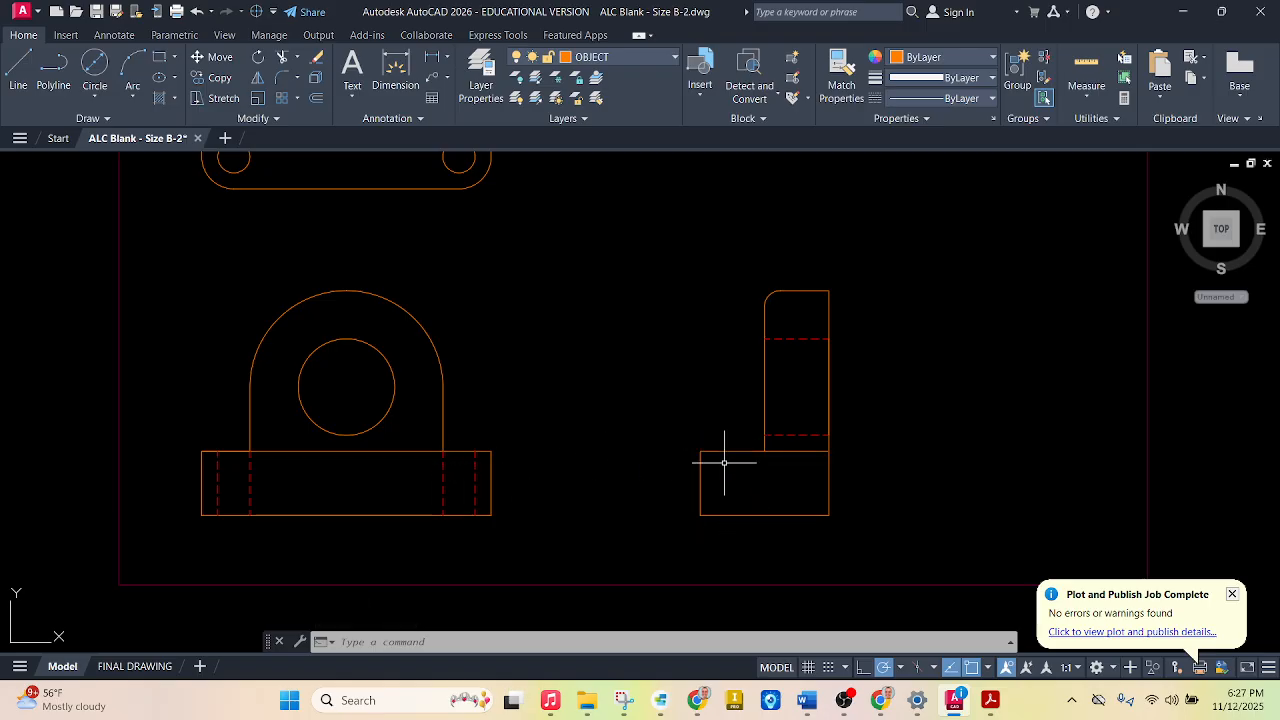
pyautogui.scroll(2, 733, 458)
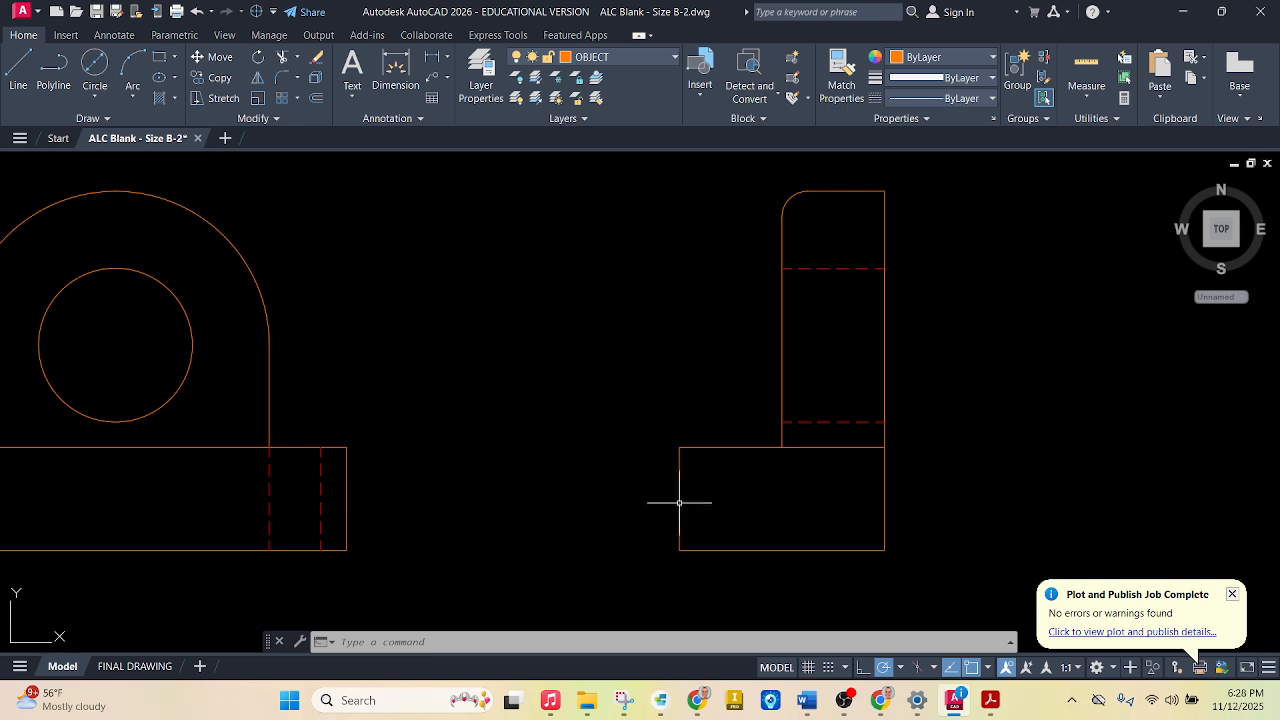
pyautogui.click(25, 75)
pyautogui.scroll(2, 671, 463)
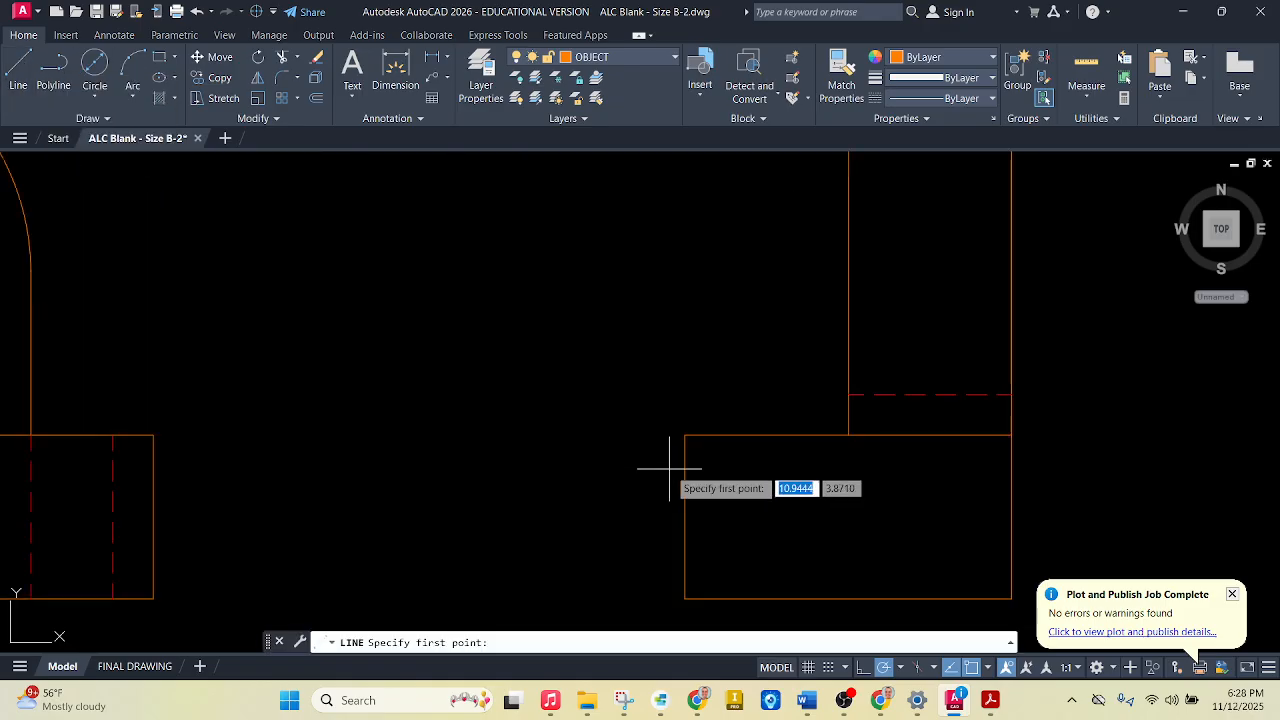
pyautogui.click(686, 435)
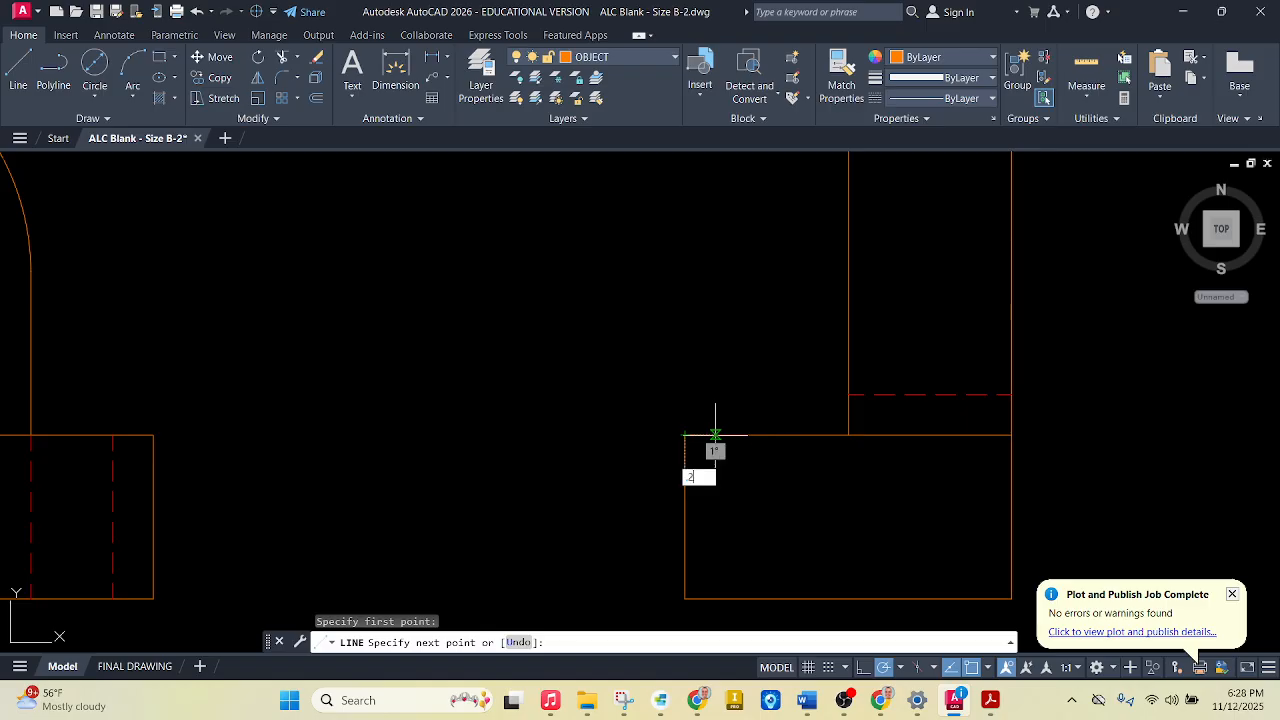
pyautogui.write('.25')
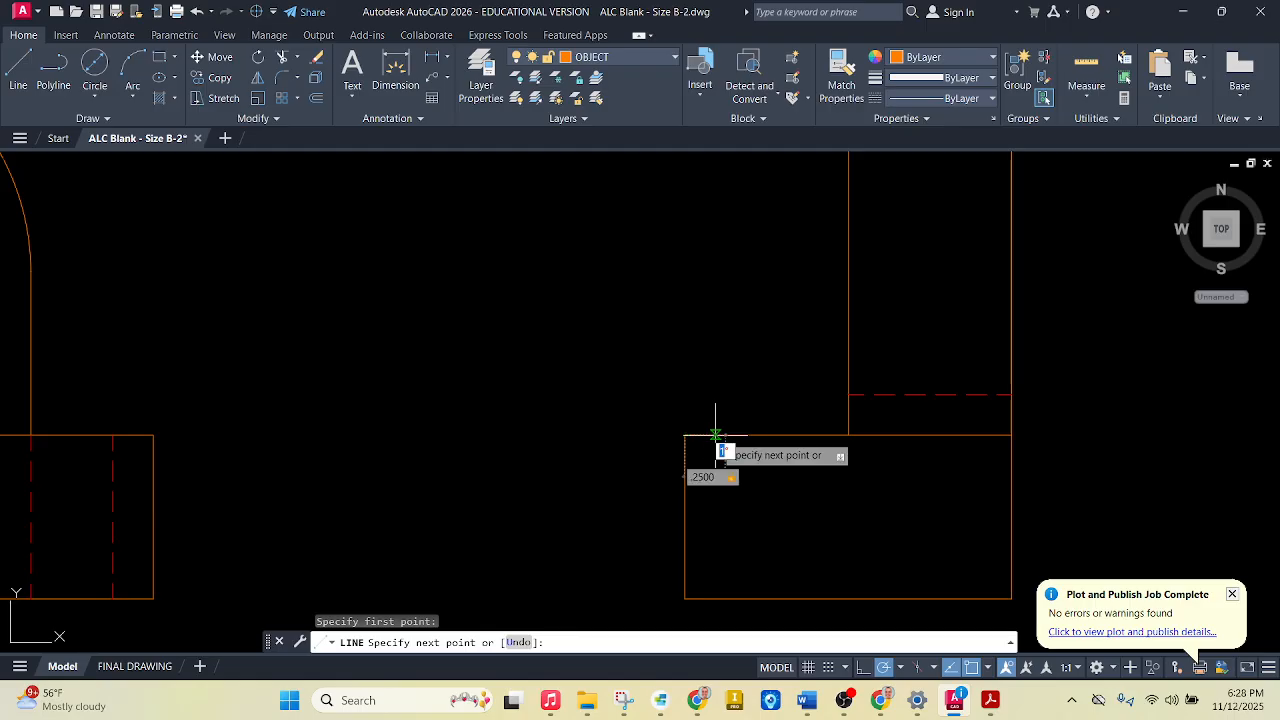
pyautogui.press('Return')
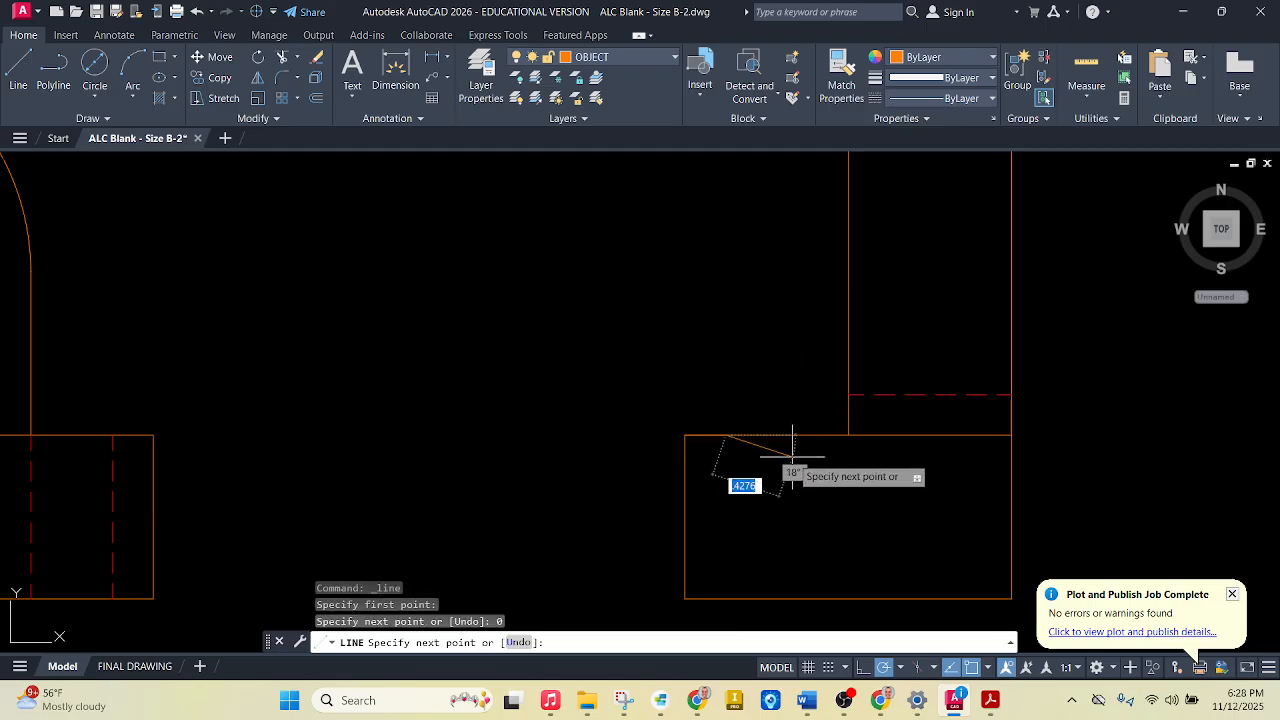
pyautogui.scroll(4, 770, 450)
pyautogui.scroll(-4, 711, 348)
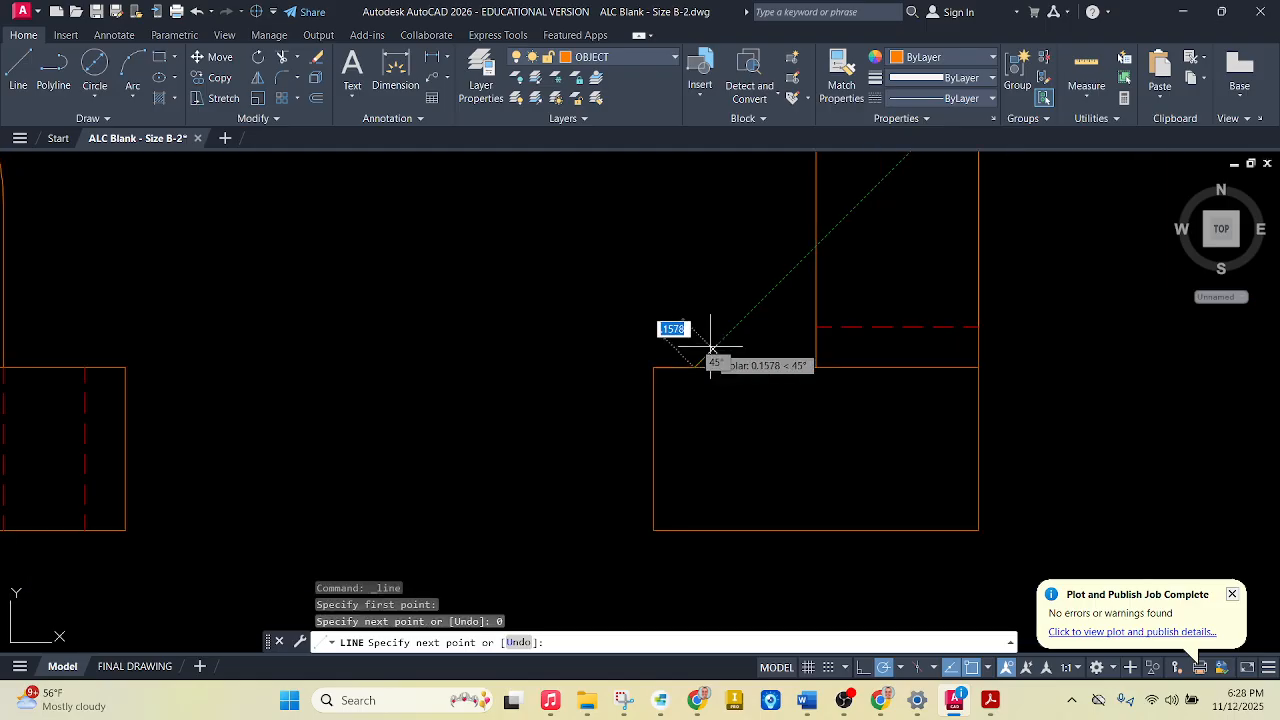
pyautogui.click(694, 530)
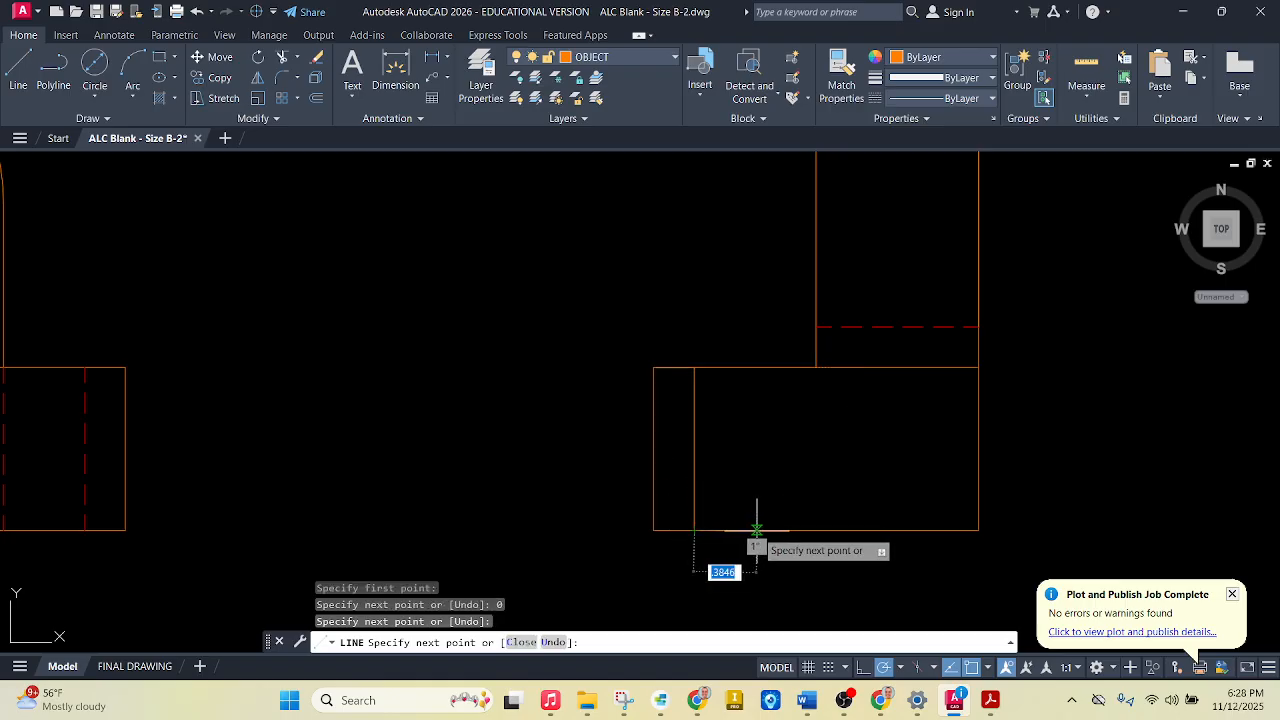
# Continue the line 0.50 to the right along the base's bottom edge and vertically up past the top edge
pyautogui.press('Tab')
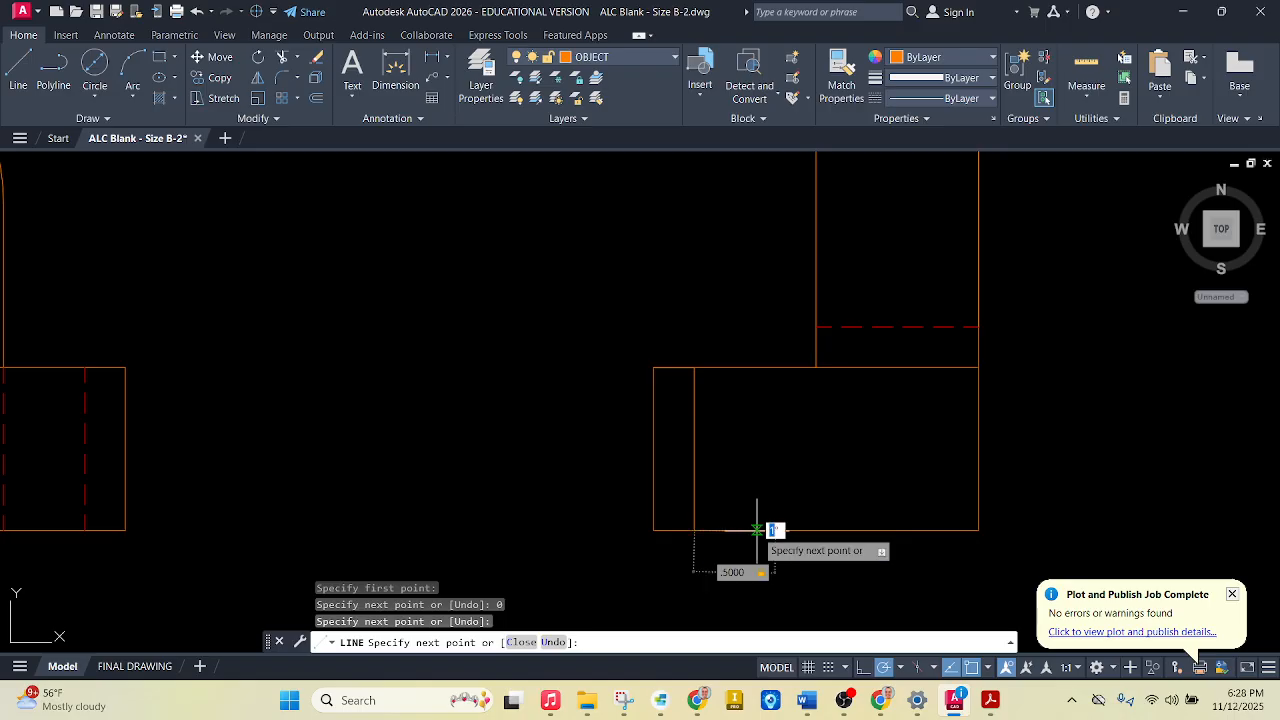
pyautogui.press('Return')
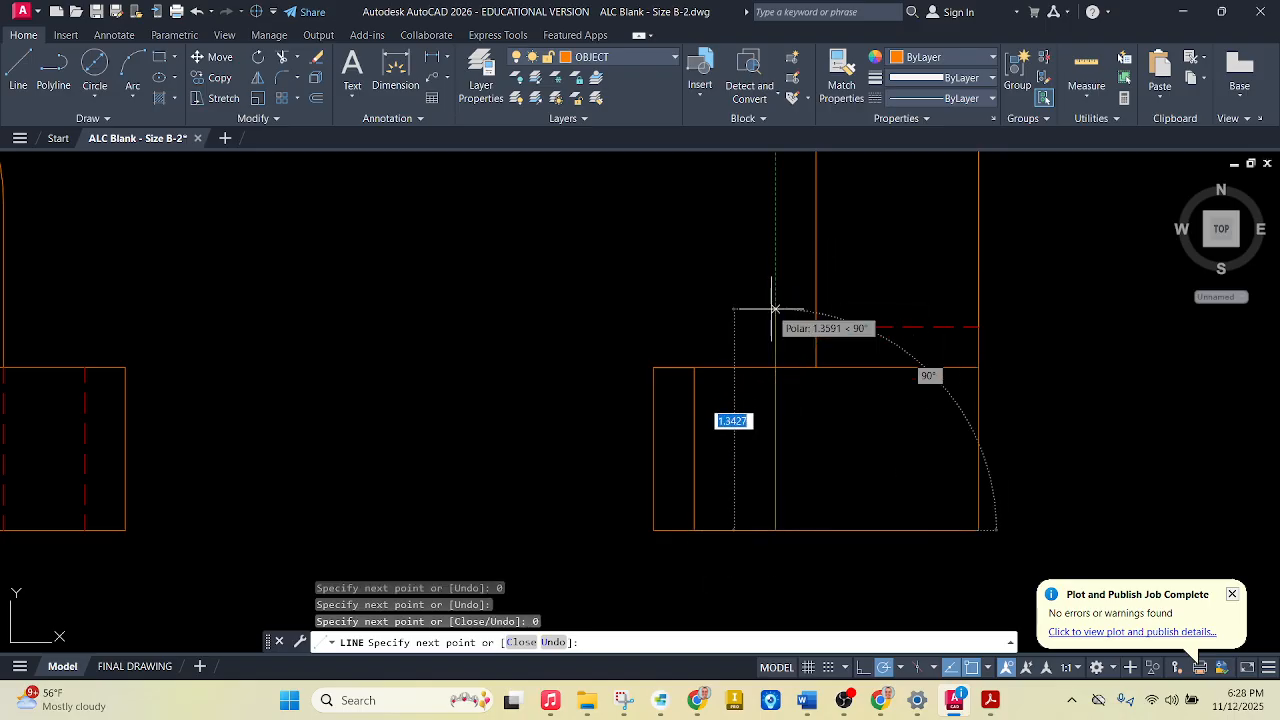
pyautogui.click(775, 352)
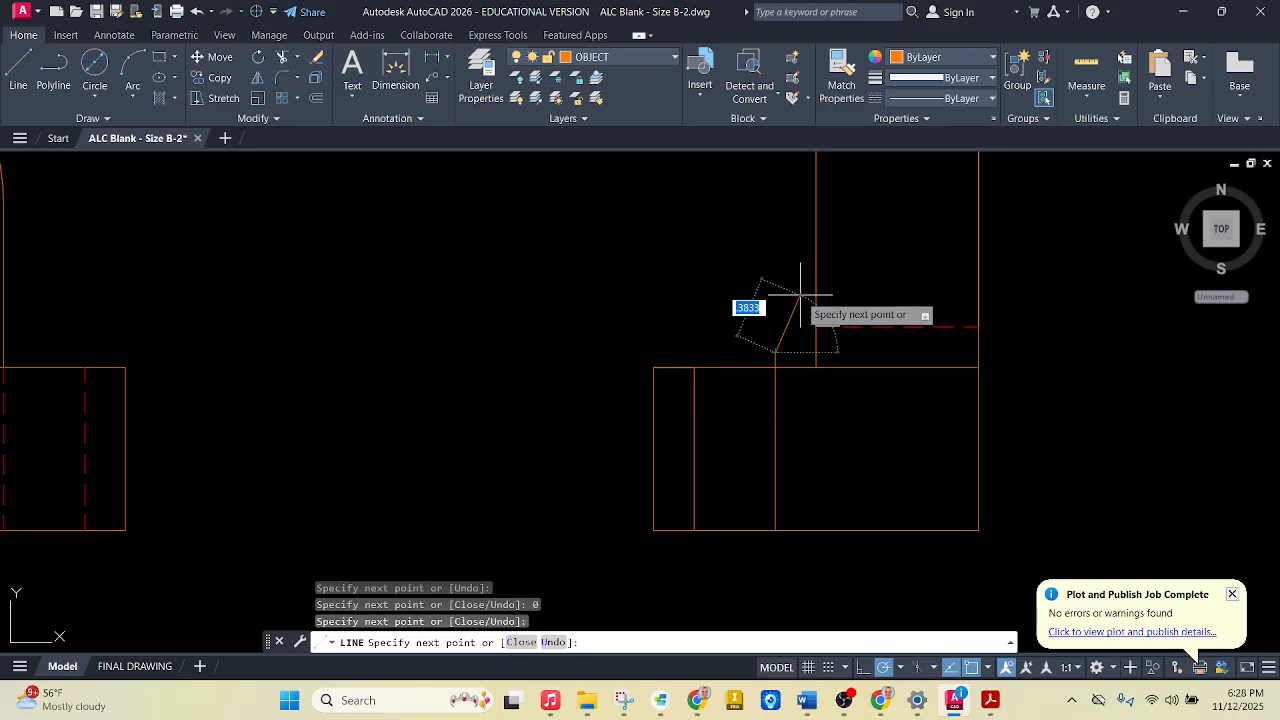
pyautogui.press('Escape')
# Trim the short line end that projects above the base's top edge in the side view
pyautogui.write('tr')
pyautogui.press('Return')
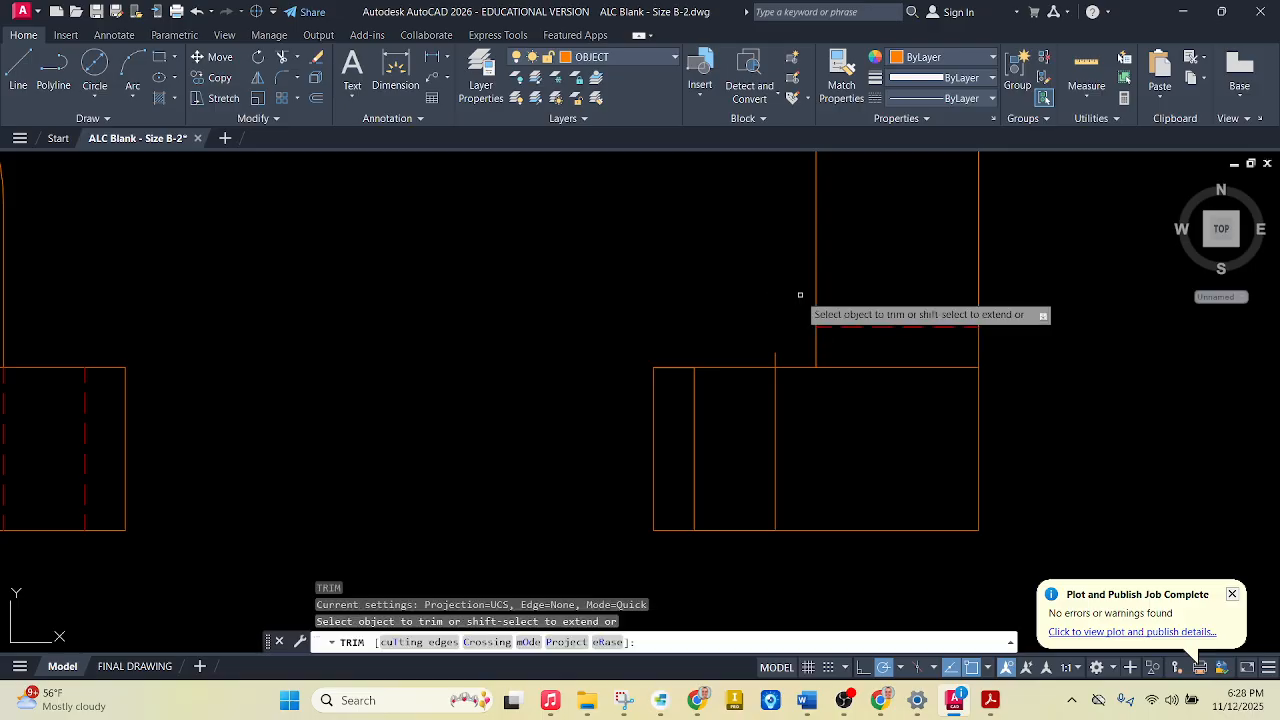
pyautogui.click(771, 357)
pyautogui.click(776, 352)
pyautogui.press('Return')
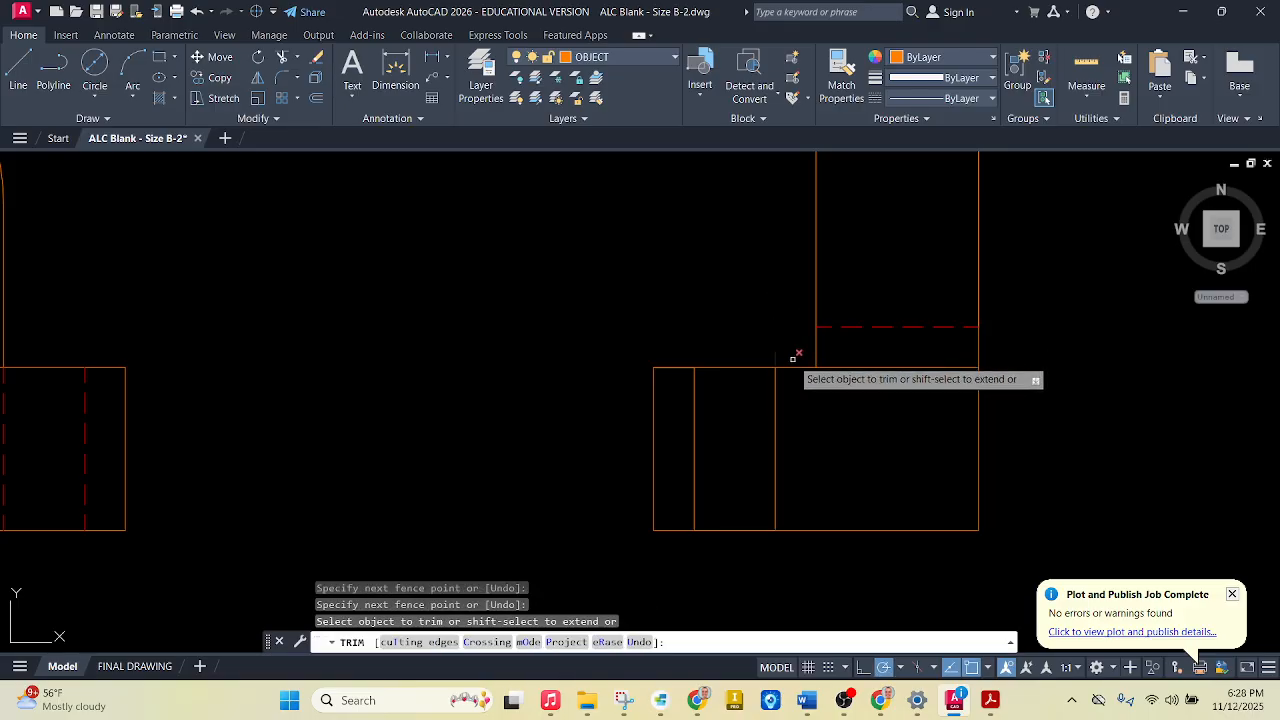
pyautogui.click(733, 524)
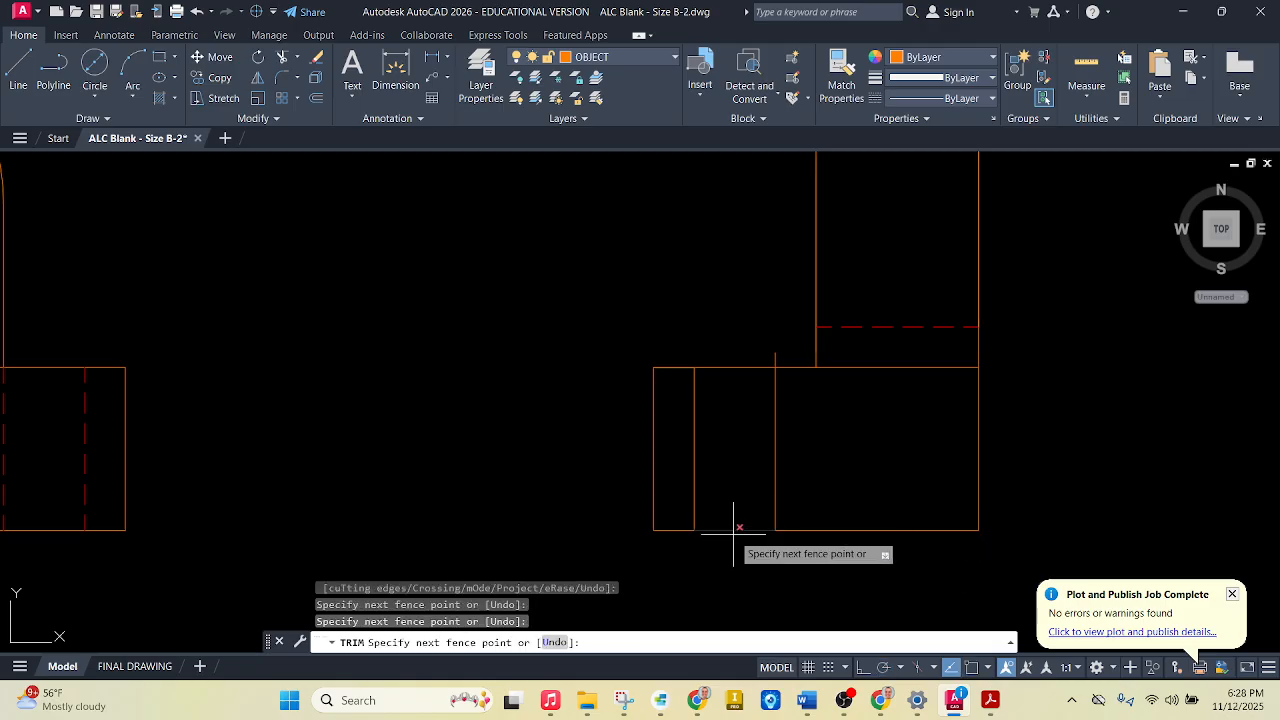
pyautogui.press('Return')
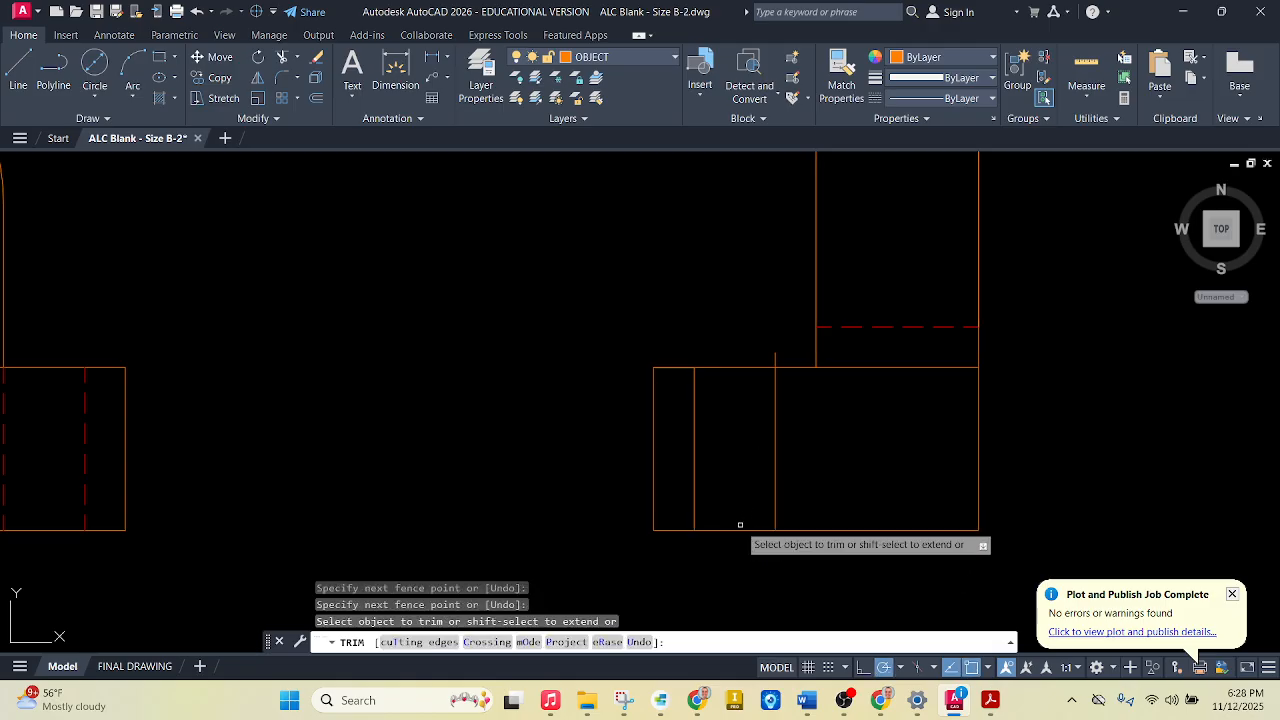
pyautogui.click(776, 357)
pyautogui.press('Escape')
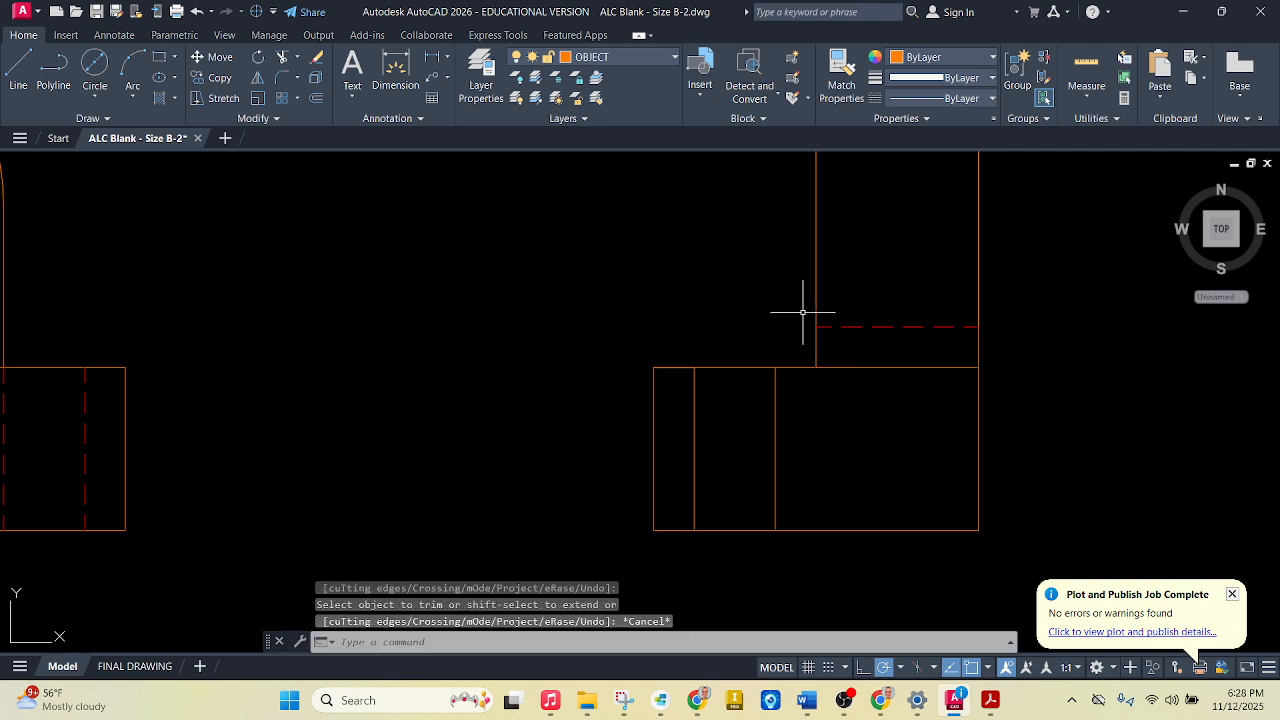
# Move the two new vertical hole lines in the side-view base to the HIDDEN layer
pyautogui.click(804, 418)
pyautogui.click(686, 461)
pyautogui.click(578, 57)
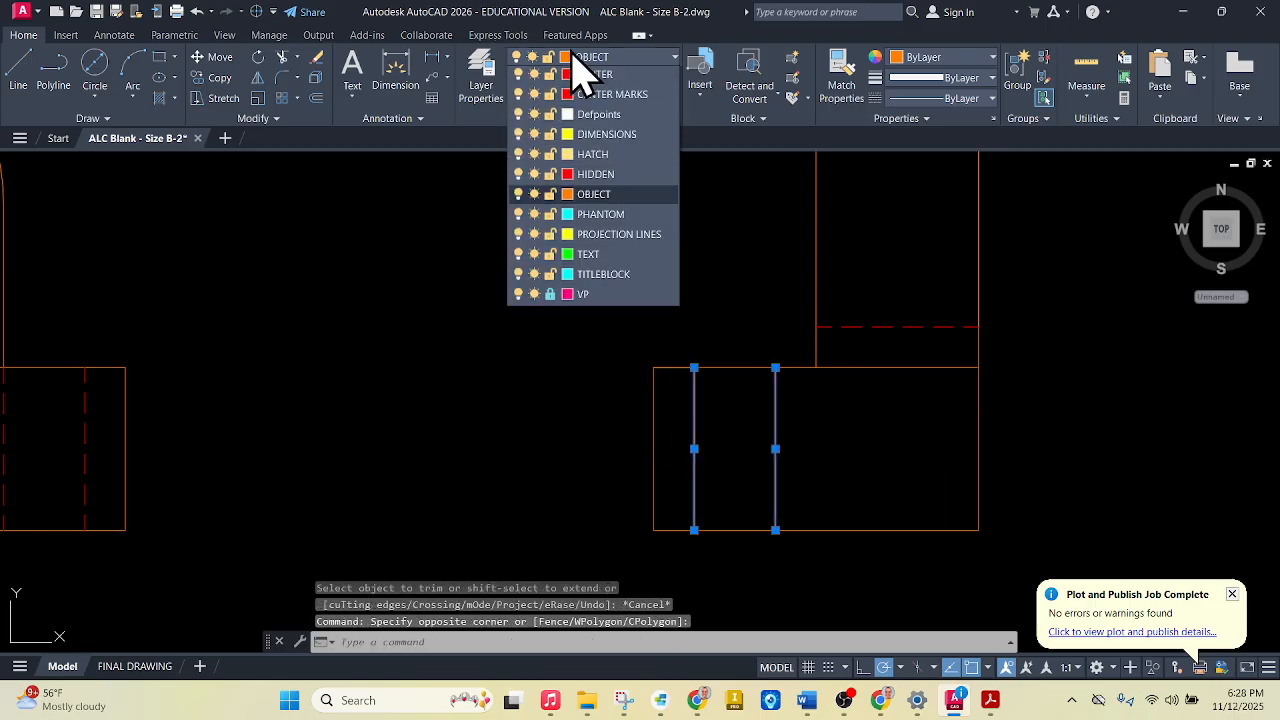
pyautogui.click(621, 220)
pyautogui.press('Escape')
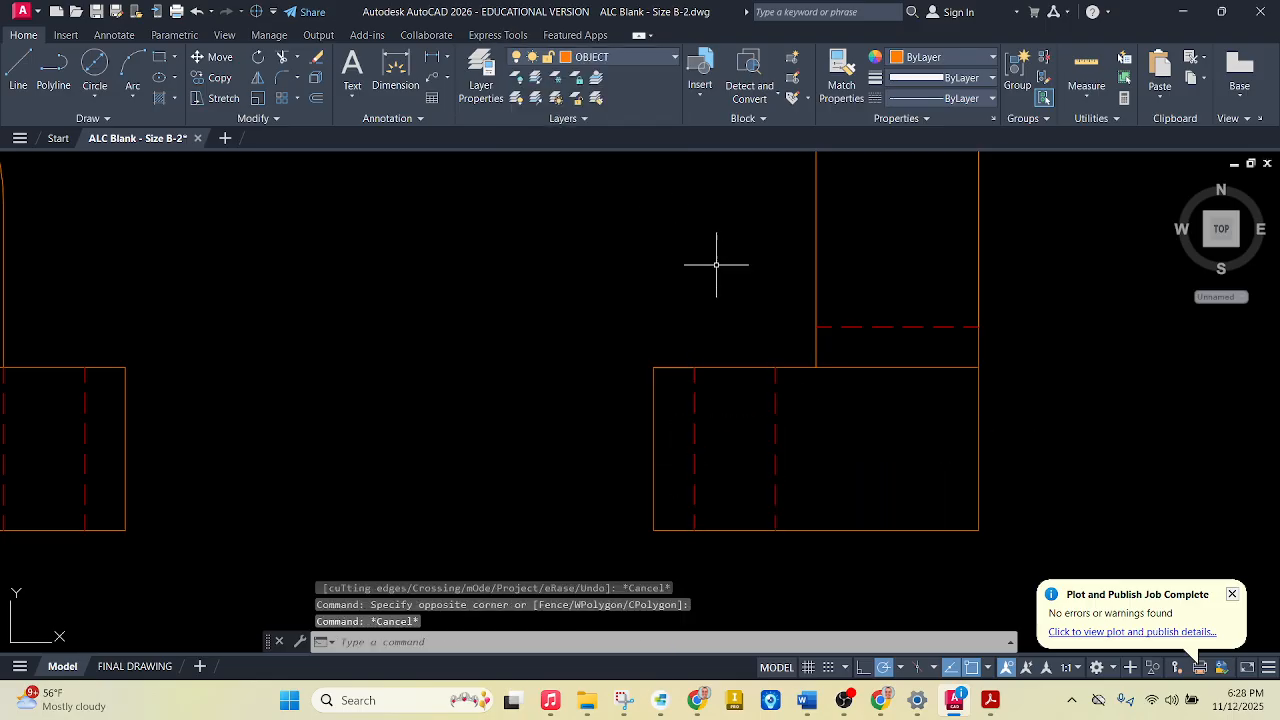
# Switch to the PDF reference in Adobe Acrobat to examine the shaded views, and return to the AutoCAD drawing
pyautogui.scroll(-5, 714, 266)
pyautogui.scroll(3, 614, 263)
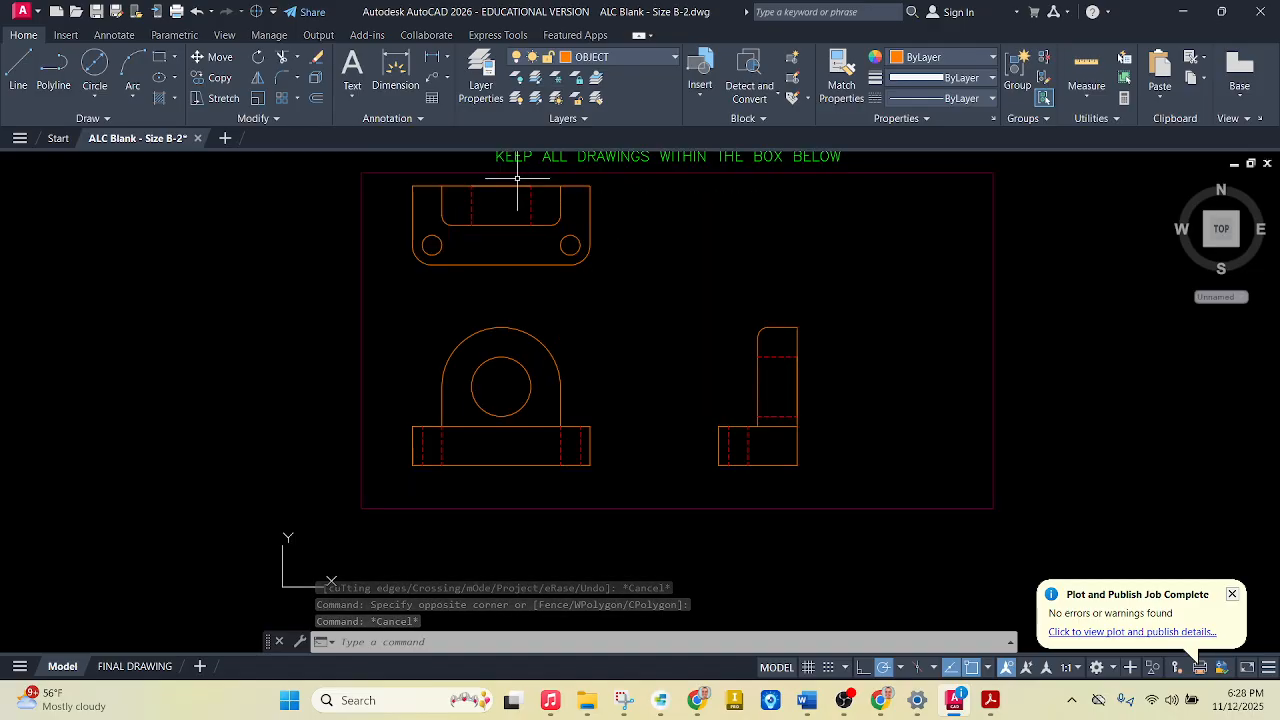
pyautogui.scroll(2, 518, 178)
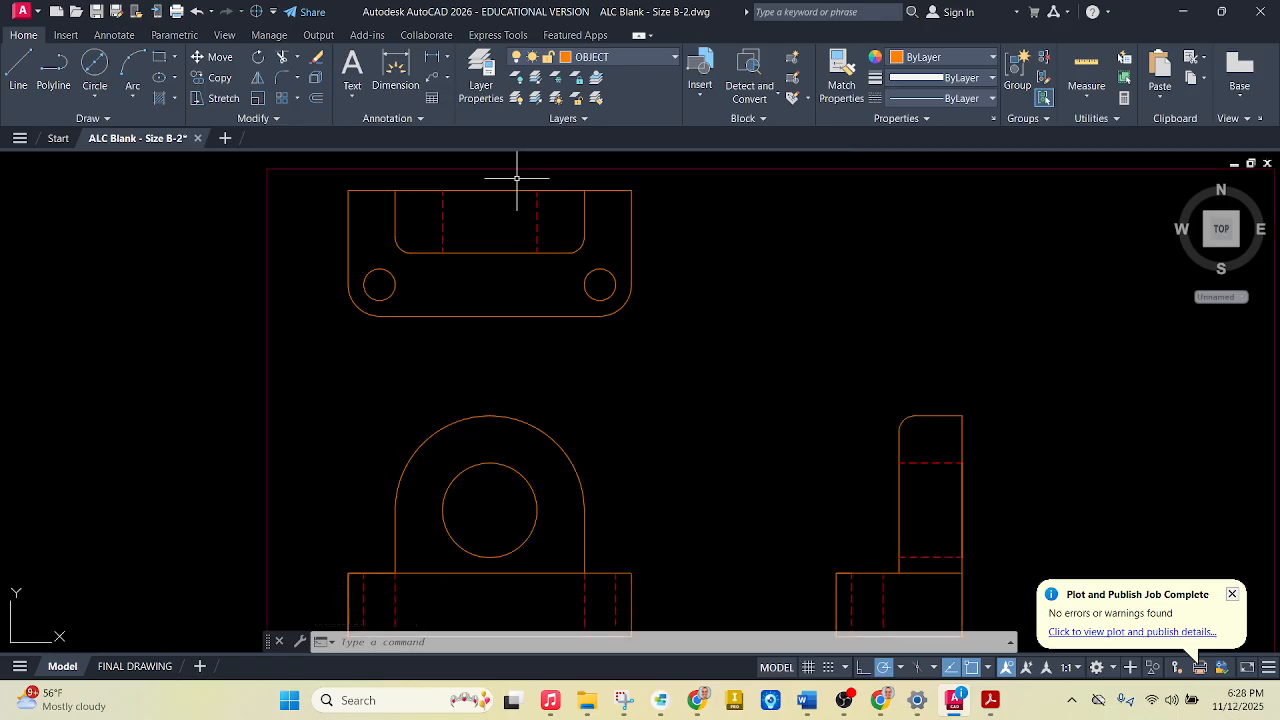
pyautogui.click(989, 709)
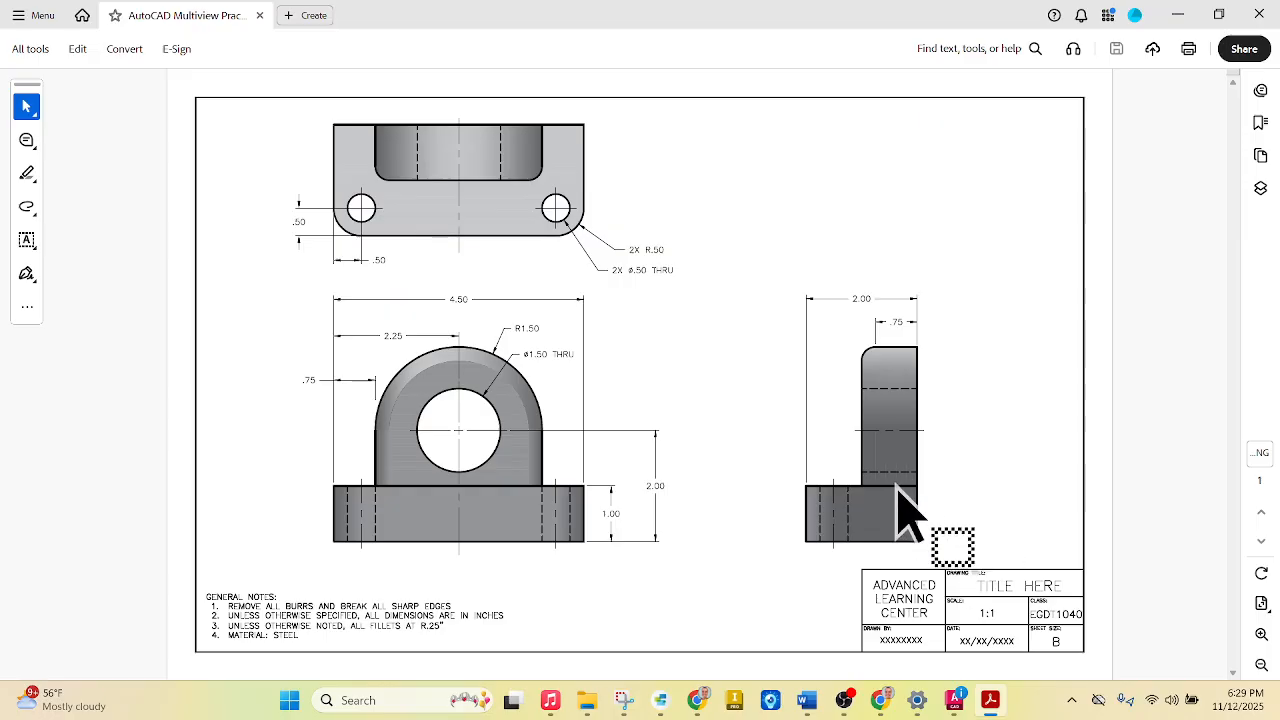
pyautogui.click(962, 705)
# Fill the top view's base area around the two holes with a solid hatch in light grey 199,200,202
pyautogui.scroll(-1, 581, 196)
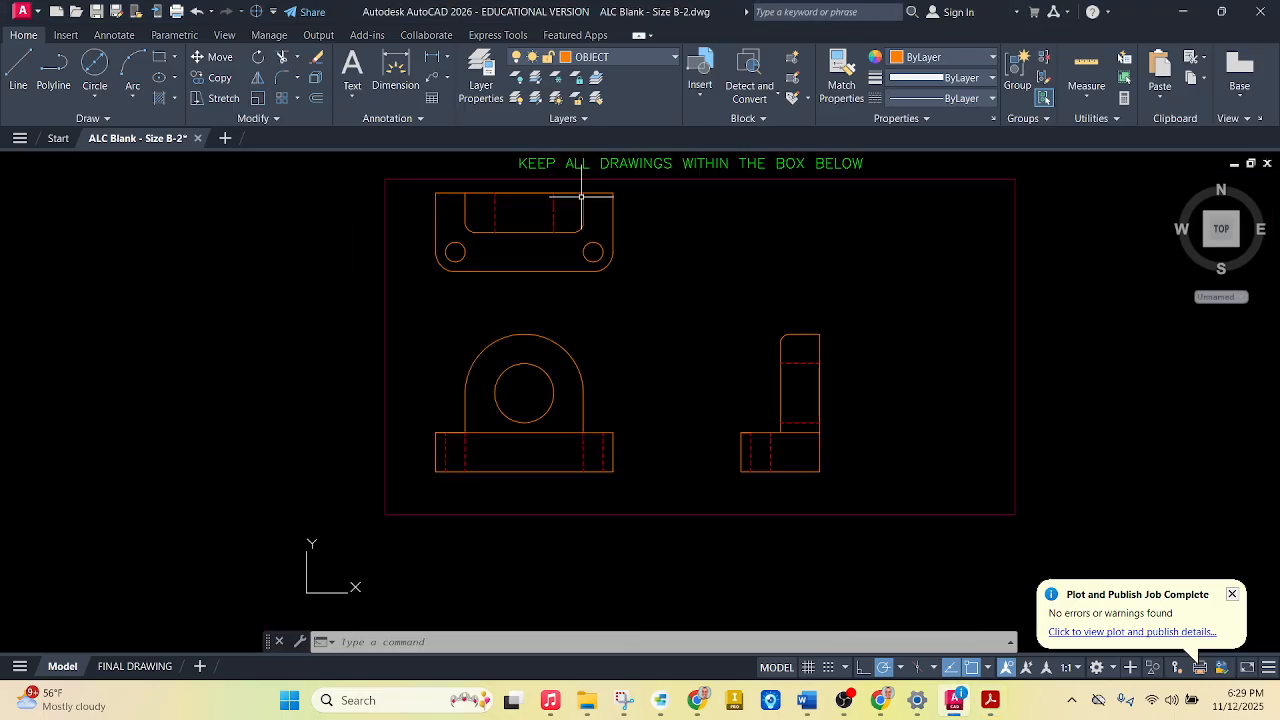
pyautogui.scroll(1, 622, 196)
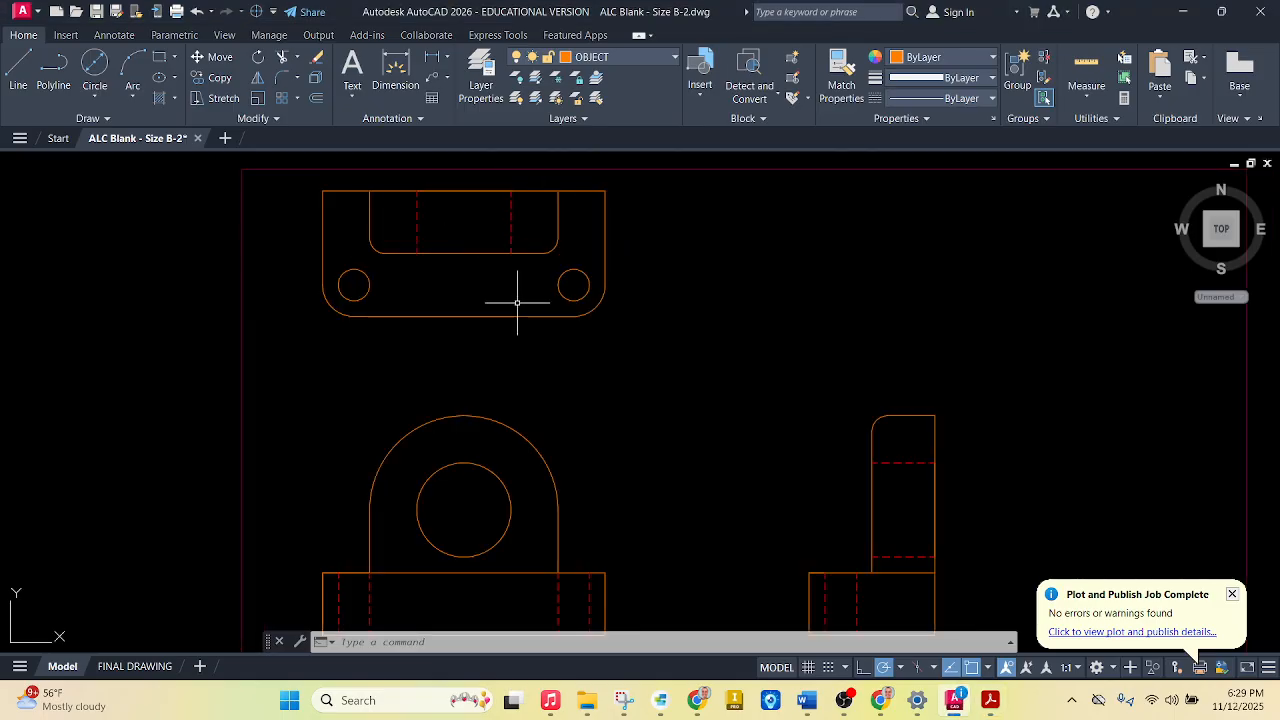
pyautogui.scroll(-1, 552, 321)
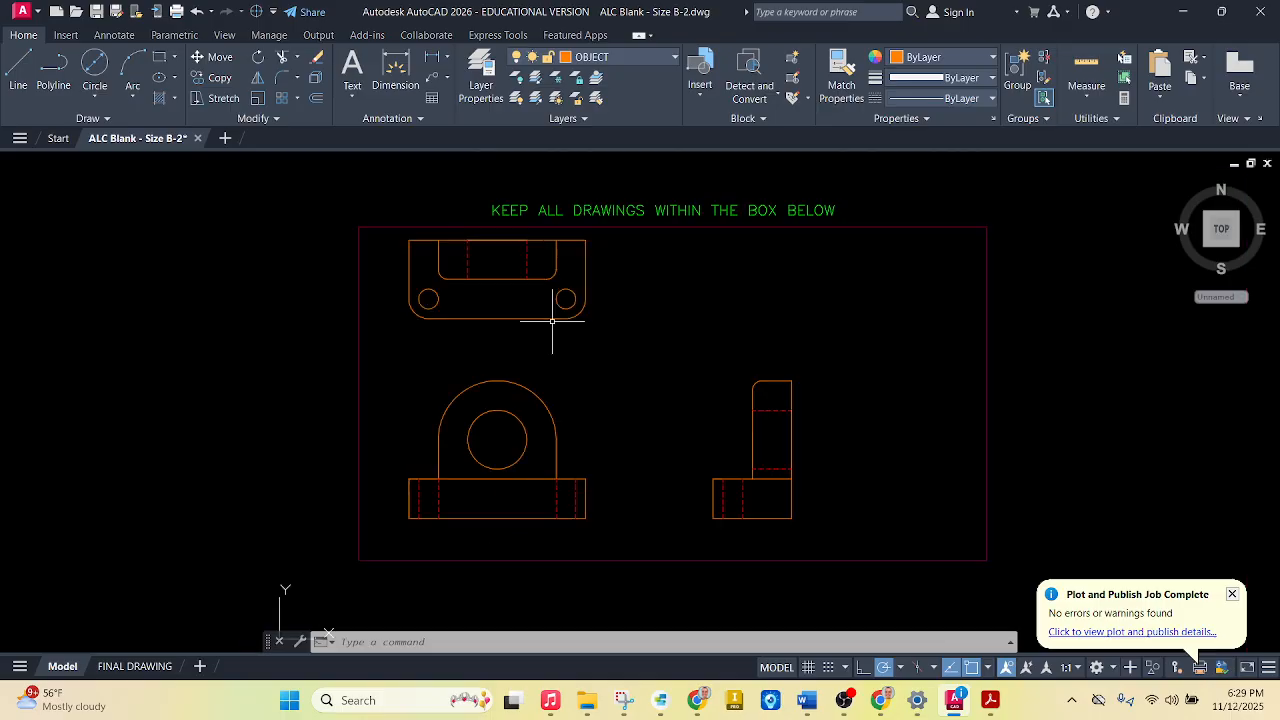
pyautogui.scroll(2, 590, 451)
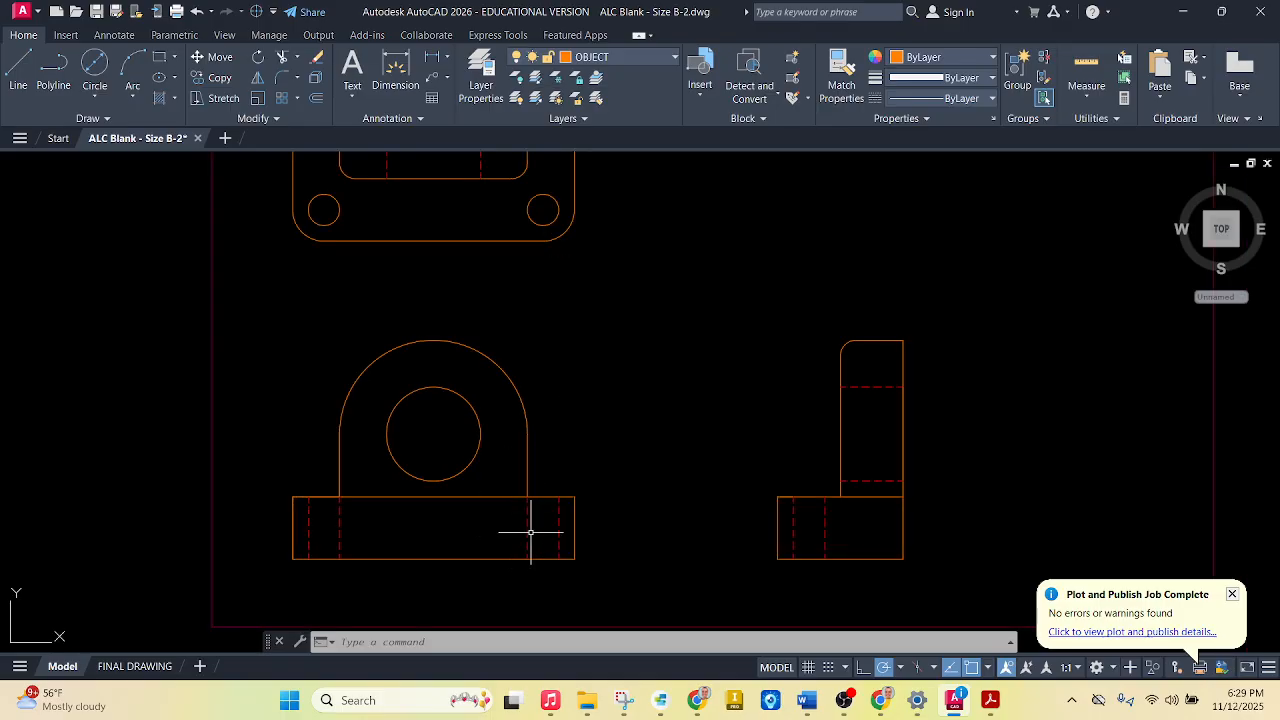
pyautogui.scroll(-1, 741, 468)
pyautogui.scroll(3, 569, 278)
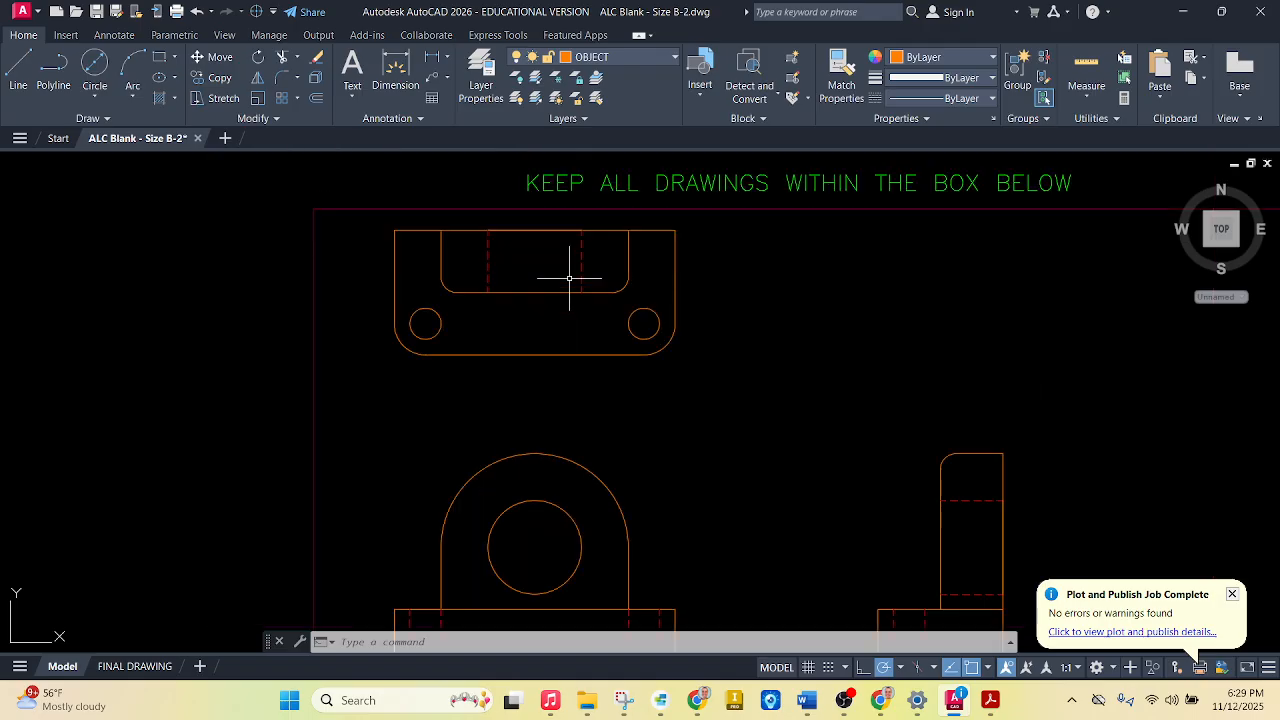
pyautogui.click(163, 78)
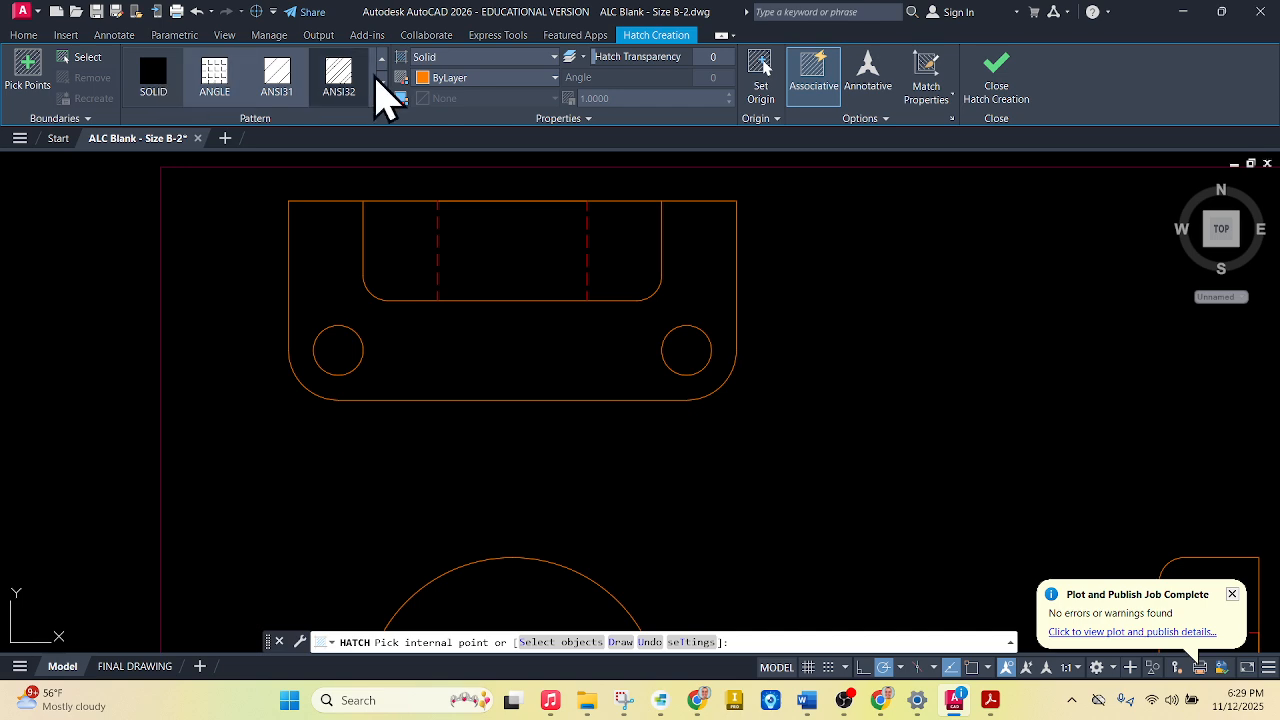
pyautogui.click(426, 79)
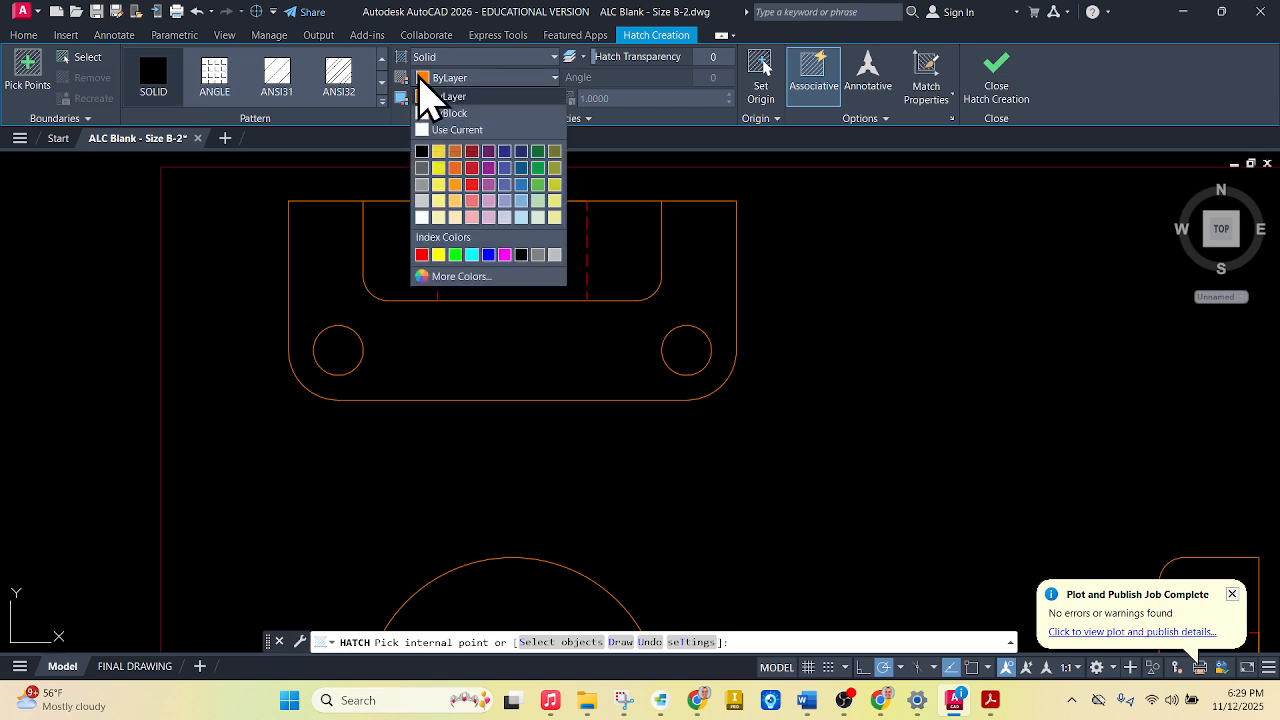
pyautogui.click(422, 200)
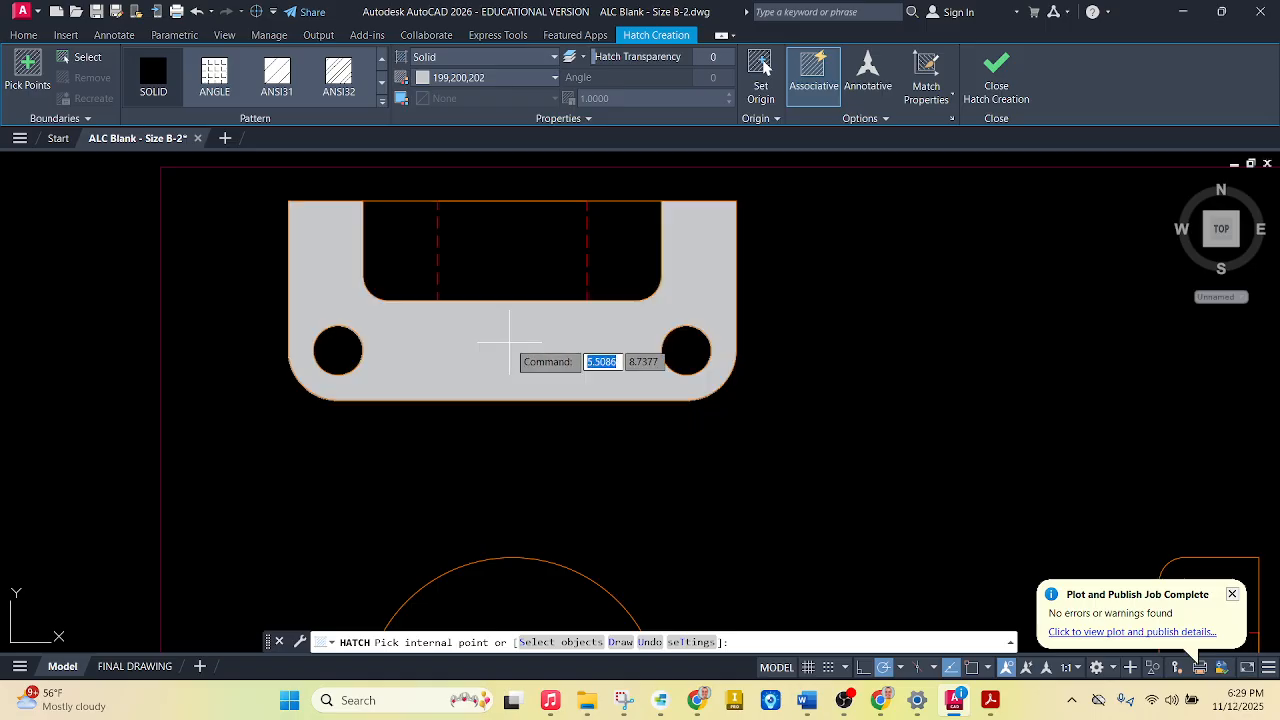
pyautogui.click(509, 342)
pyautogui.press('Return')
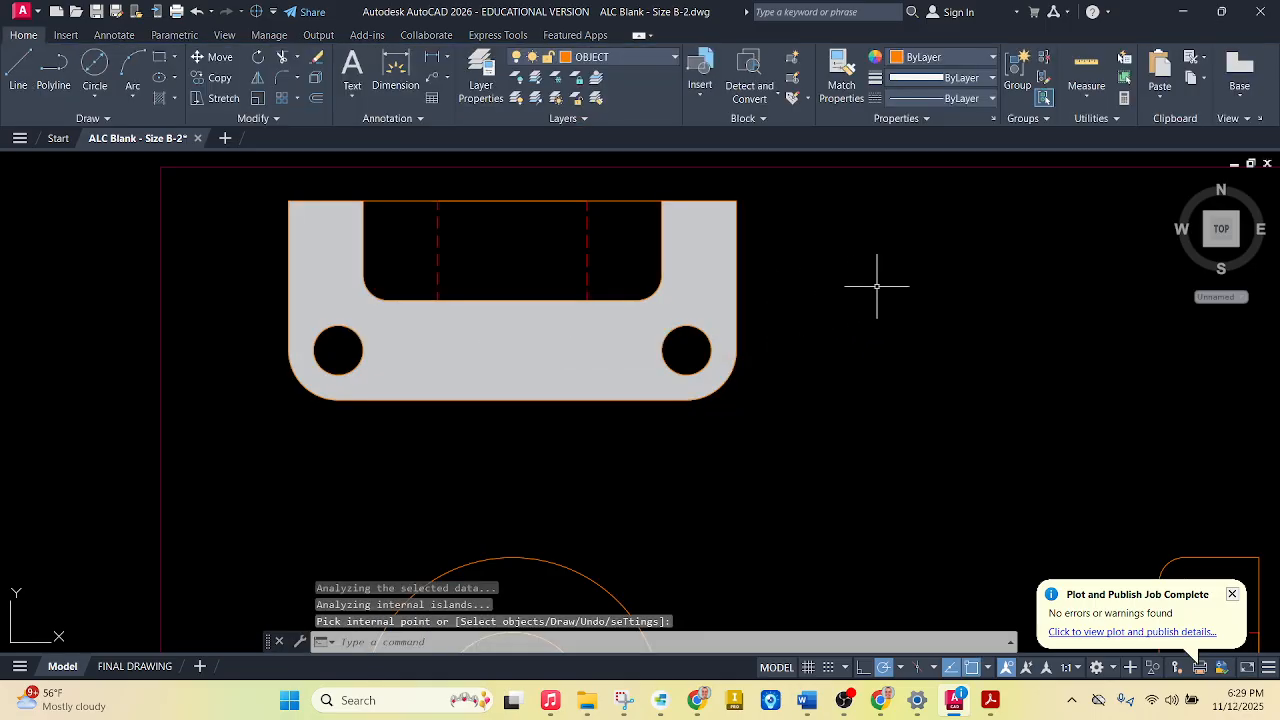
# Fill the front view's arched upright around the hole and the base section beneath it with a solid hatch in grey 147,149,152
pyautogui.scroll(-4, 591, 330)
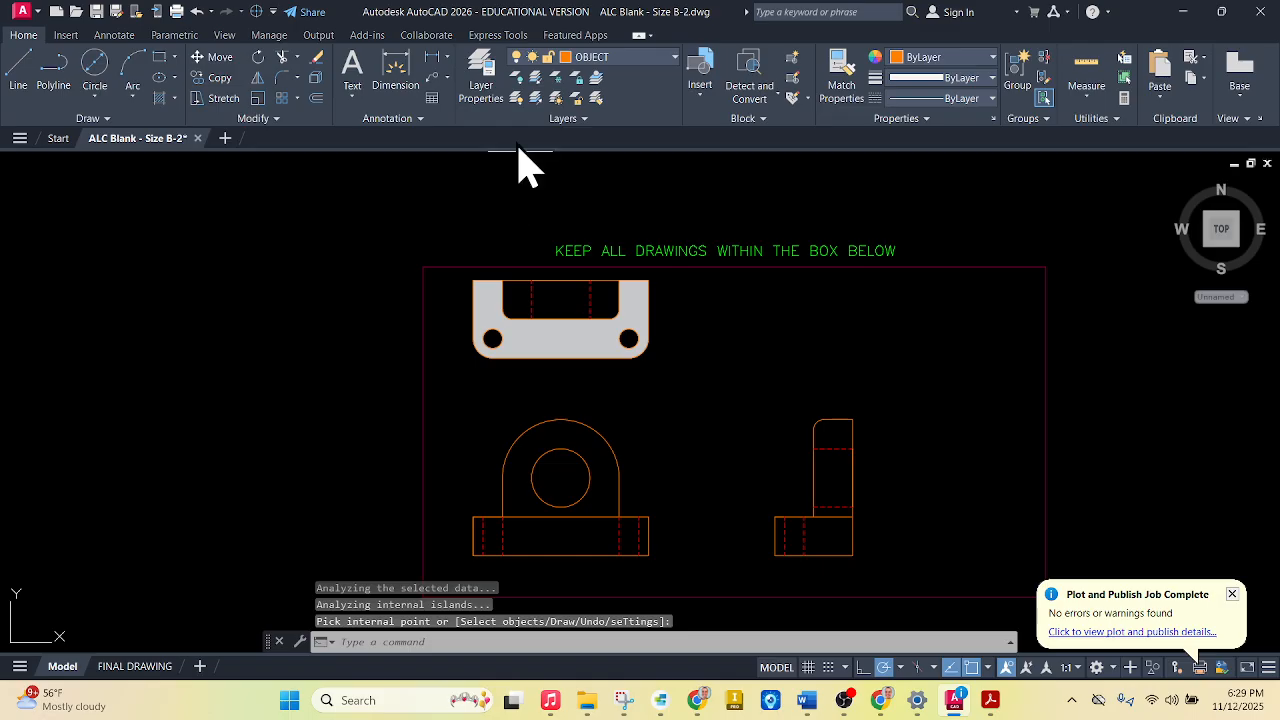
pyautogui.click(161, 98)
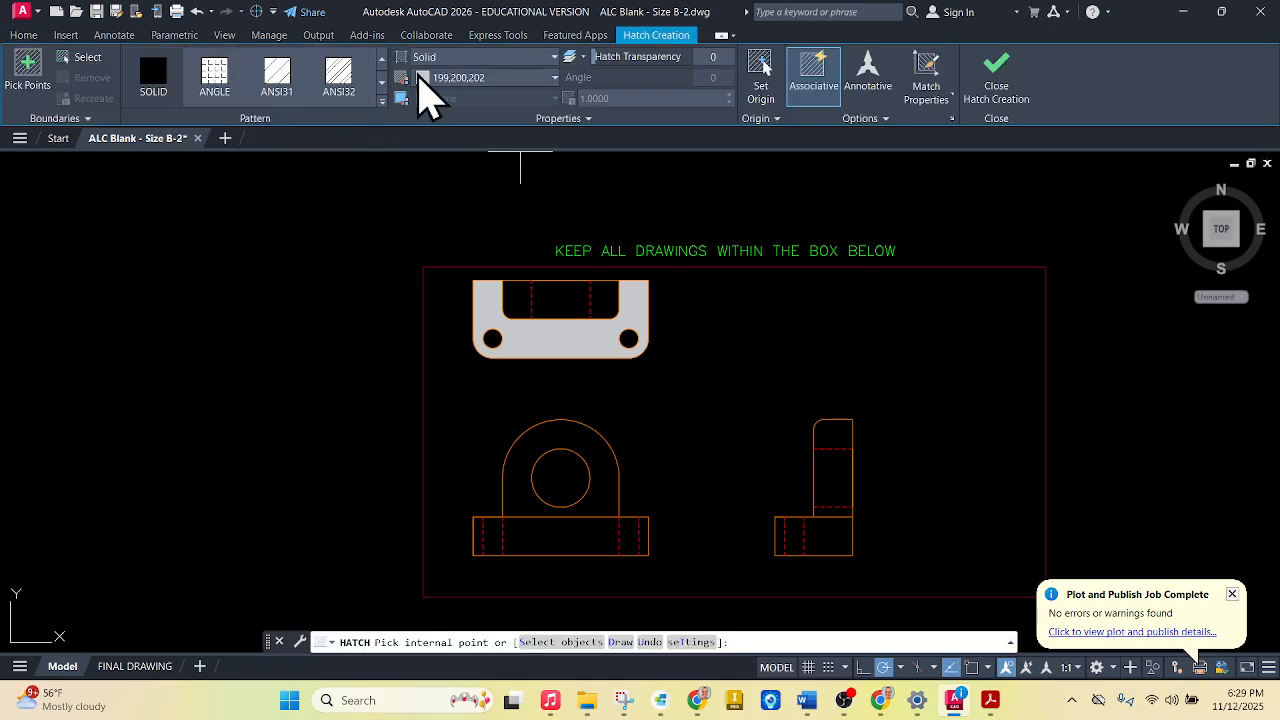
pyautogui.click(430, 80)
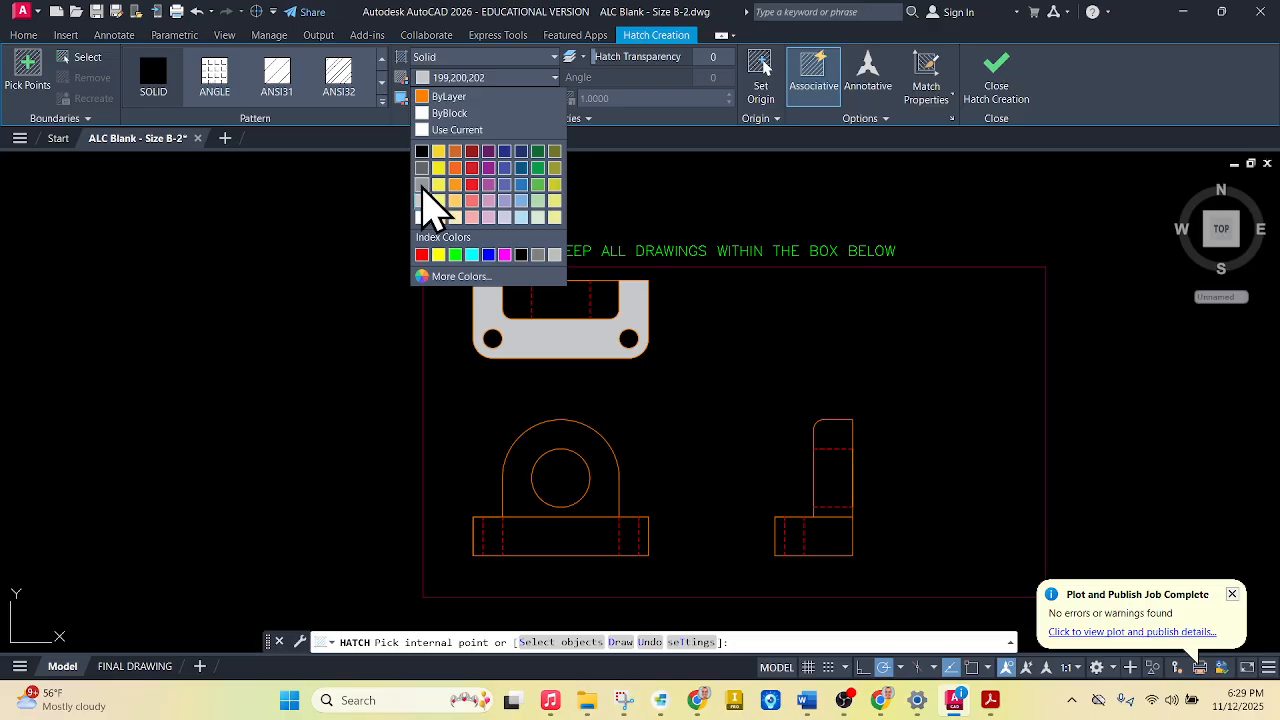
pyautogui.click(423, 200)
pyautogui.scroll(5, 538, 534)
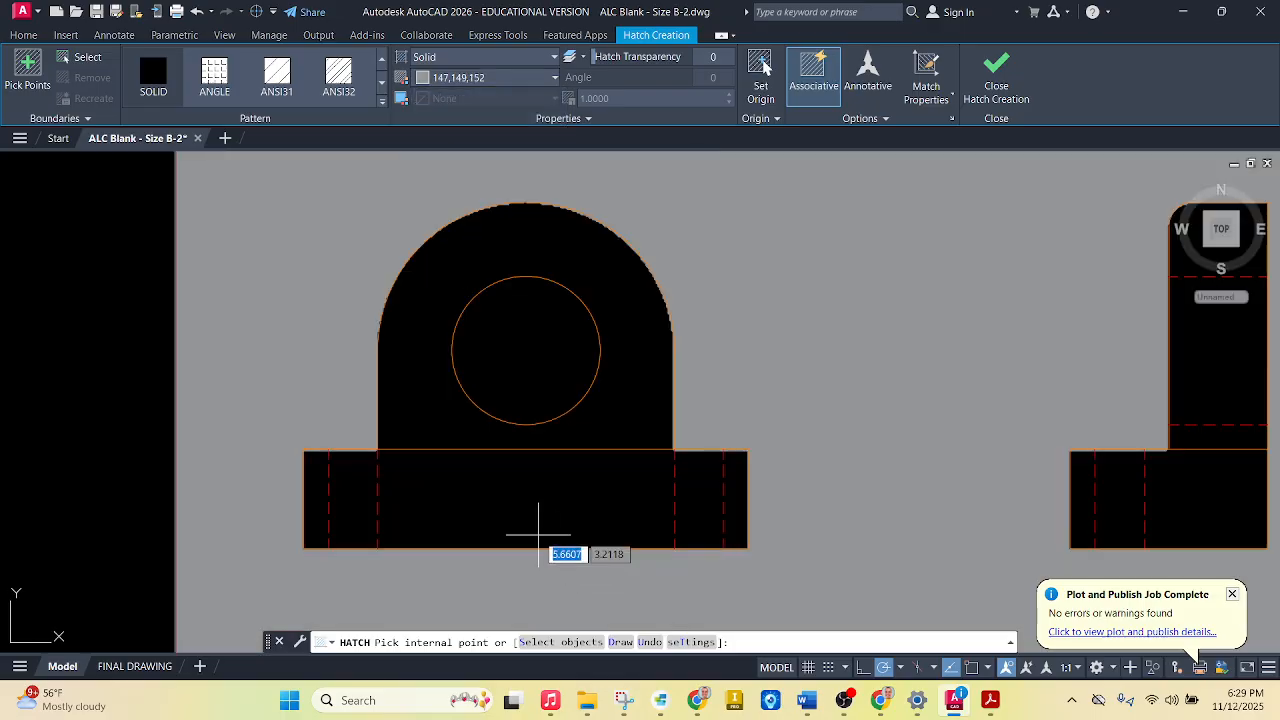
pyautogui.click(501, 502)
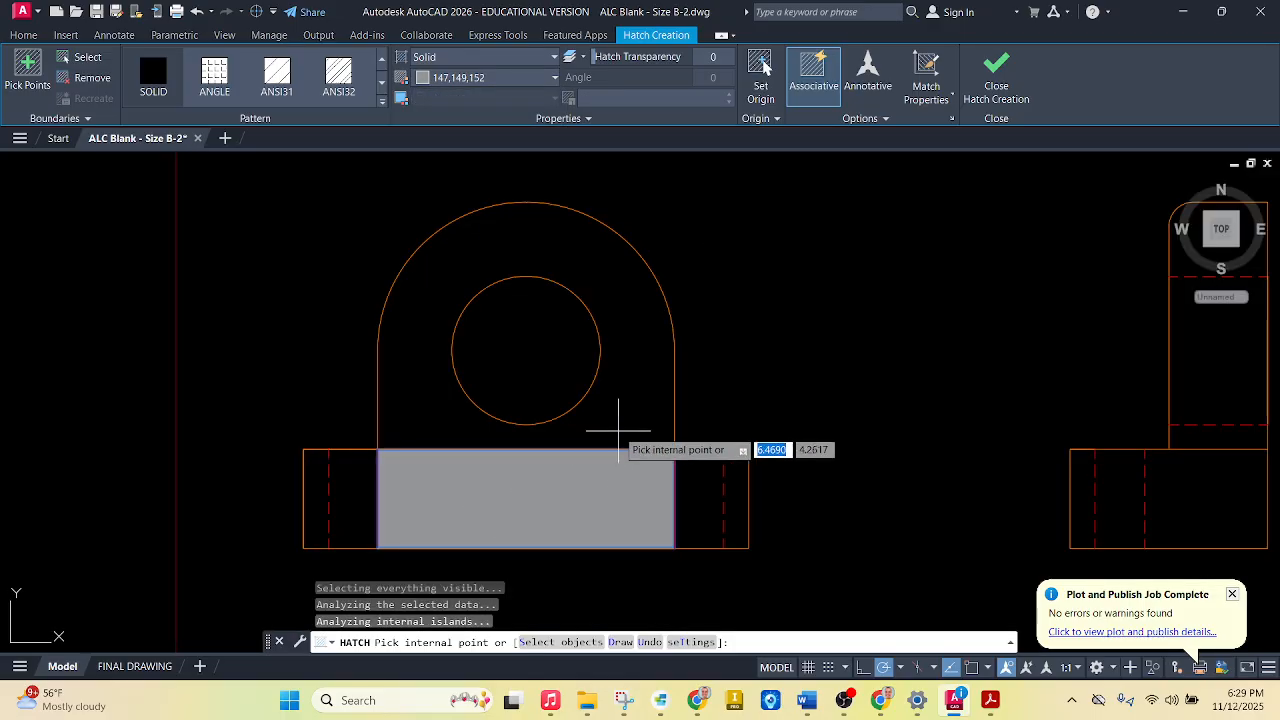
pyautogui.click(624, 421)
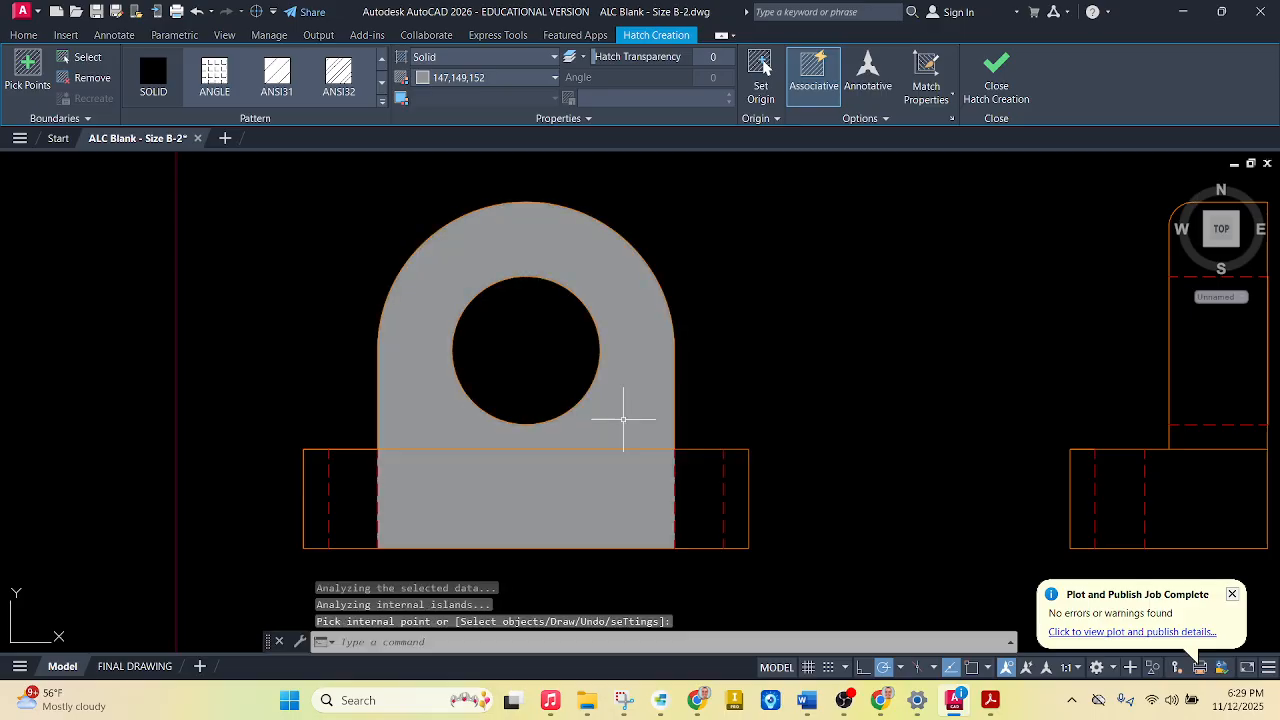
pyautogui.press('Return')
# Fill the side view's base right of the hidden hole lines and its upright up to the upper hidden line with solid dark grey 99,100,102
pyautogui.scroll(-2, 582, 488)
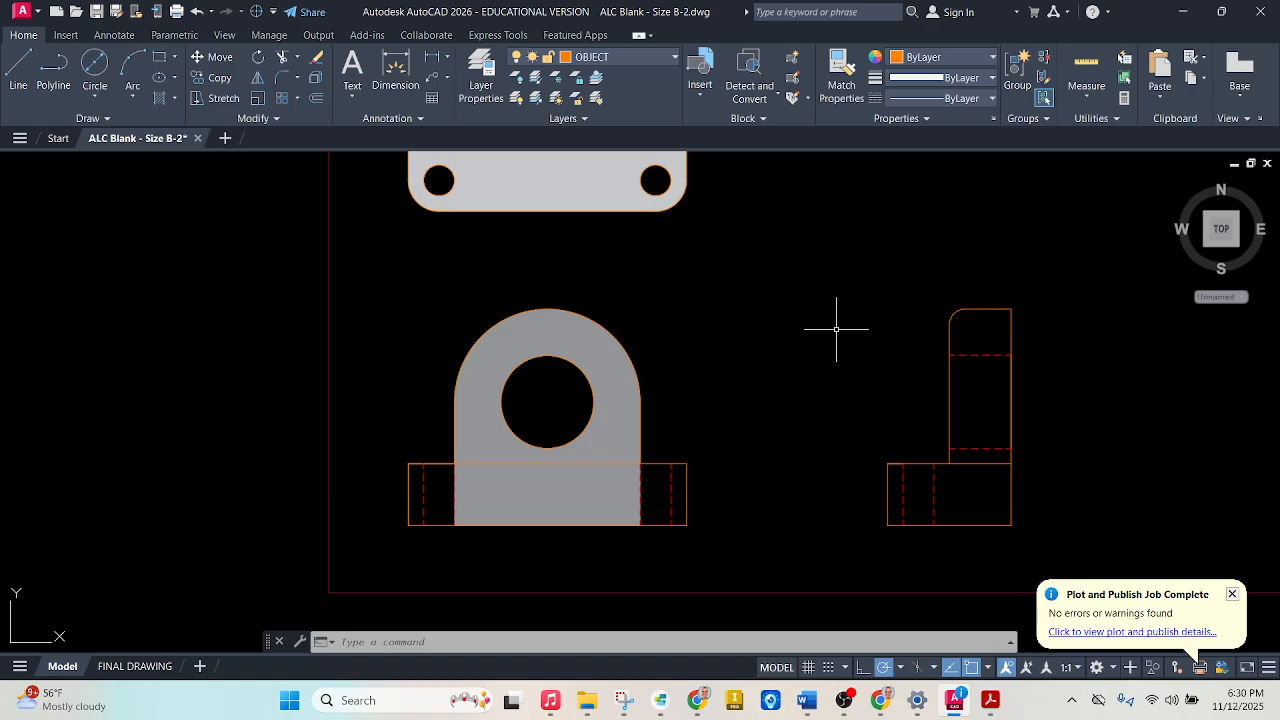
pyautogui.press('Return')
pyautogui.scroll(-1, 566, 363)
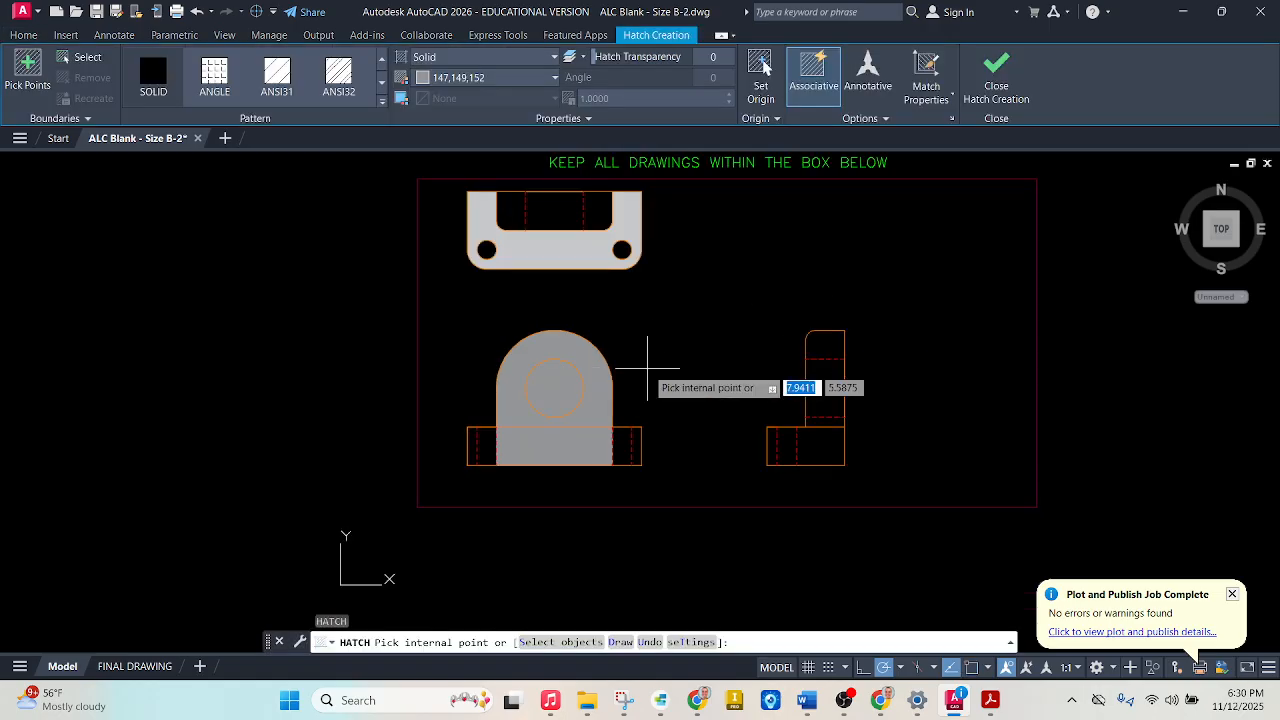
pyautogui.scroll(1, 812, 371)
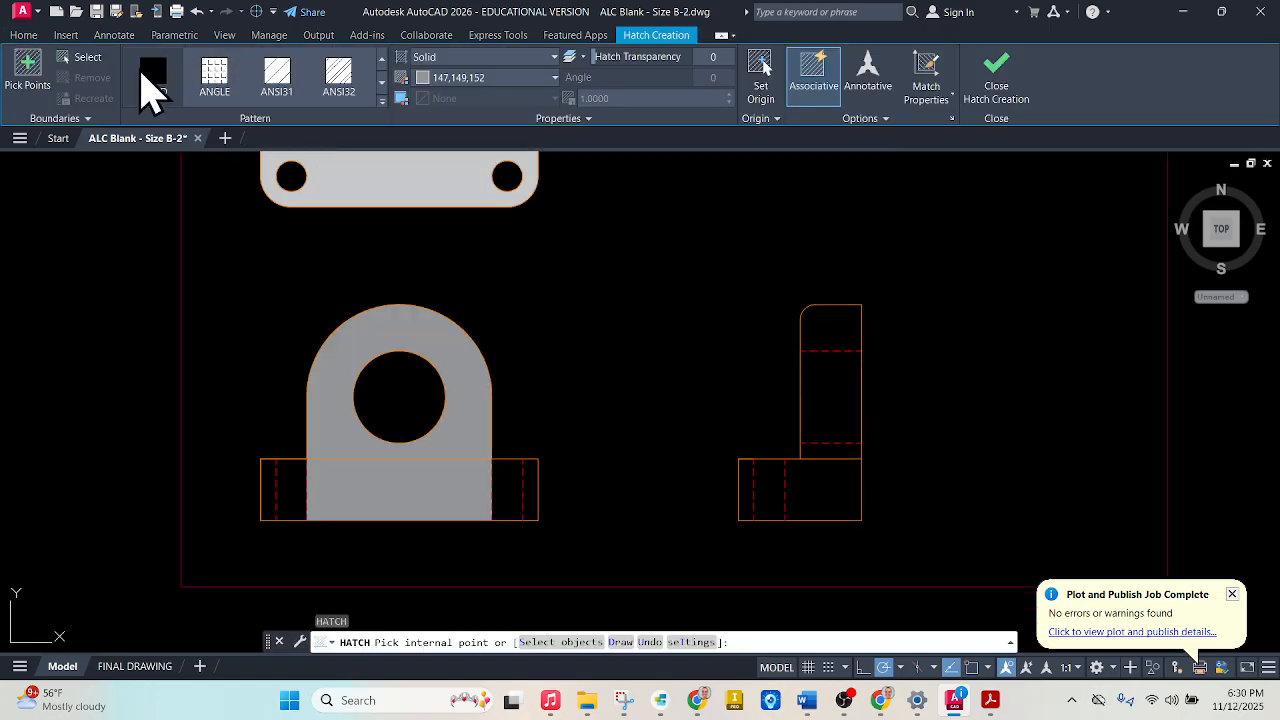
pyautogui.click(425, 79)
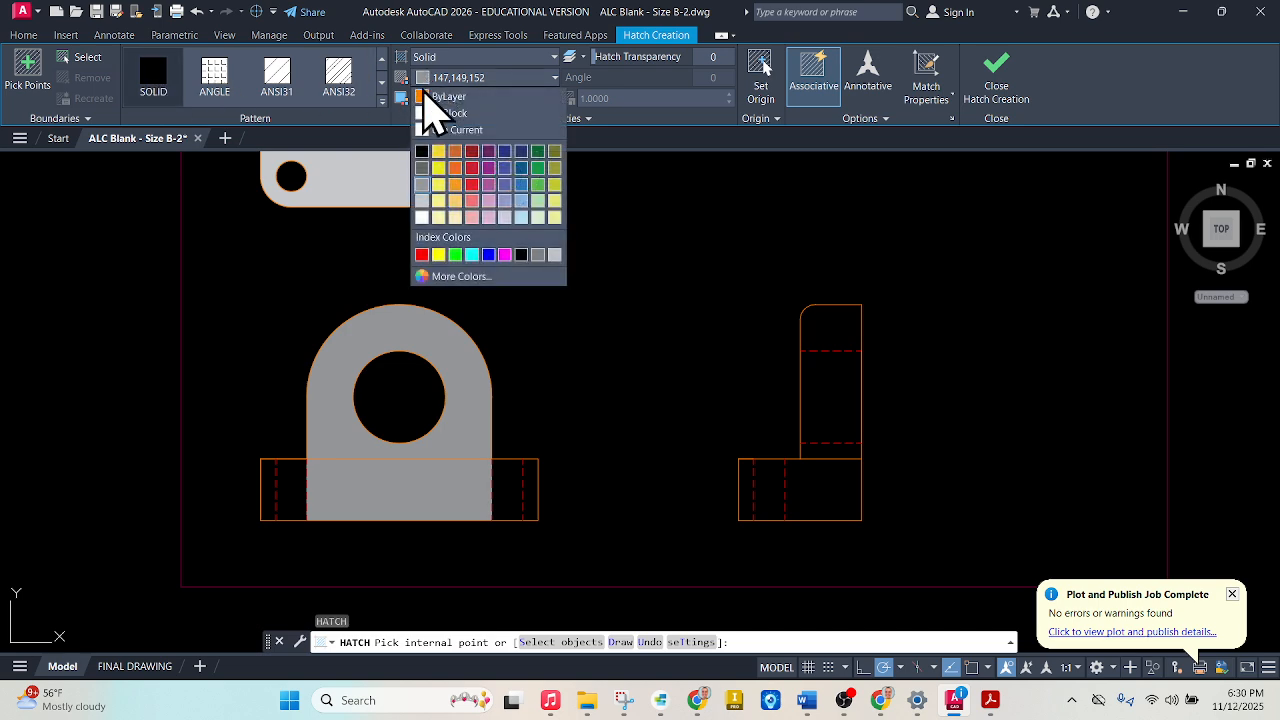
pyautogui.click(422, 168)
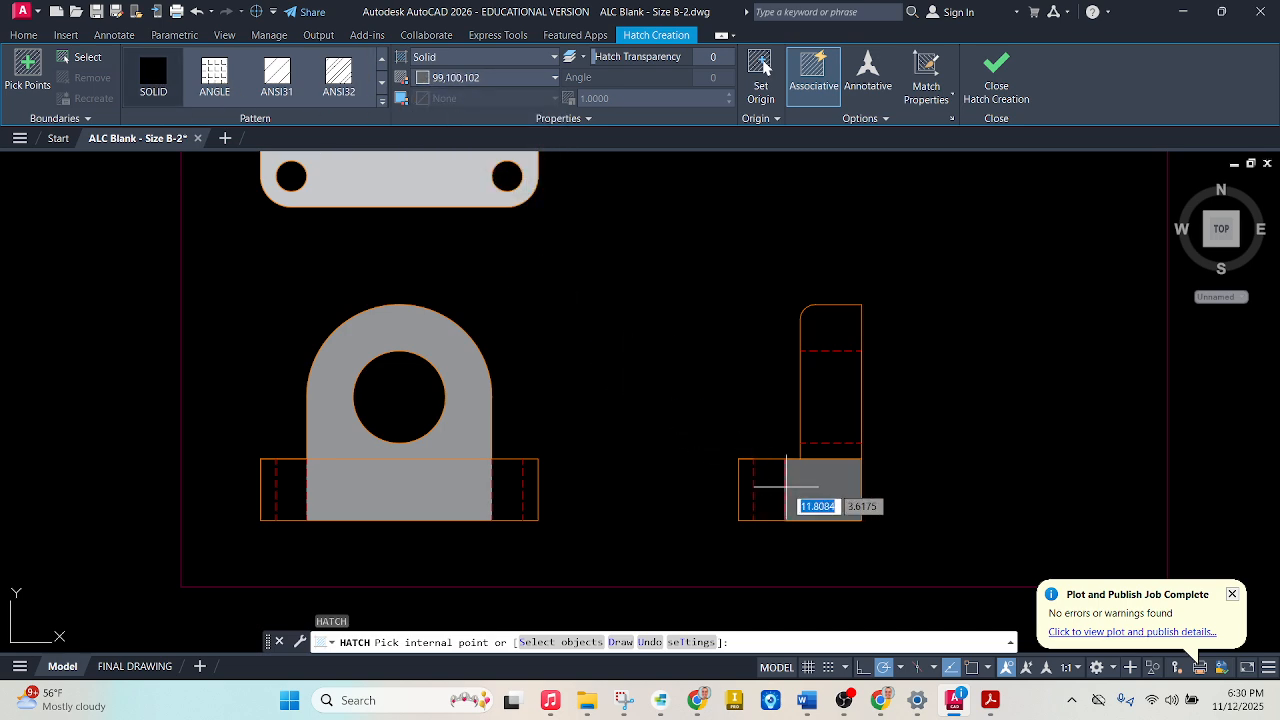
pyautogui.click(817, 487)
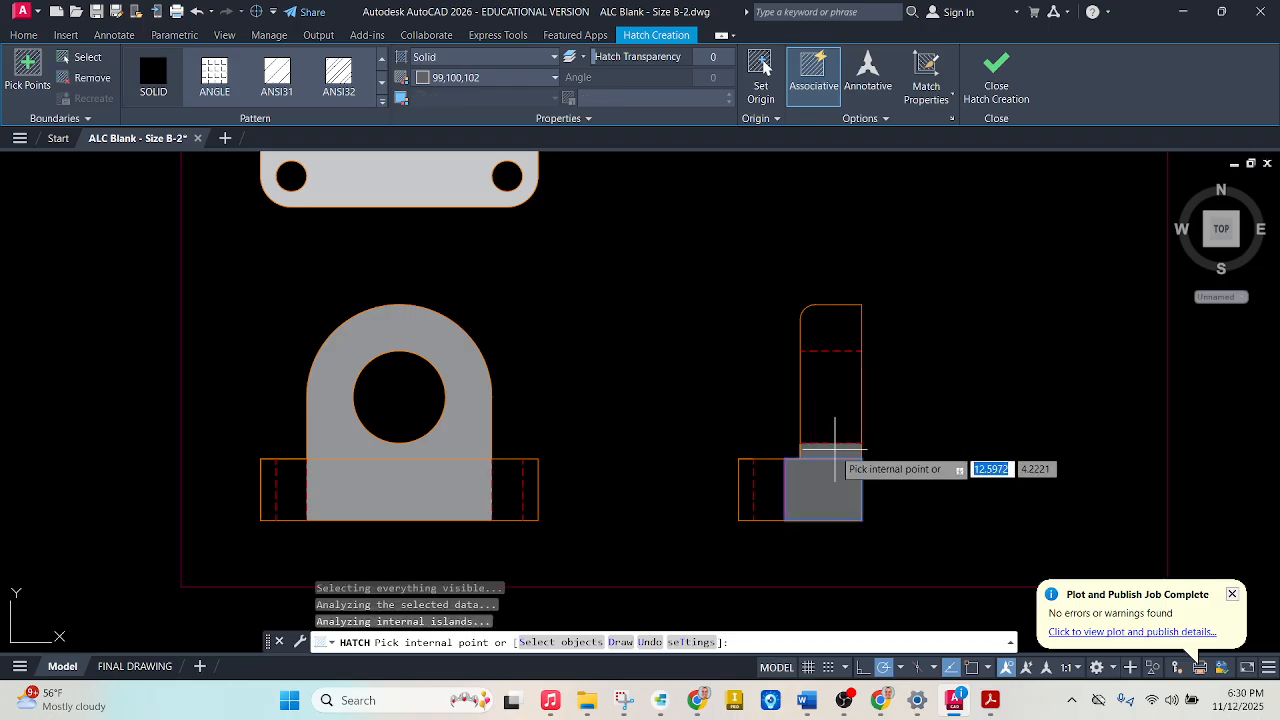
pyautogui.click(836, 415)
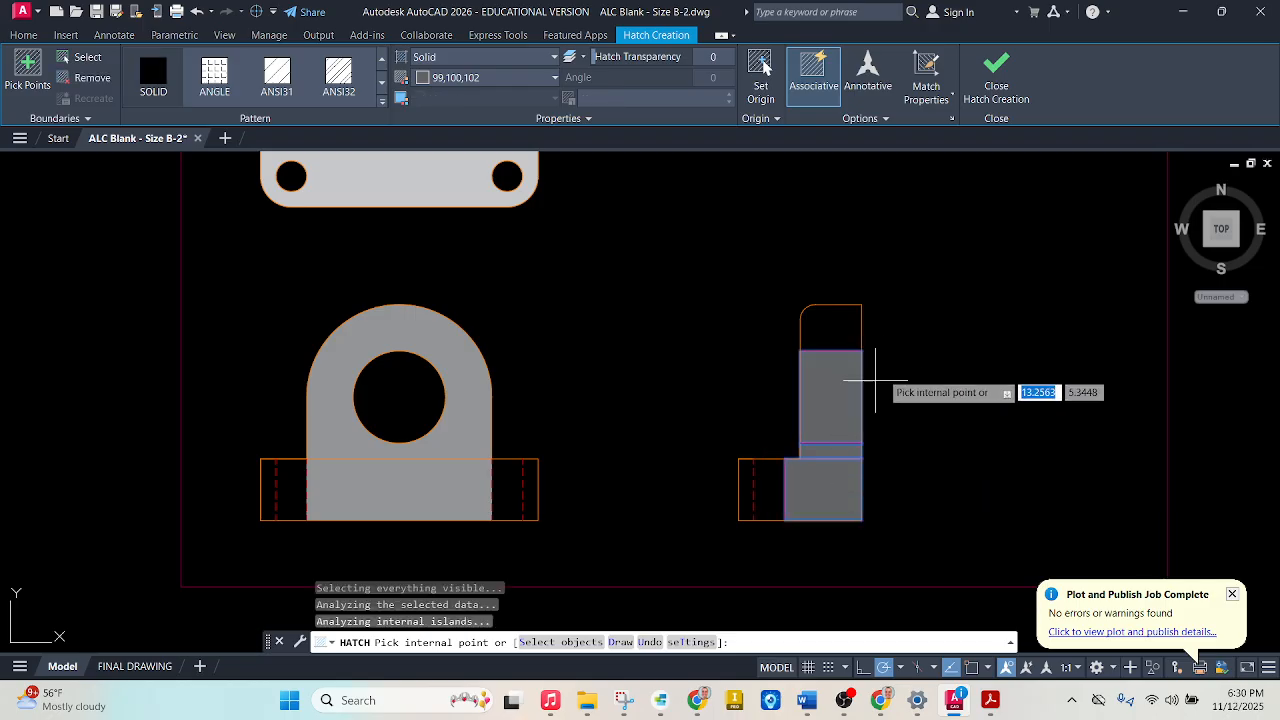
pyautogui.scroll(-3, 749, 343)
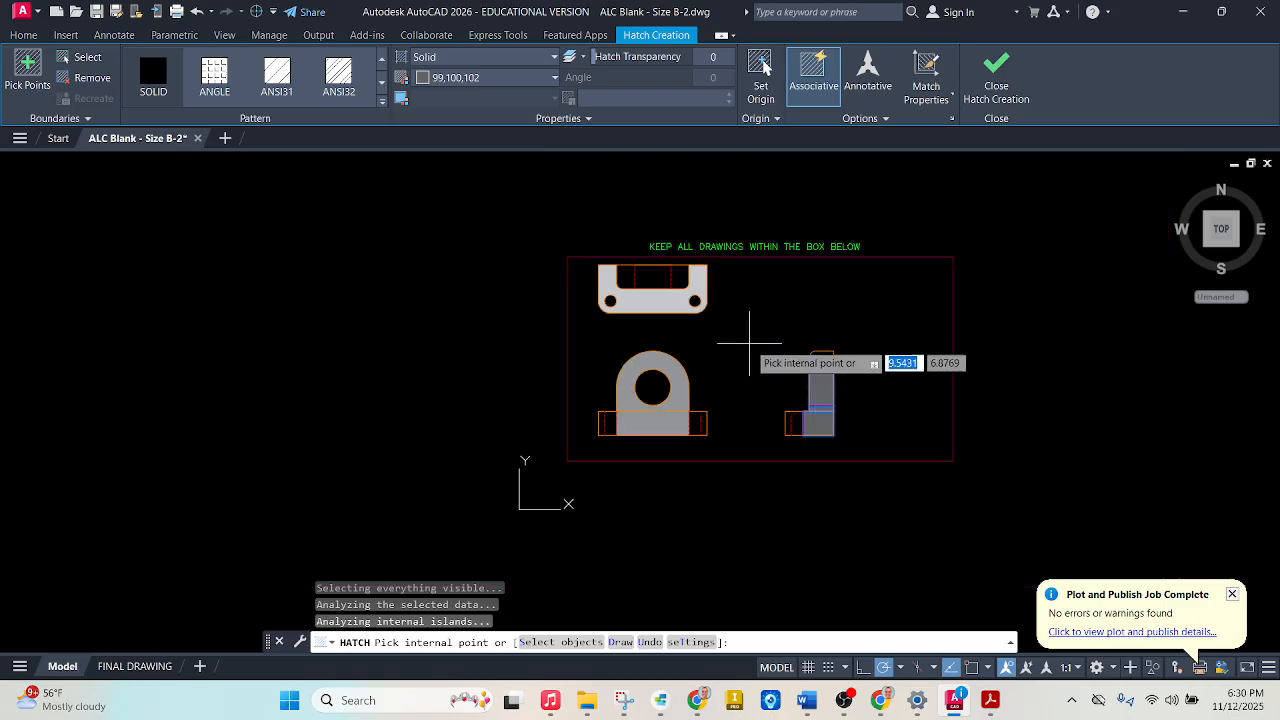
pyautogui.scroll(3, 750, 338)
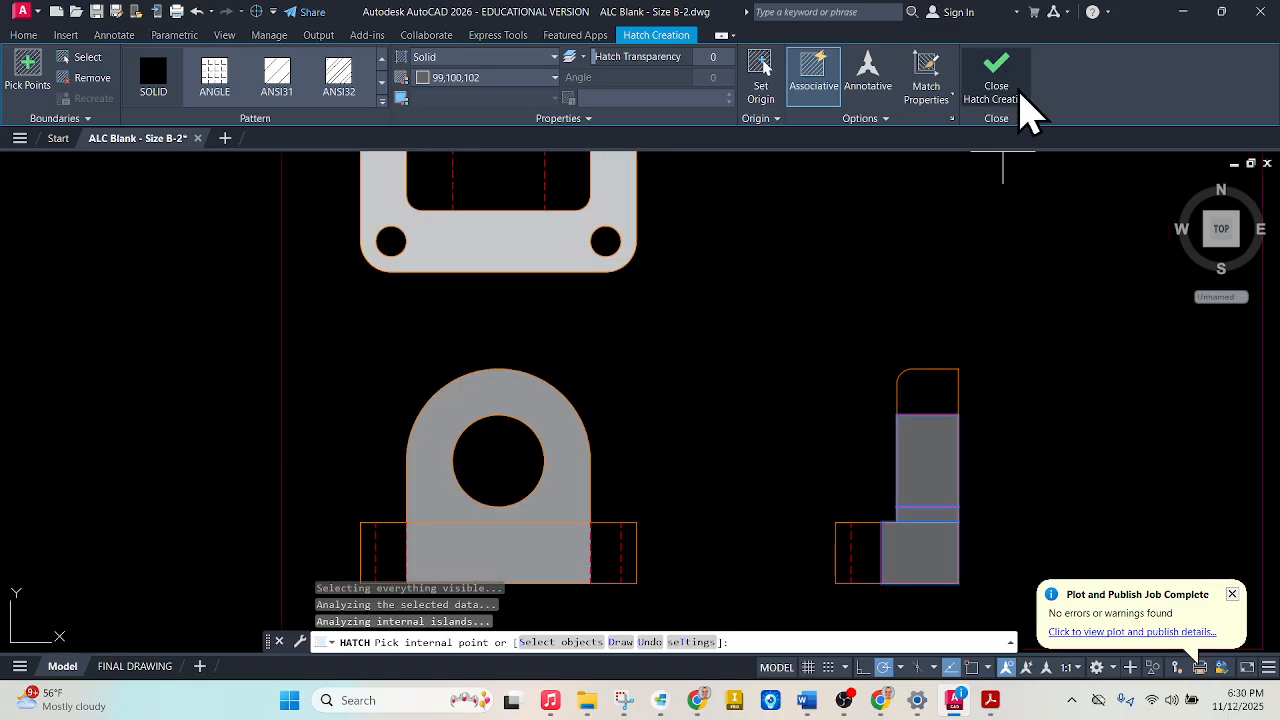
pyautogui.press('Return')
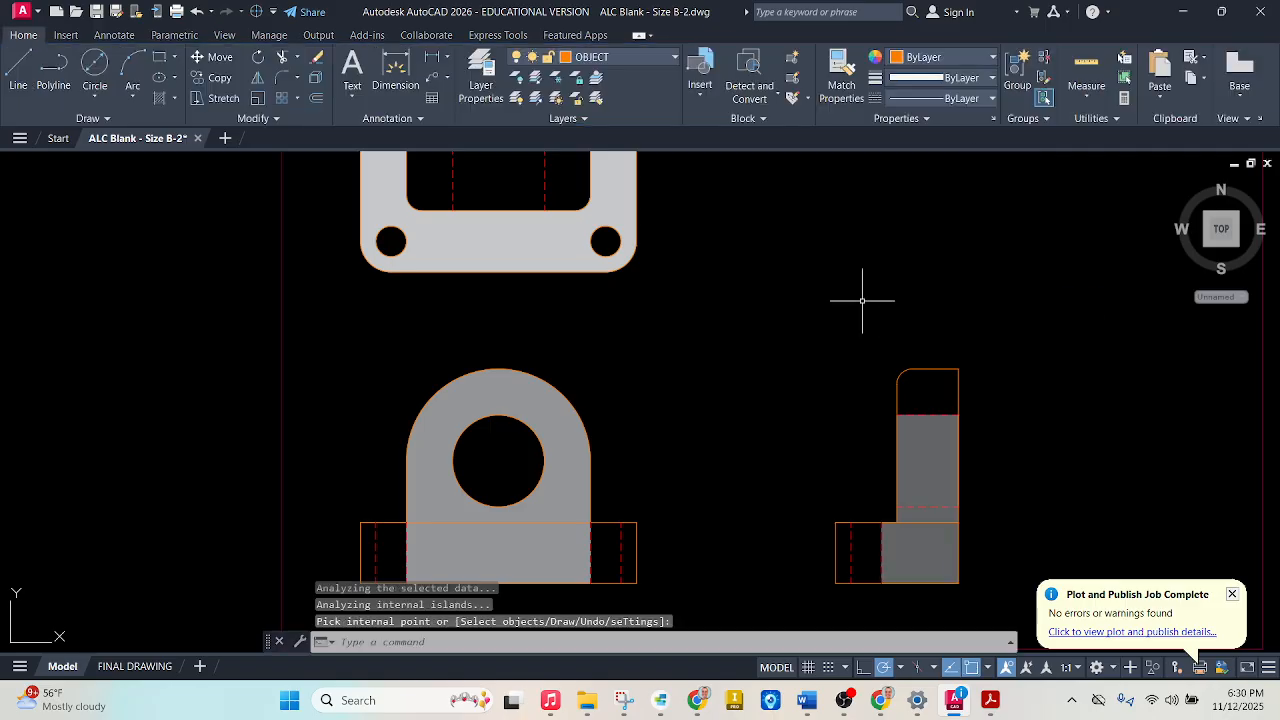
# Fill the three regions of the top view's upright, divided by the hidden lines, with a GR_CYLIN gradient hatch
pyautogui.scroll(-2, 812, 315)
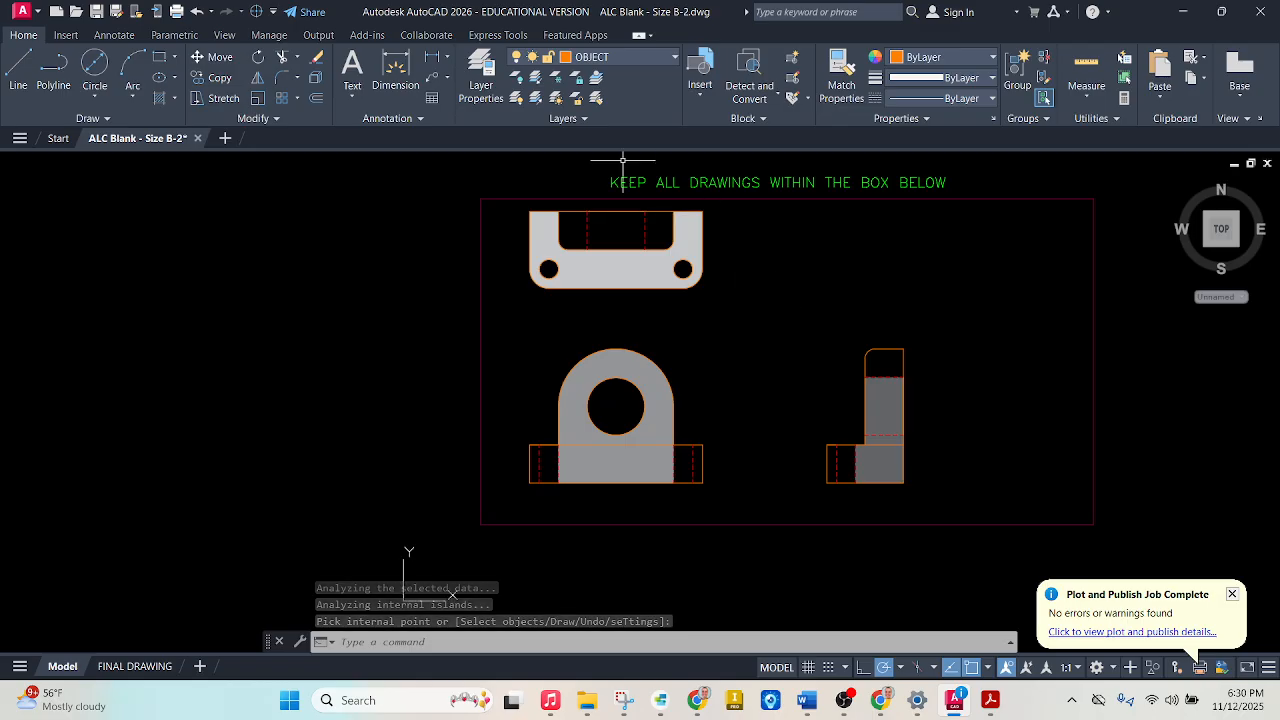
pyautogui.scroll(2, 613, 196)
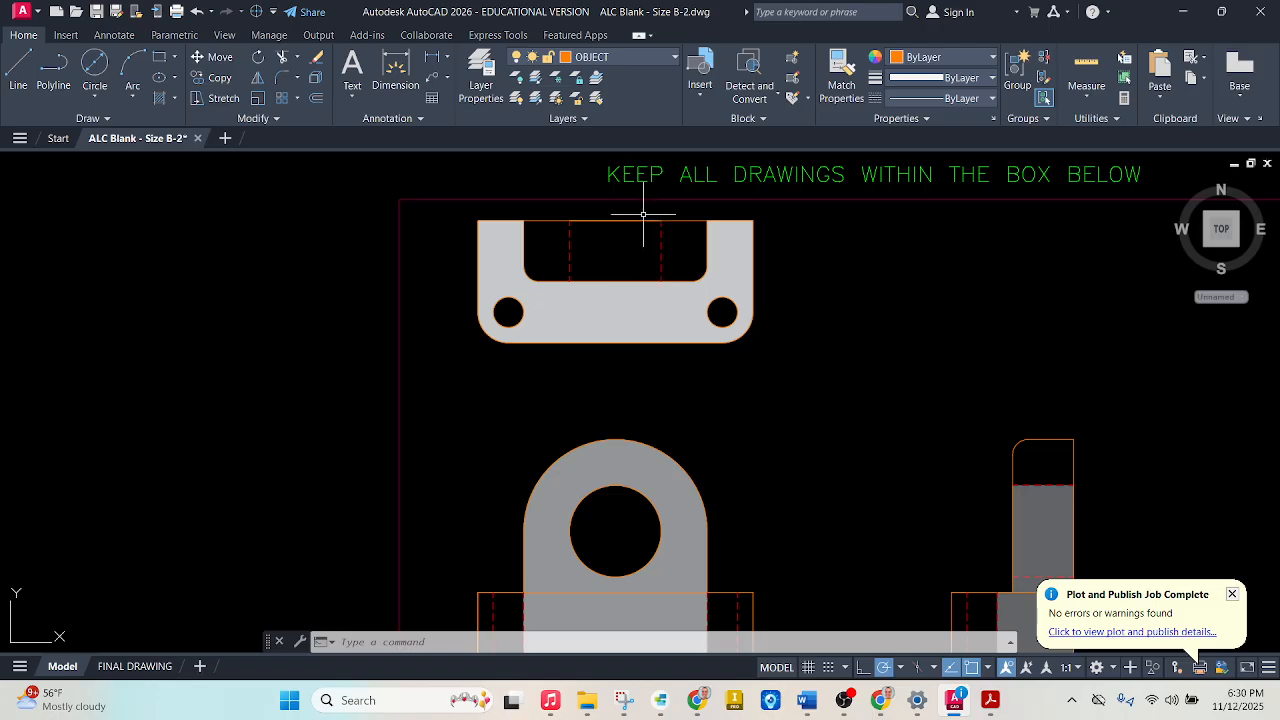
pyautogui.click(158, 98)
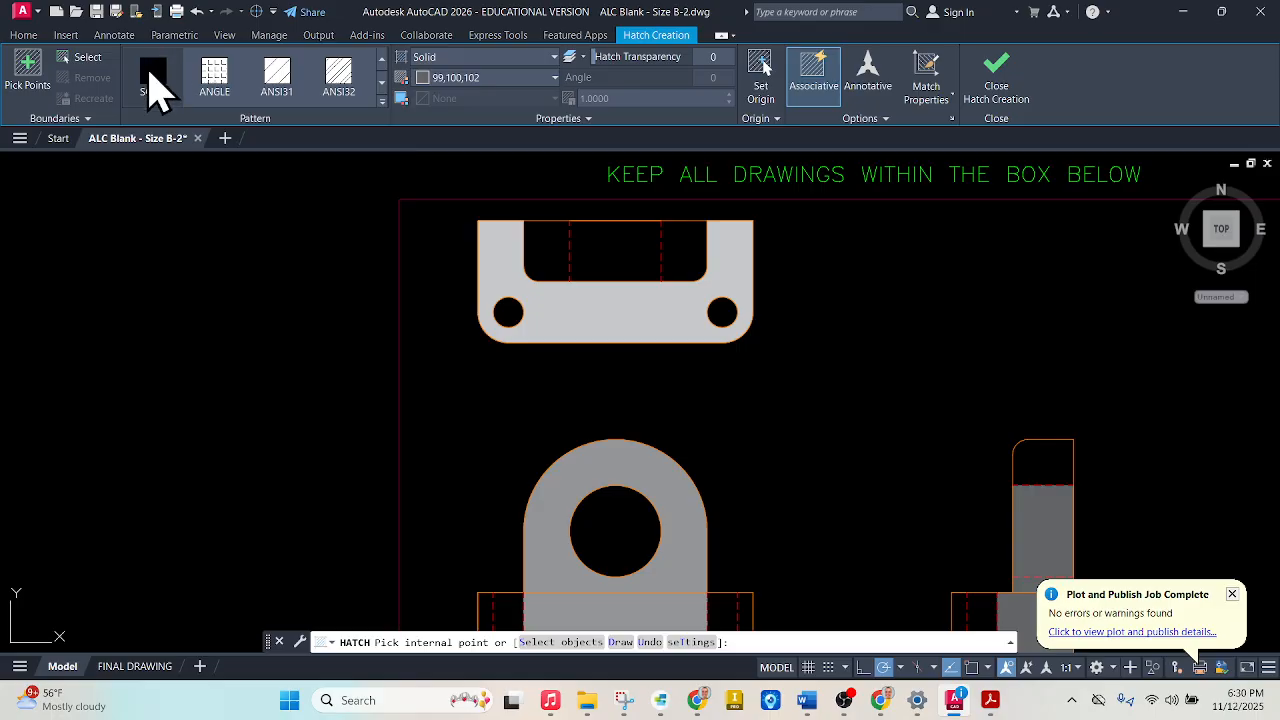
pyautogui.click(470, 60)
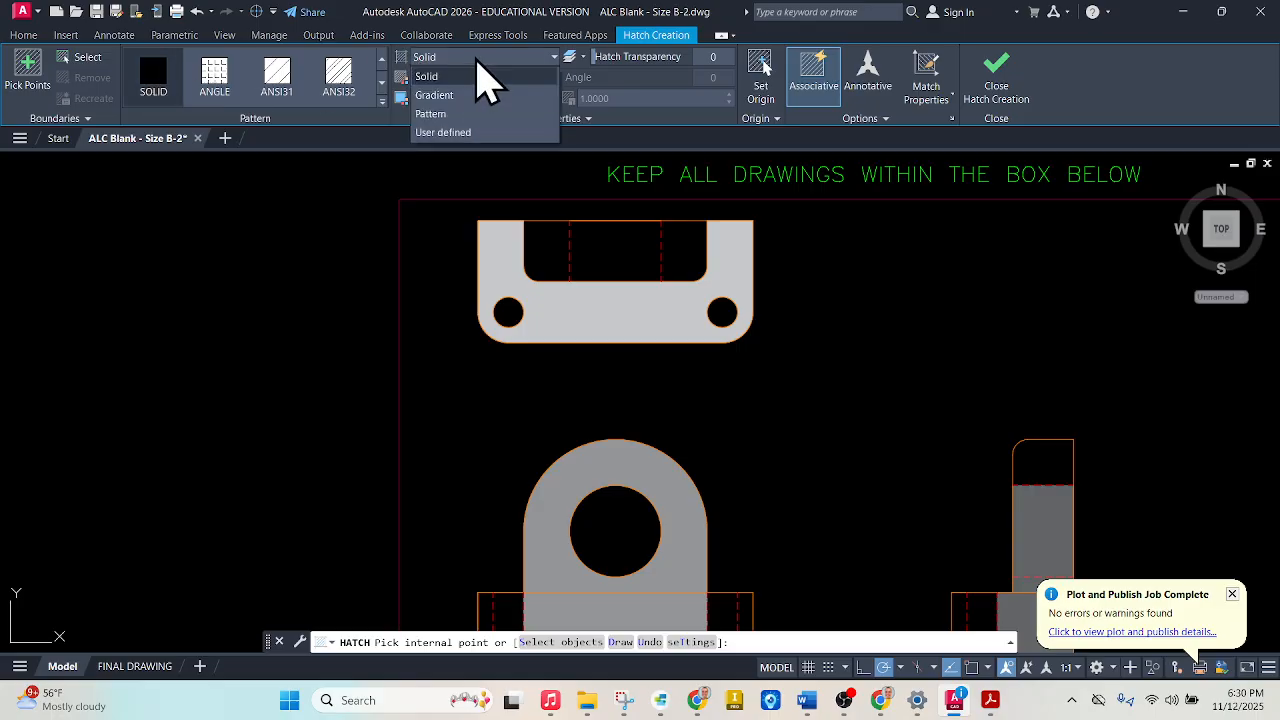
pyautogui.click(470, 97)
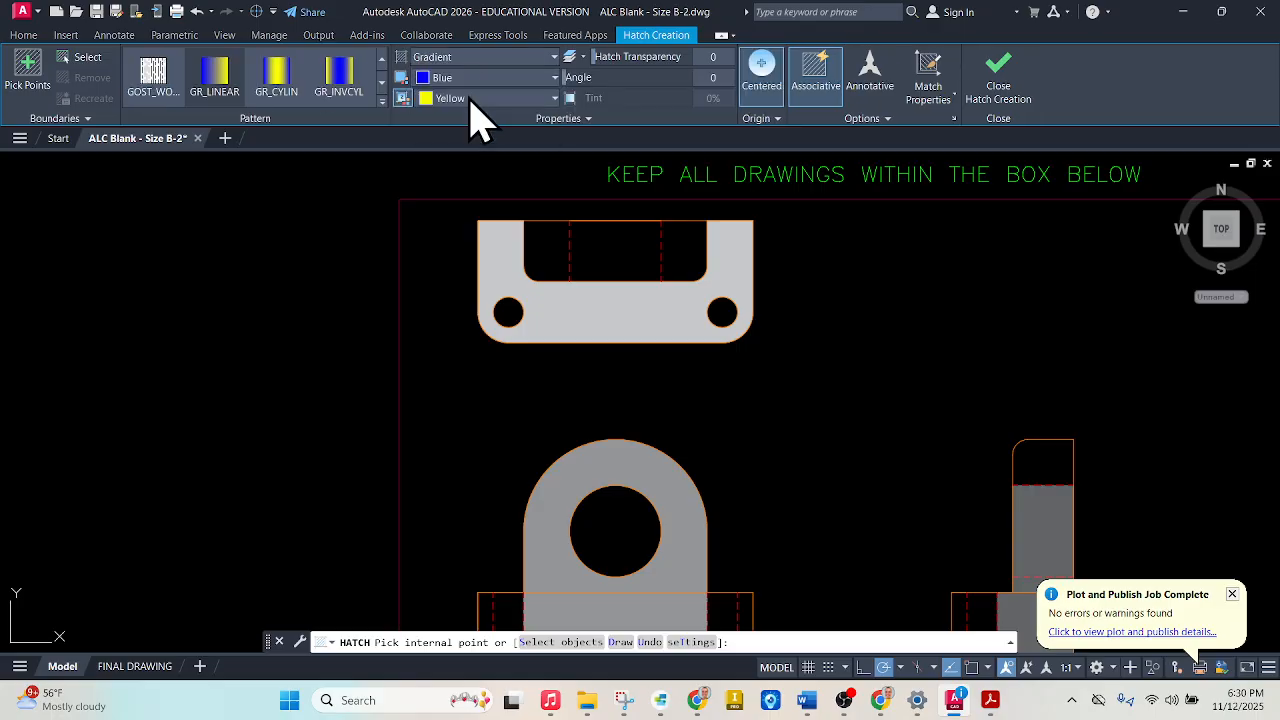
pyautogui.scroll(-5, 290, 95)
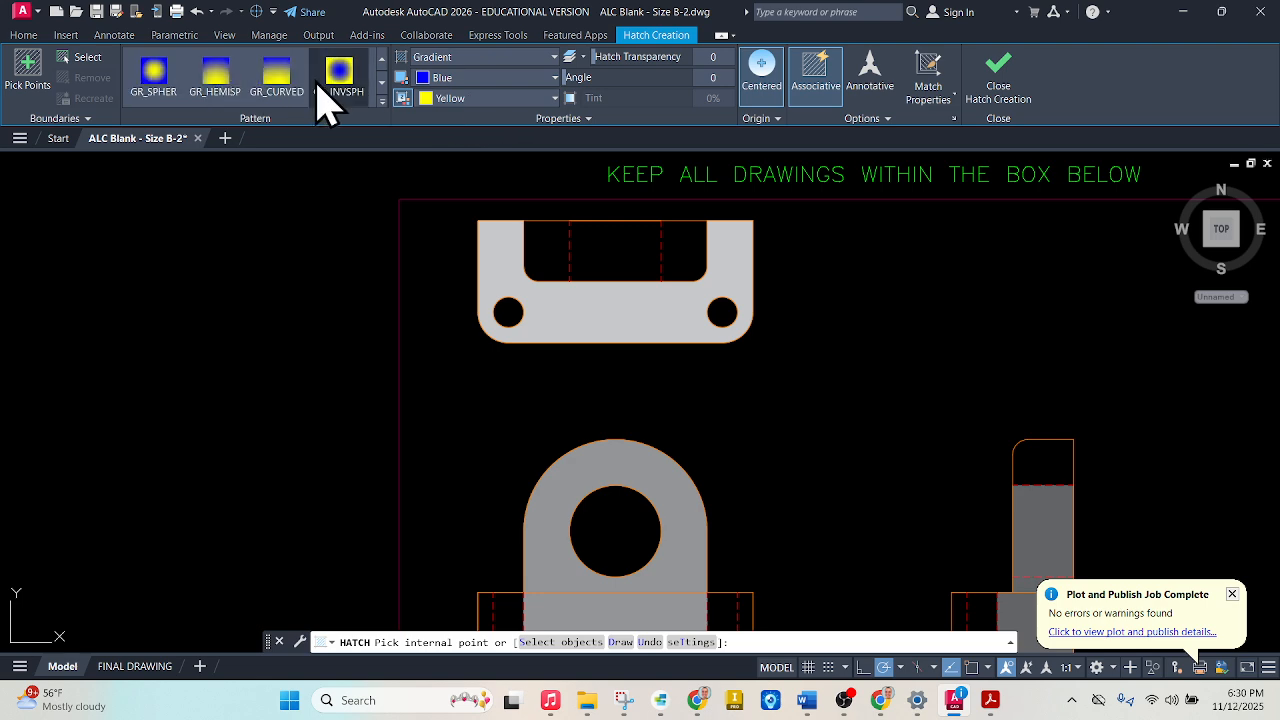
pyautogui.scroll(5, 230, 95)
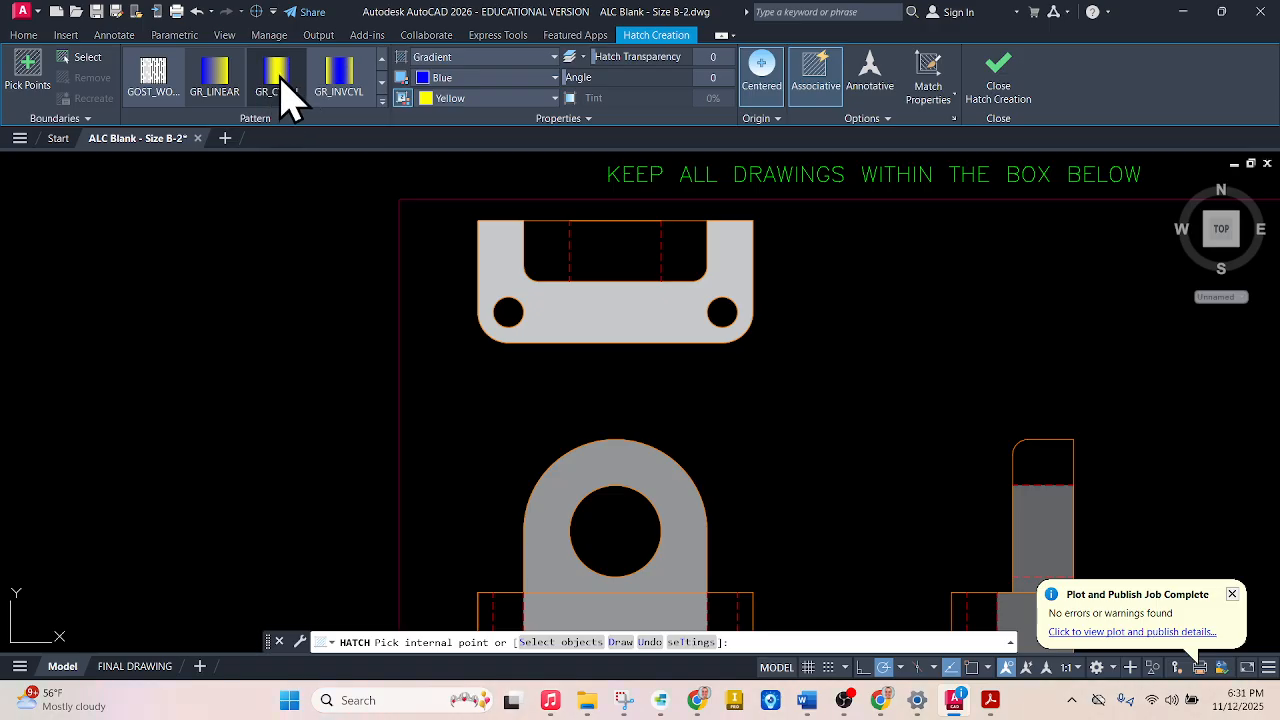
pyautogui.click(285, 90)
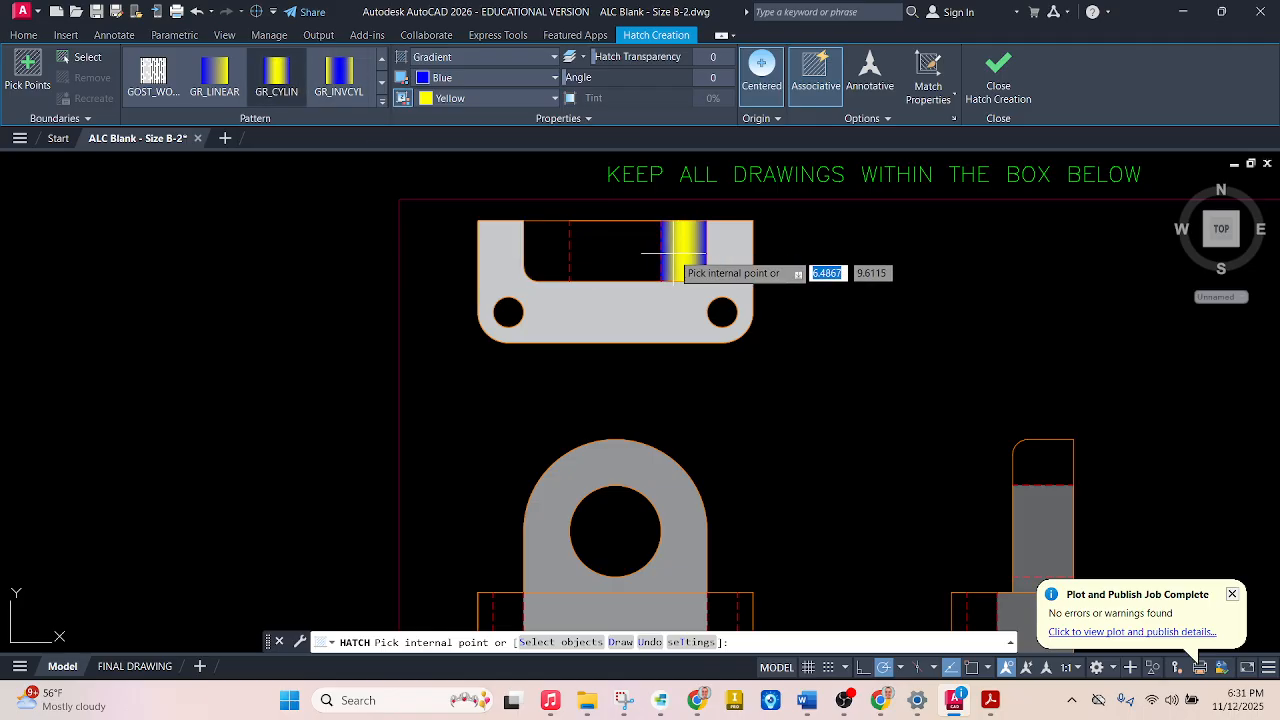
pyautogui.click(555, 250)
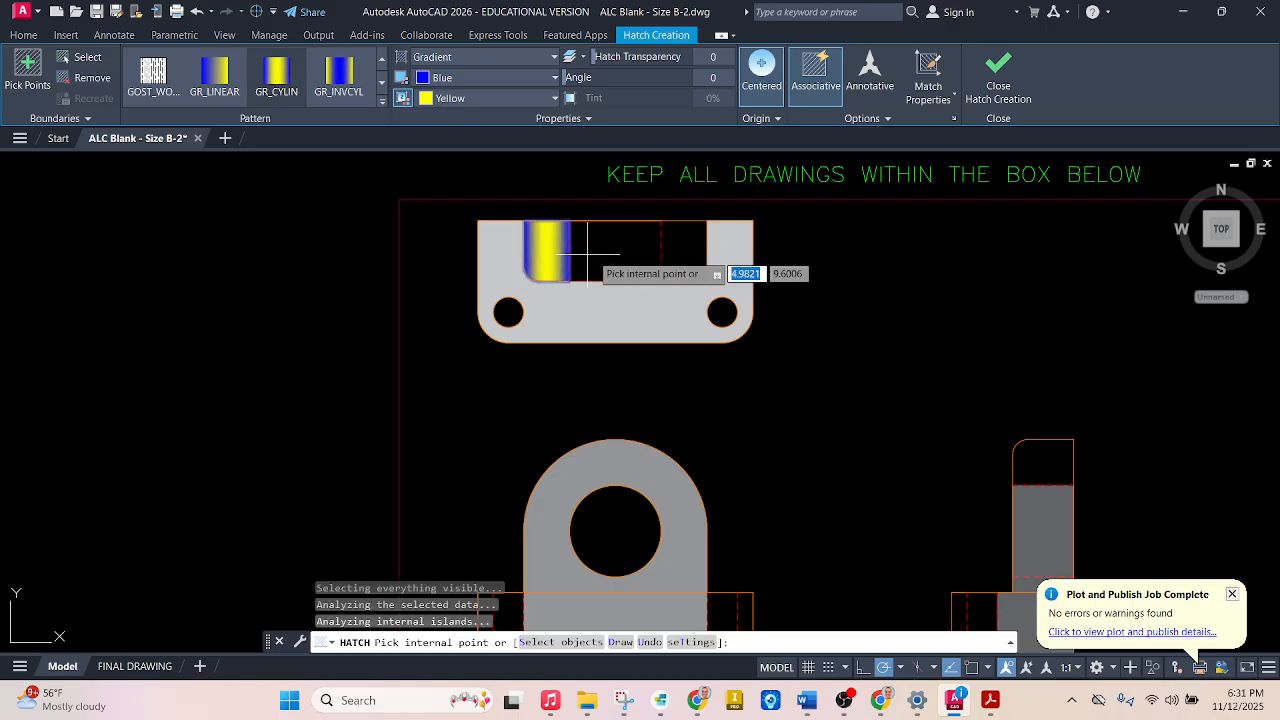
pyautogui.click(612, 258)
pyautogui.click(688, 259)
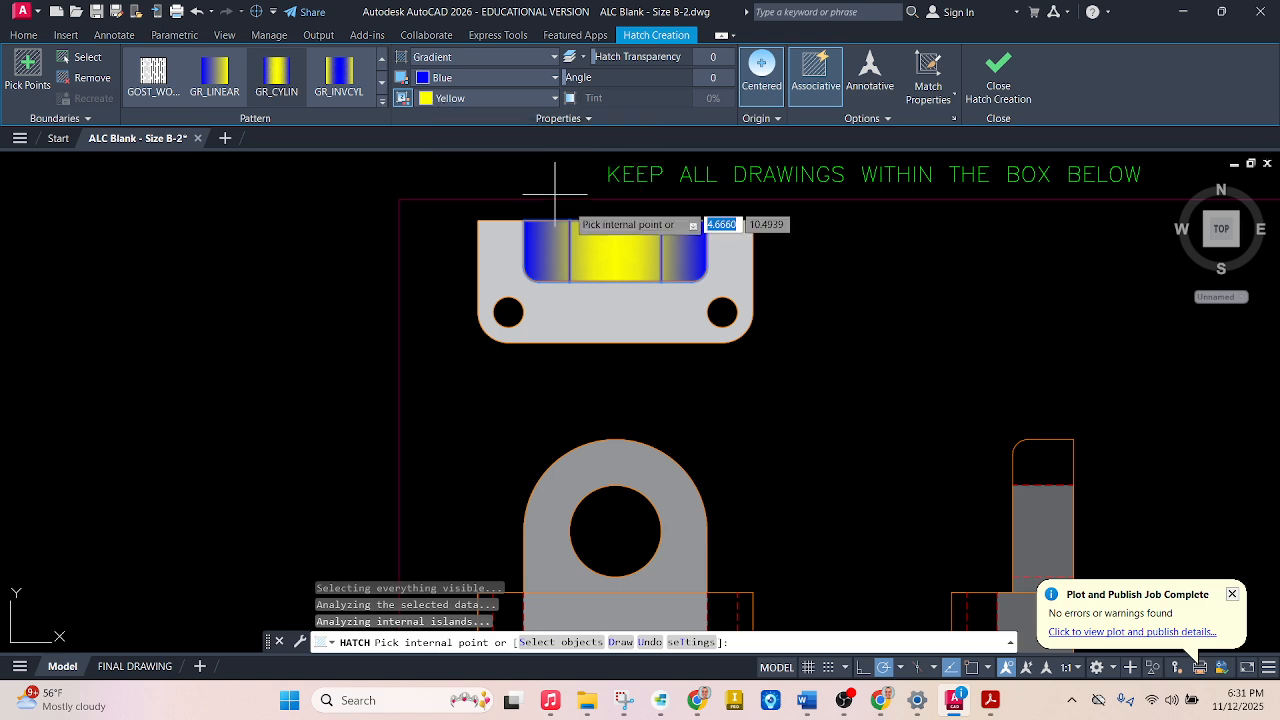
# Set the top view gradient's colours to 99,100,102 and 199,200,202, and finish the hatch
pyautogui.click(436, 99)
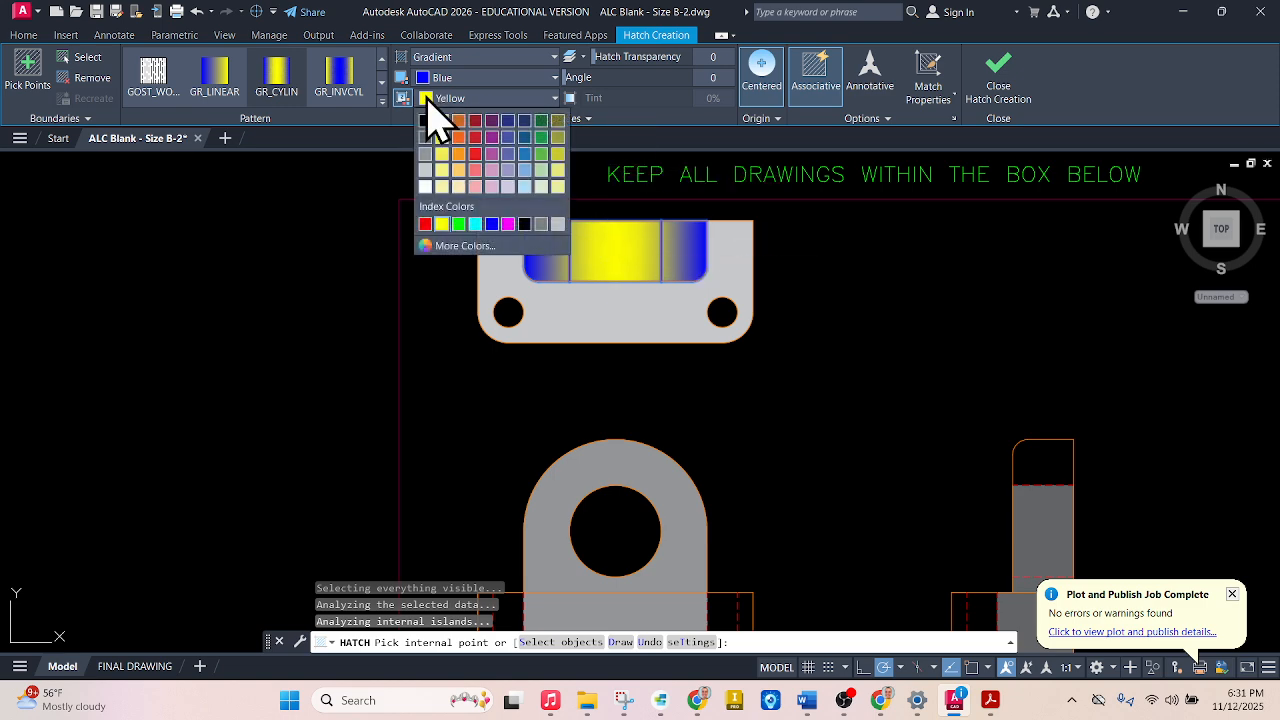
pyautogui.click(432, 178)
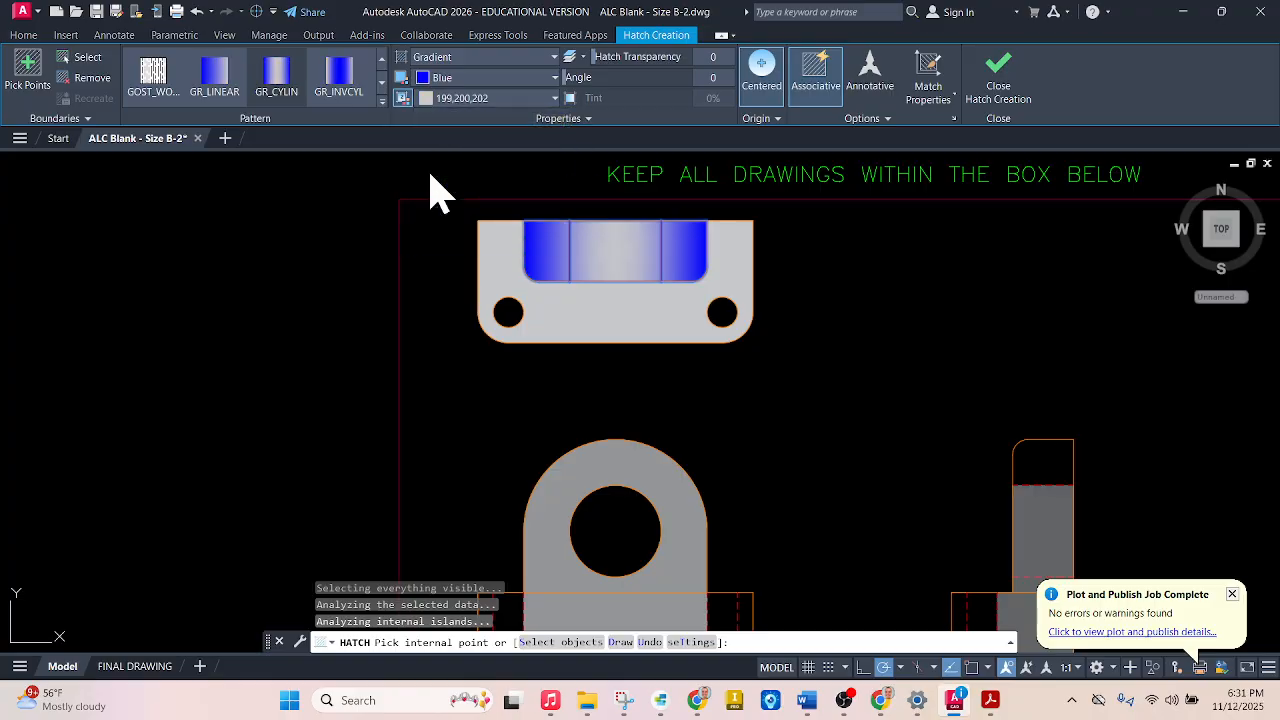
pyautogui.click(424, 78)
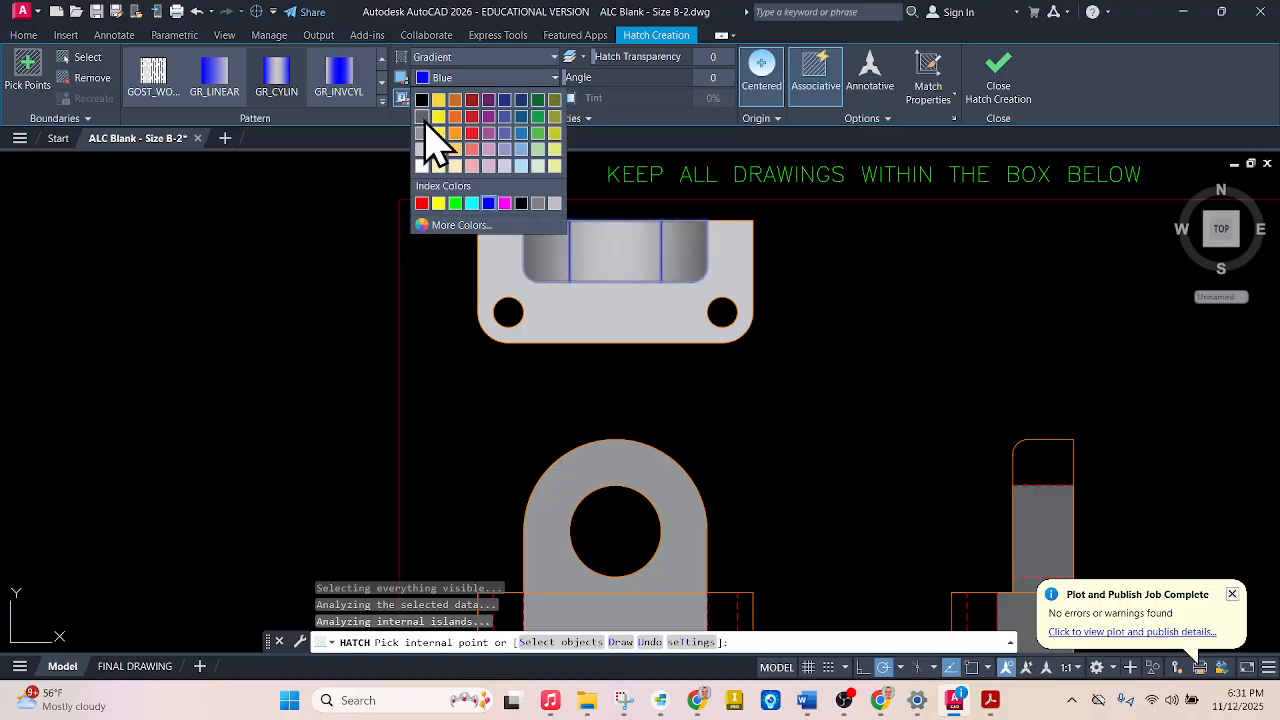
pyautogui.click(424, 117)
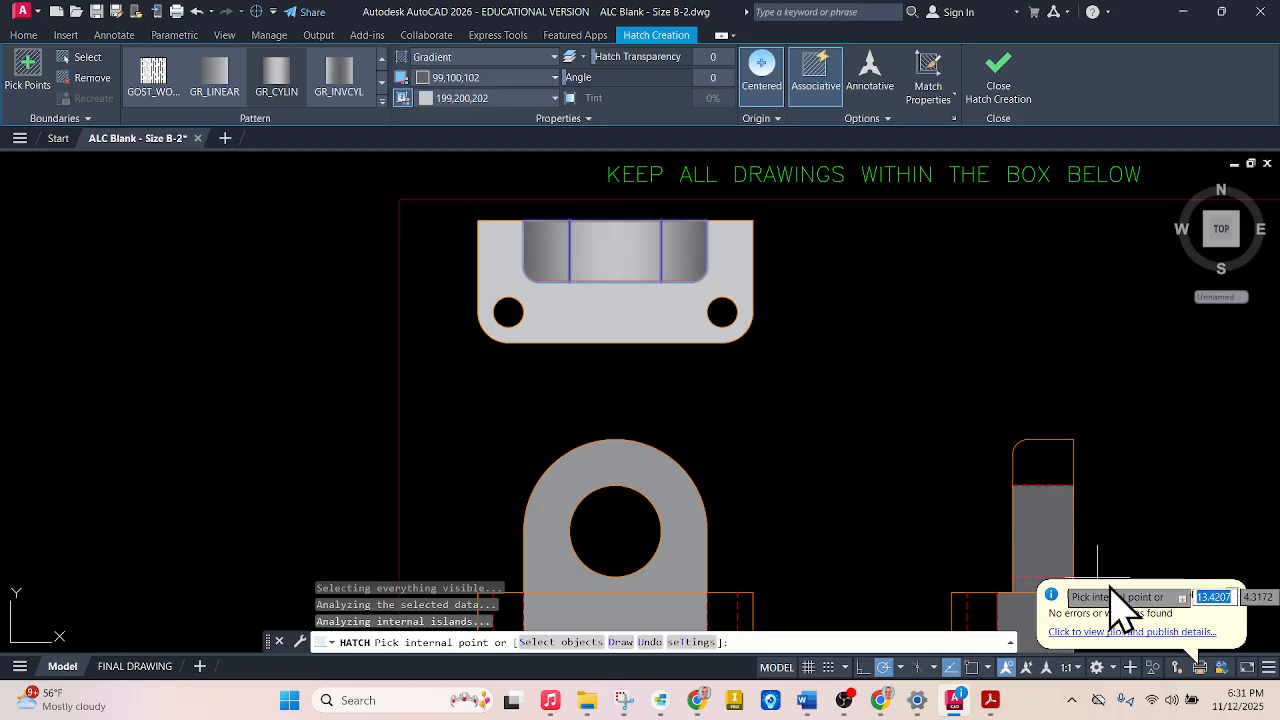
pyautogui.click(997, 100)
pyautogui.scroll(-2, 469, 225)
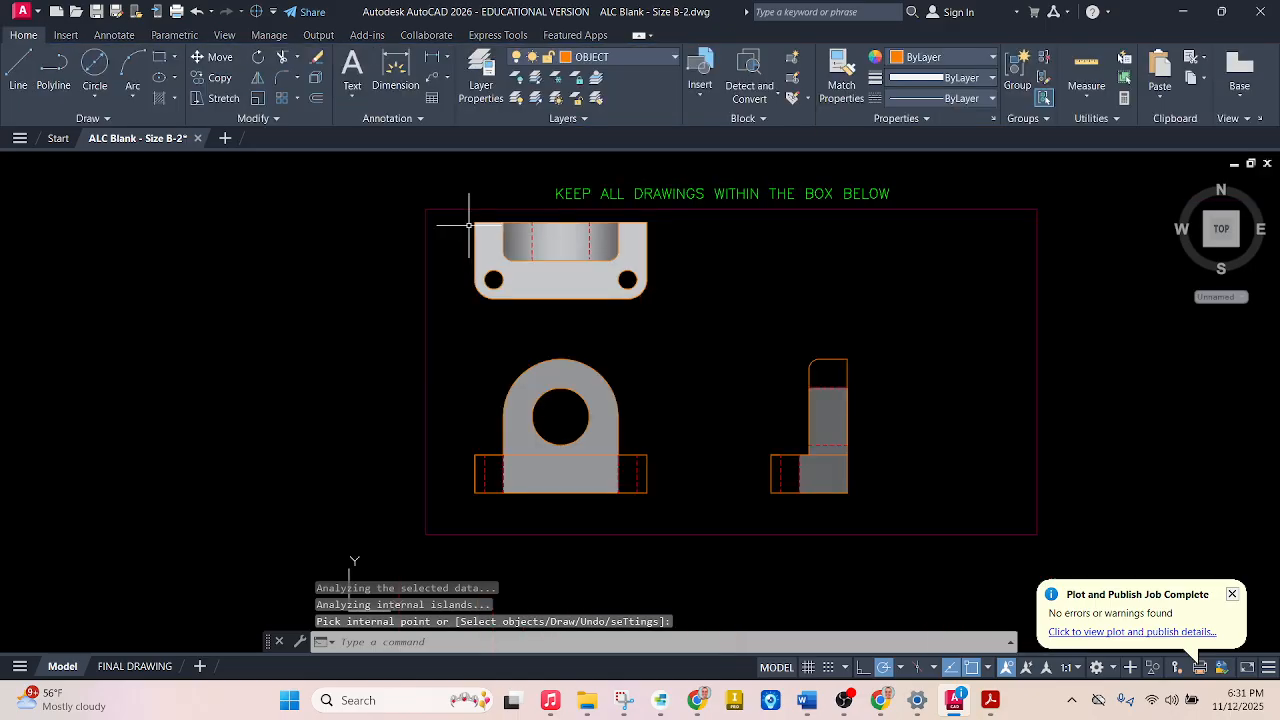
pyautogui.scroll(2, 618, 252)
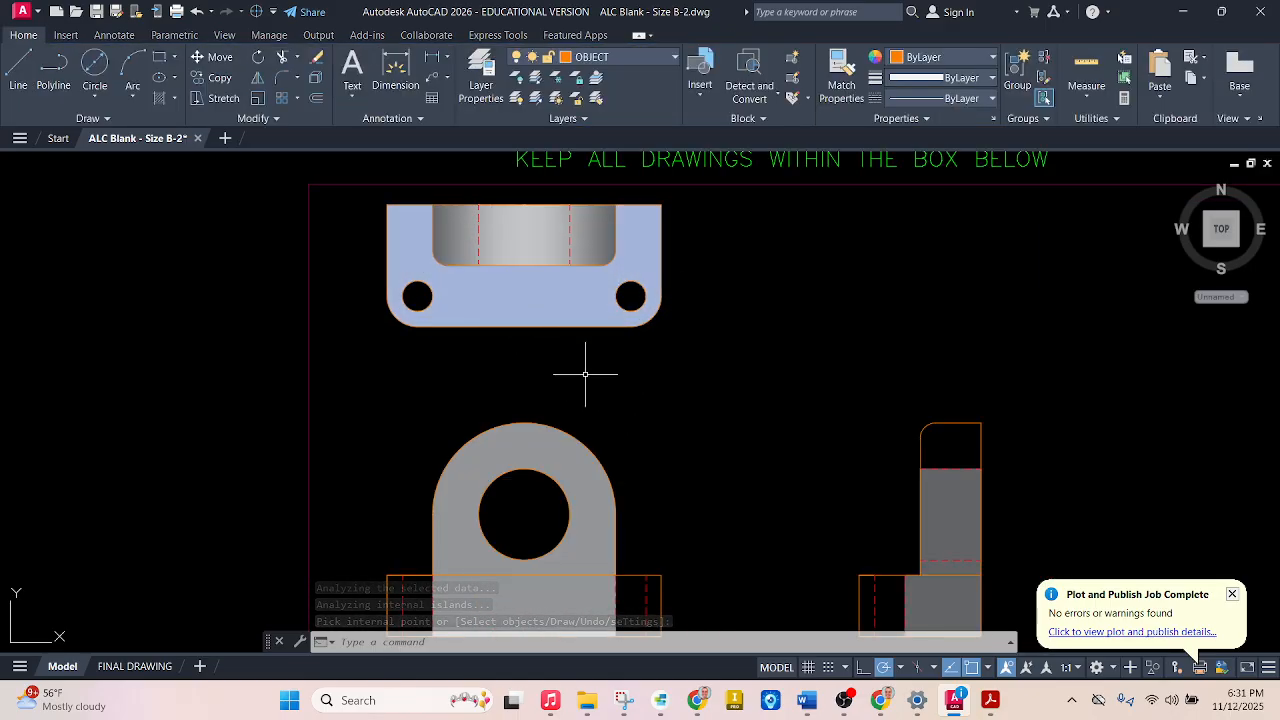
pyautogui.scroll(-2, 752, 270)
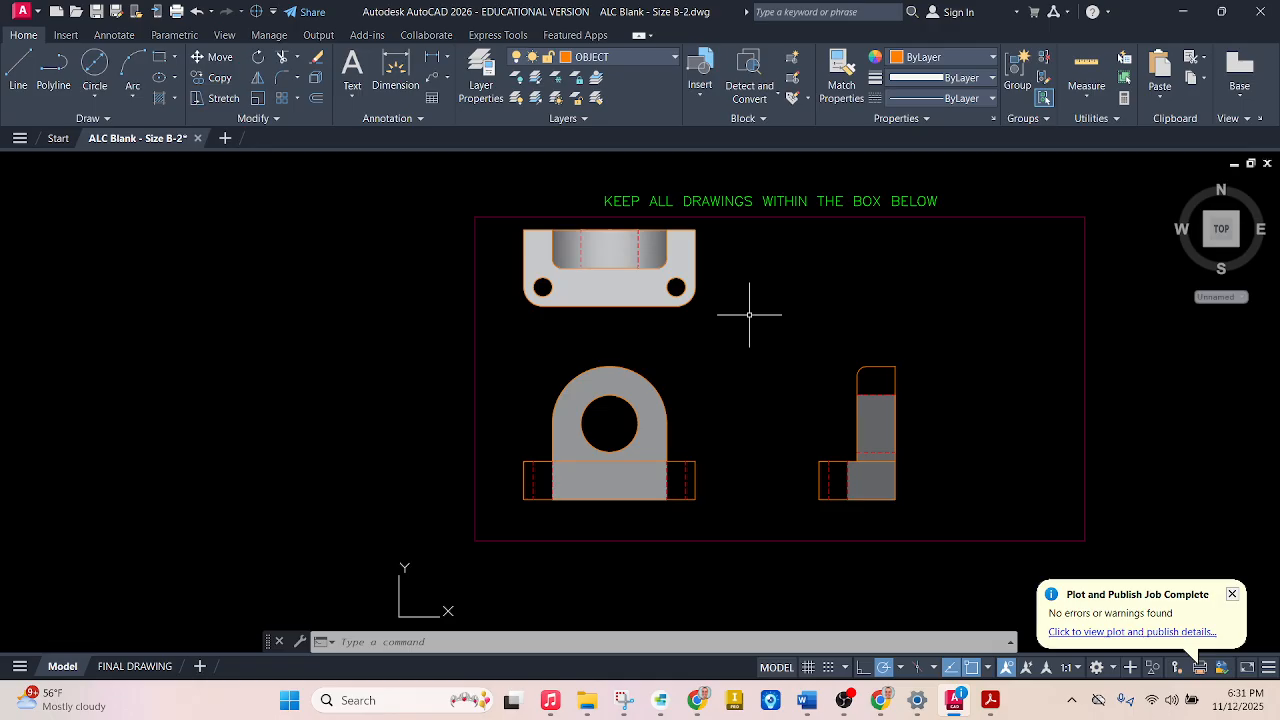
pyautogui.scroll(2, 568, 527)
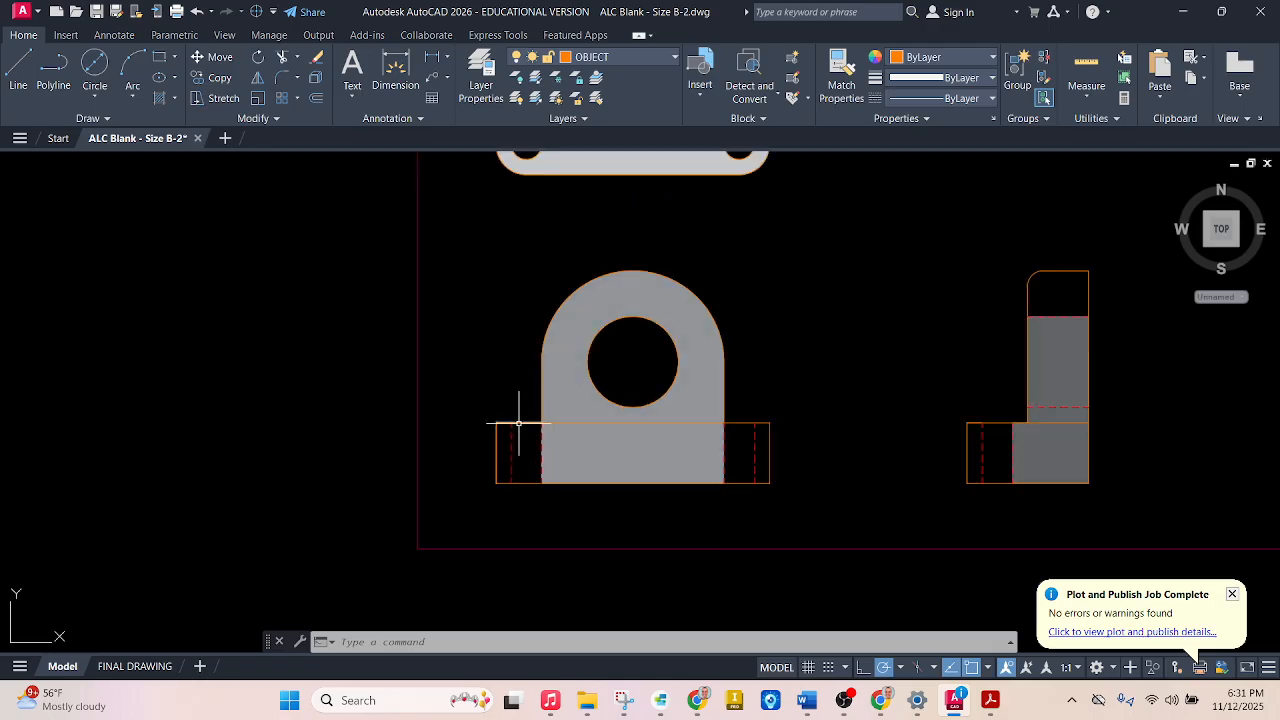
pyautogui.scroll(2, 559, 432)
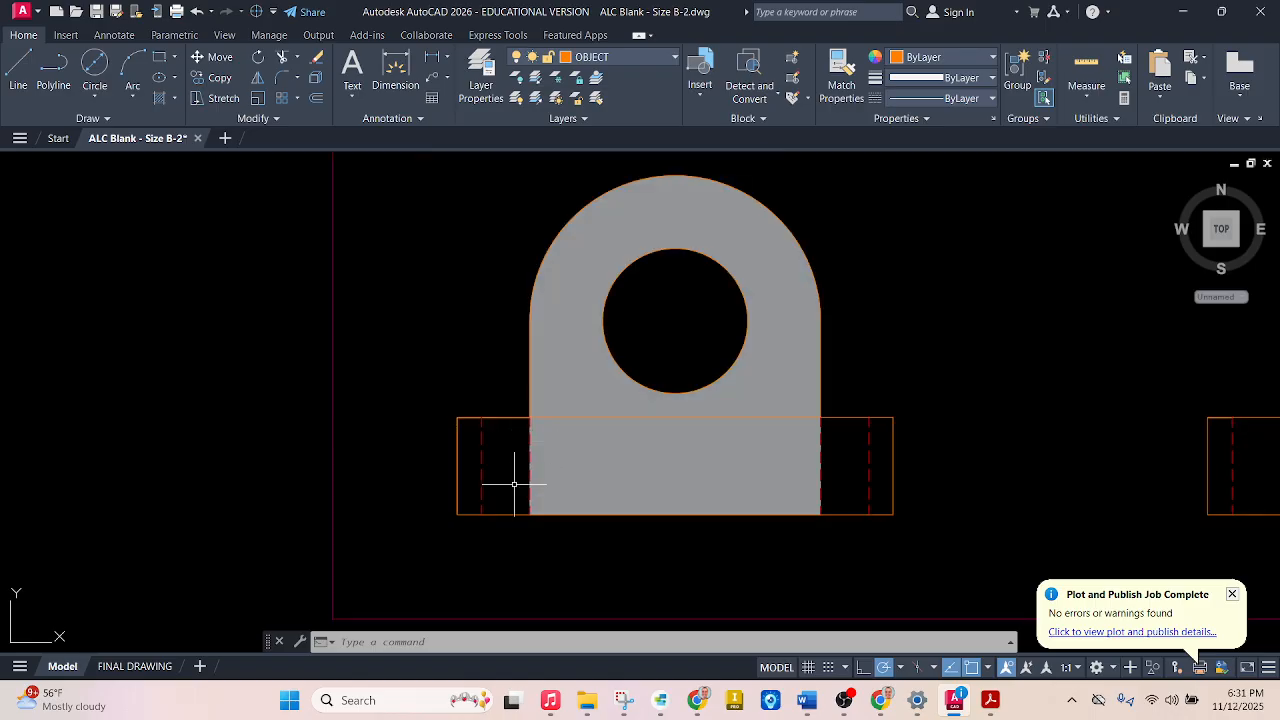
# Fill both regions of the front view's base left of the upright with a GR_LINEAR gradient hatch
pyautogui.scroll(-2, 501, 448)
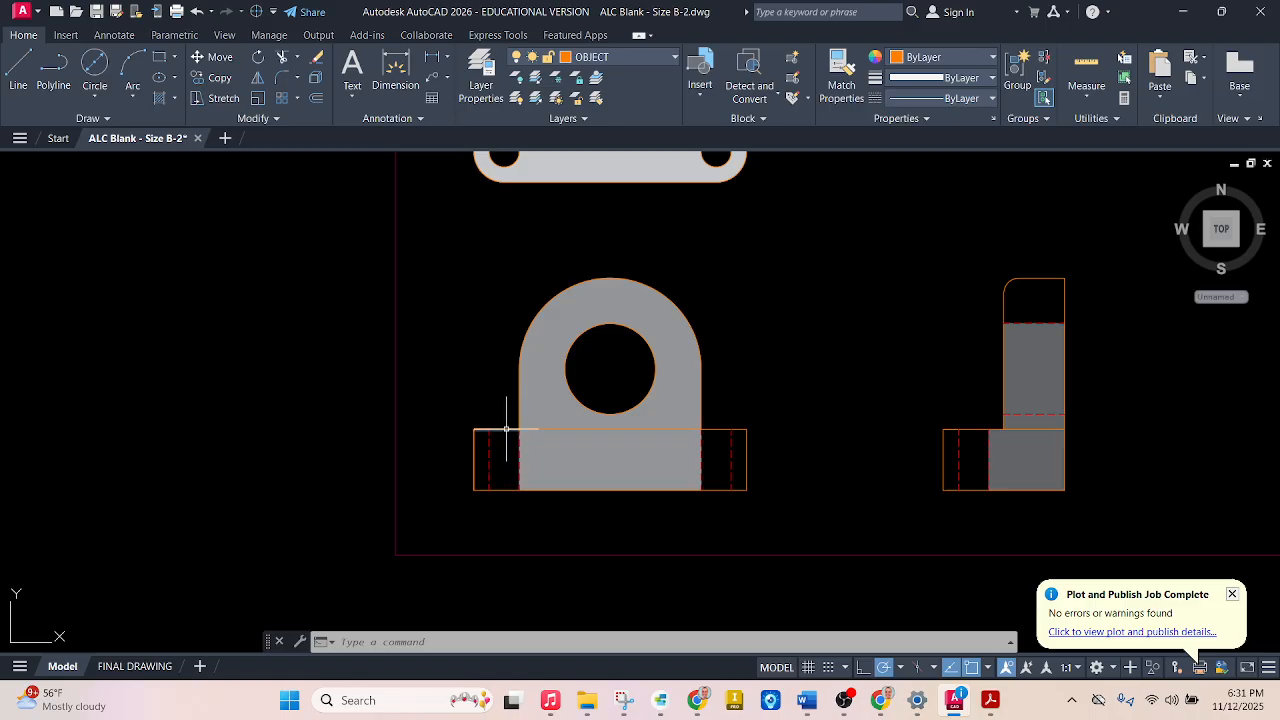
pyautogui.scroll(2, 504, 477)
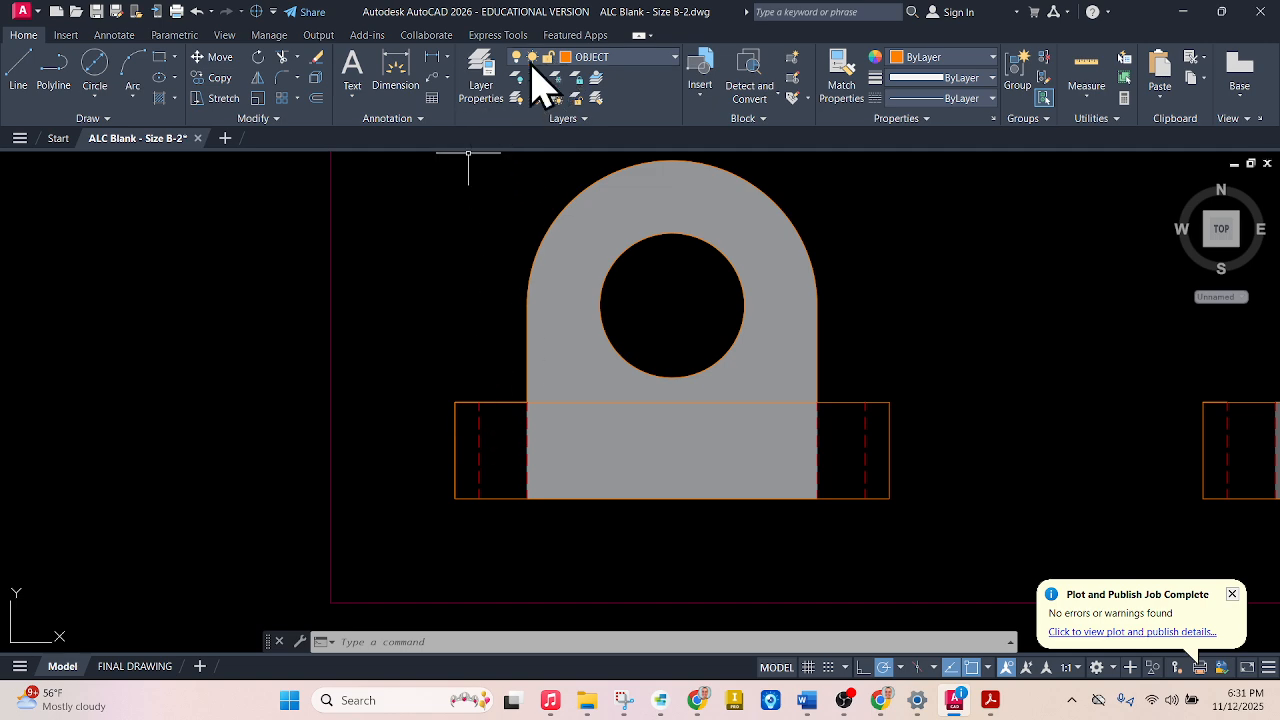
pyautogui.click(160, 98)
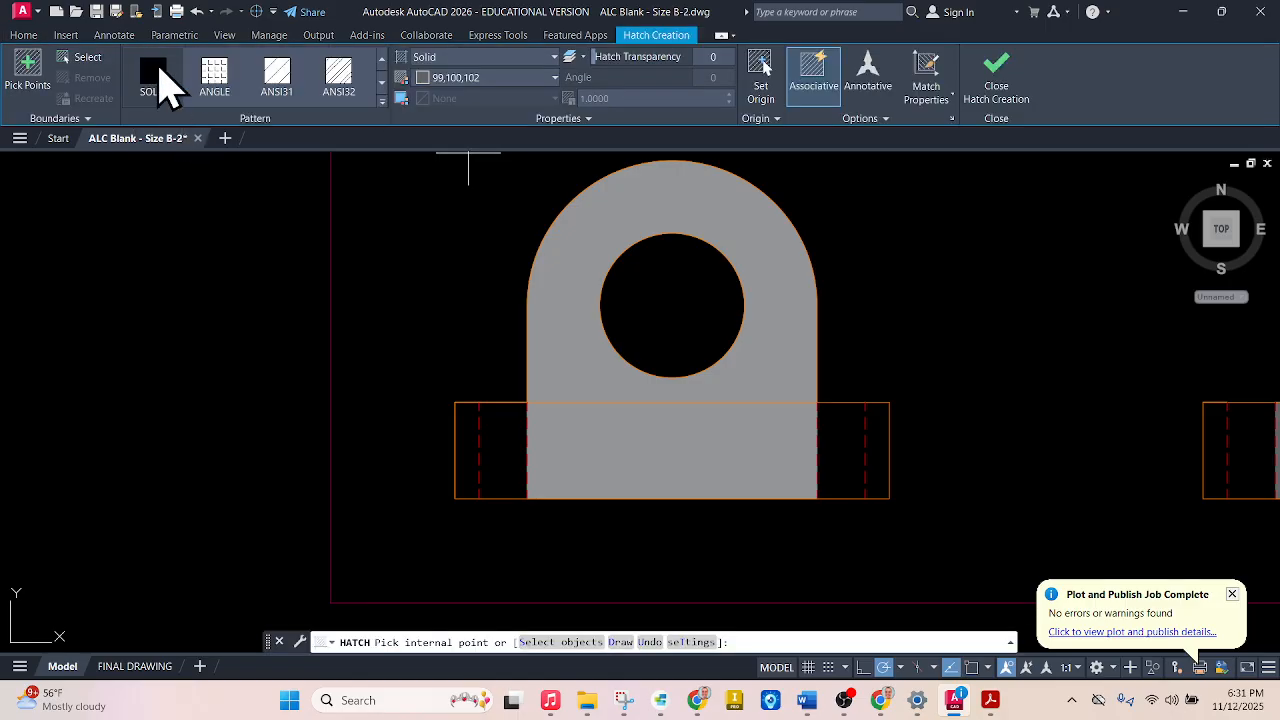
pyautogui.click(456, 58)
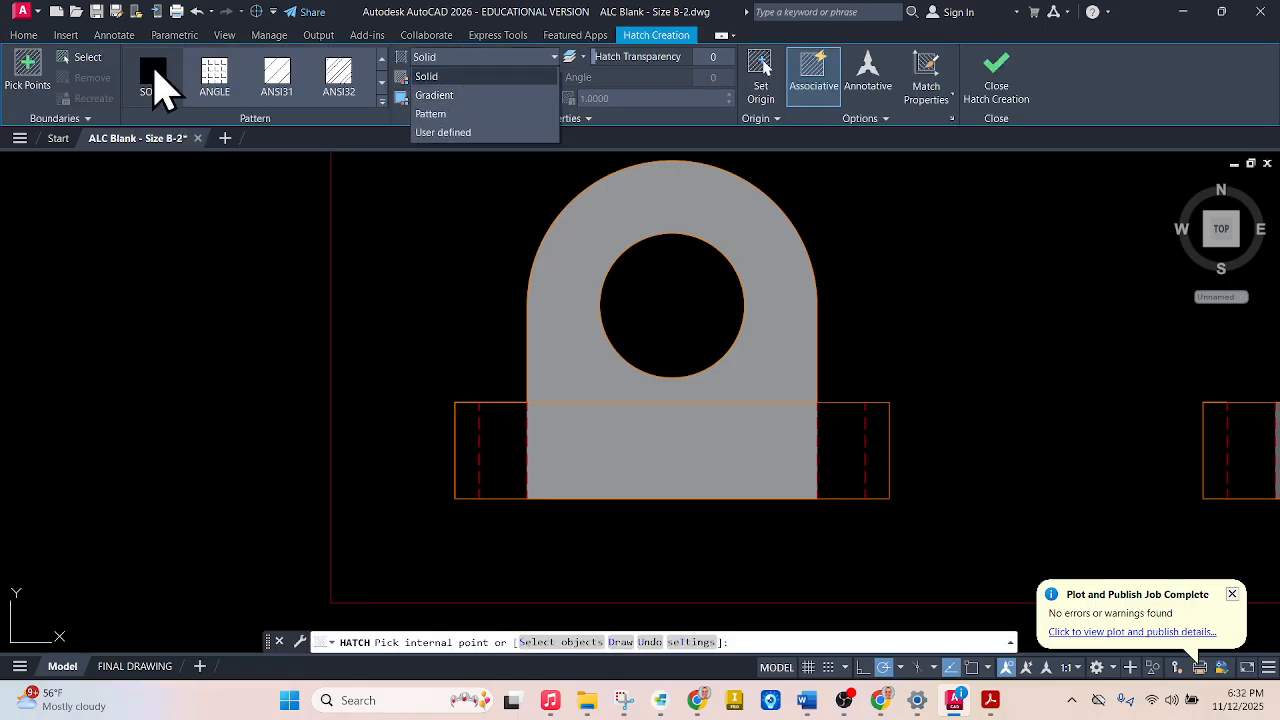
pyautogui.click(418, 58)
pyautogui.click(445, 60)
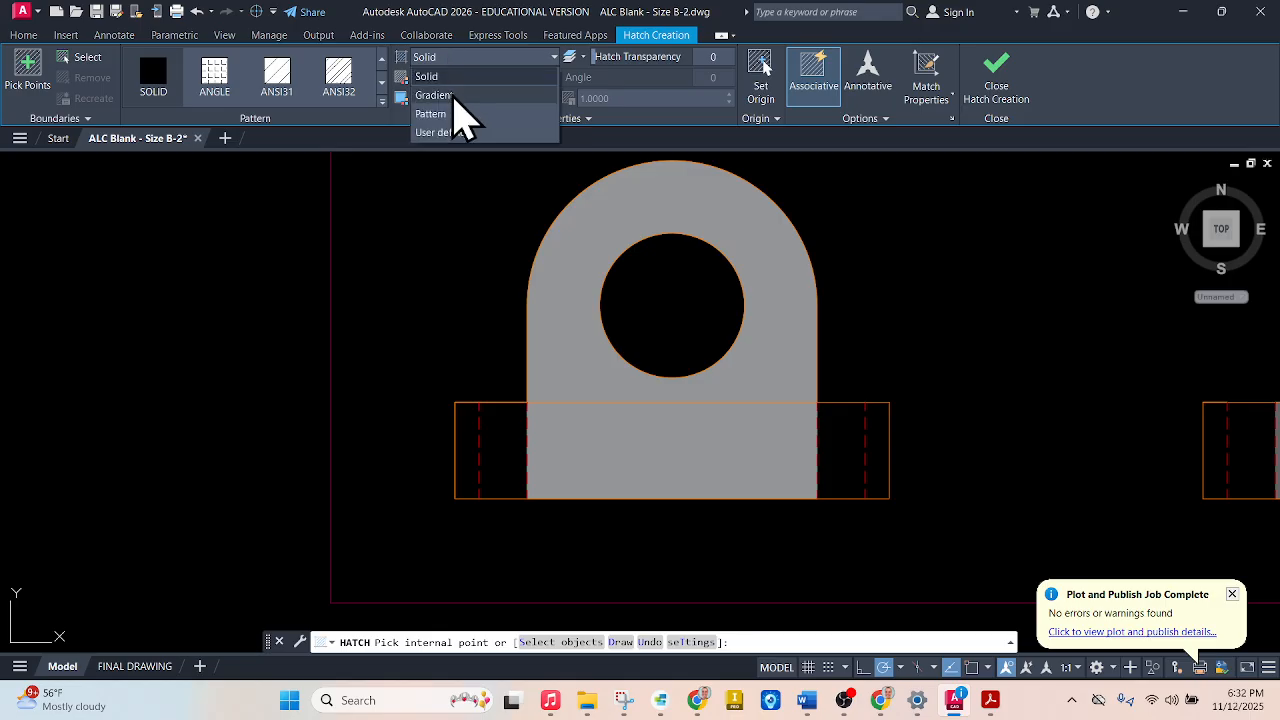
pyautogui.click(455, 95)
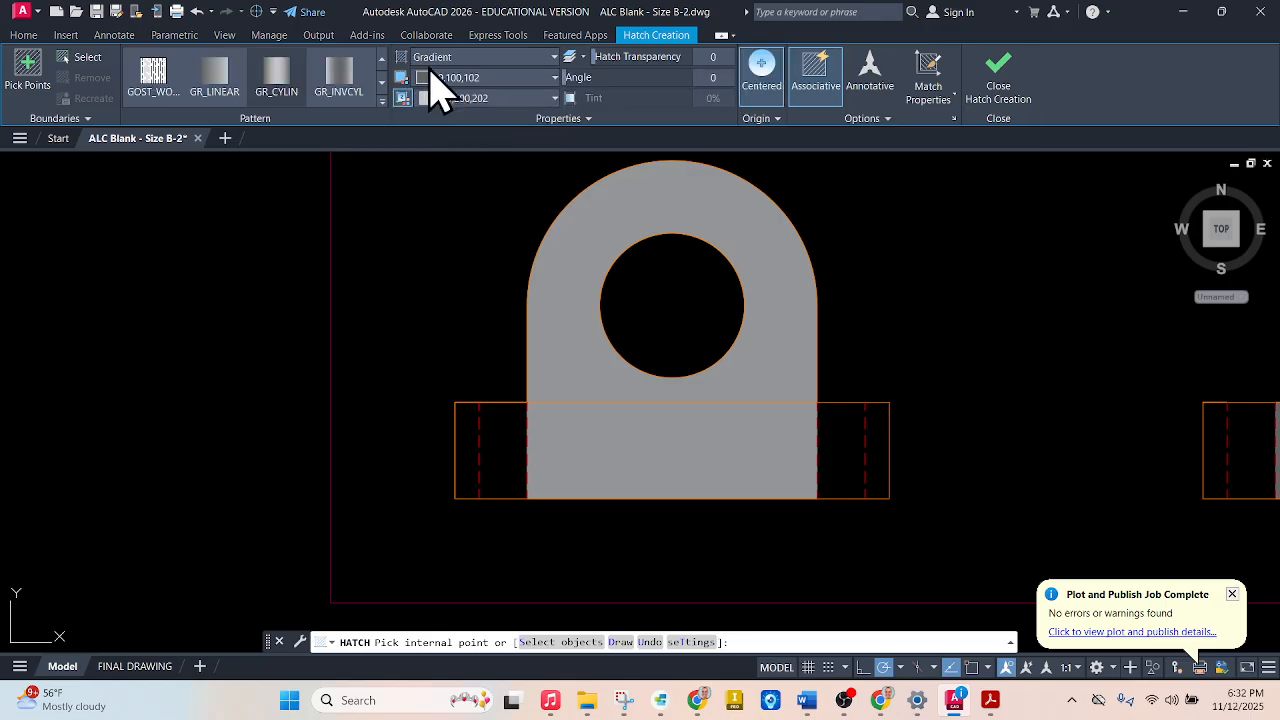
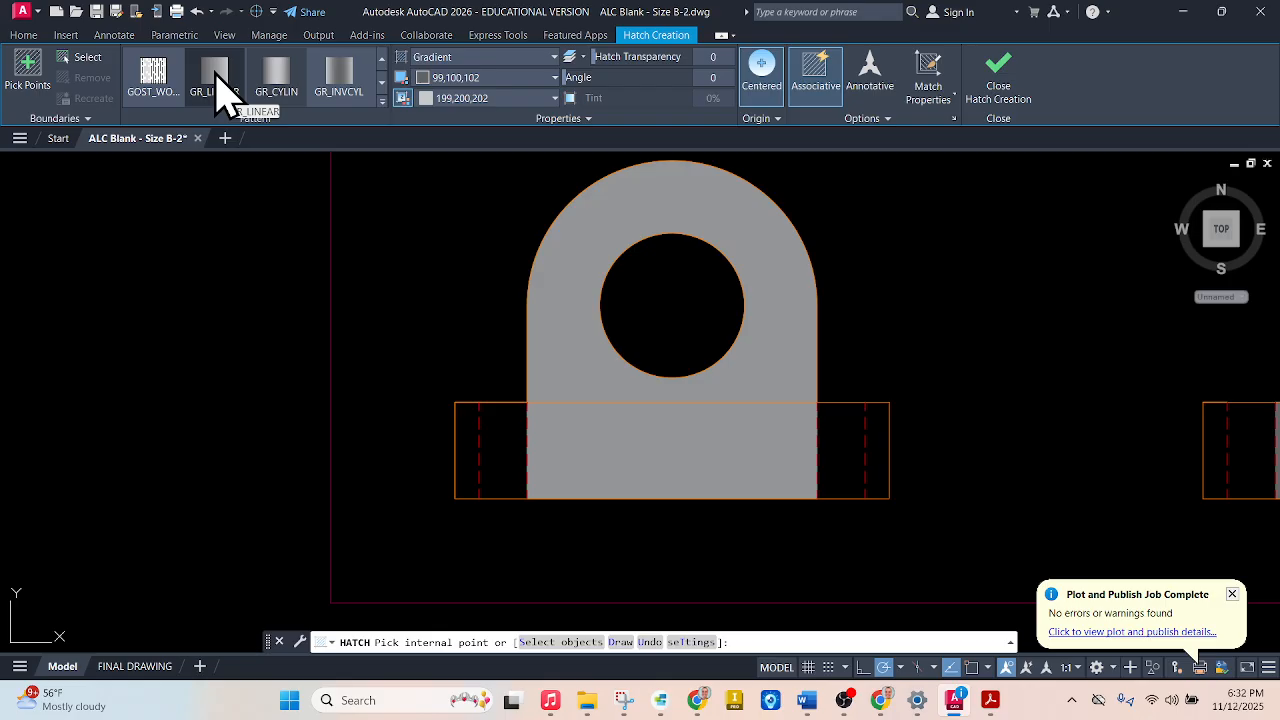
pyautogui.click(255, 95)
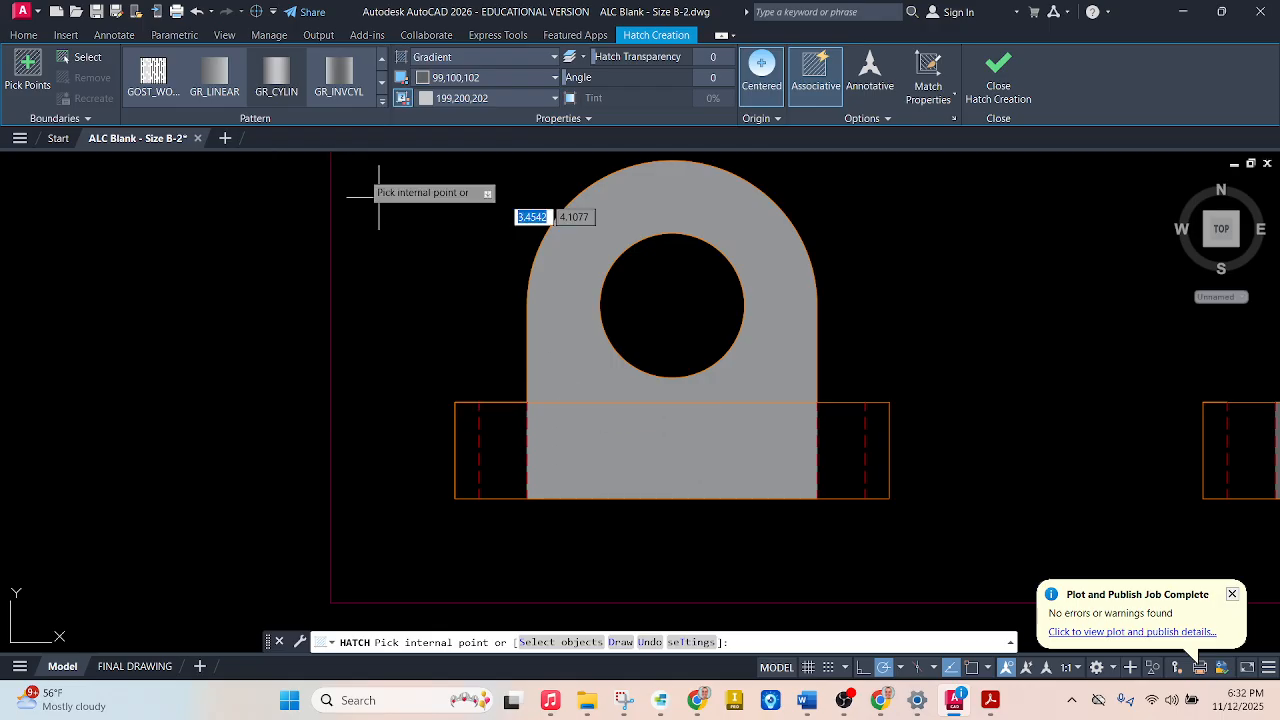
pyautogui.click(236, 92)
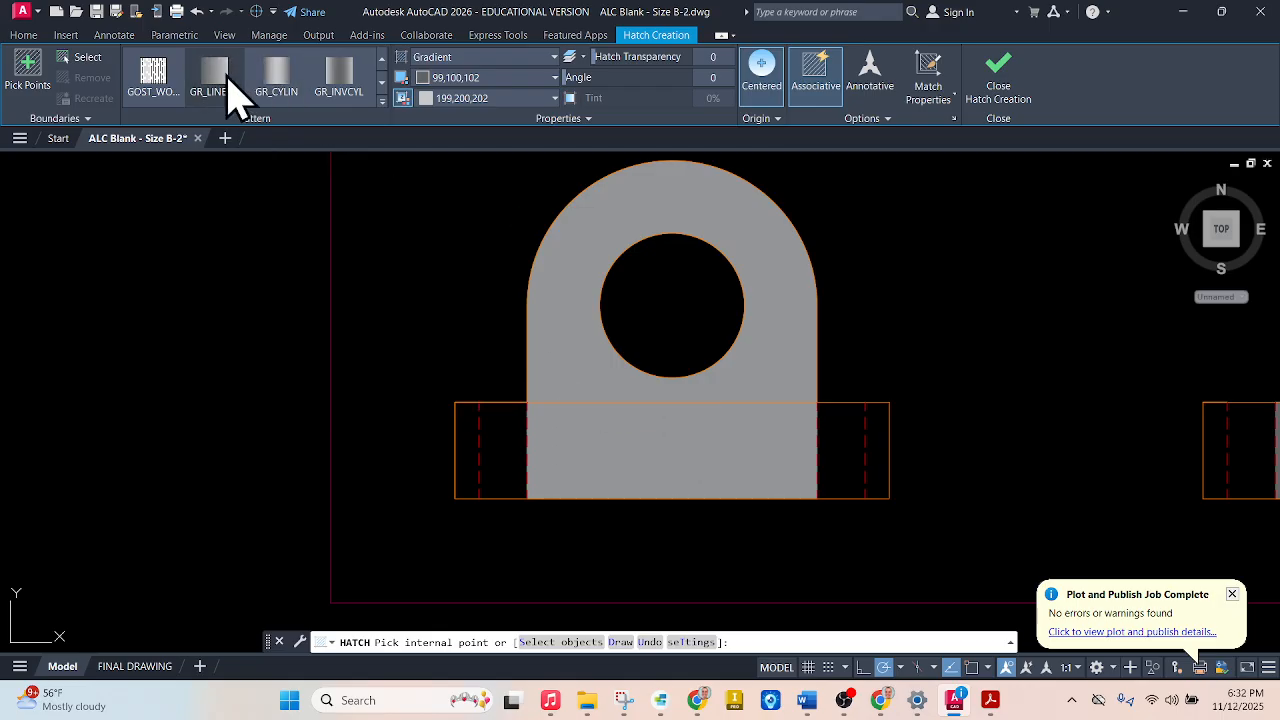
pyautogui.click(504, 450)
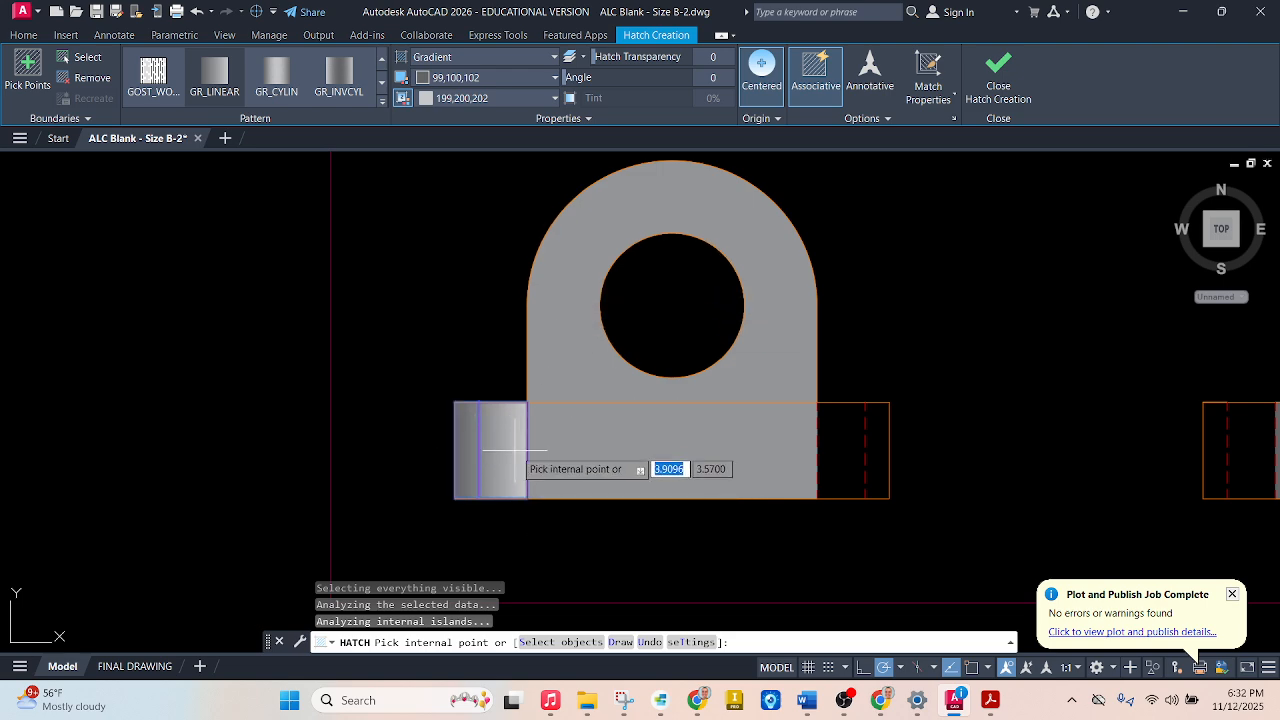
# Set the second colour of the front view's left base gradient to 147,149,152 and finish the hatch
pyautogui.click(434, 98)
pyautogui.click(430, 153)
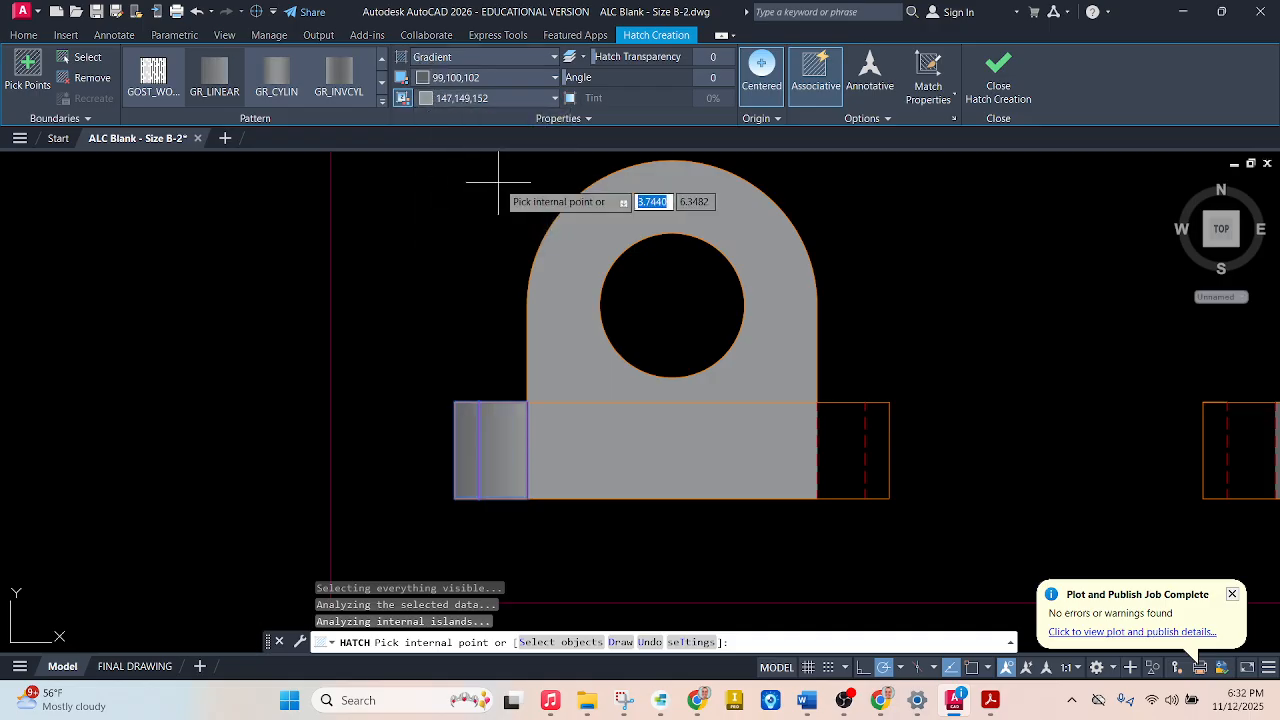
pyautogui.click(998, 90)
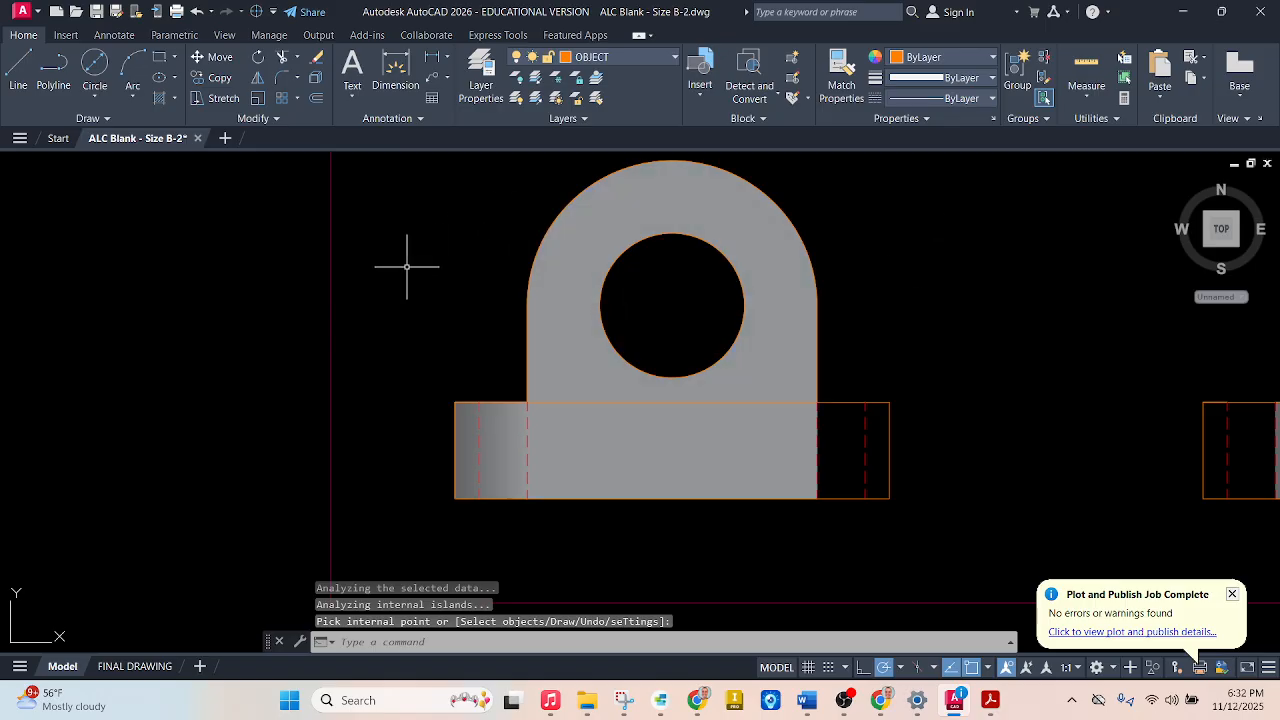
# Fill the front view's base right of the upright with a linear gradient in 99,100,102 and 147,149,152 at angle 180
pyautogui.scroll(-2, 407, 267)
pyautogui.scroll(2, 697, 326)
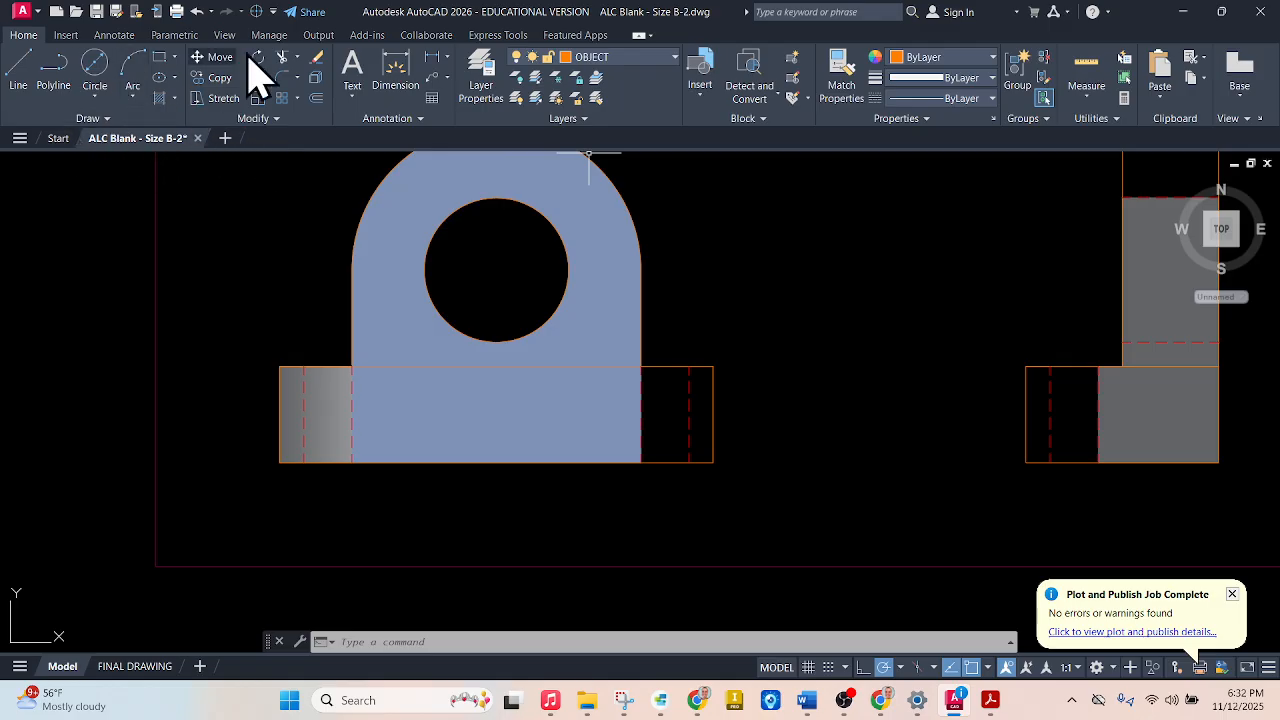
pyautogui.click(161, 98)
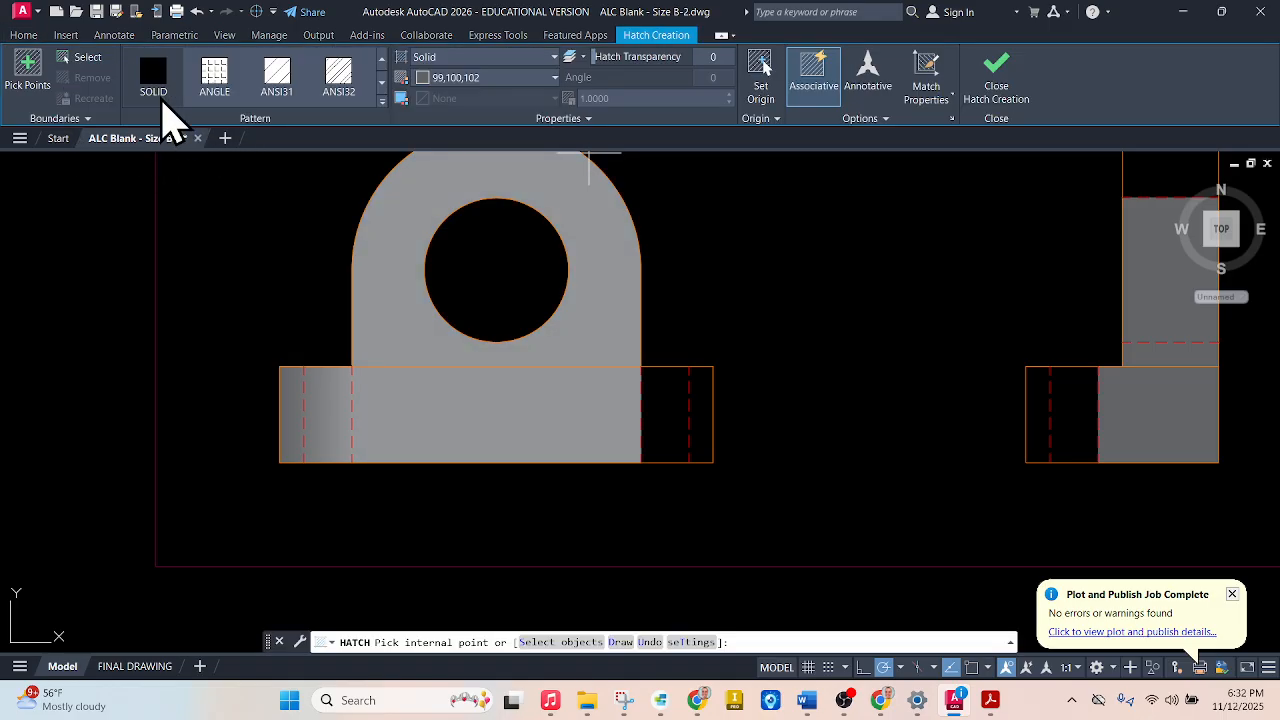
pyautogui.scroll(-1, 280, 88)
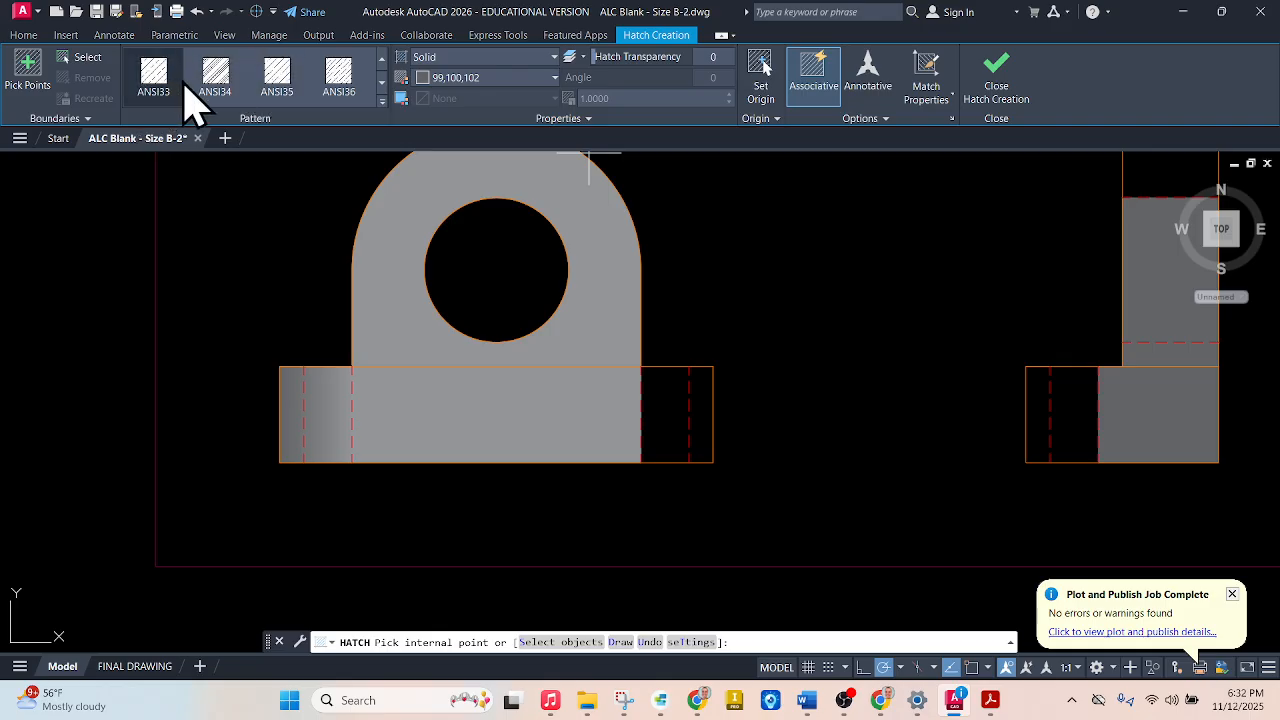
pyautogui.click(434, 58)
pyautogui.click(466, 95)
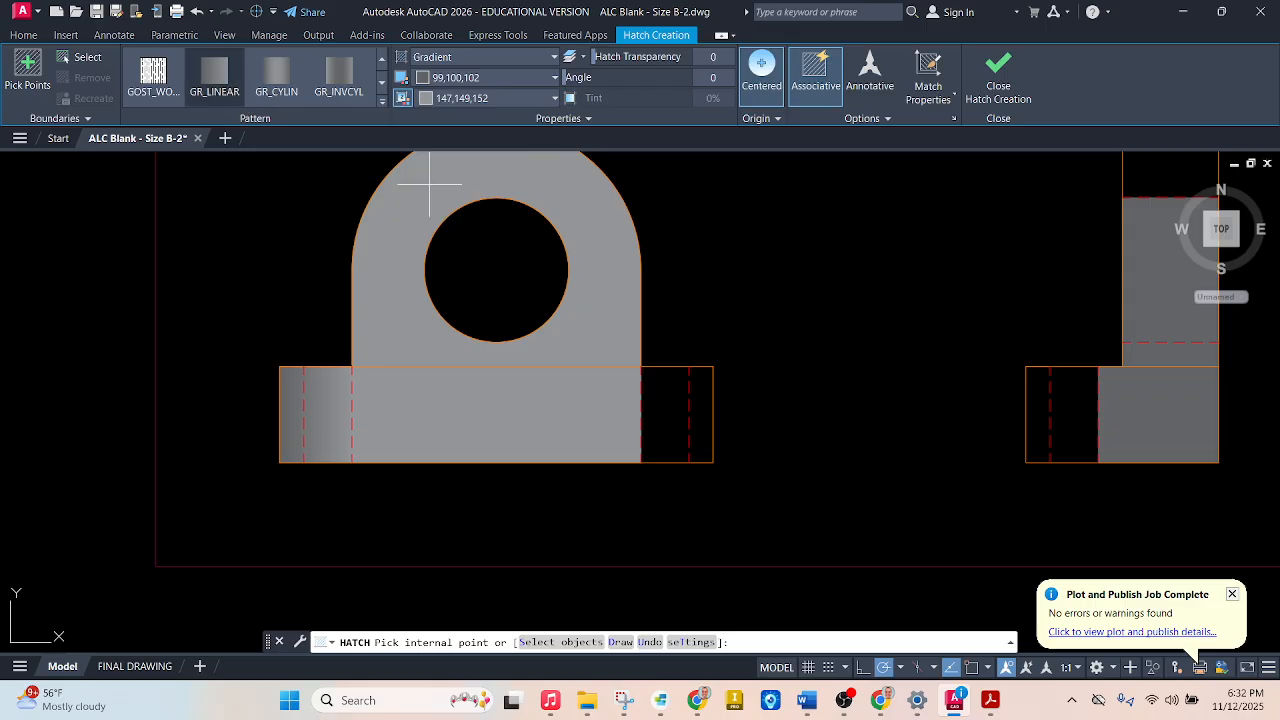
pyautogui.click(688, 400)
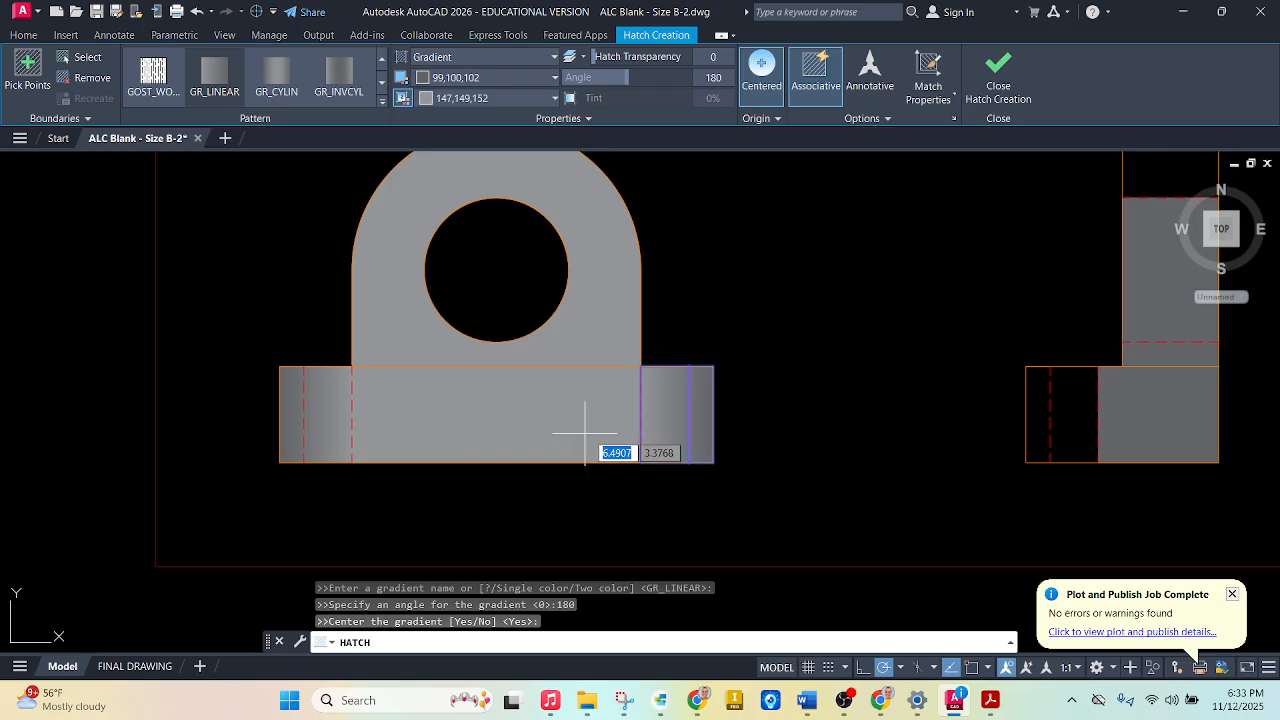
pyautogui.click(1005, 80)
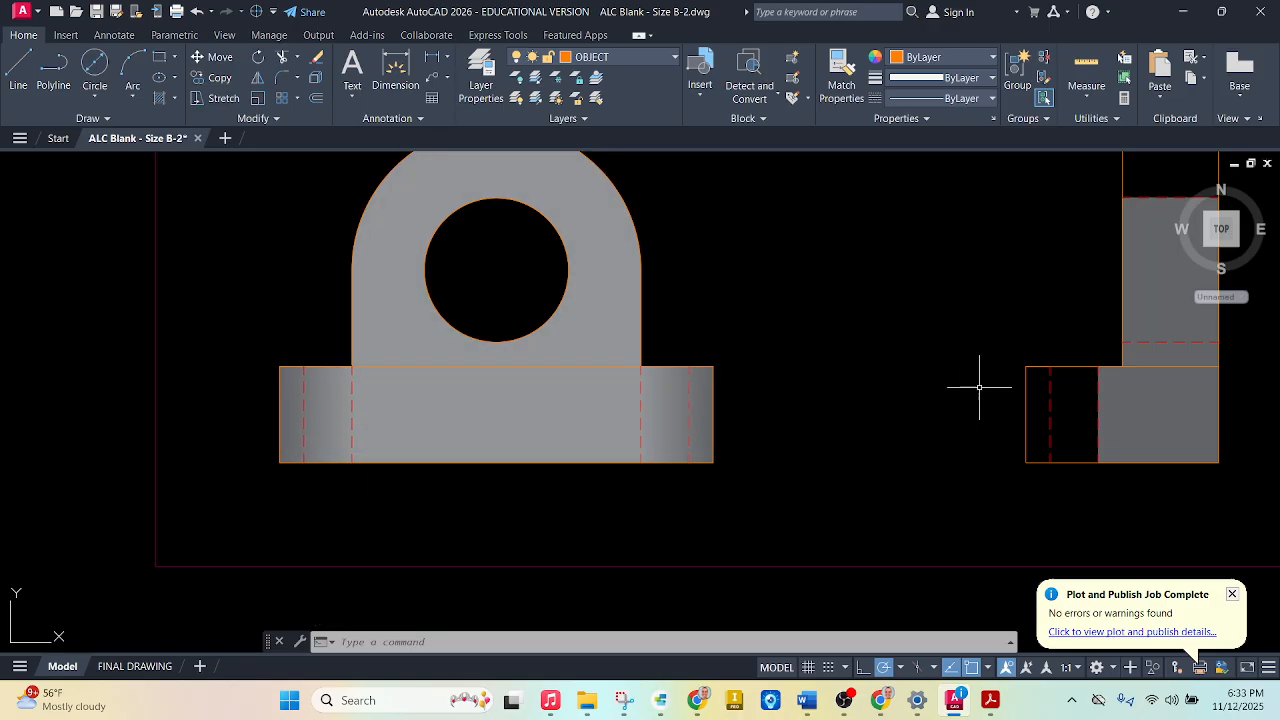
# Try to fill the two regions at the left end of the side view's base with a GR_LINEAR gradient hatch
pyautogui.scroll(-8, 847, 380)
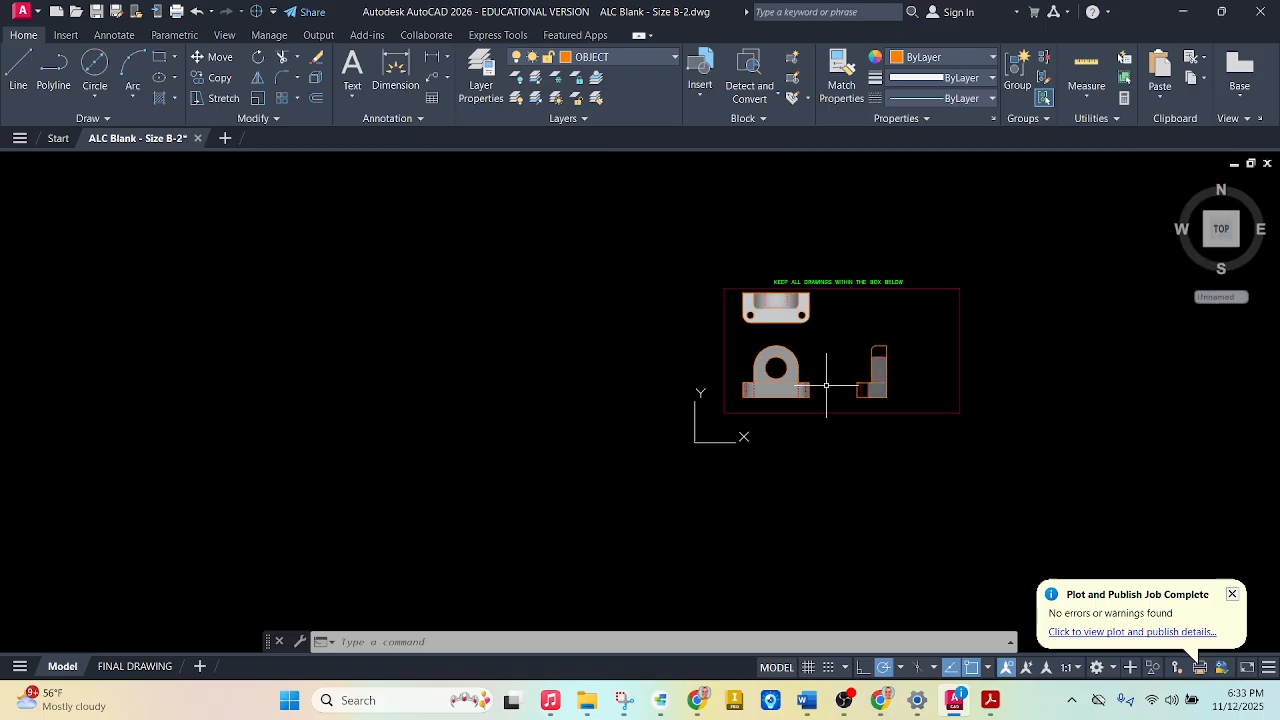
pyautogui.scroll(6, 886, 366)
pyautogui.scroll(2, 860, 431)
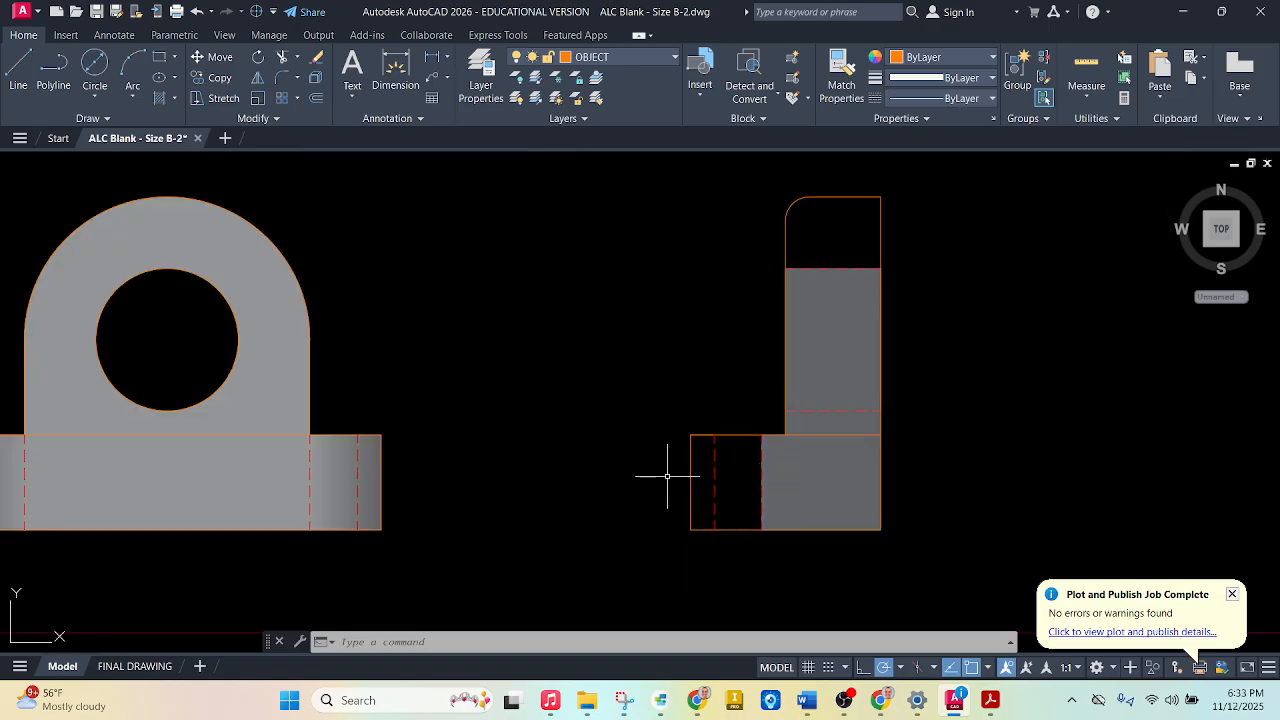
pyautogui.click(162, 98)
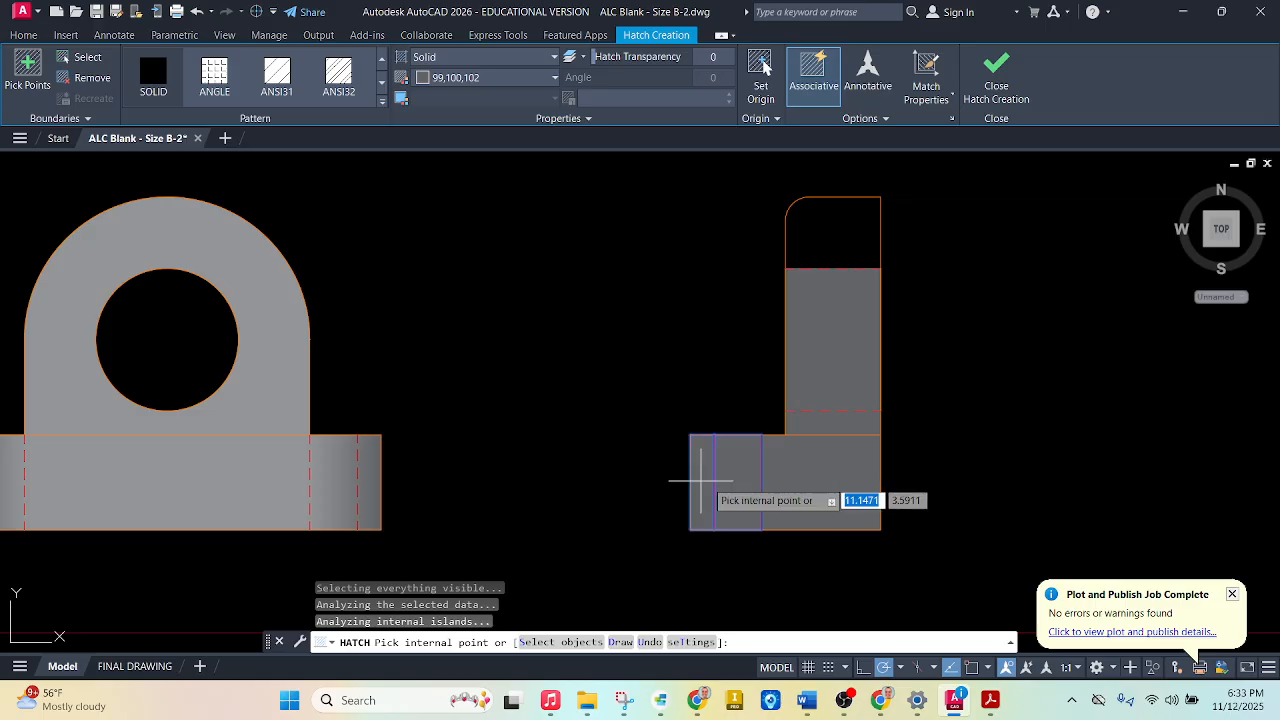
pyautogui.click(702, 484)
pyautogui.click(448, 60)
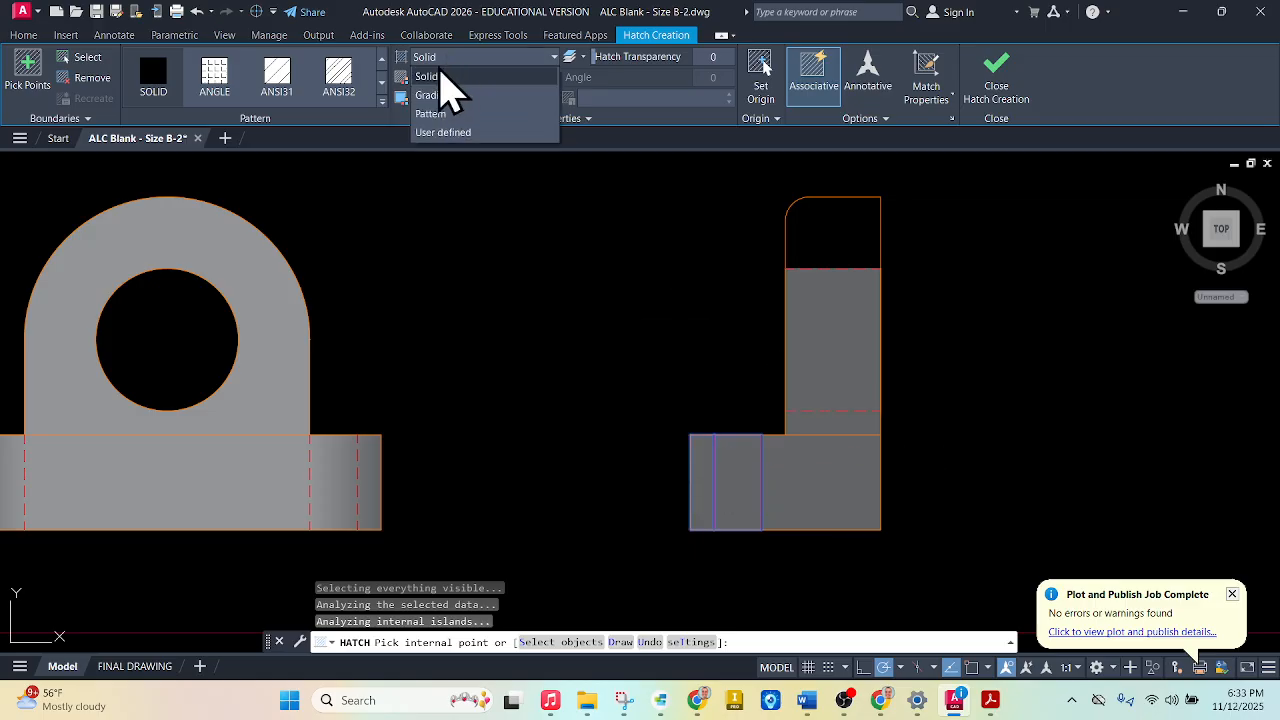
pyautogui.click(440, 96)
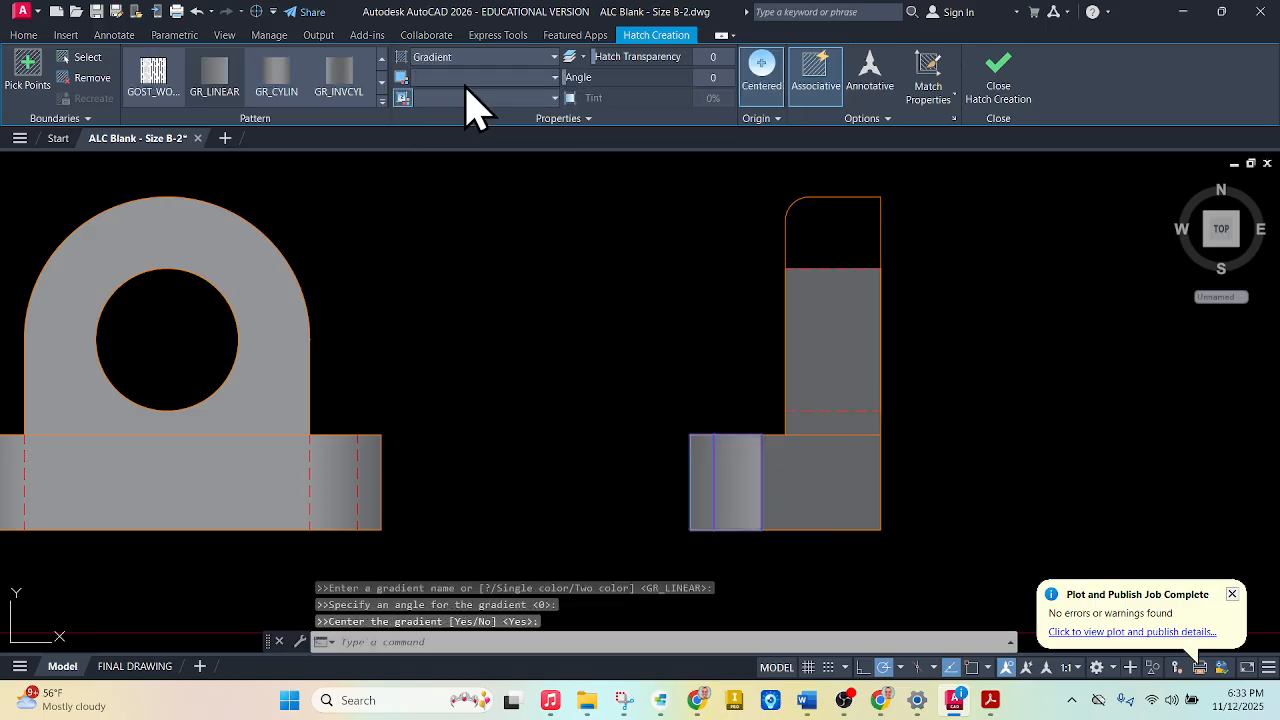
pyautogui.click(232, 76)
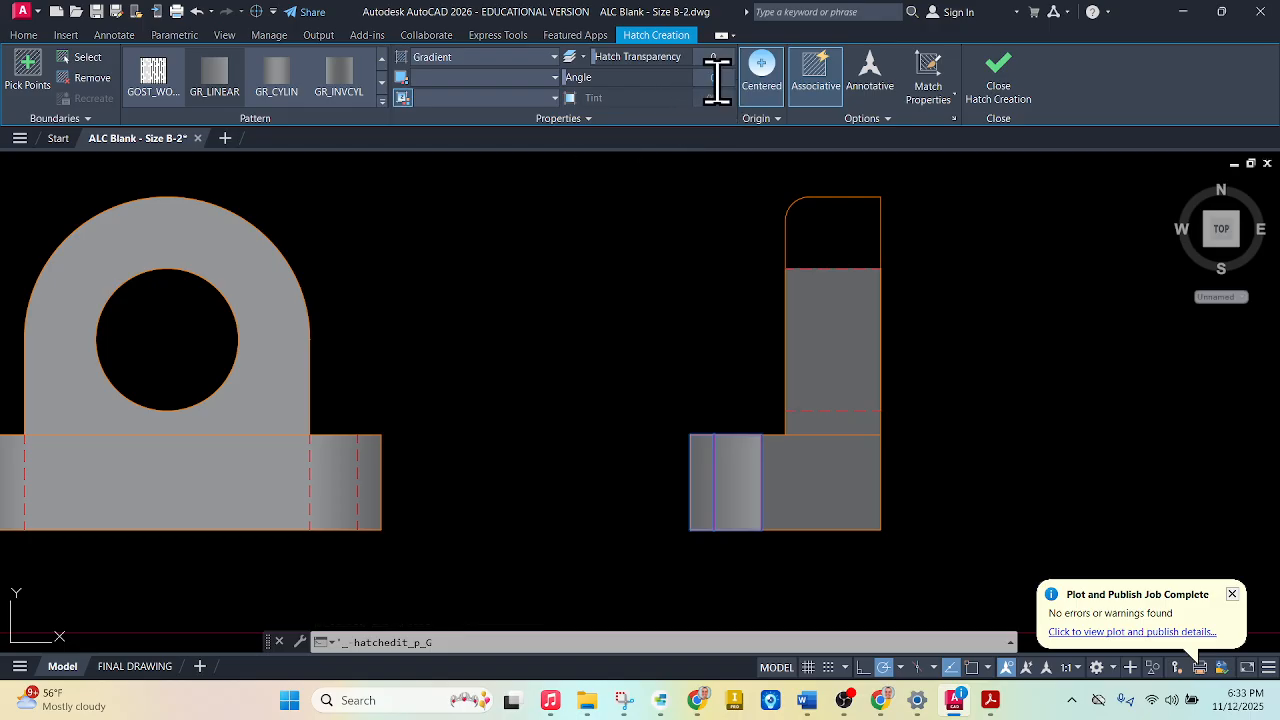
pyautogui.click(221, 66)
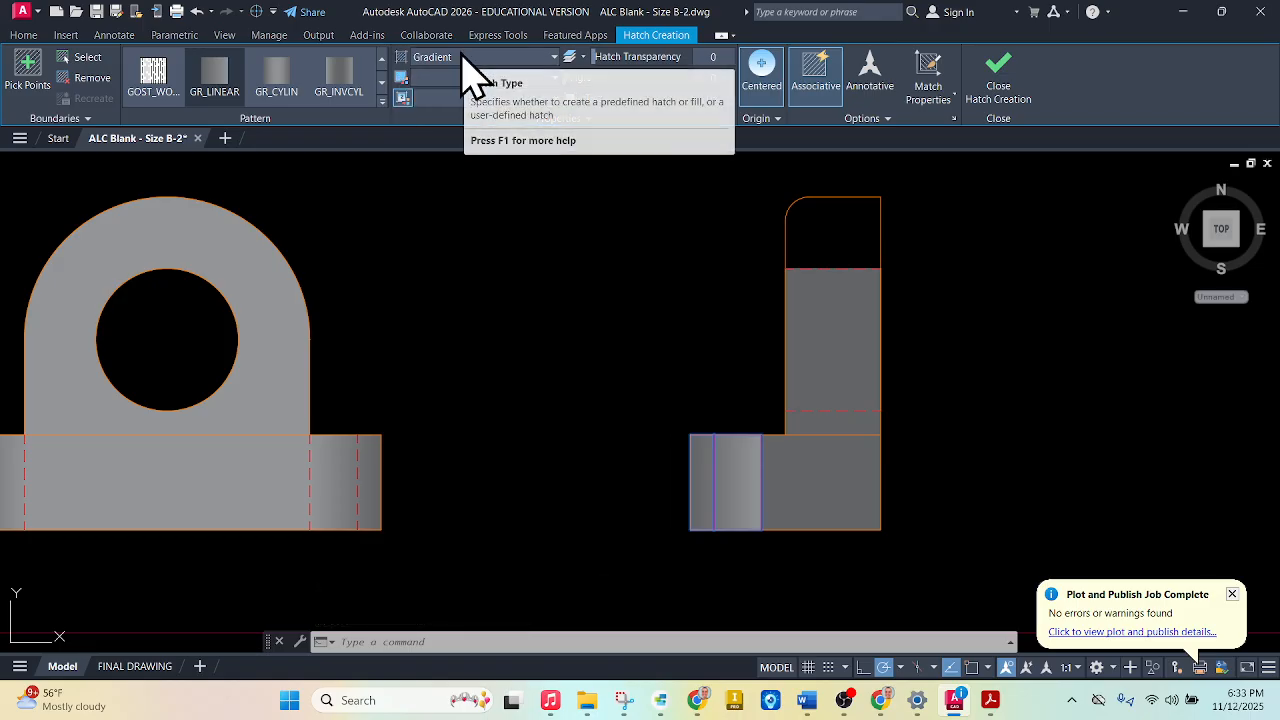
pyautogui.scroll(2, 223, 80)
pyautogui.click(218, 75)
pyautogui.scroll(-2, 222, 80)
pyautogui.click(226, 84)
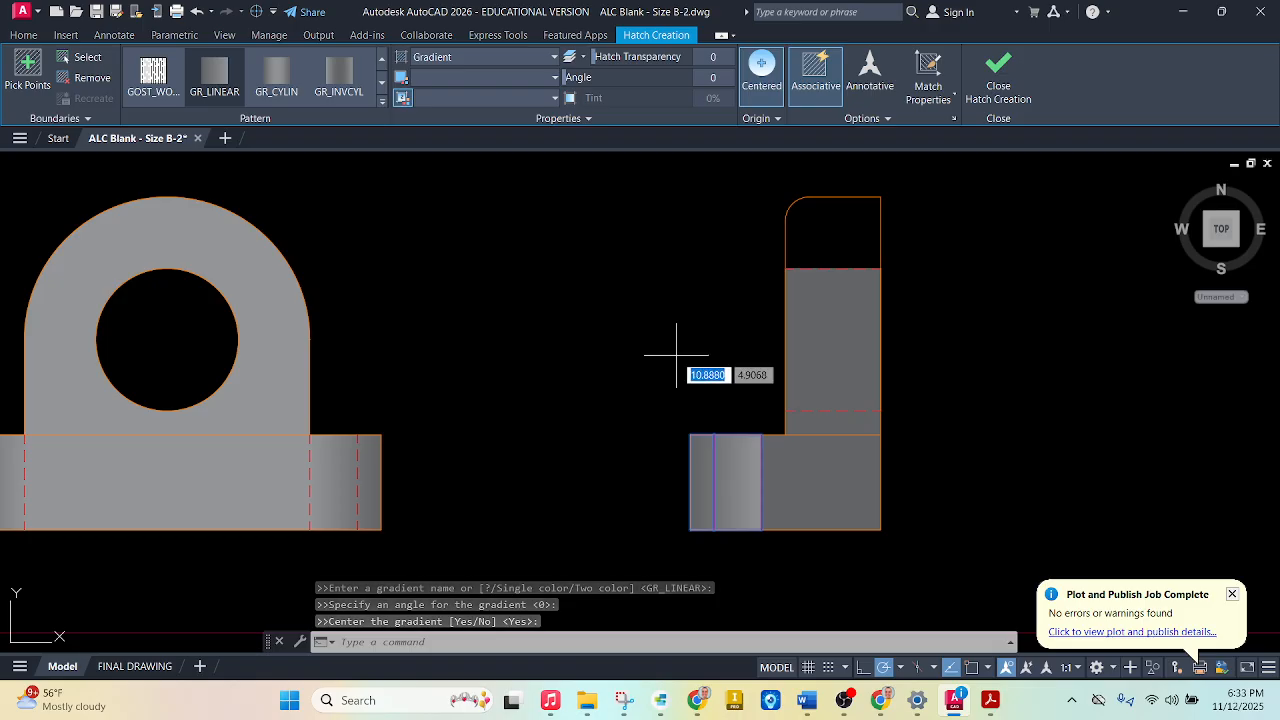
pyautogui.press('Escape')
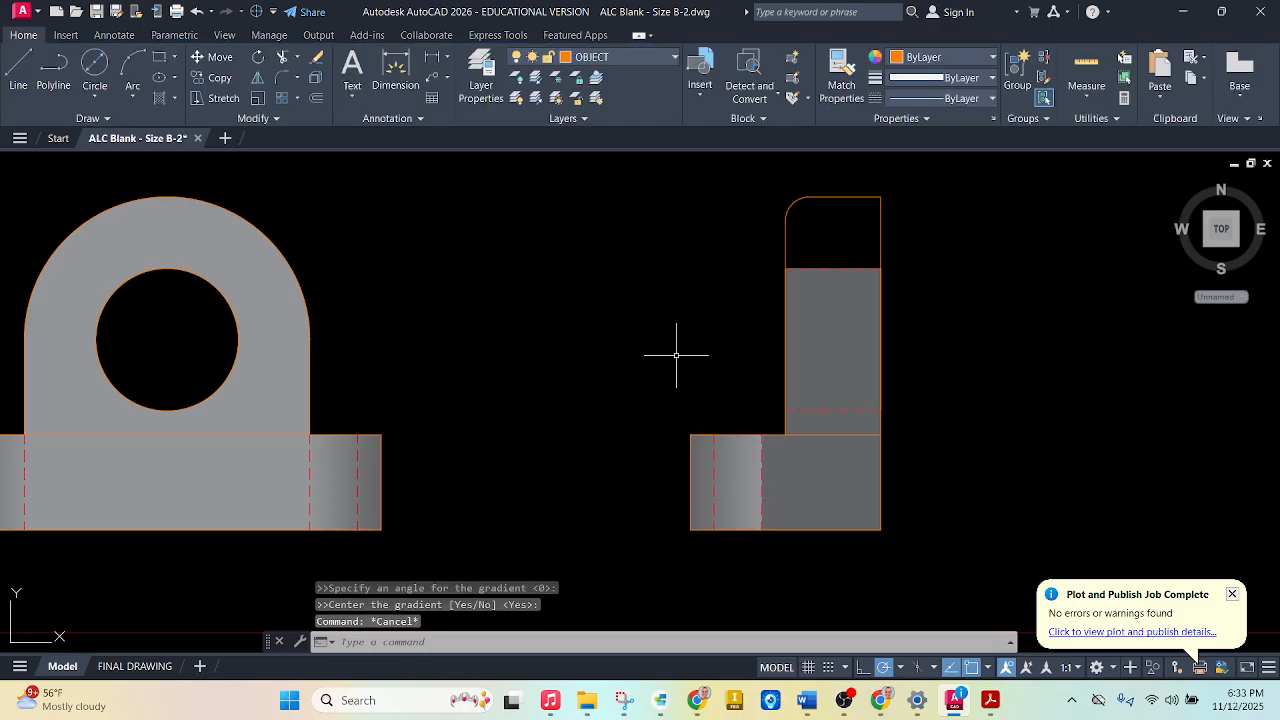
# Delete the gradient hatch from the left end of the side view's base
pyautogui.click(737, 480)
pyautogui.click(737, 482)
pyautogui.press('Delete')
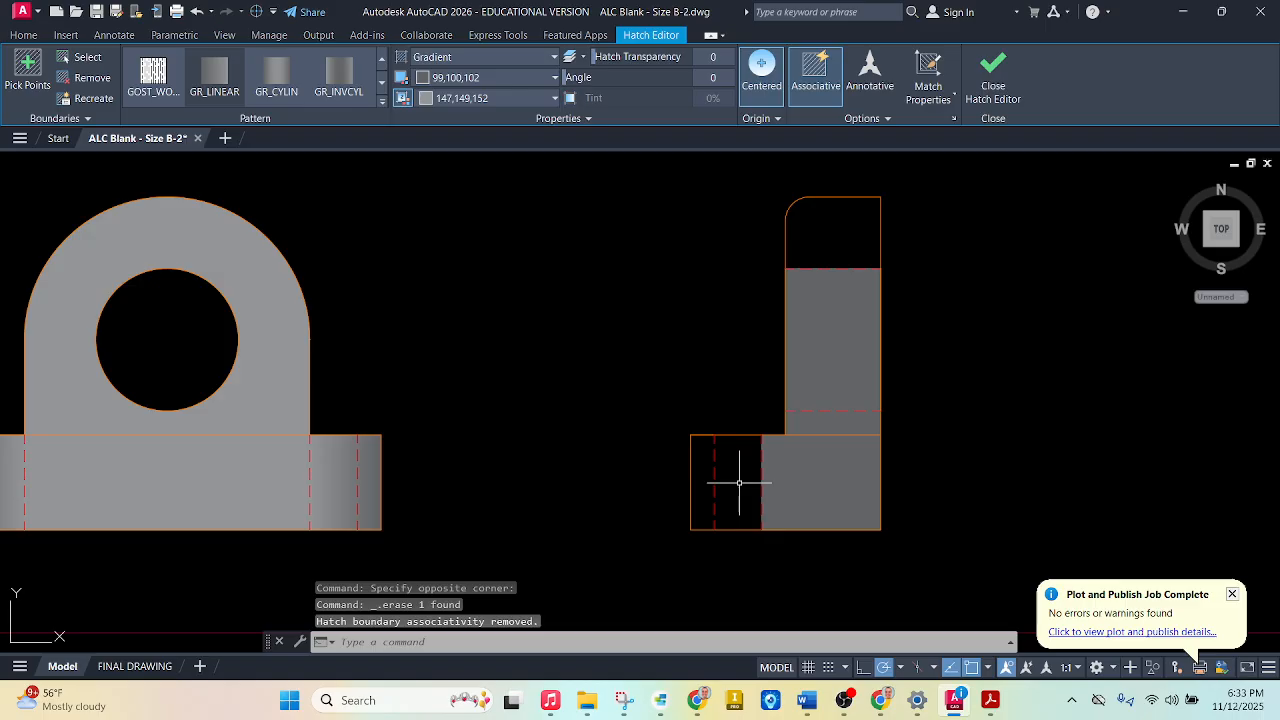
# Fill the left end of the side view's base with a linear gradient in 99,100,102 and 147,149,152 at angle 180
pyautogui.click(159, 97)
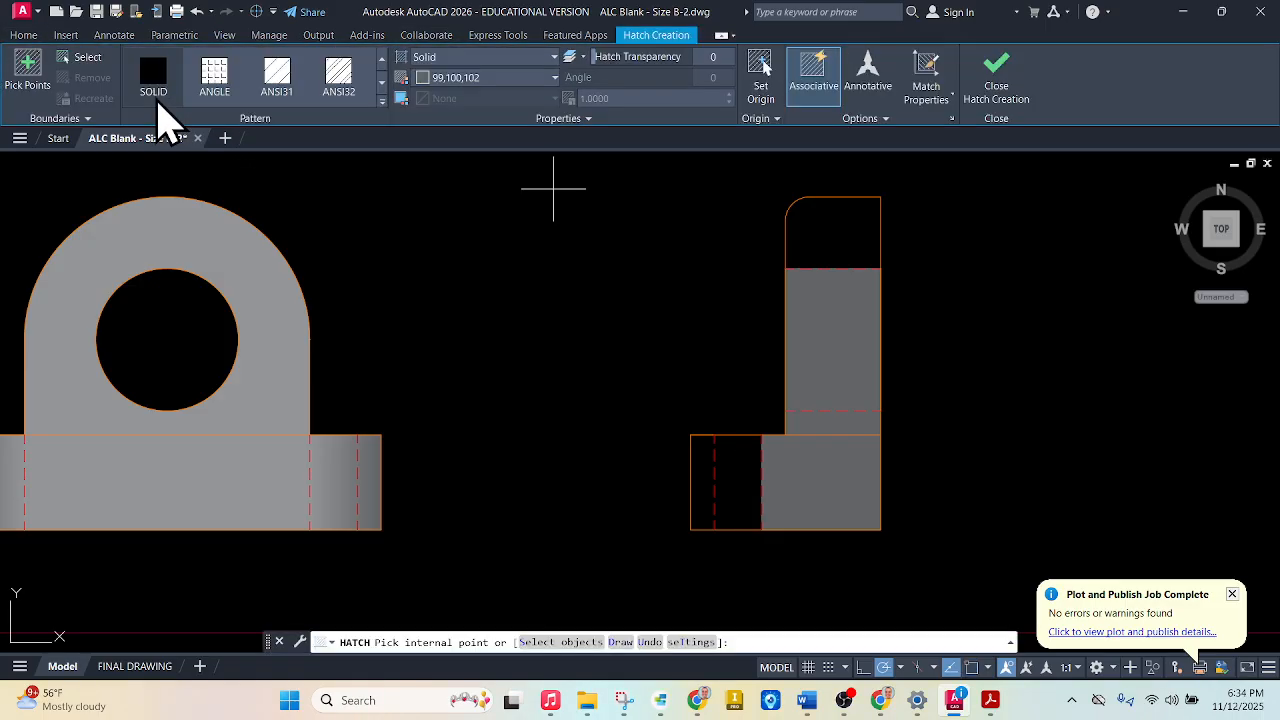
pyautogui.click(440, 57)
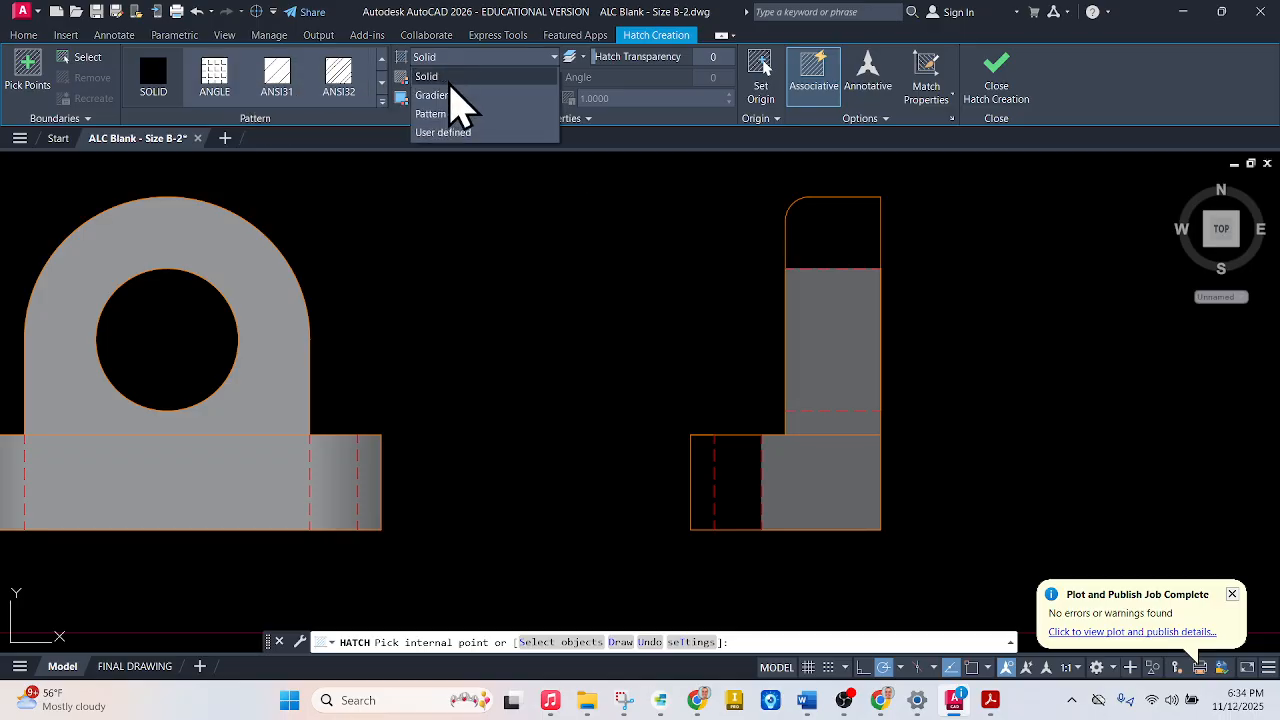
pyautogui.click(433, 95)
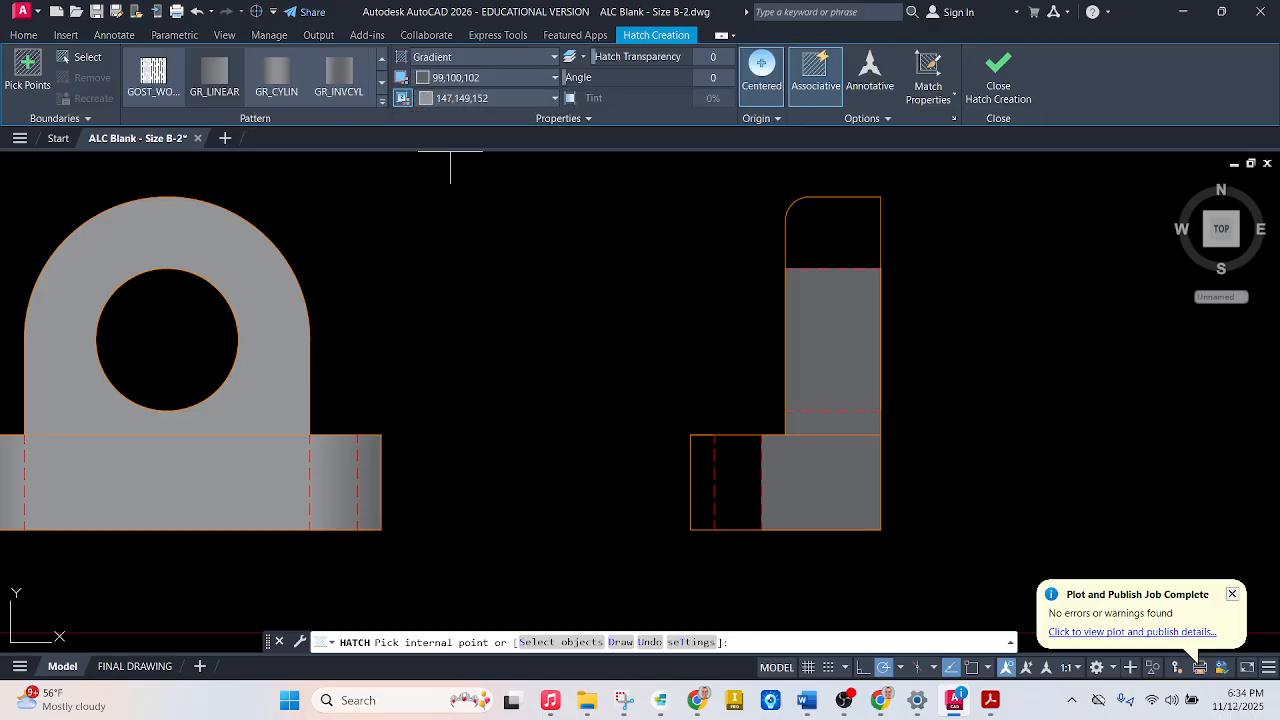
pyautogui.click(712, 460)
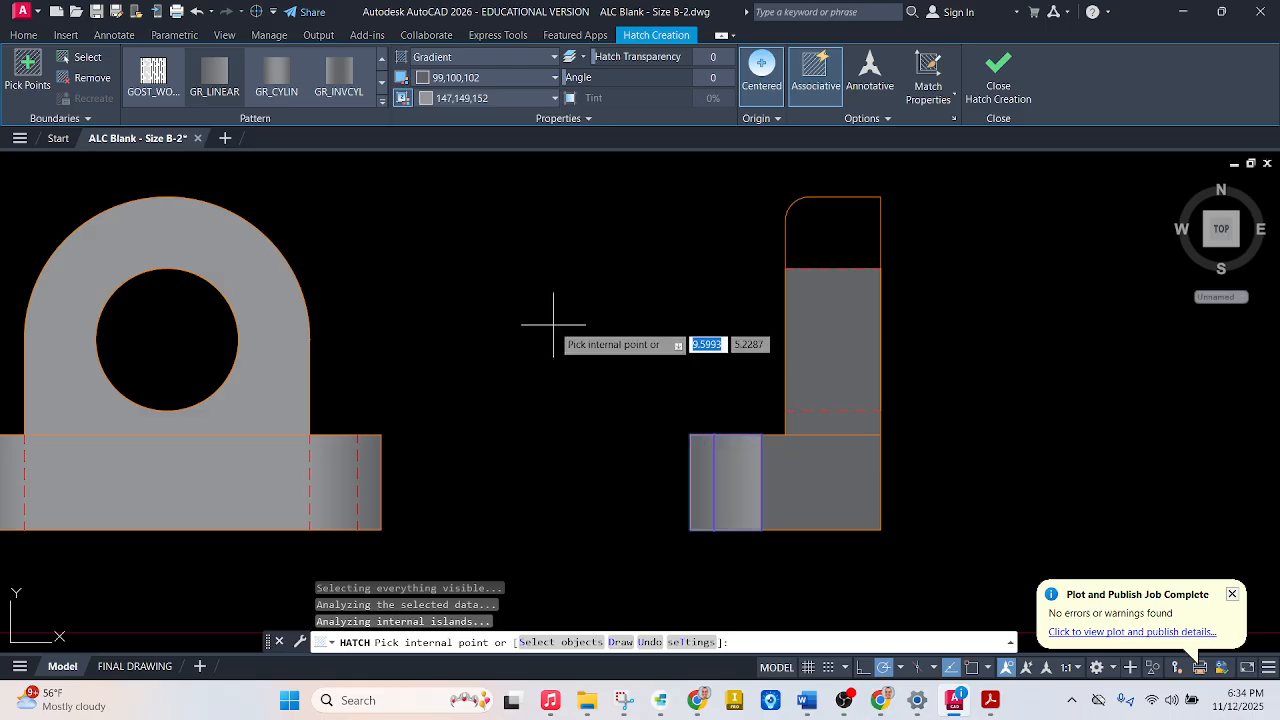
pyautogui.click(424, 79)
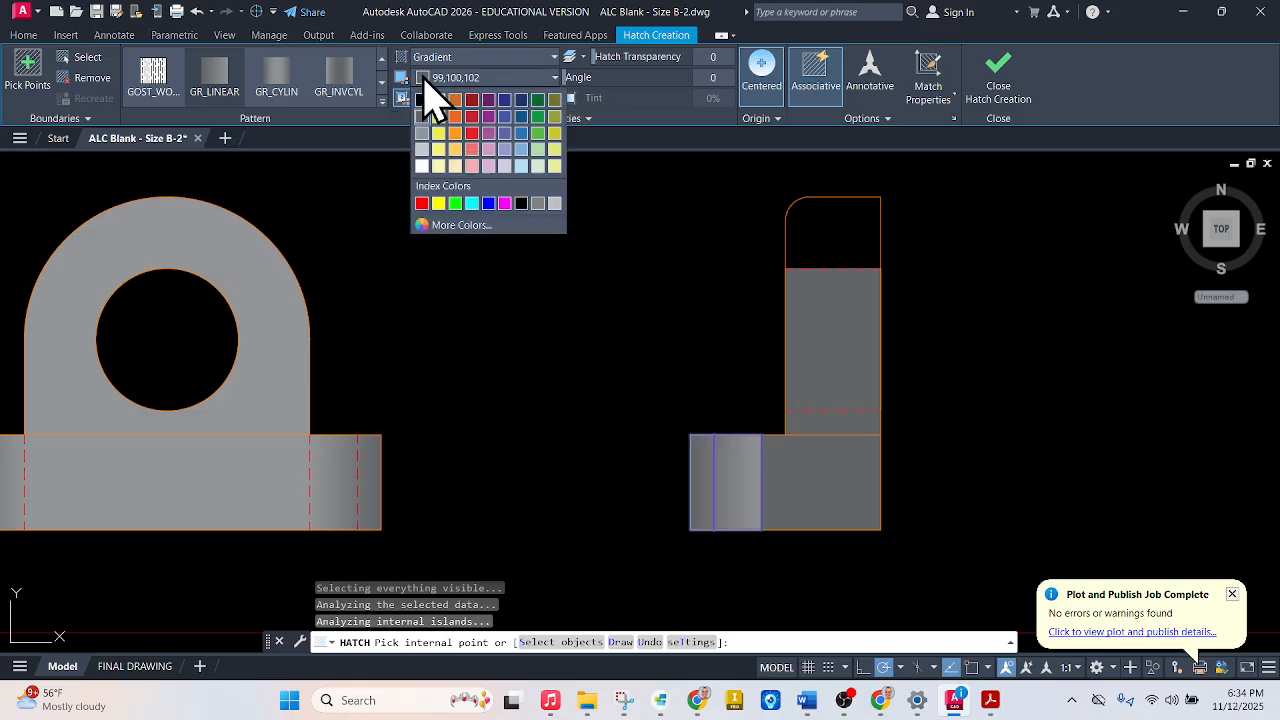
pyautogui.click(721, 241)
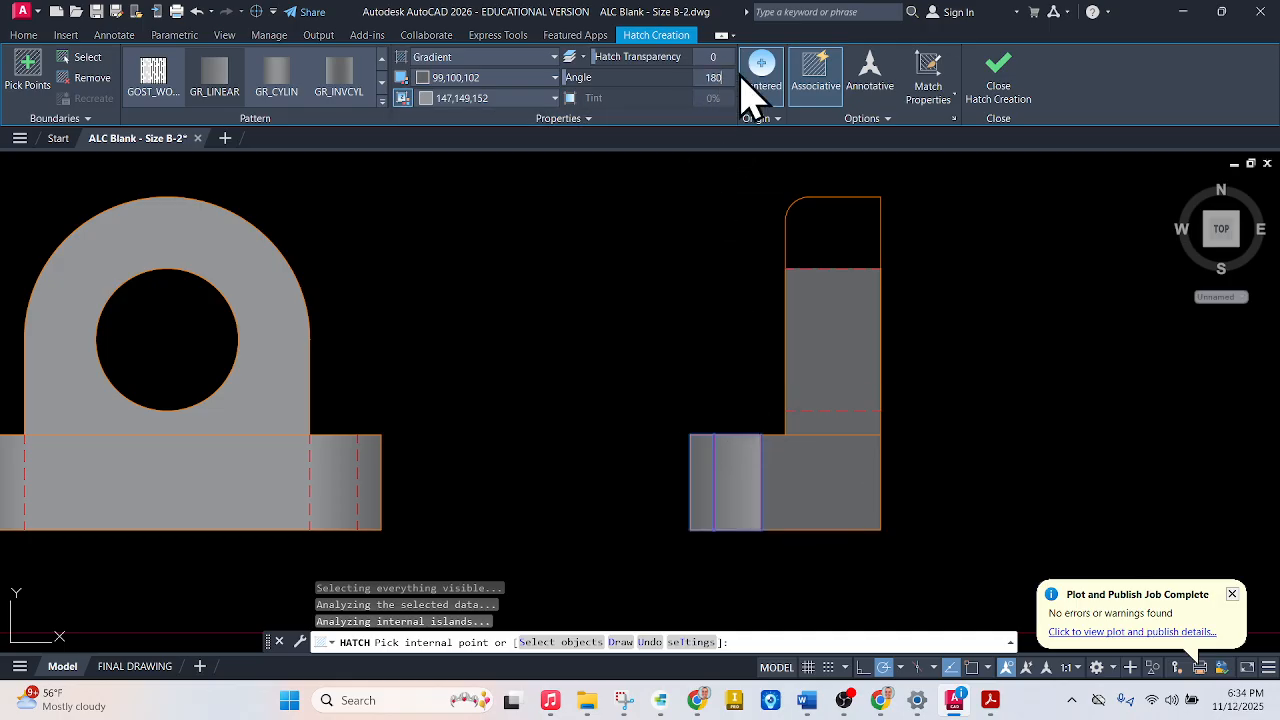
pyautogui.press('Return')
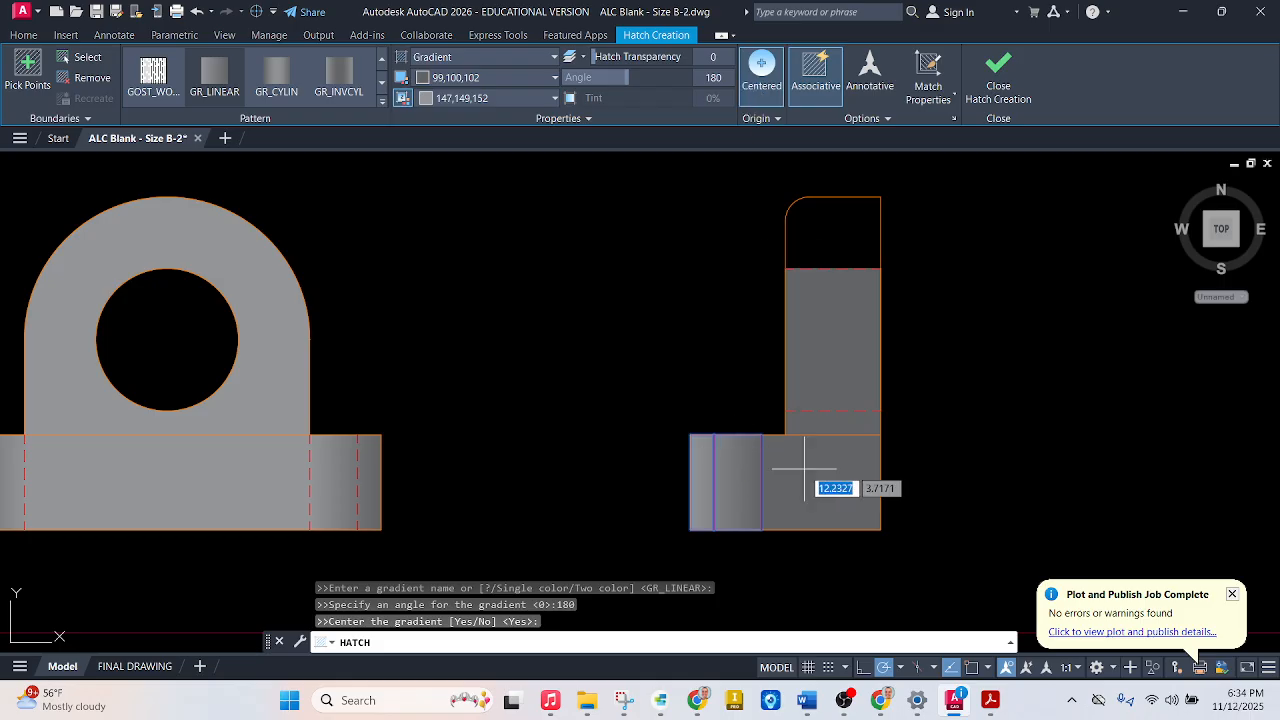
# Fill the rounded top region of the side view's upright with a linear gradient in 99,100,102 and 147,149,152 at angle 90
pyautogui.click(1012, 92)
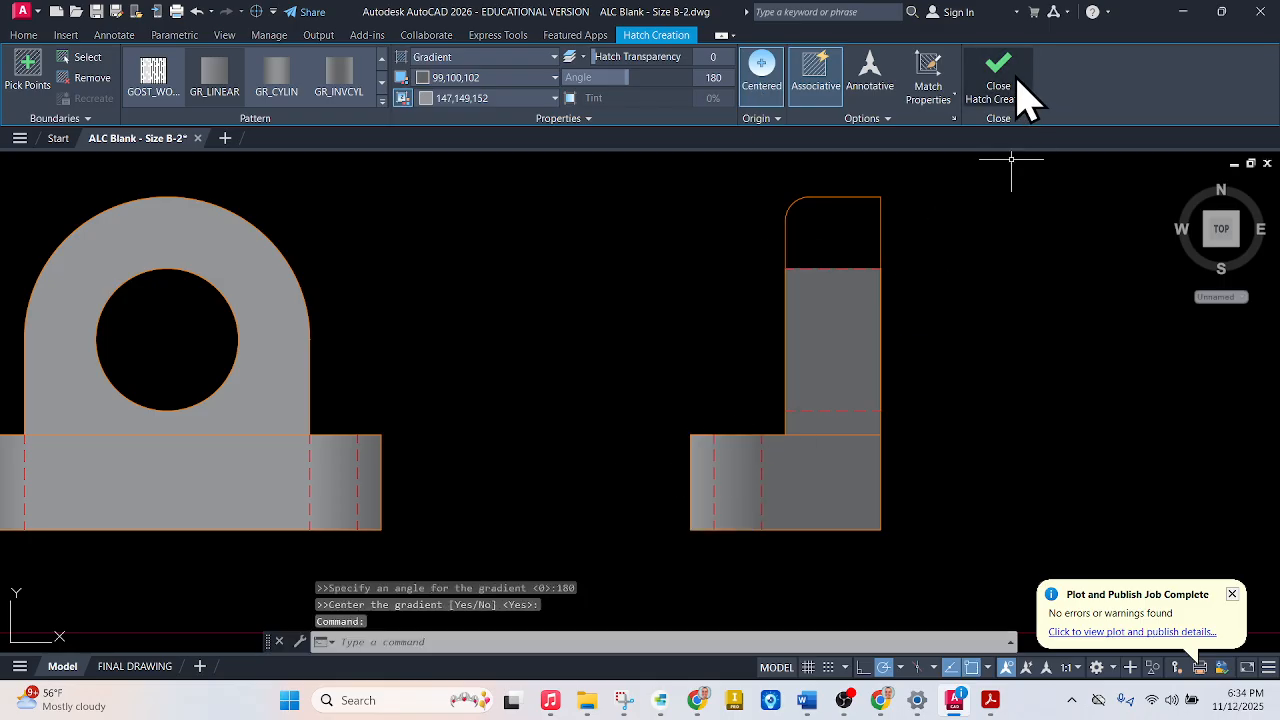
pyautogui.scroll(-3, 994, 416)
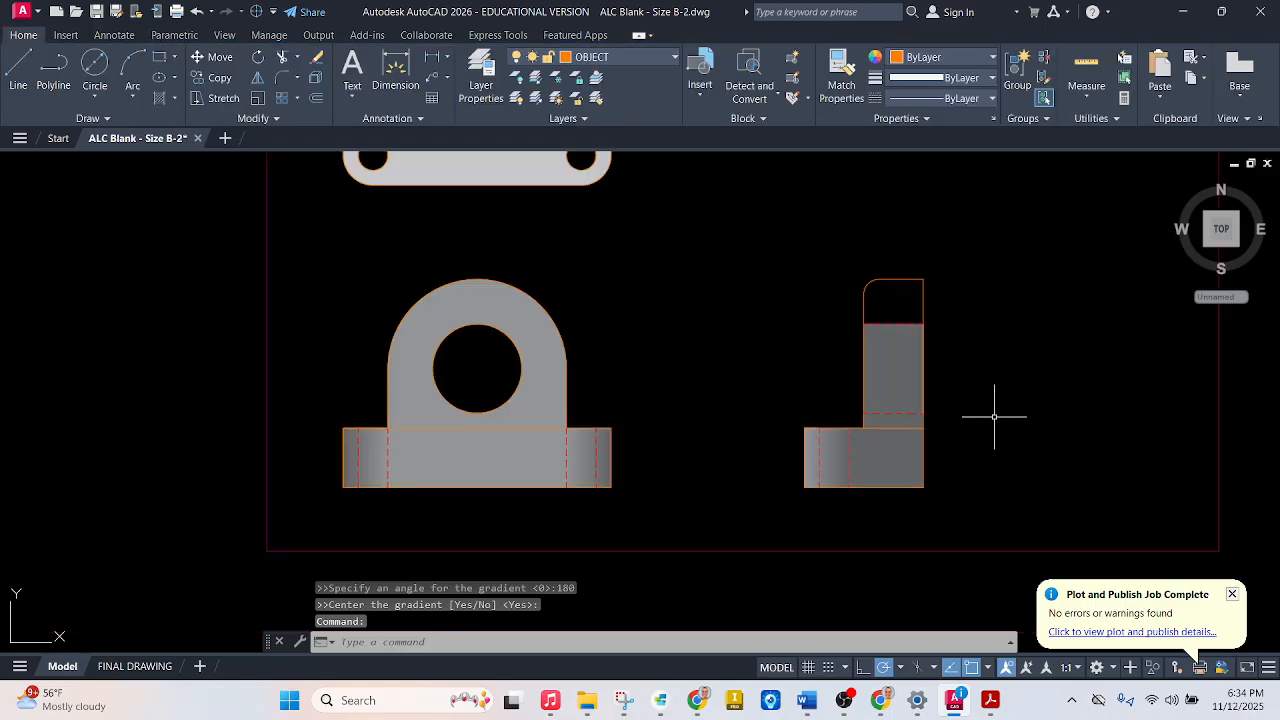
pyautogui.scroll(2, 997, 334)
pyautogui.scroll(3, 931, 335)
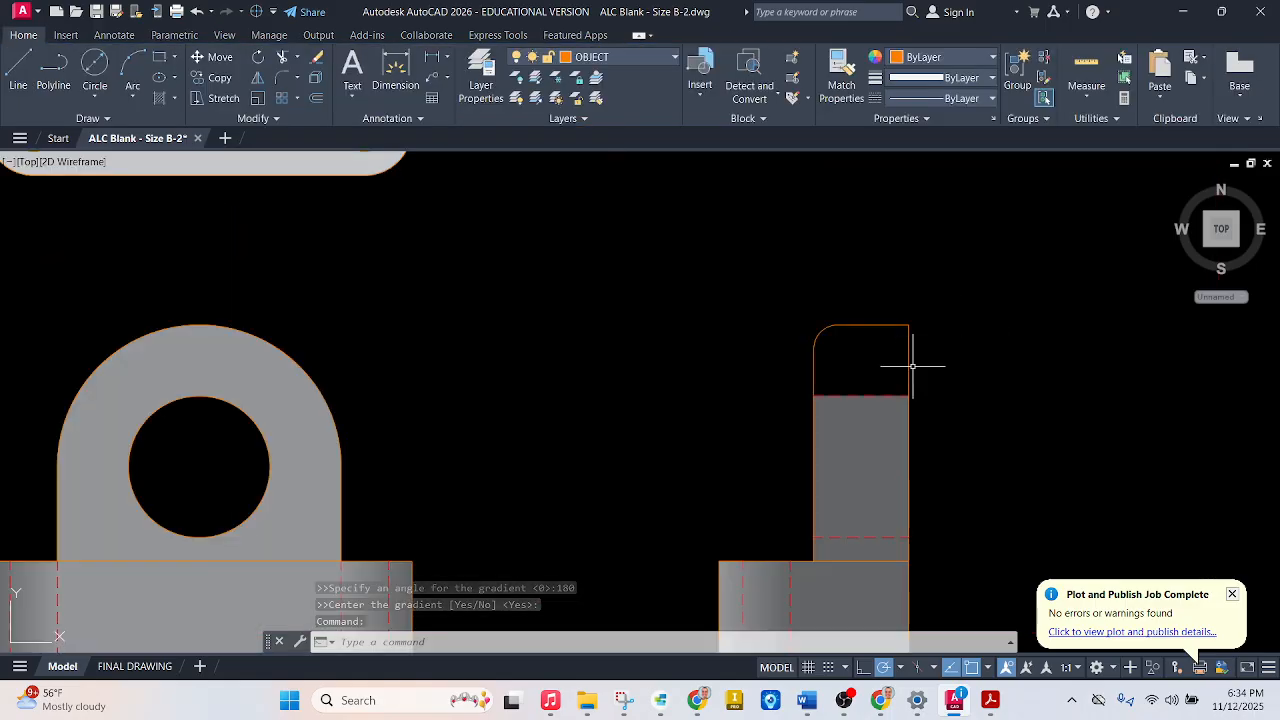
pyautogui.scroll(-3, 812, 288)
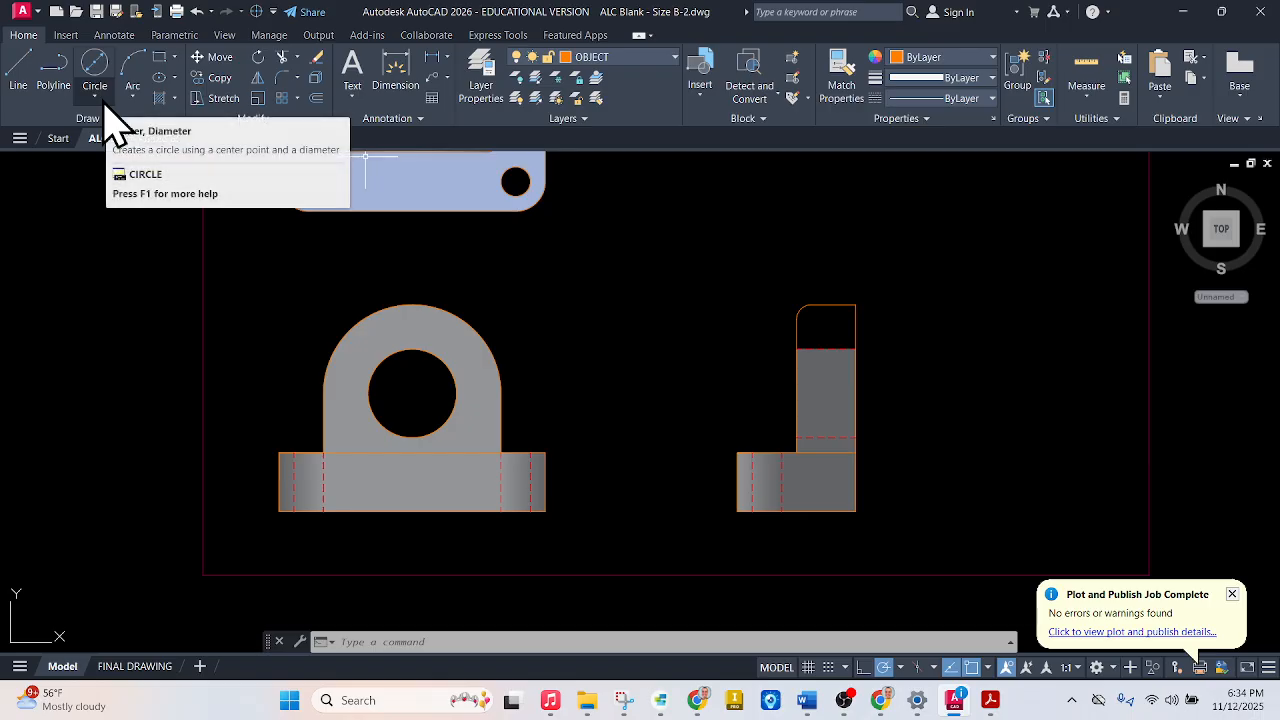
pyautogui.click(160, 99)
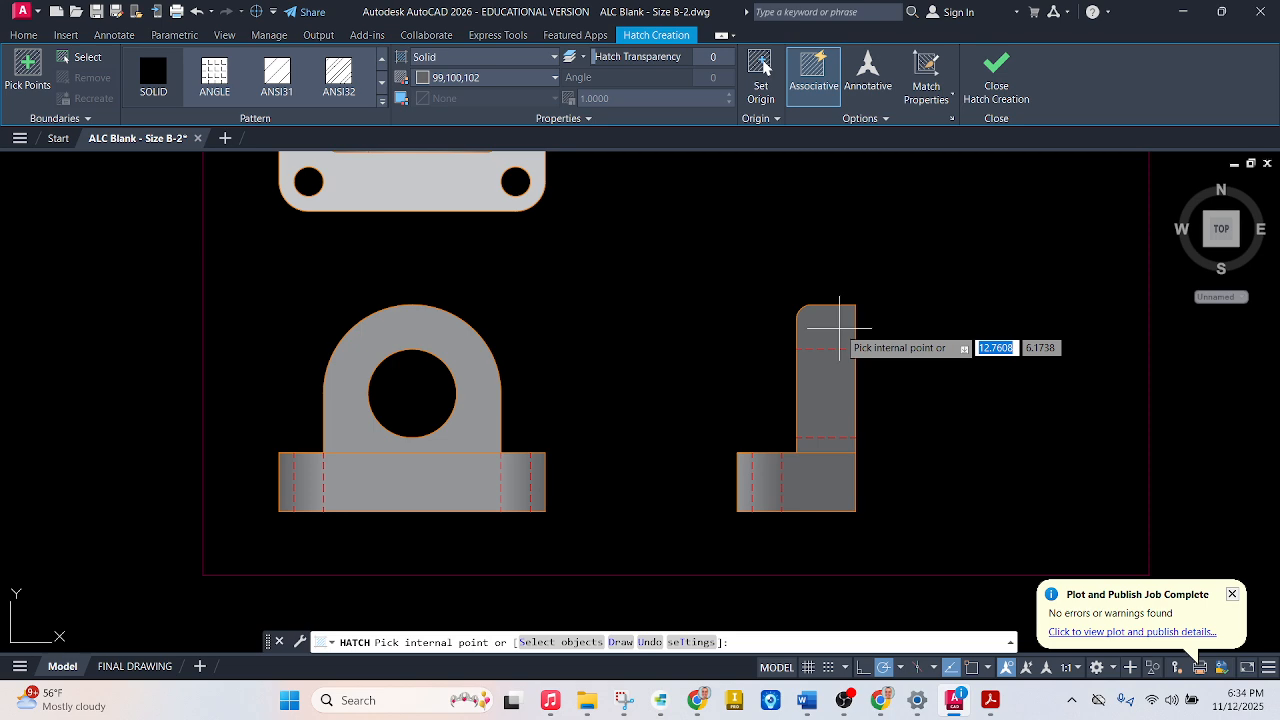
pyautogui.click(512, 57)
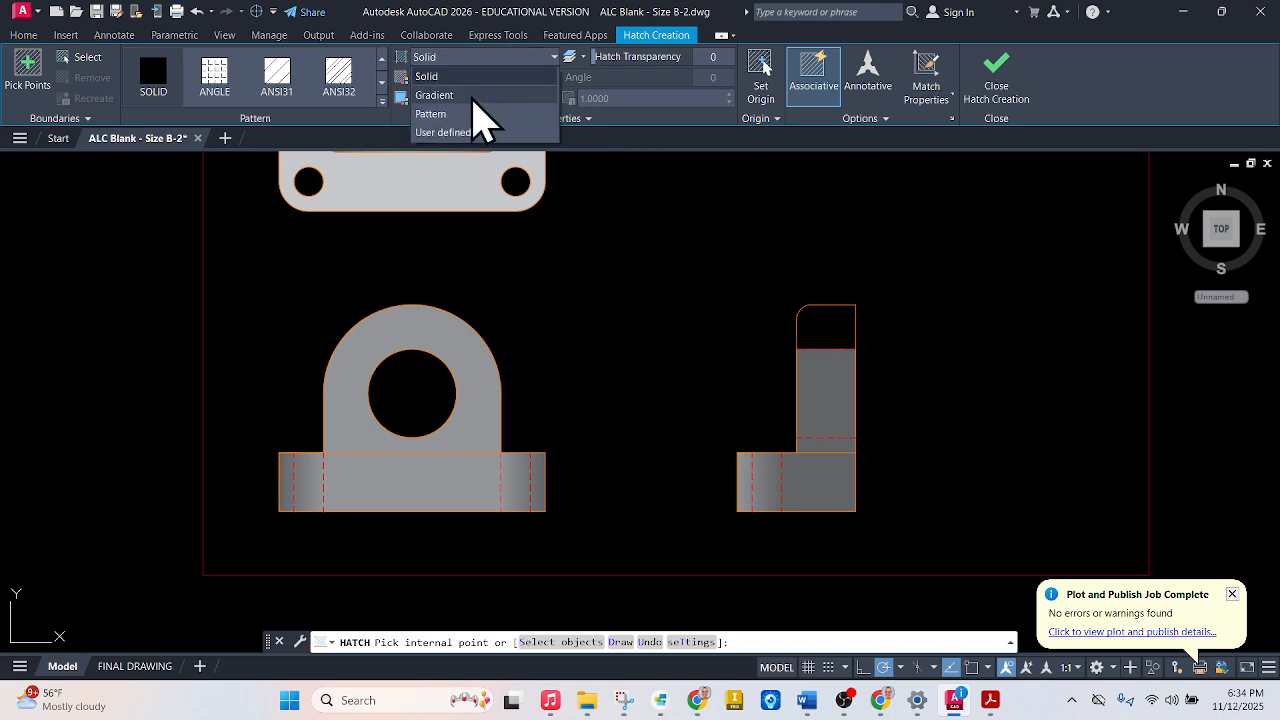
pyautogui.click(473, 97)
pyautogui.click(835, 323)
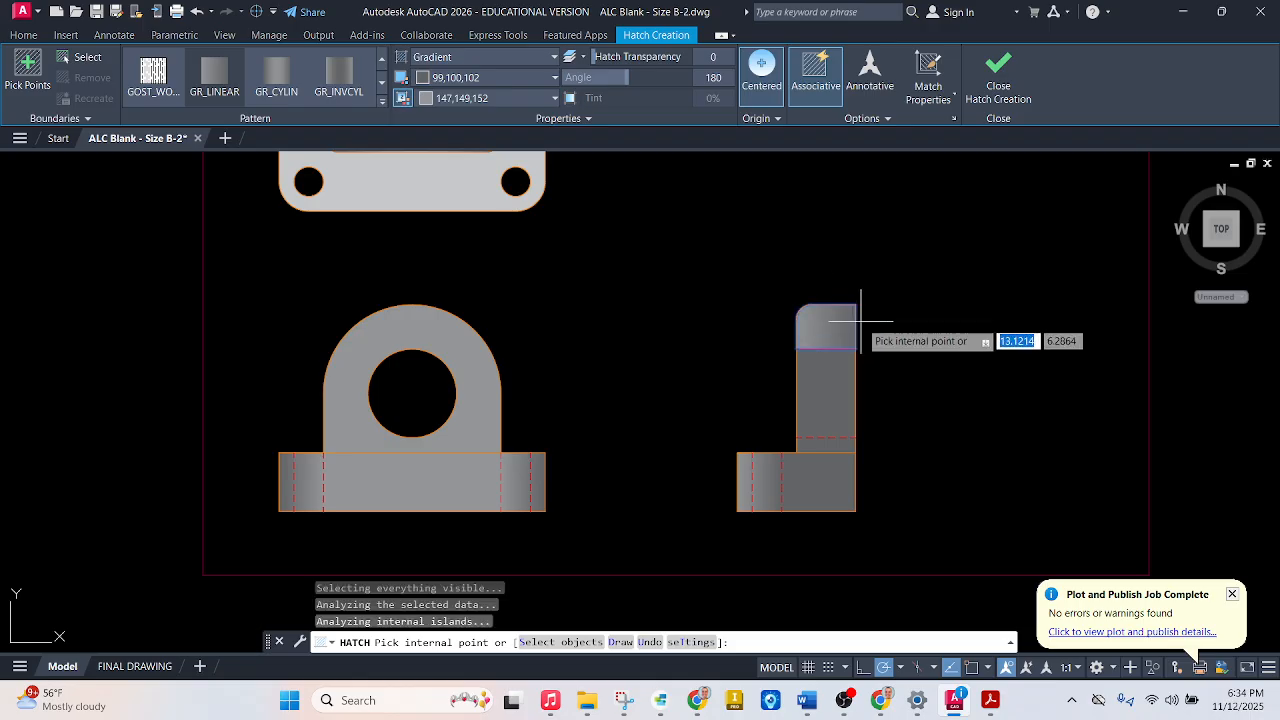
pyautogui.scroll(-2, 876, 320)
pyautogui.scroll(5, 877, 323)
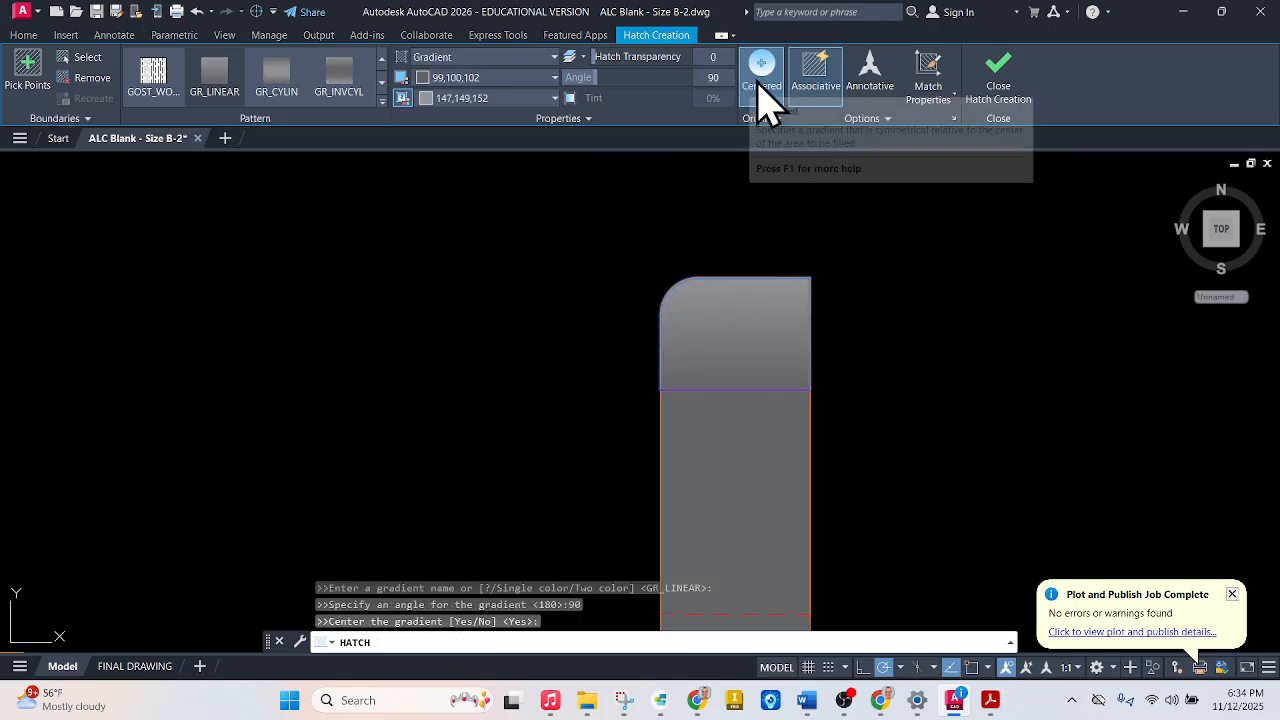
pyautogui.scroll(-1, 785, 241)
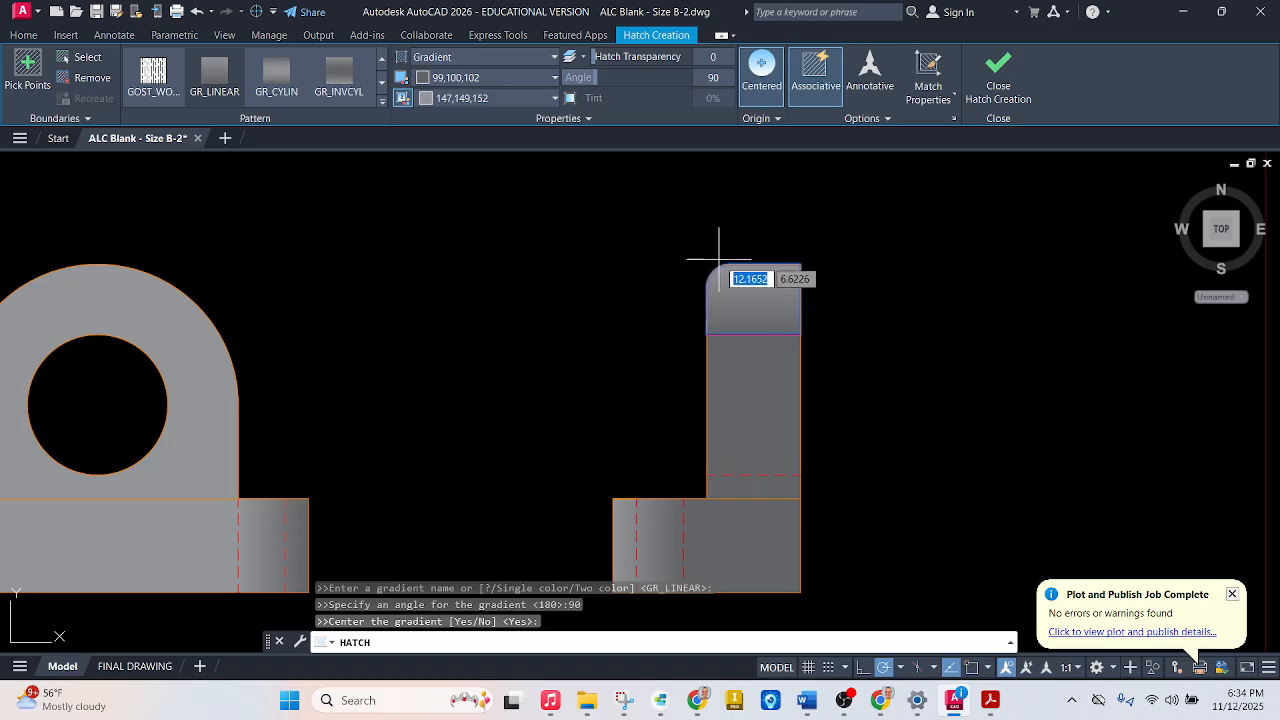
pyautogui.click(1021, 90)
# Switch to the FINAL DRAWING layout and examine the shading of the three views
pyautogui.scroll(-1, 968, 208)
pyautogui.scroll(-1, 731, 434)
pyautogui.scroll(-1, 749, 286)
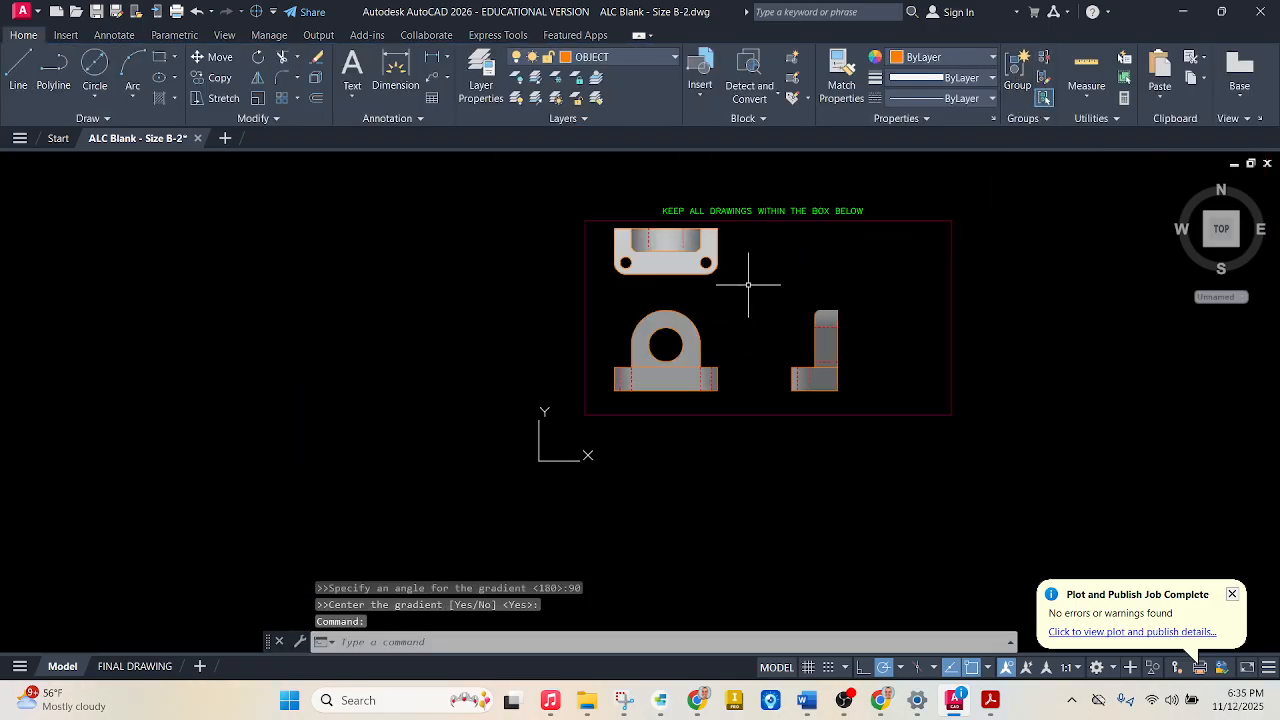
pyautogui.scroll(1, 748, 285)
pyautogui.click(160, 666)
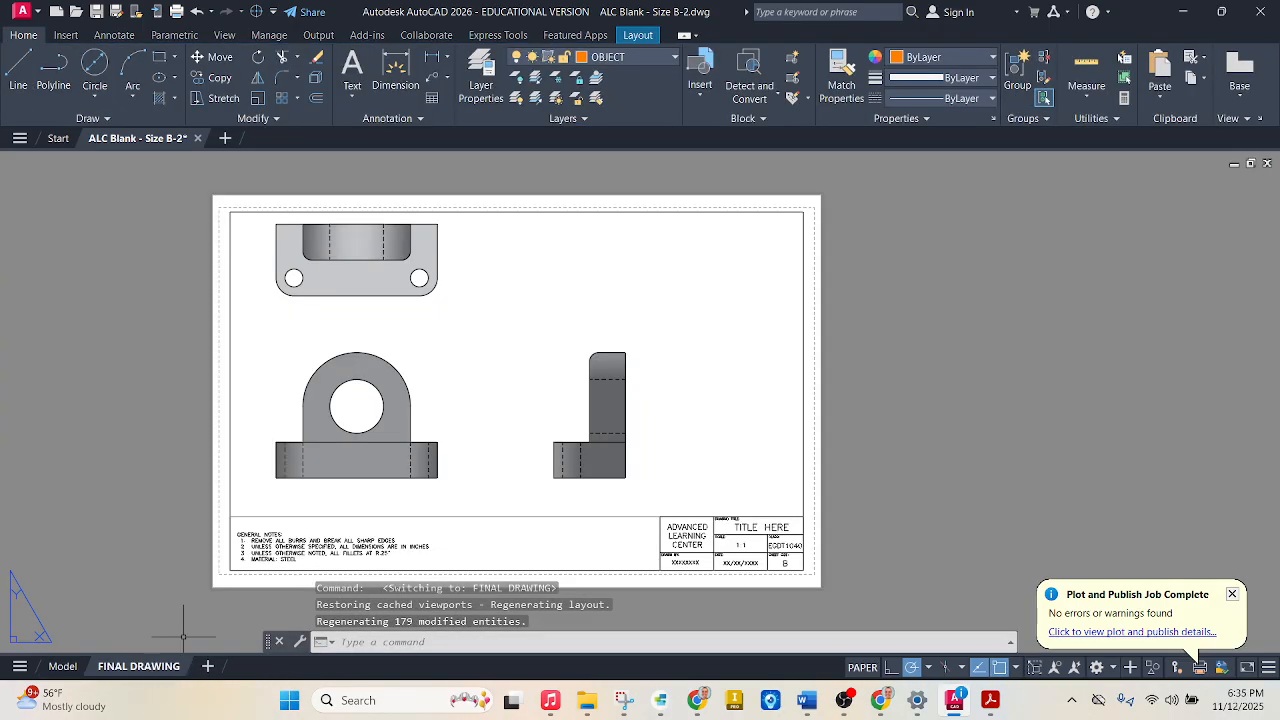
pyautogui.scroll(2, 262, 268)
pyautogui.scroll(-2, 262, 268)
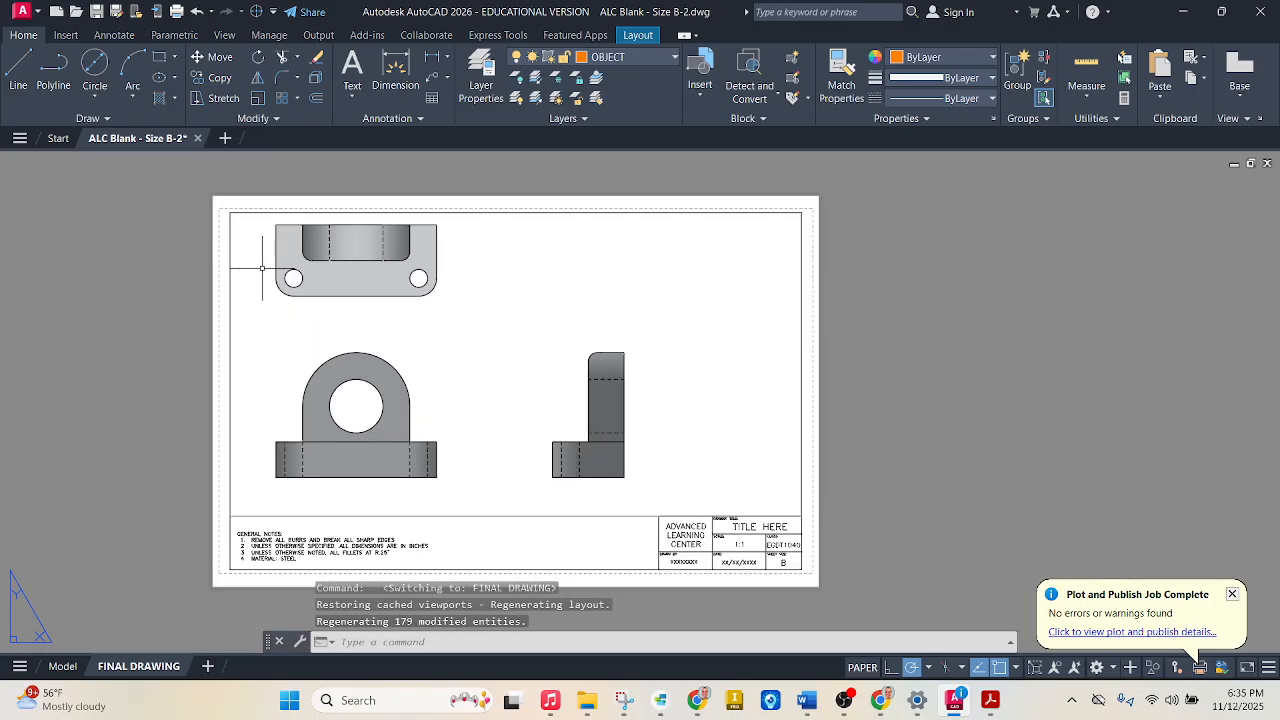
pyautogui.scroll(2, 265, 234)
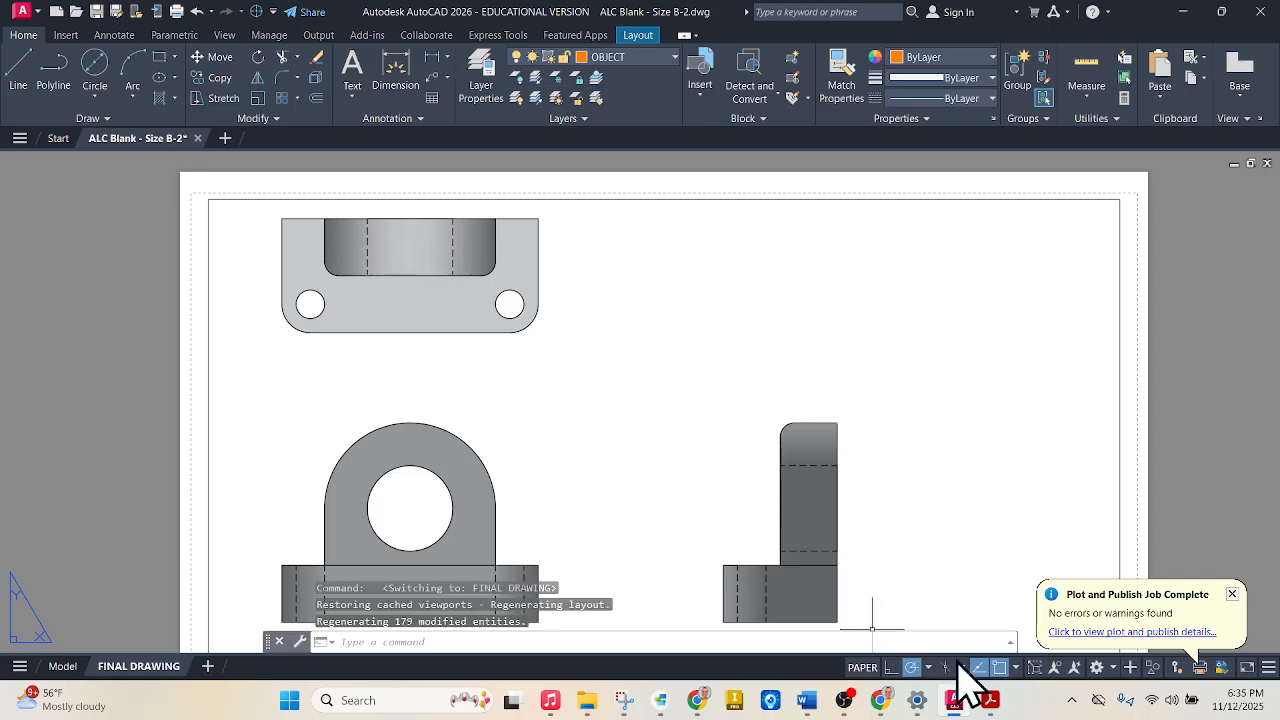
# Compare the layout's shaded views with the PDF reference in Acrobat and the assignment page in the browser, and return to AutoCAD
pyautogui.click(990, 700)
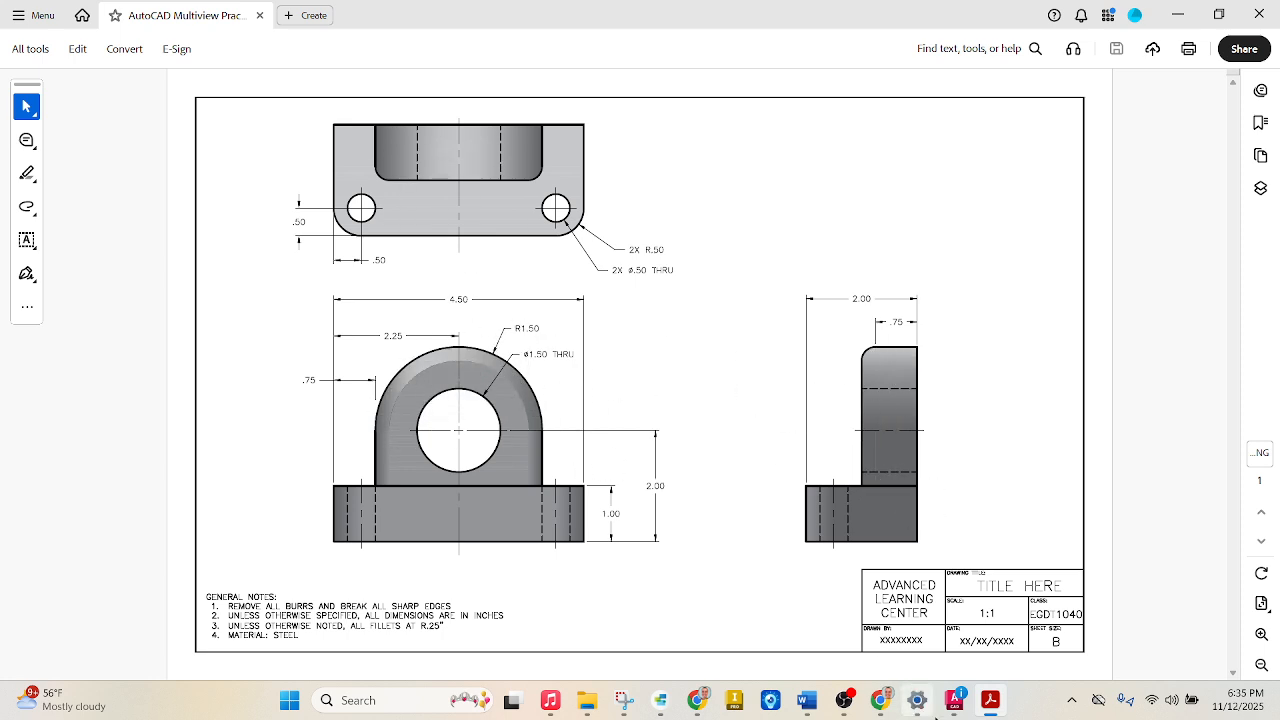
pyautogui.click(955, 700)
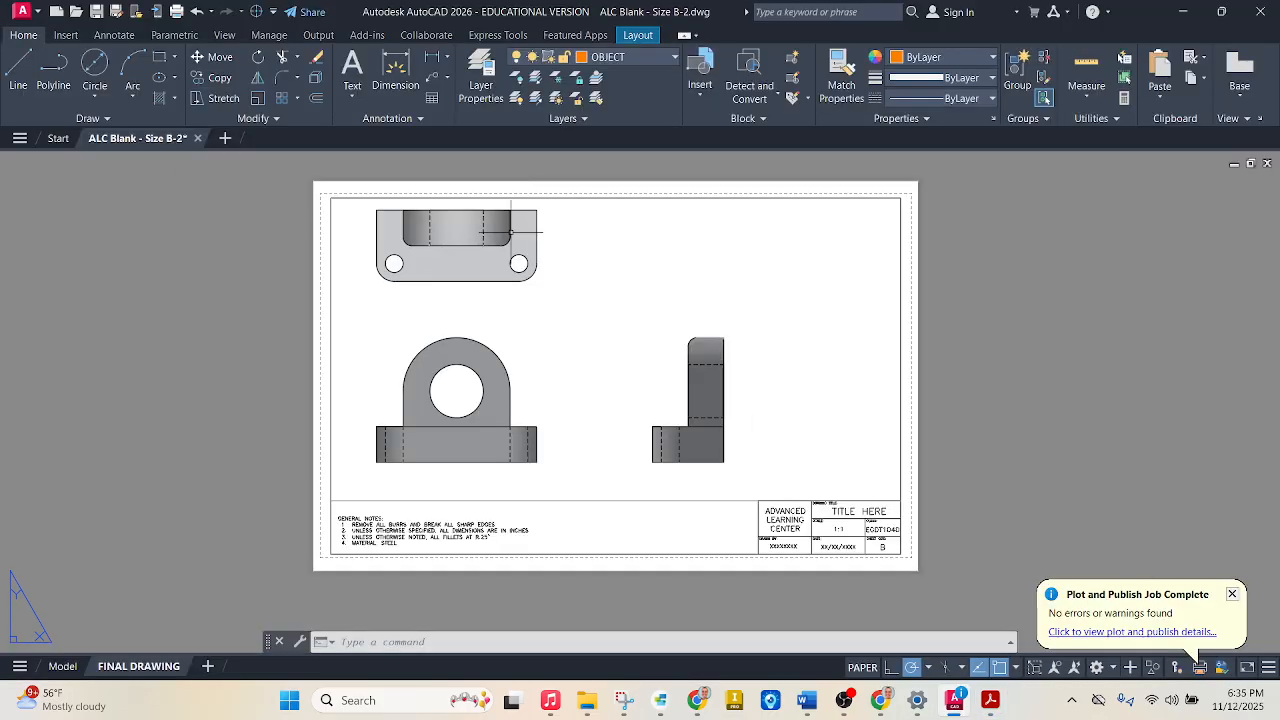
pyautogui.scroll(2, 510, 232)
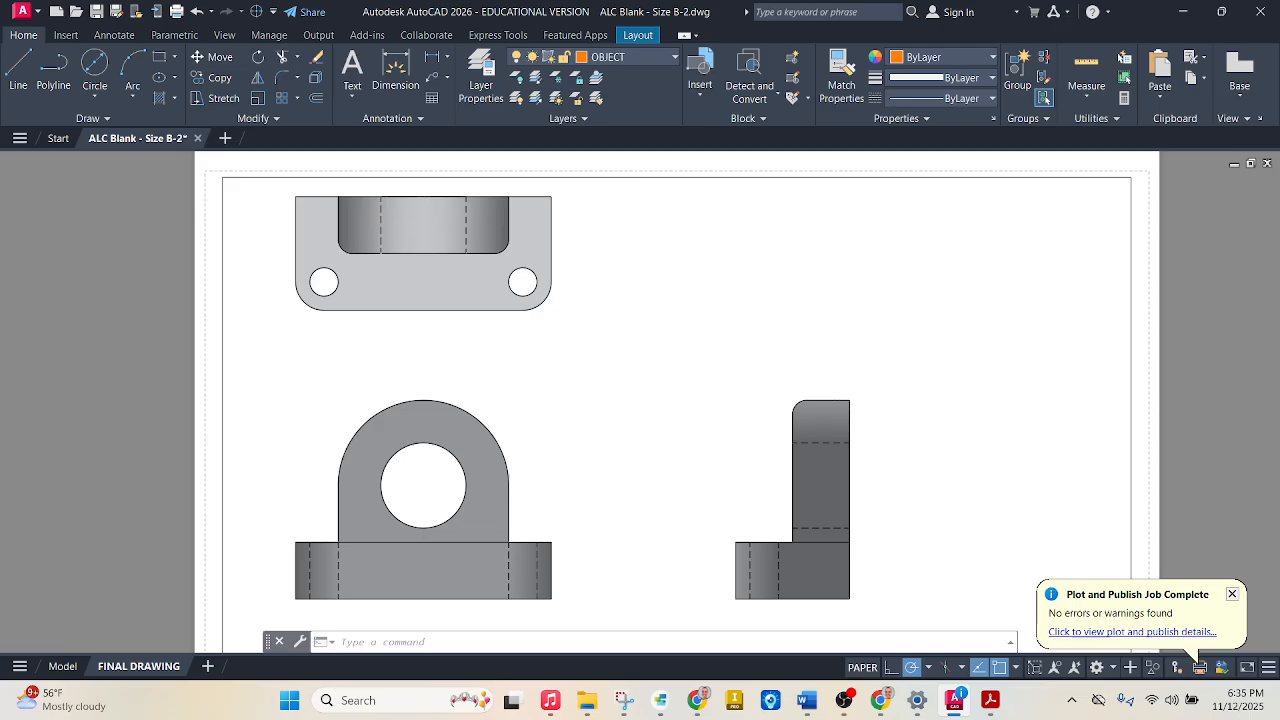
pyautogui.scroll(-2, 636, 210)
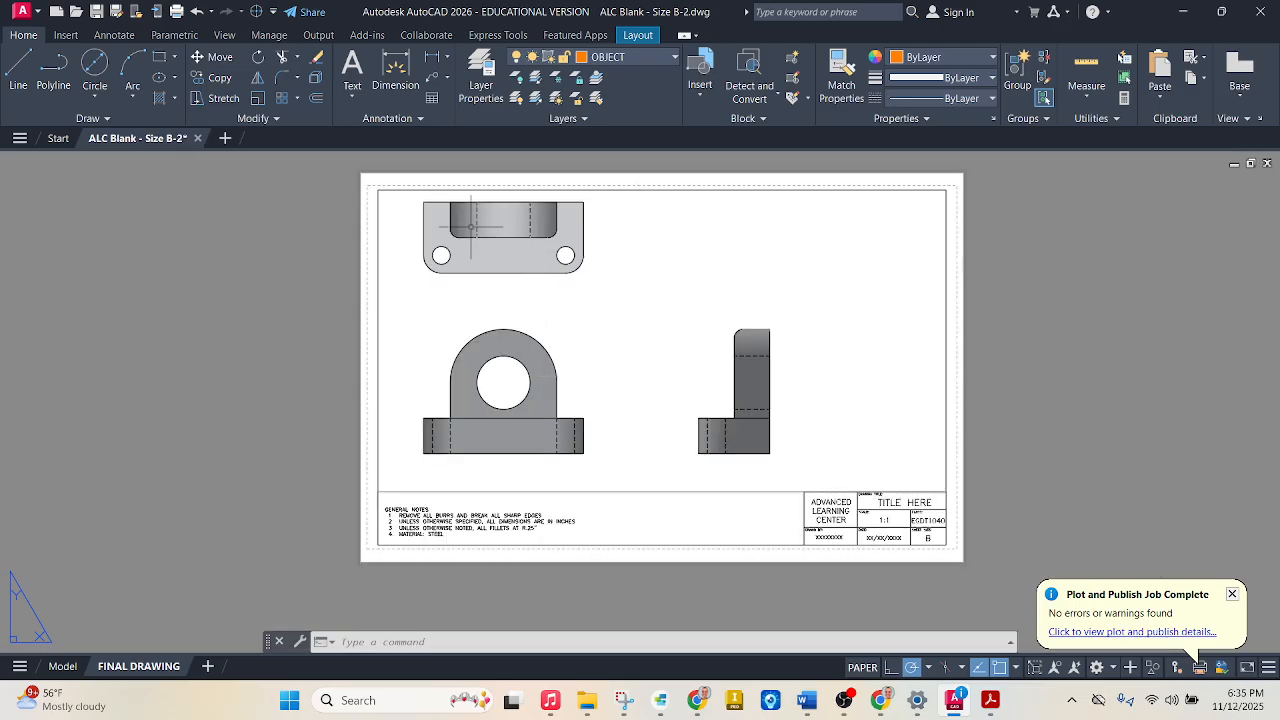
pyautogui.scroll(2, 482, 267)
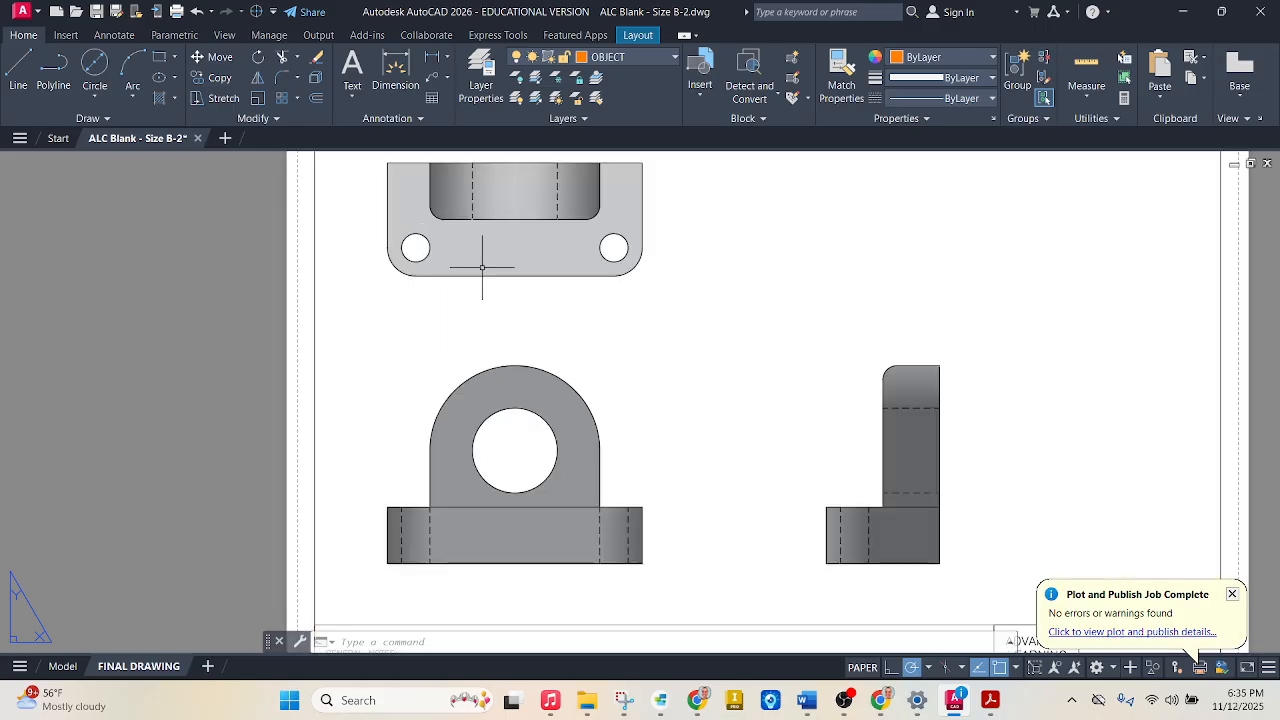
pyautogui.click(884, 698)
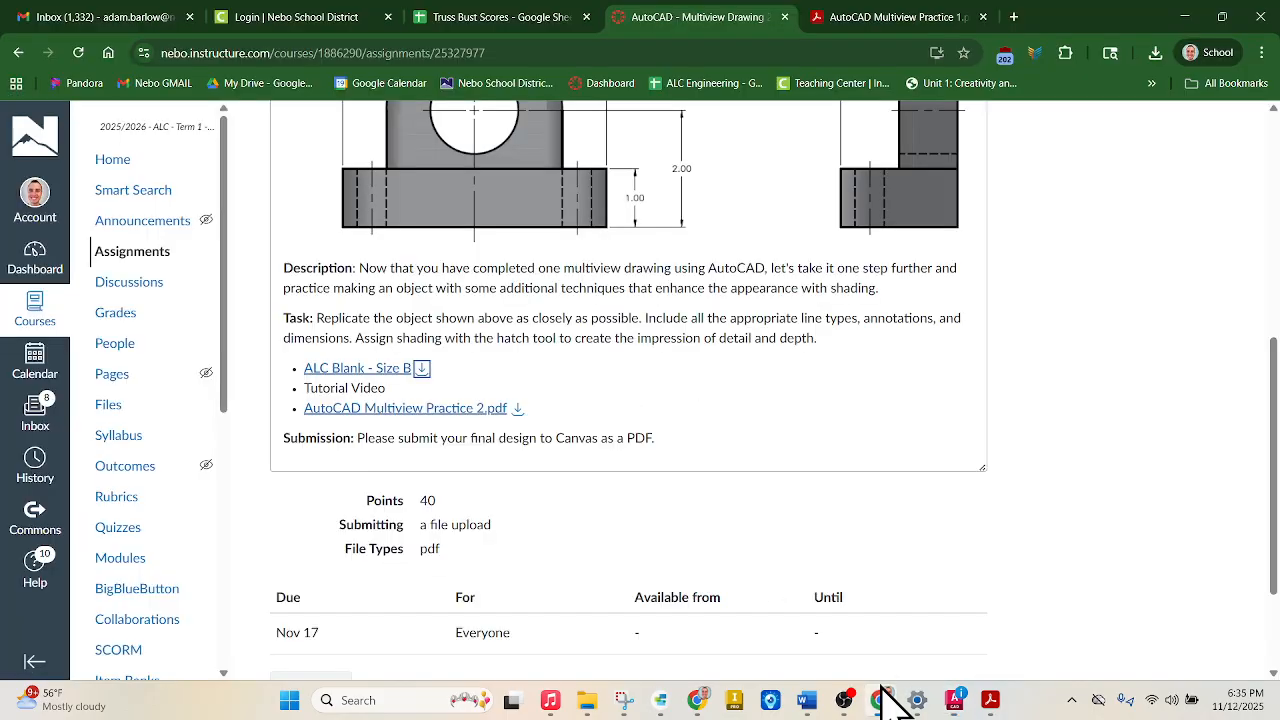
pyautogui.click(954, 700)
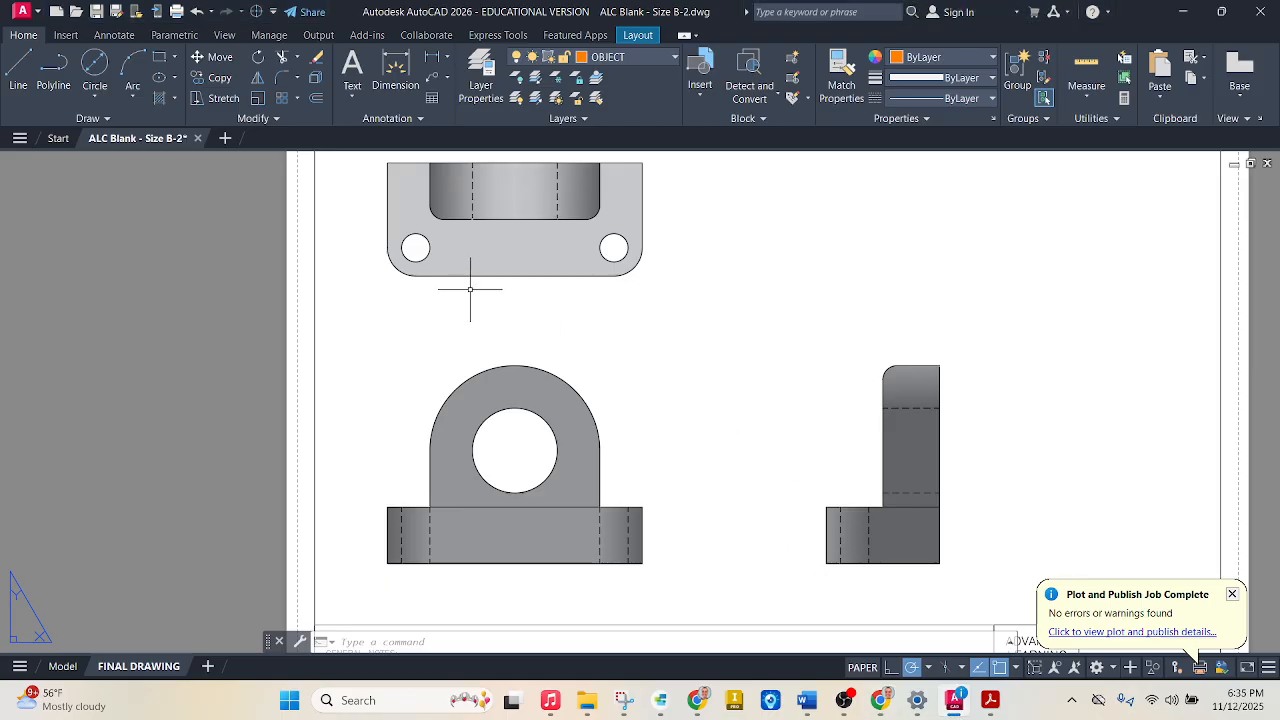
pyautogui.scroll(-2, 685, 475)
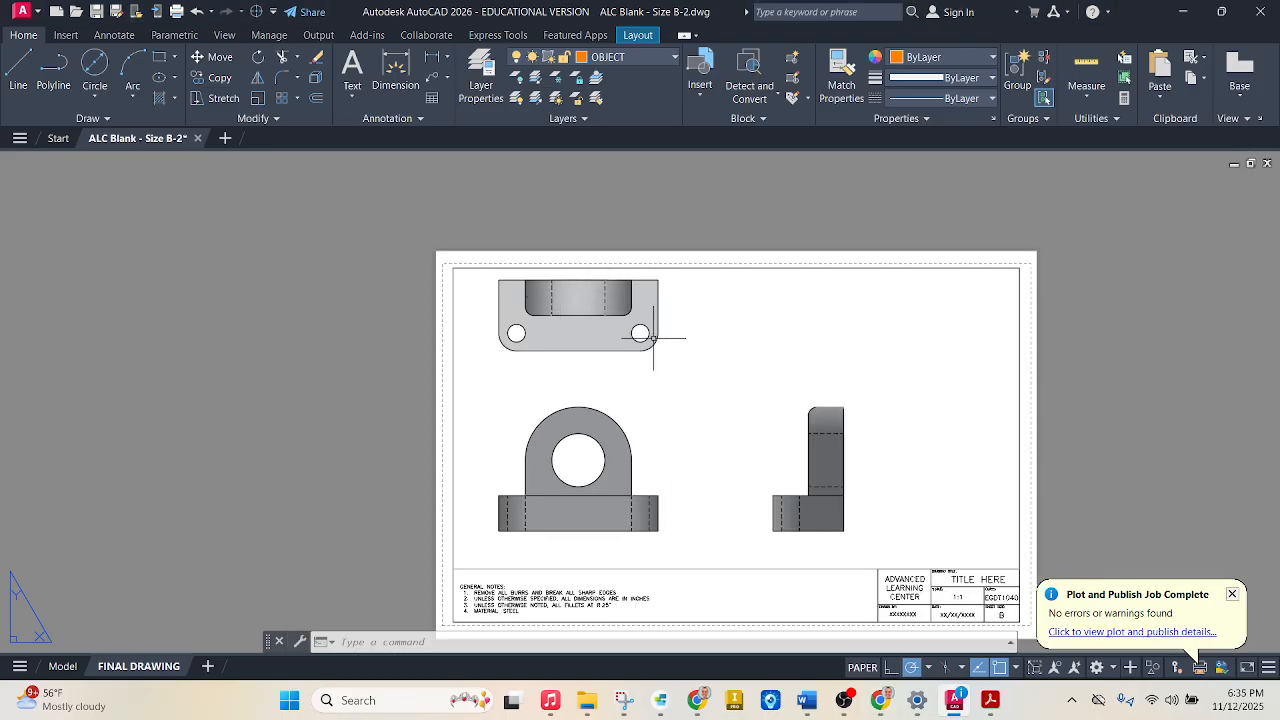
# Add center marks on the CENTER MARKS layer to the front view's large hole and the two small holes in the top view
pyautogui.click(118, 35)
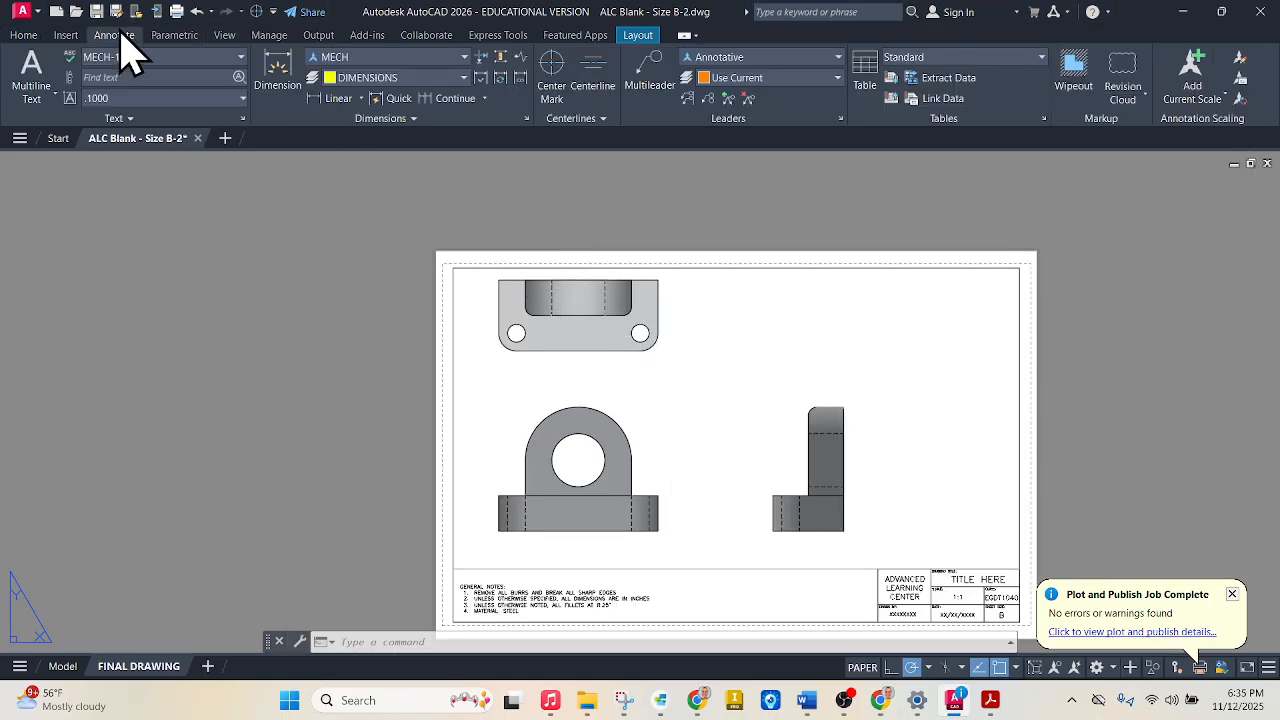
pyautogui.click(280, 74)
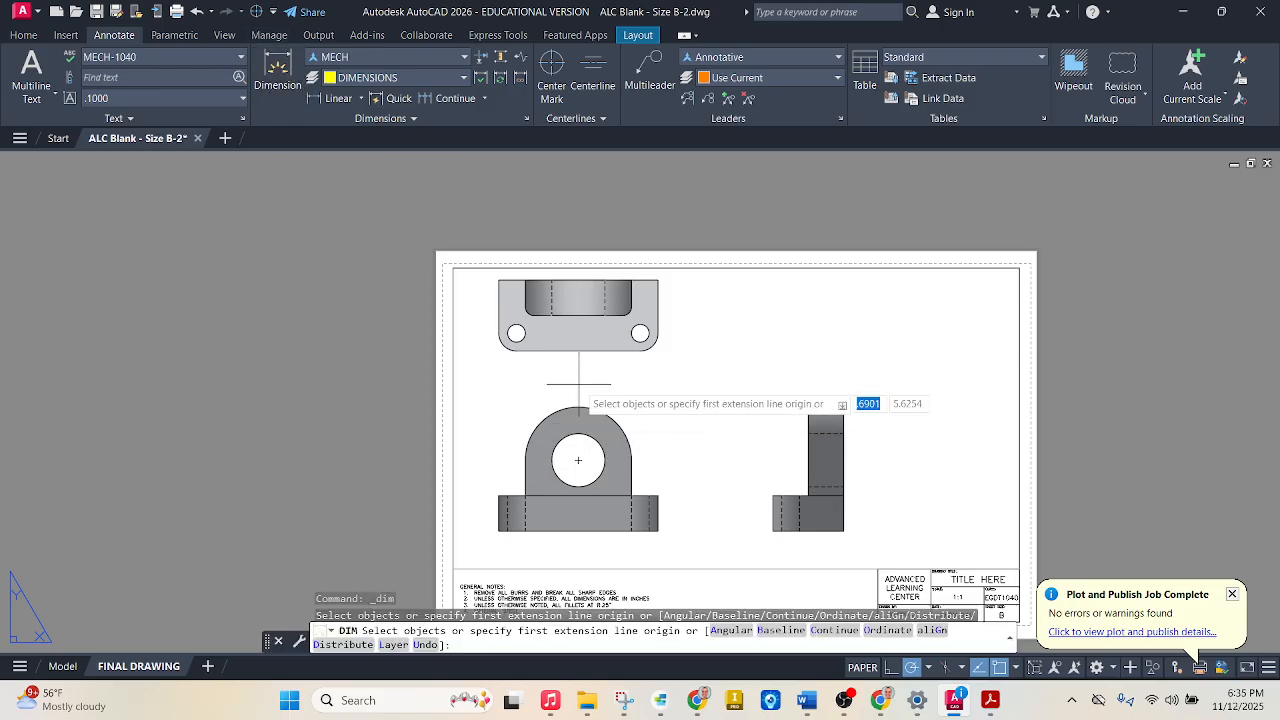
pyautogui.click(555, 78)
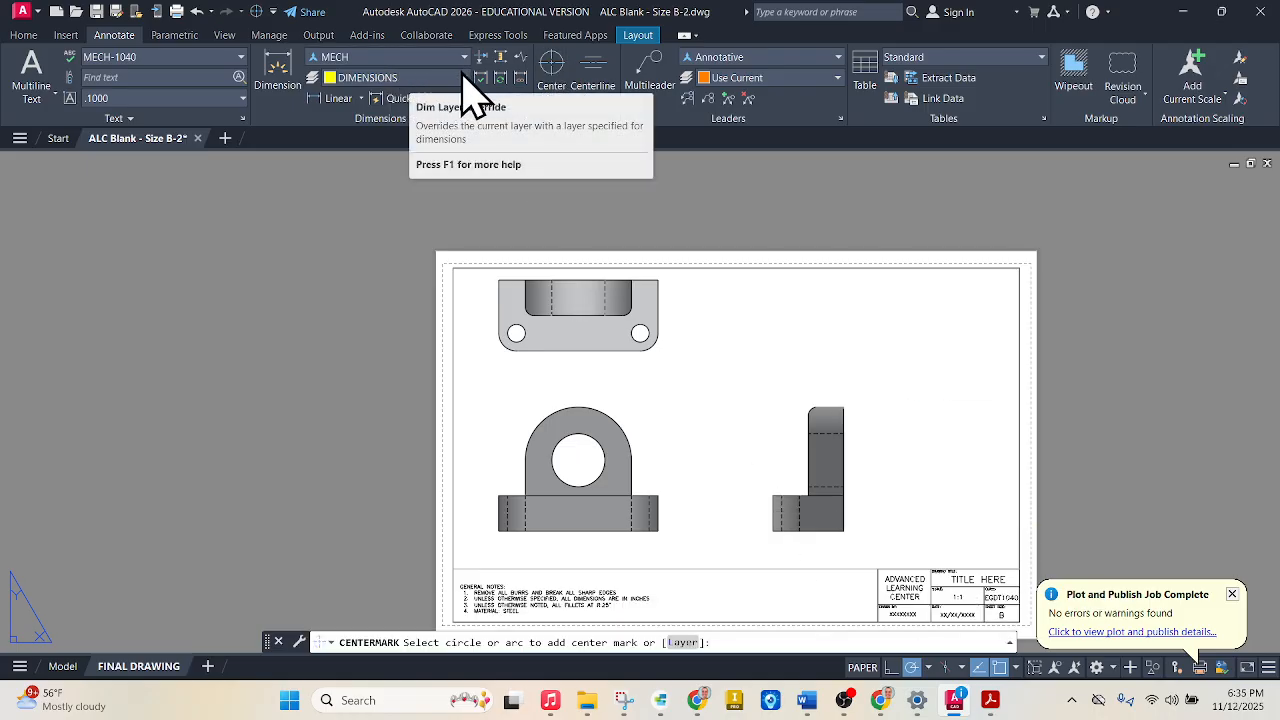
pyautogui.click(574, 66)
pyautogui.click(557, 65)
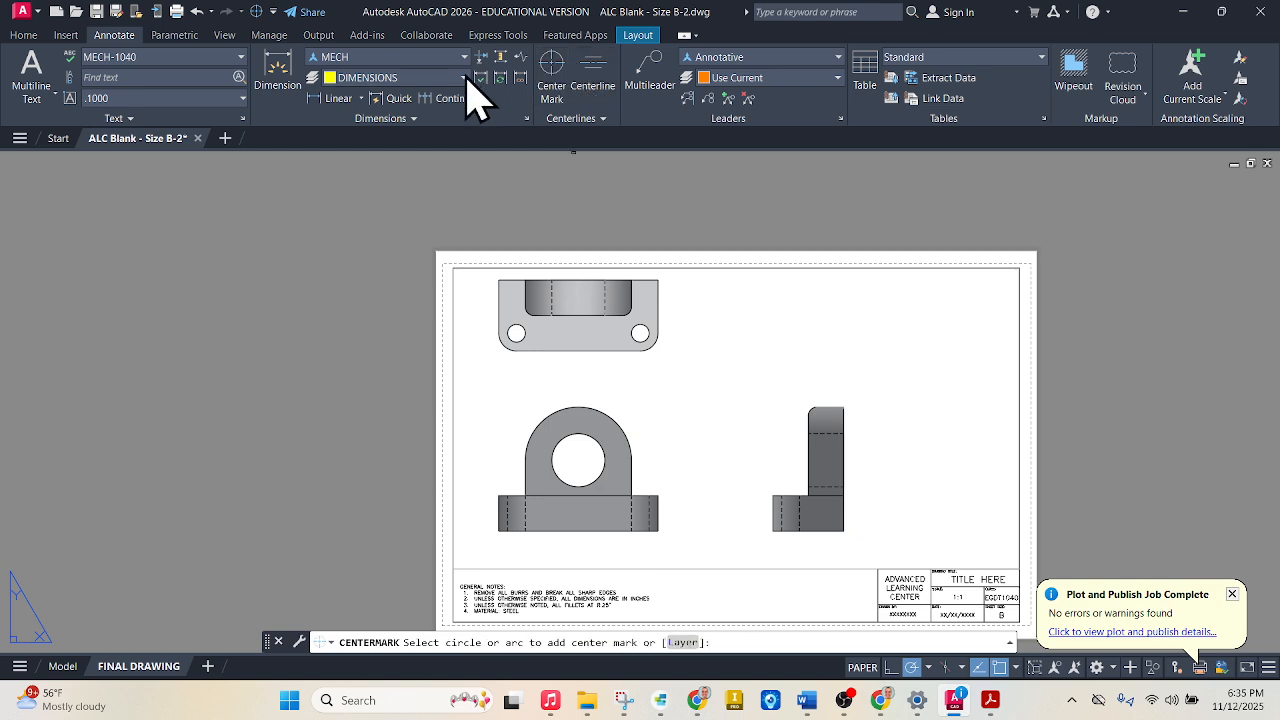
pyautogui.click(466, 77)
pyautogui.click(404, 139)
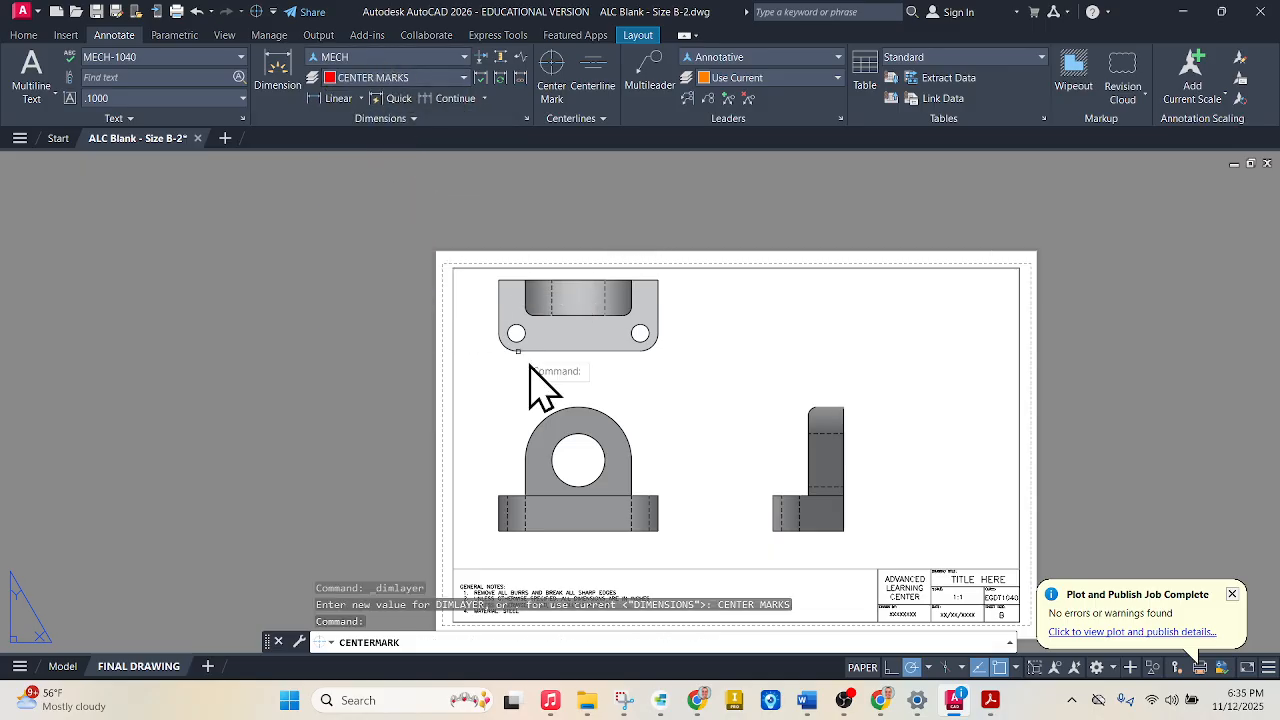
pyautogui.press('Return')
pyautogui.click(592, 443)
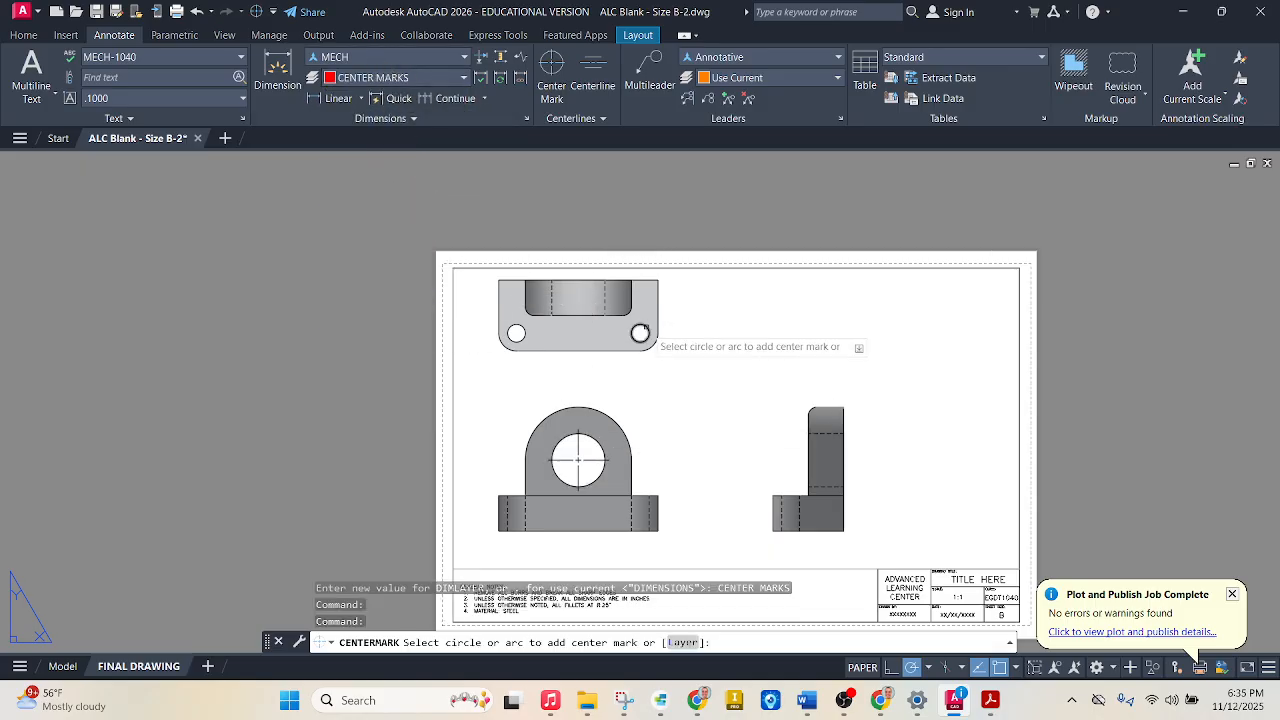
pyautogui.click(516, 333)
pyautogui.click(640, 333)
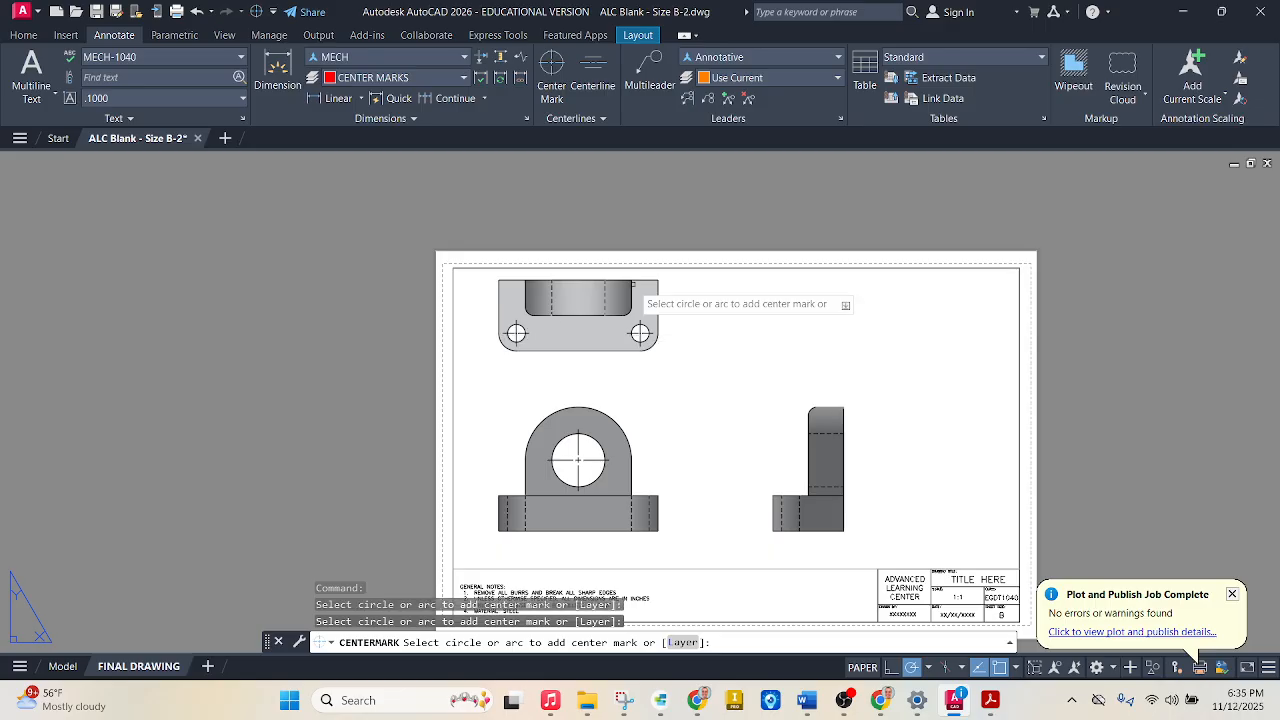
pyautogui.scroll(2, 632, 284)
pyautogui.scroll(-2, 632, 284)
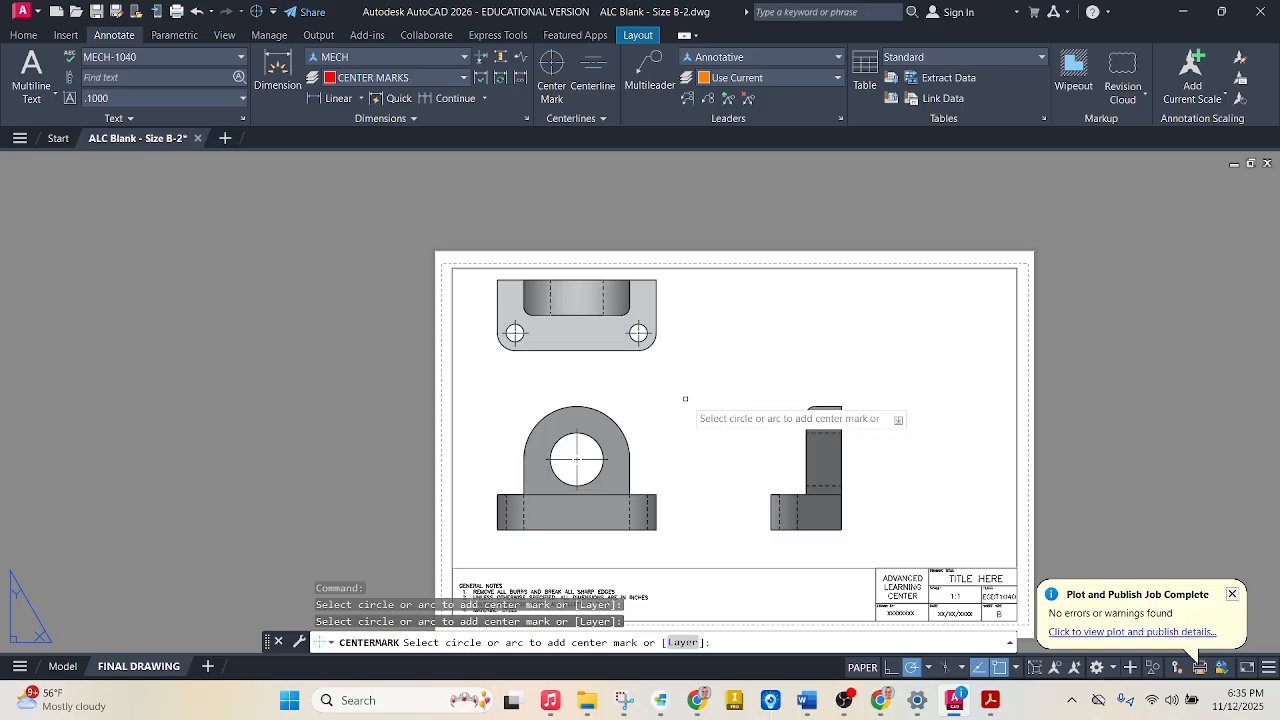
# Add a centerline on the CENTER layer between the two hidden lines of the large hole in the top view
pyautogui.scroll(2, 685, 398)
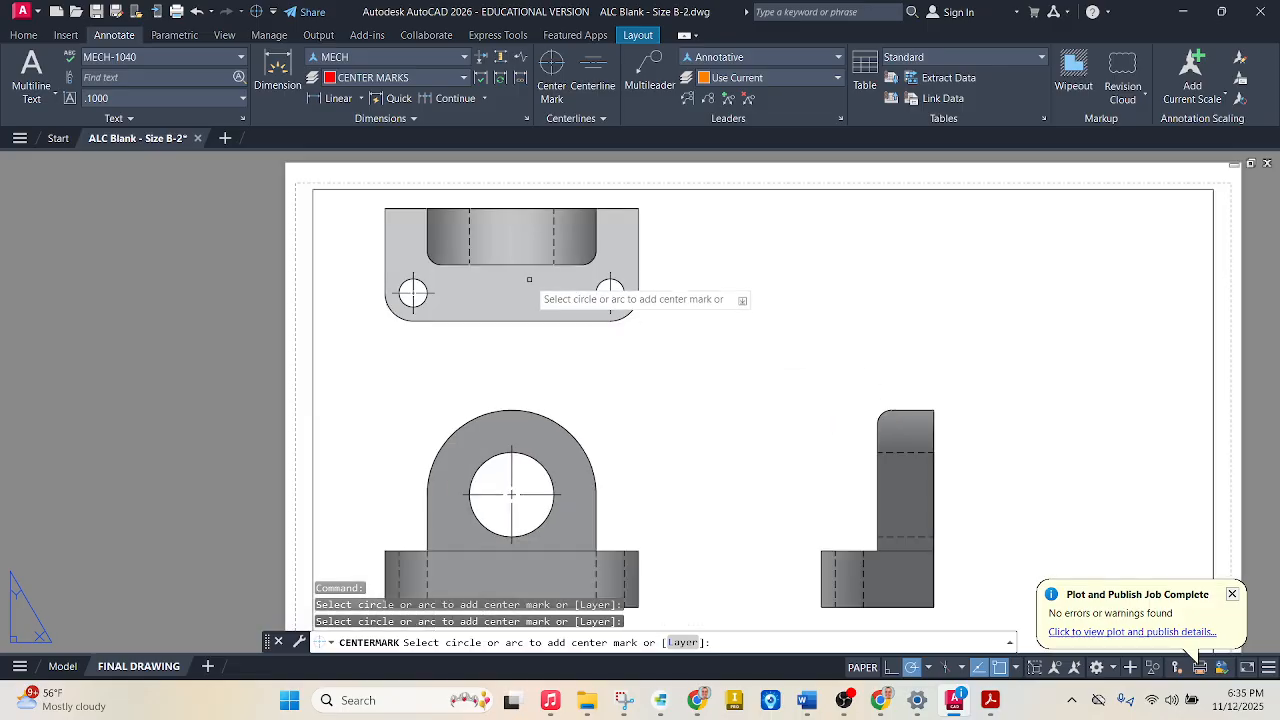
pyautogui.click(464, 78)
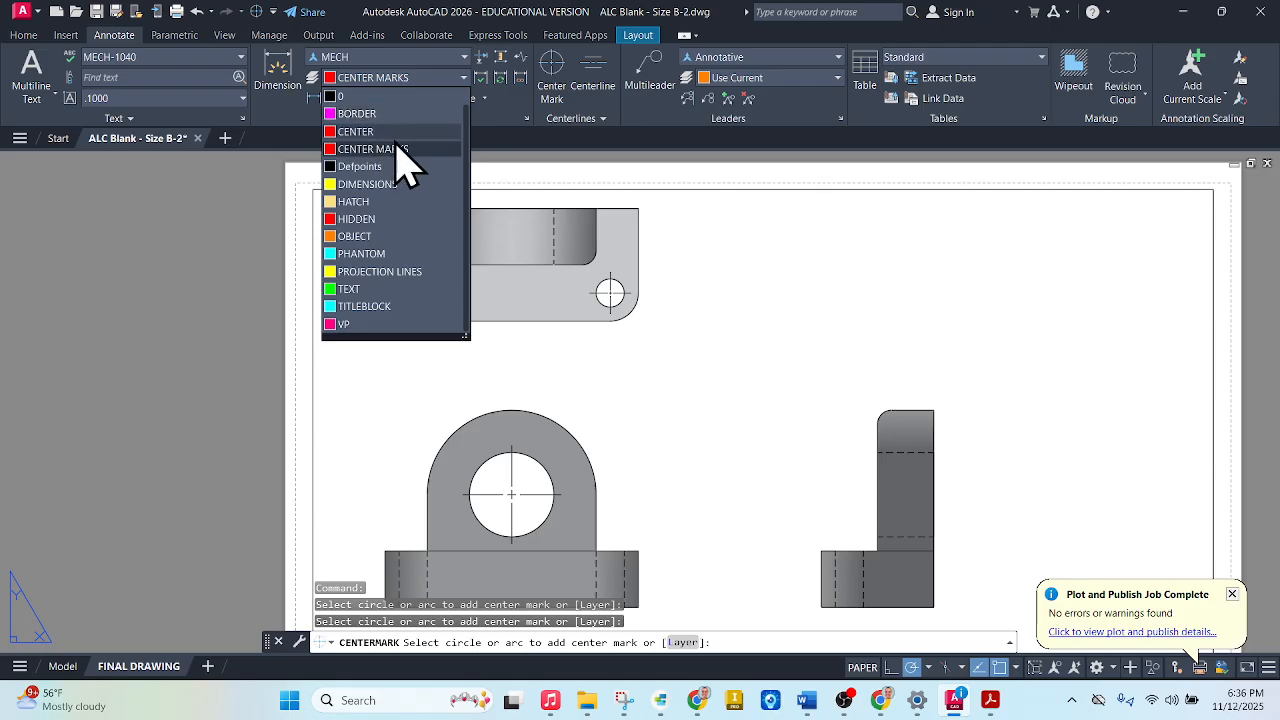
pyautogui.click(400, 134)
pyautogui.click(597, 80)
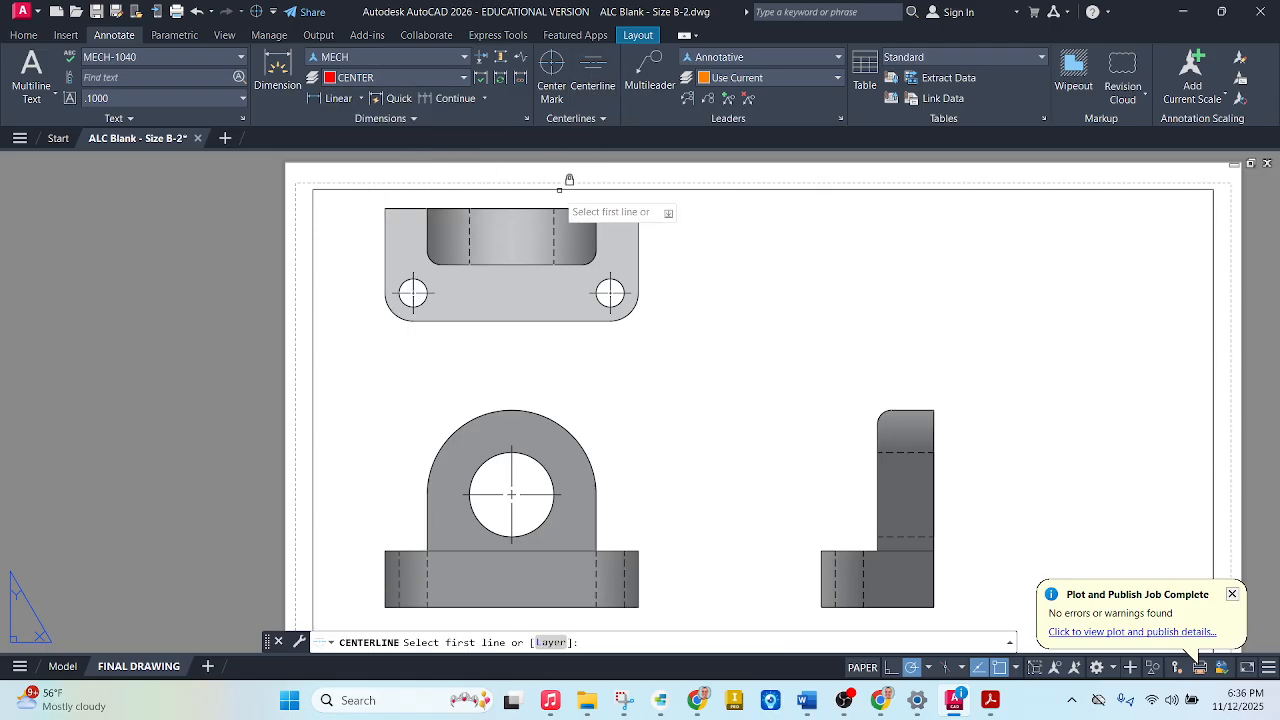
pyautogui.click(556, 230)
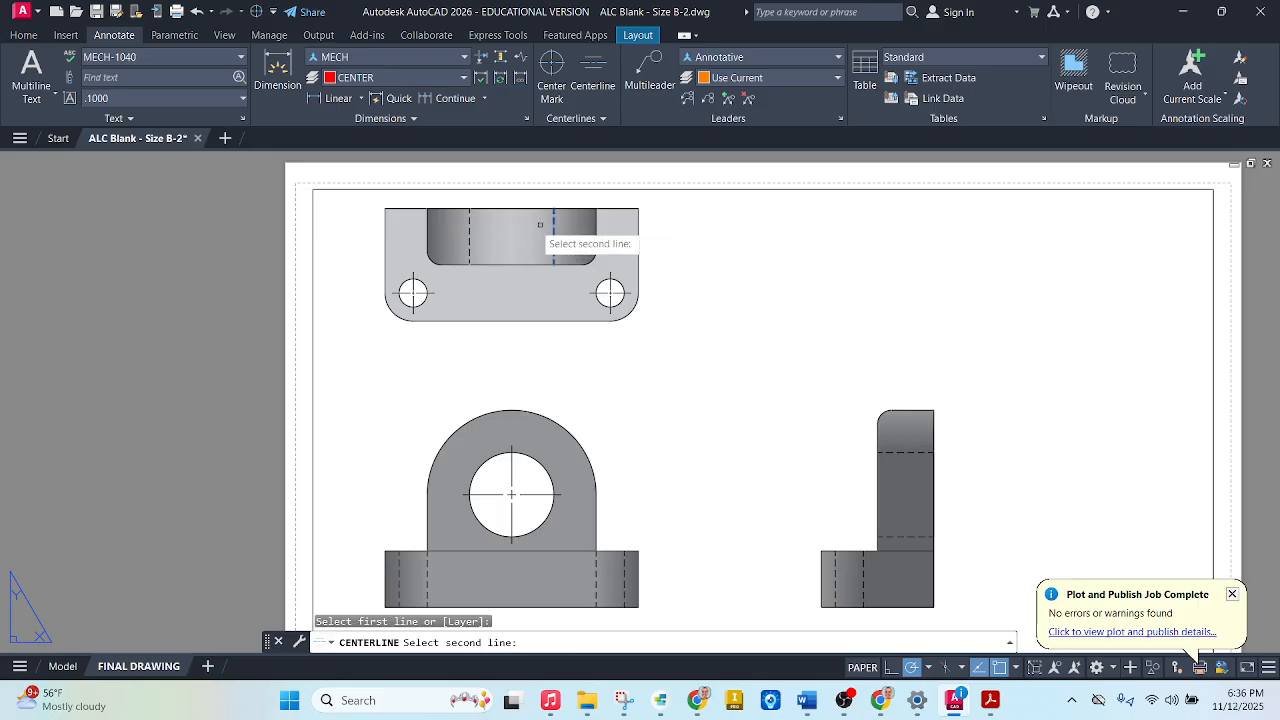
pyautogui.click(470, 231)
# Add vertical centerlines between the hidden lines of both small holes in the front view's base
pyautogui.moveTo(511, 494); pyautogui.dragTo(538, 406, button='middle')
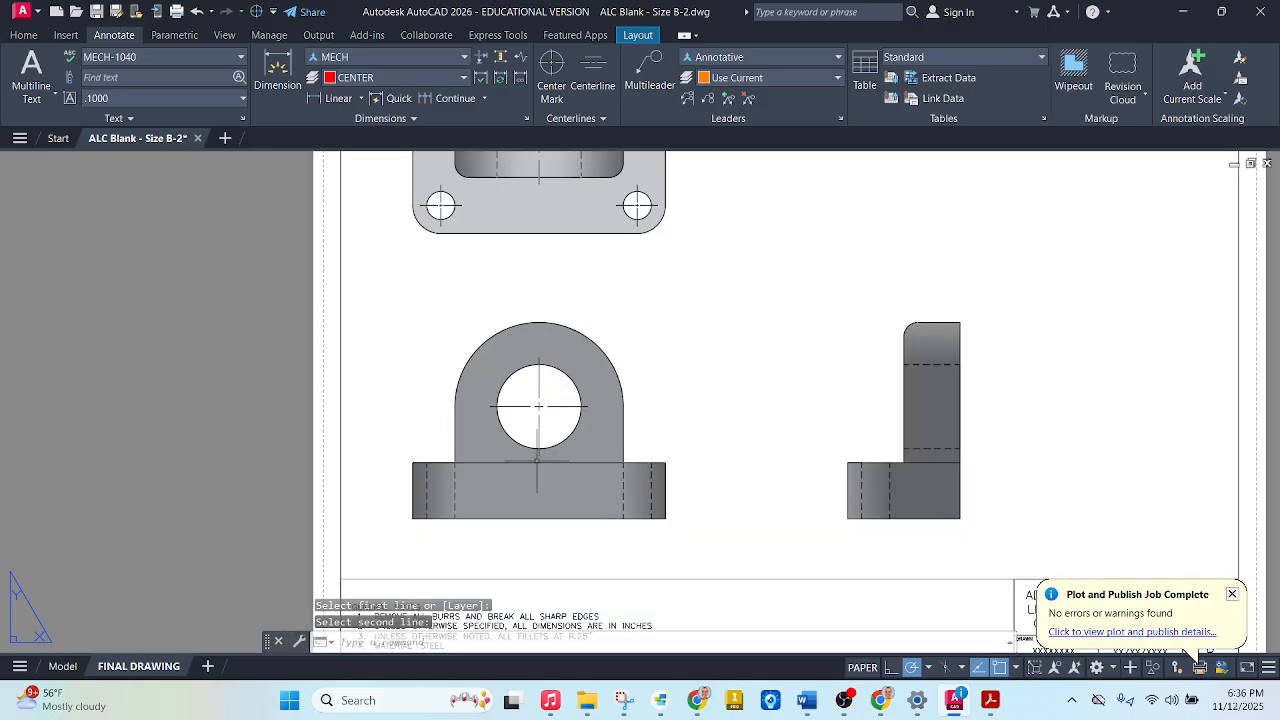
pyautogui.click(460, 504)
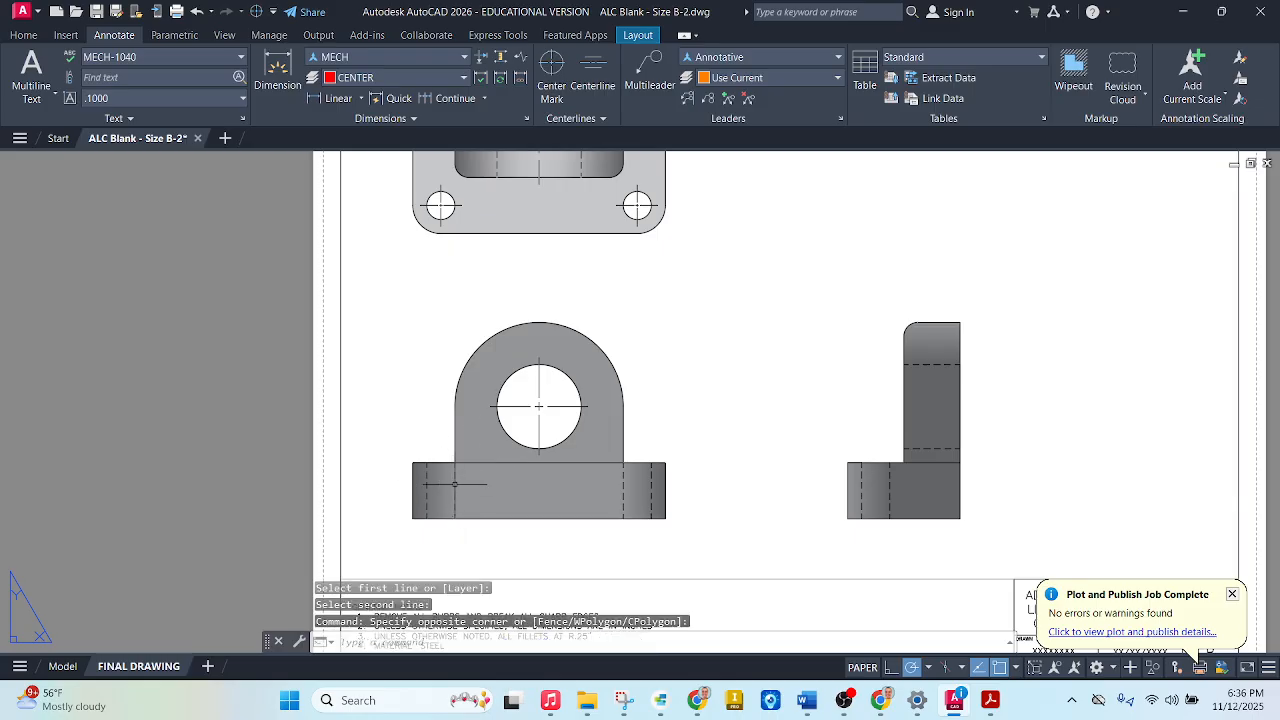
pyautogui.press('Escape')
pyautogui.press('Return')
pyautogui.click(455, 484)
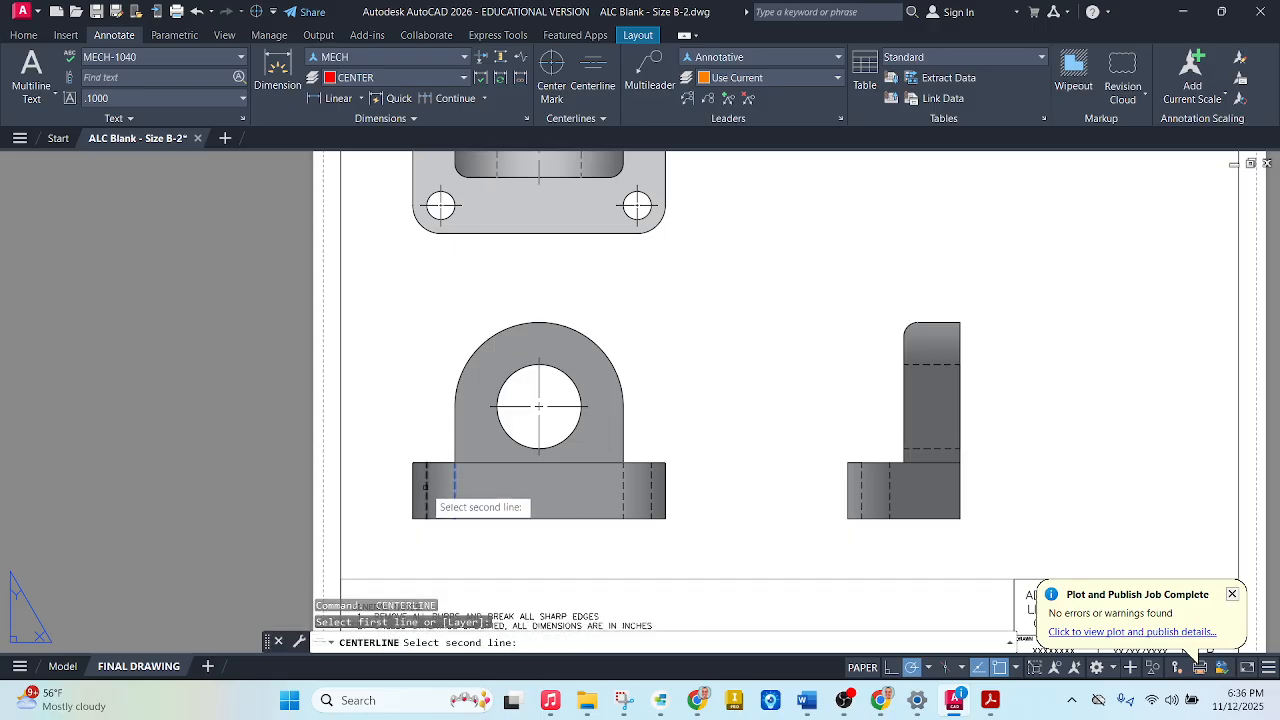
pyautogui.click(426, 487)
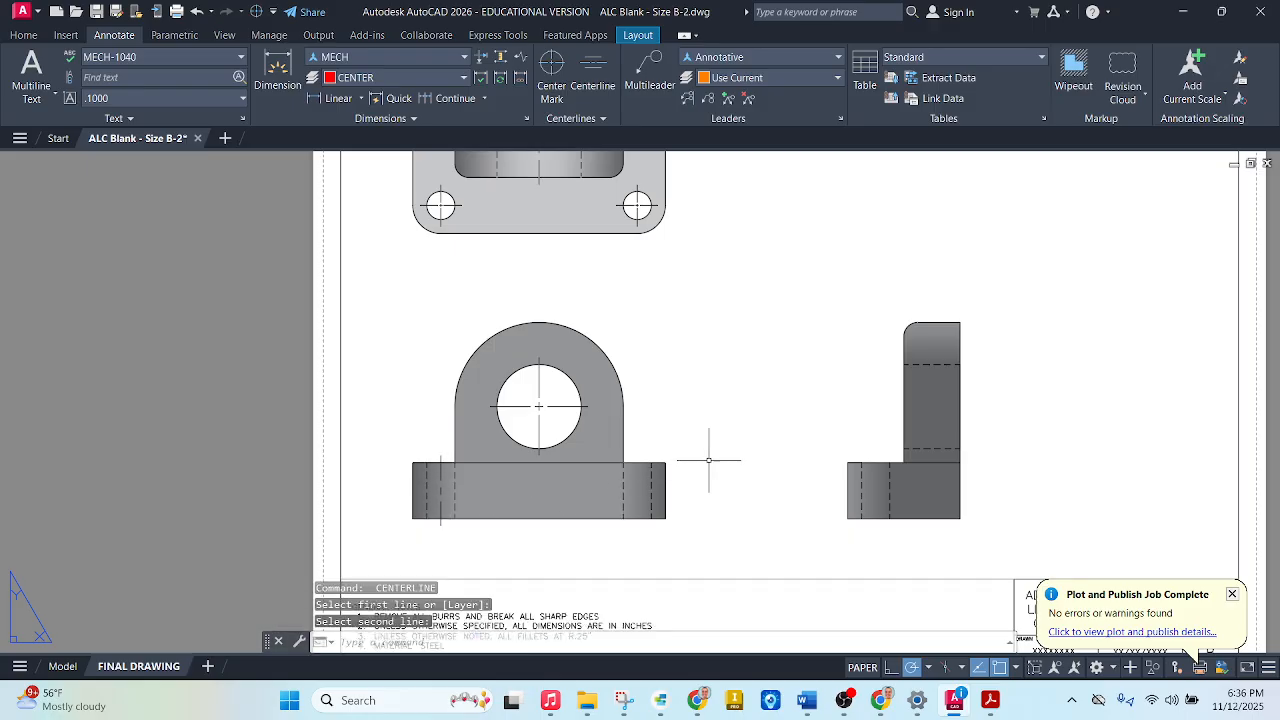
pyautogui.press('Return')
pyautogui.click(625, 492)
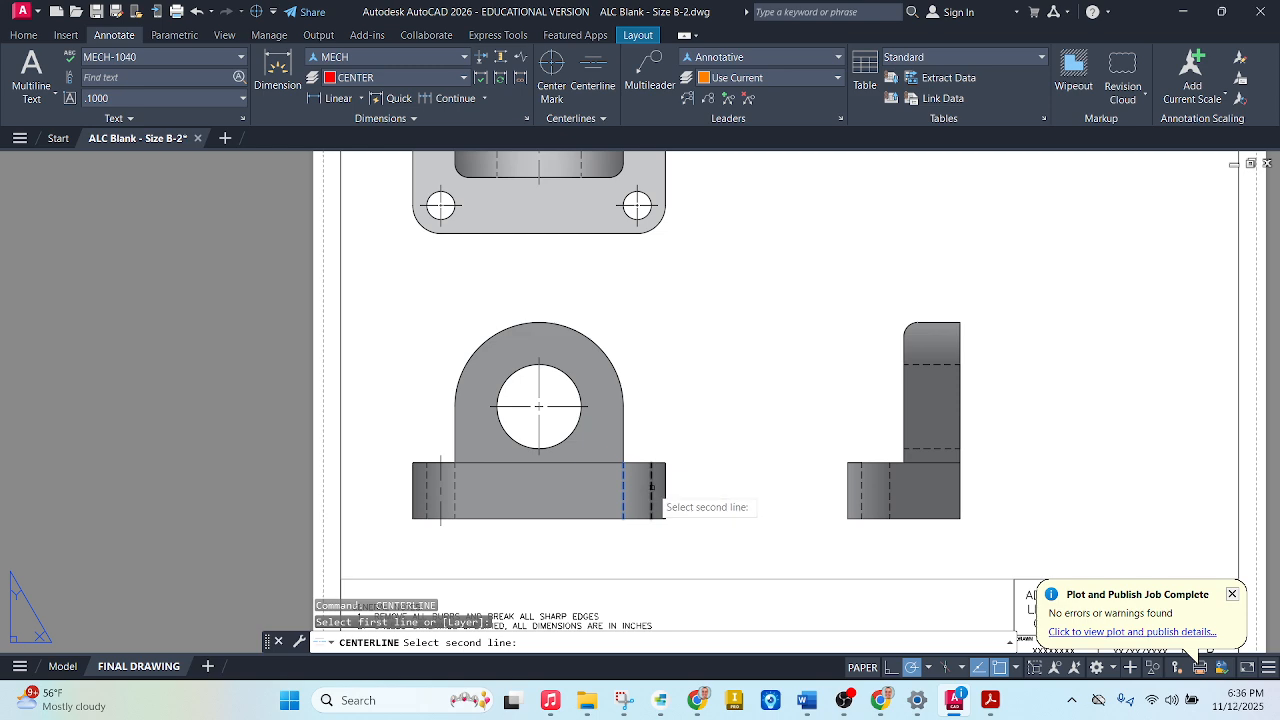
pyautogui.click(651, 487)
# Add centerlines between the hidden lines of the small hole and the large hole in the side view
pyautogui.press('Return')
pyautogui.click(889, 490)
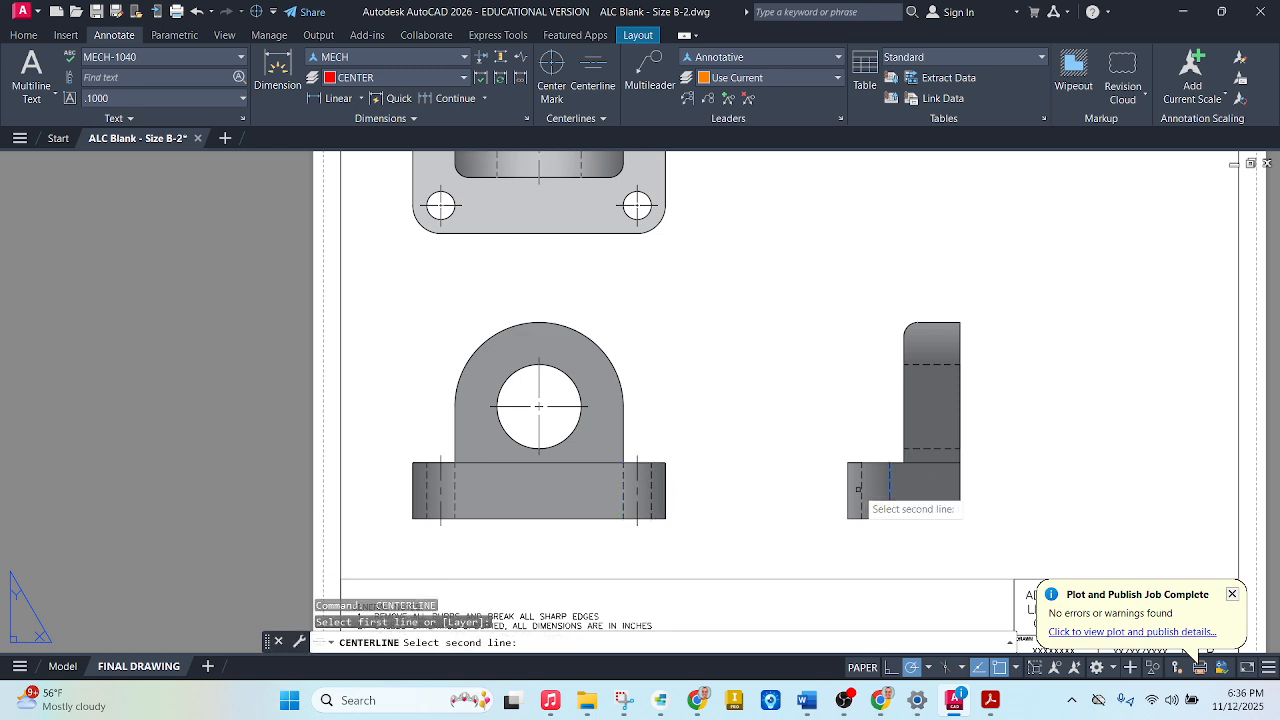
pyautogui.click(862, 490)
pyautogui.press('Return')
pyautogui.click(938, 448)
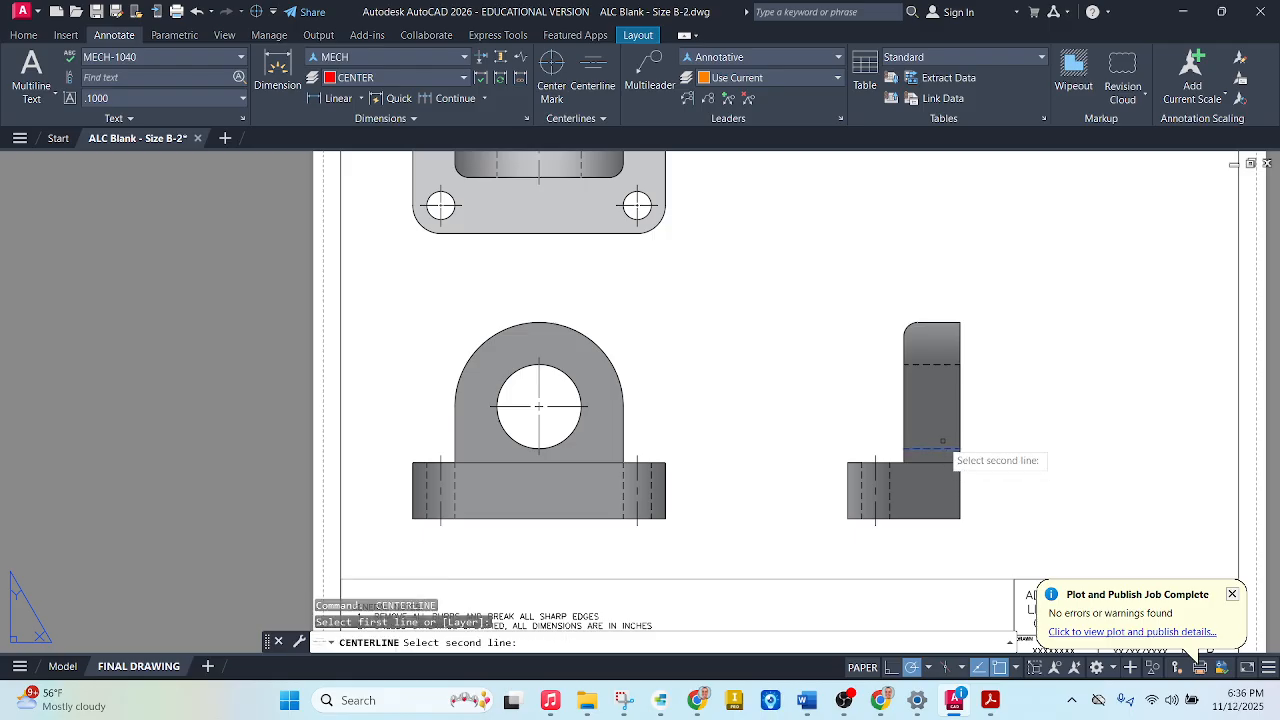
pyautogui.click(936, 366)
pyautogui.scroll(-3, 786, 406)
pyautogui.scroll(3, 819, 270)
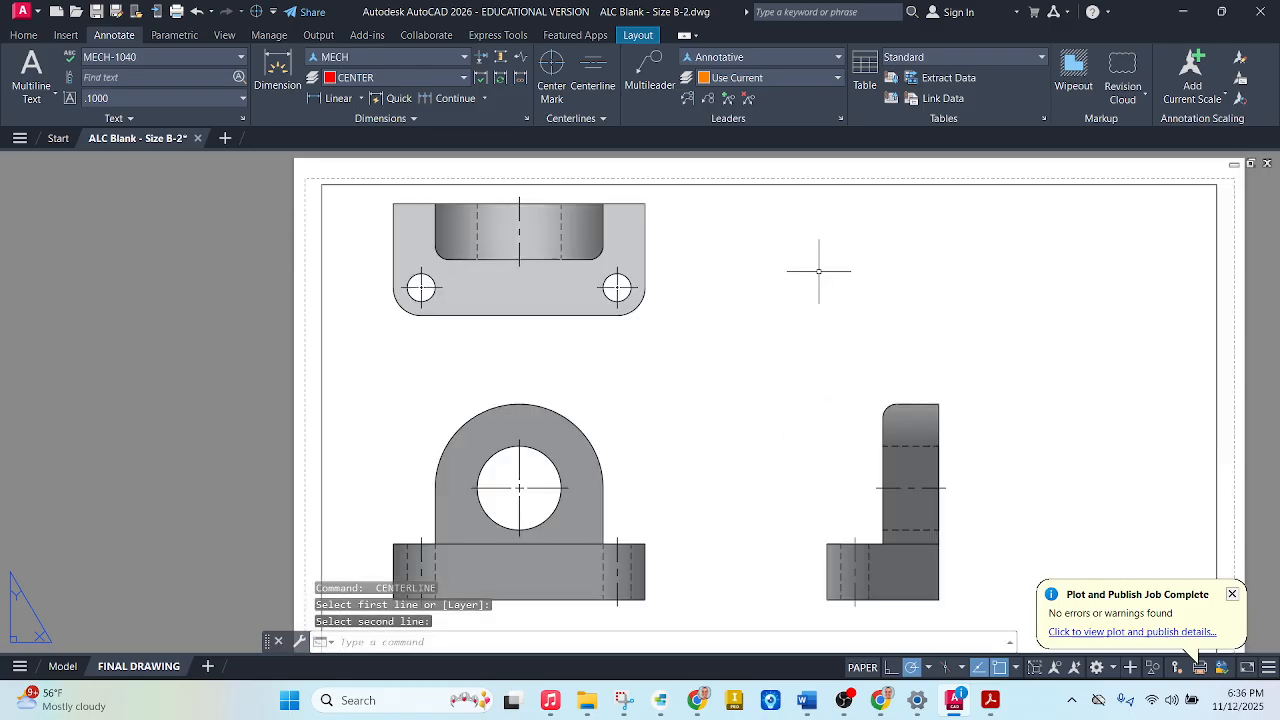
pyautogui.press('Escape')
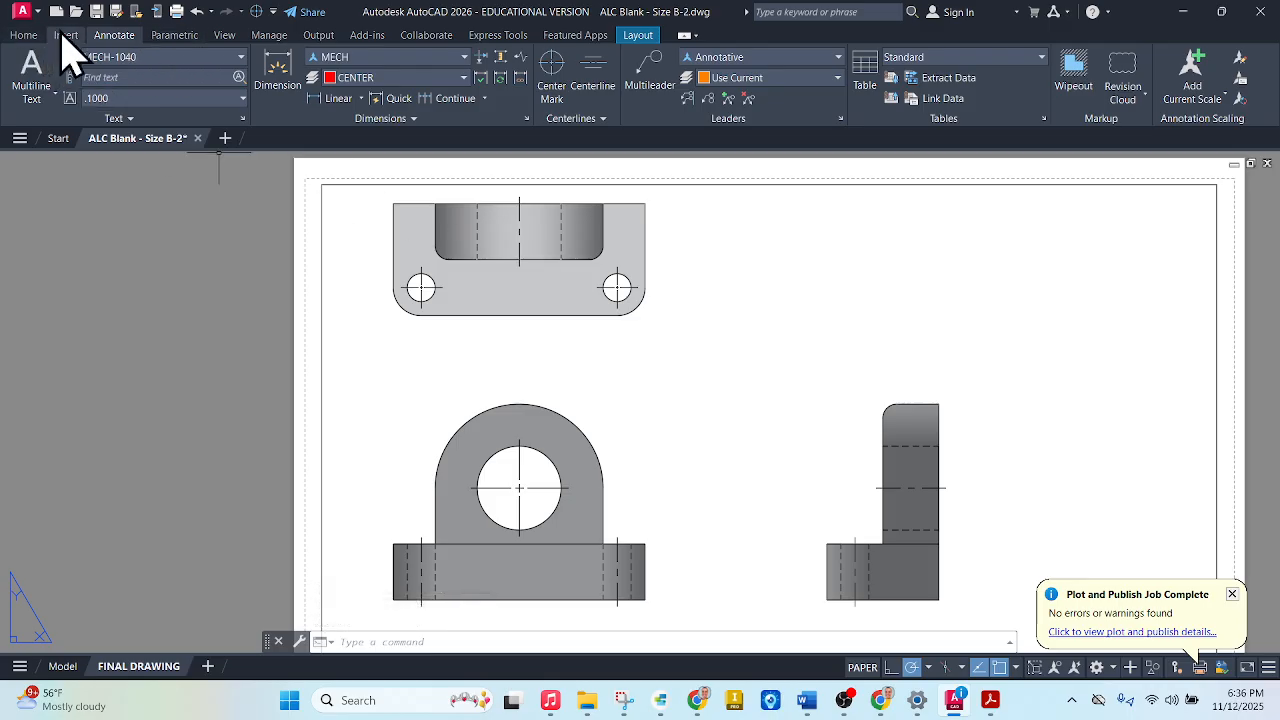
# Set the dimension layer to DIMENSIONS, check the PDF reference in Acrobat and the assignment page in the browser, and return to AutoCAD
pyautogui.click(285, 72)
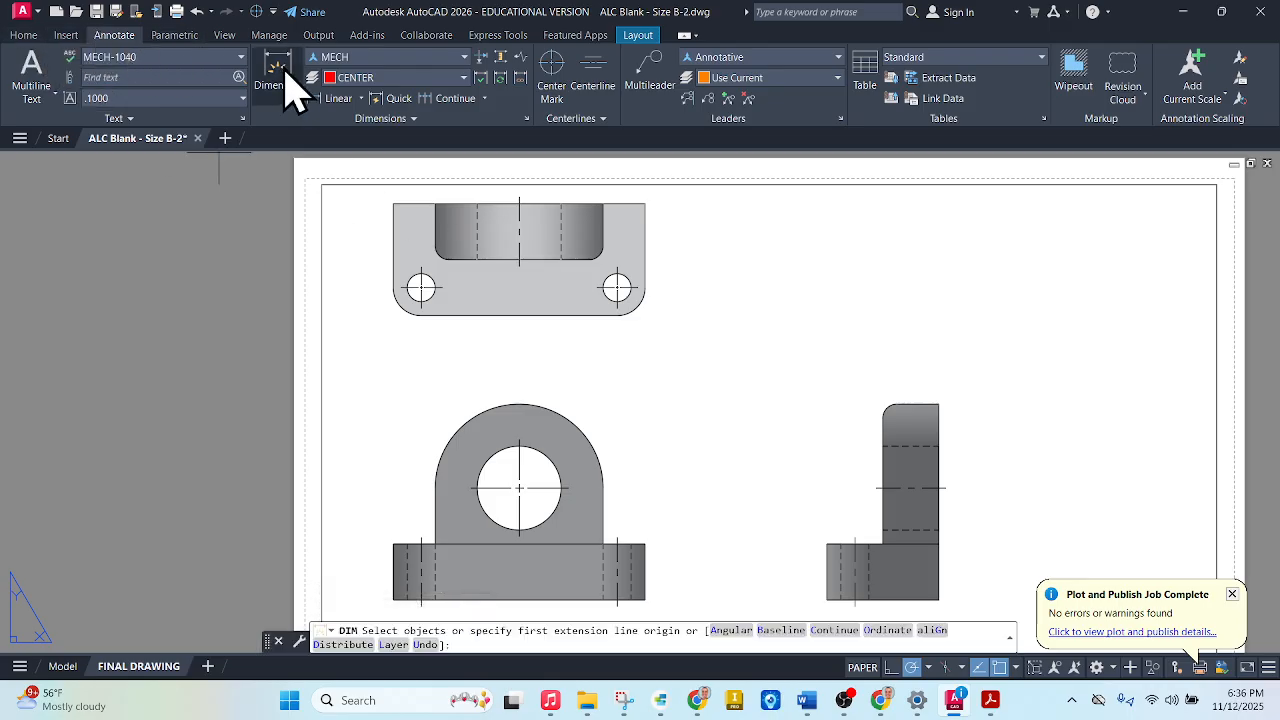
pyautogui.click(378, 78)
pyautogui.click(395, 185)
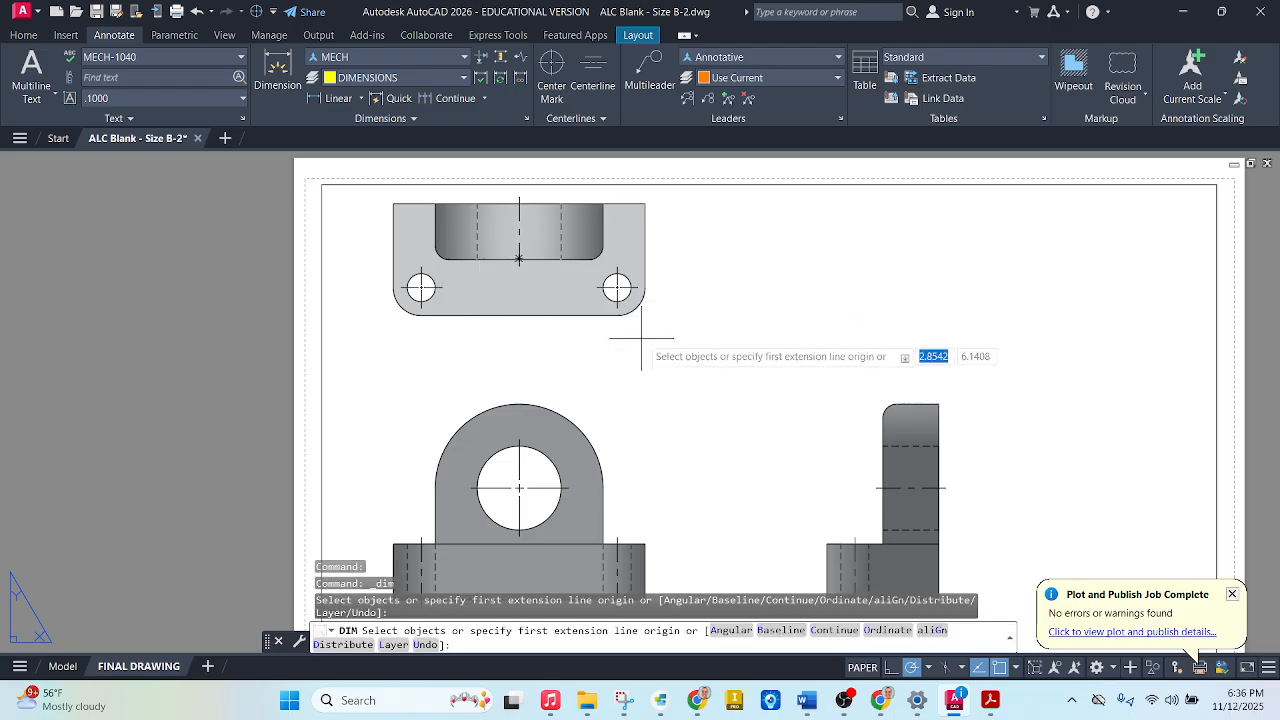
pyautogui.click(990, 702)
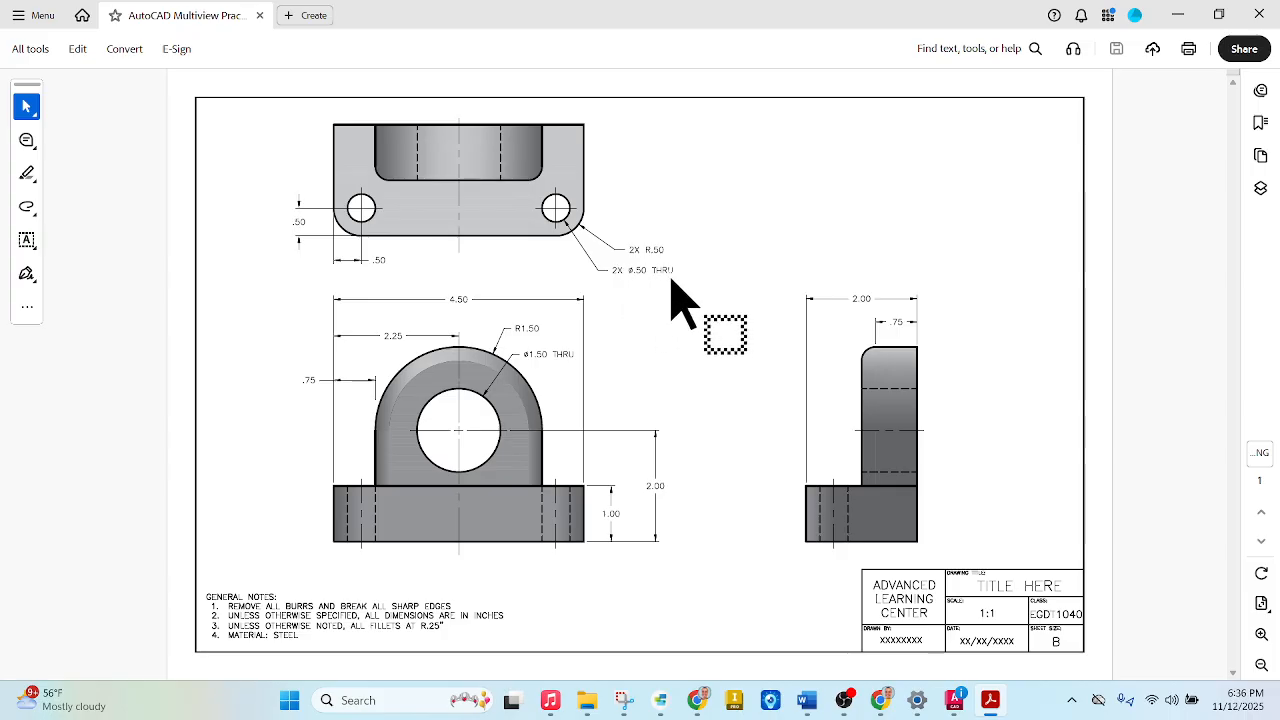
pyautogui.click(891, 706)
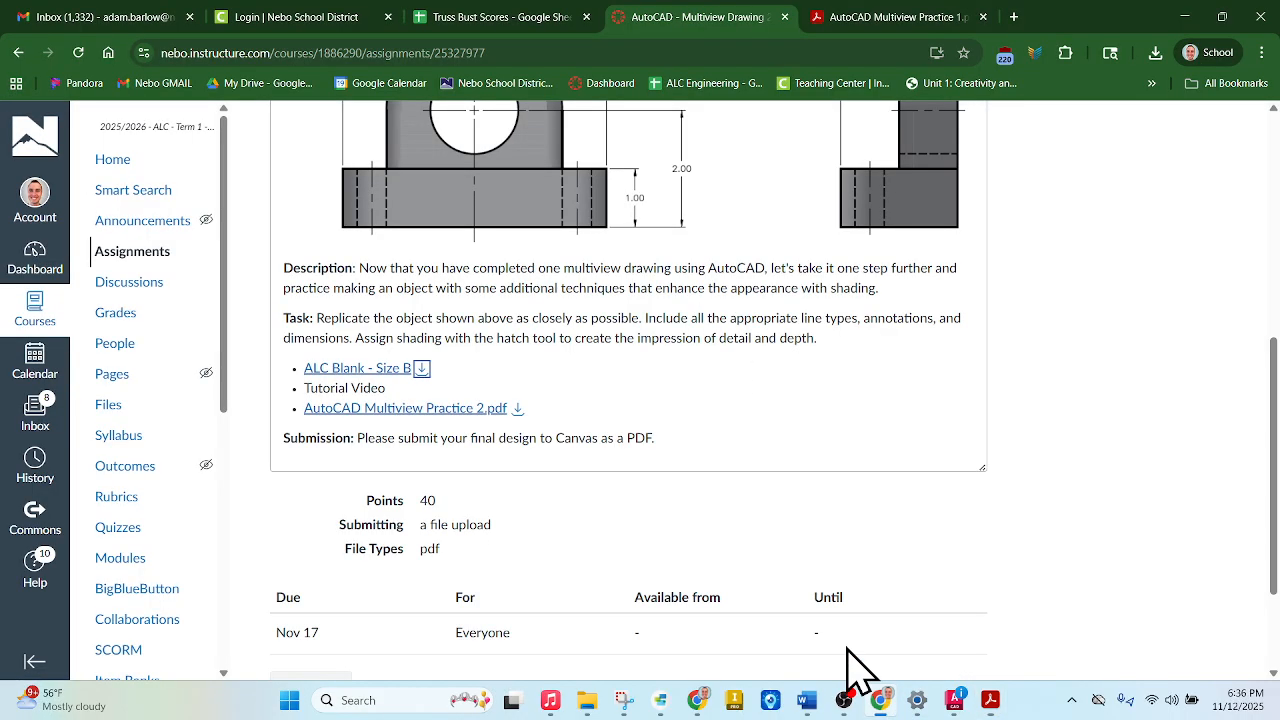
pyautogui.click(955, 700)
# Add a diameter dimension to the right-hand small hole in the top view, placing its text outside the part's lower corner
pyautogui.scroll(-3, 609, 277)
pyautogui.scroll(6, 623, 285)
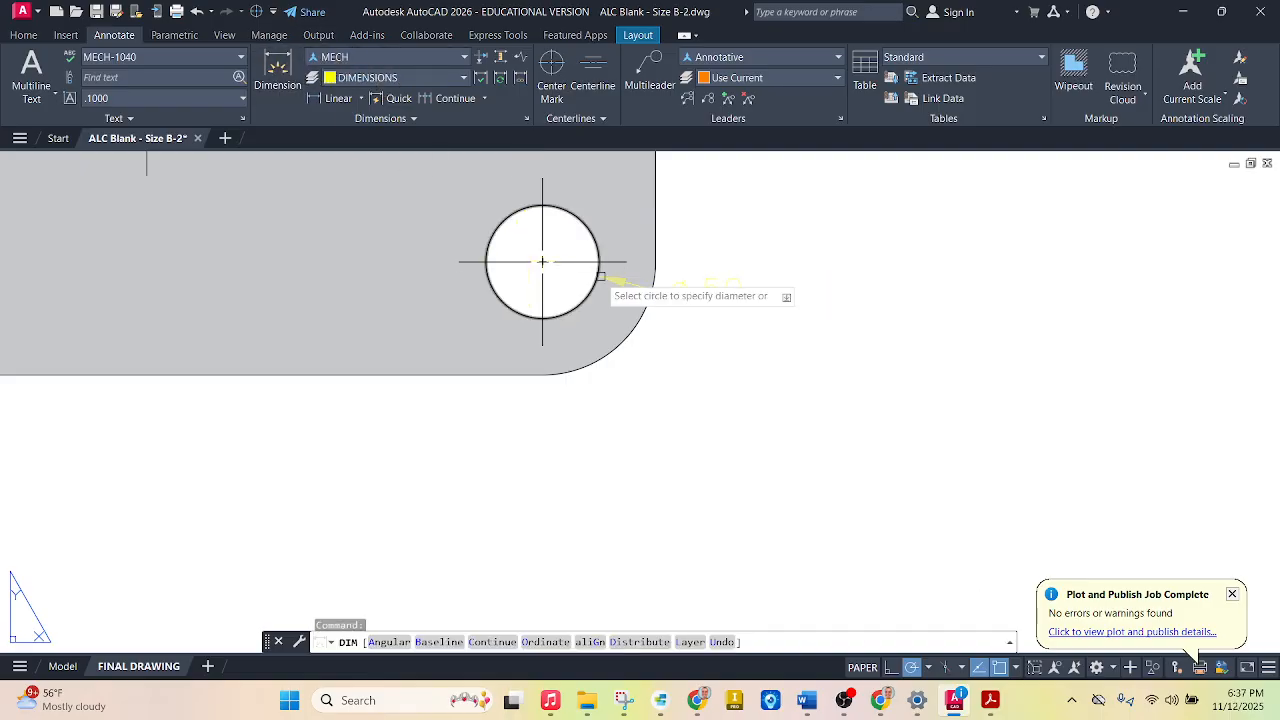
pyautogui.click(488, 262)
pyautogui.click(746, 420)
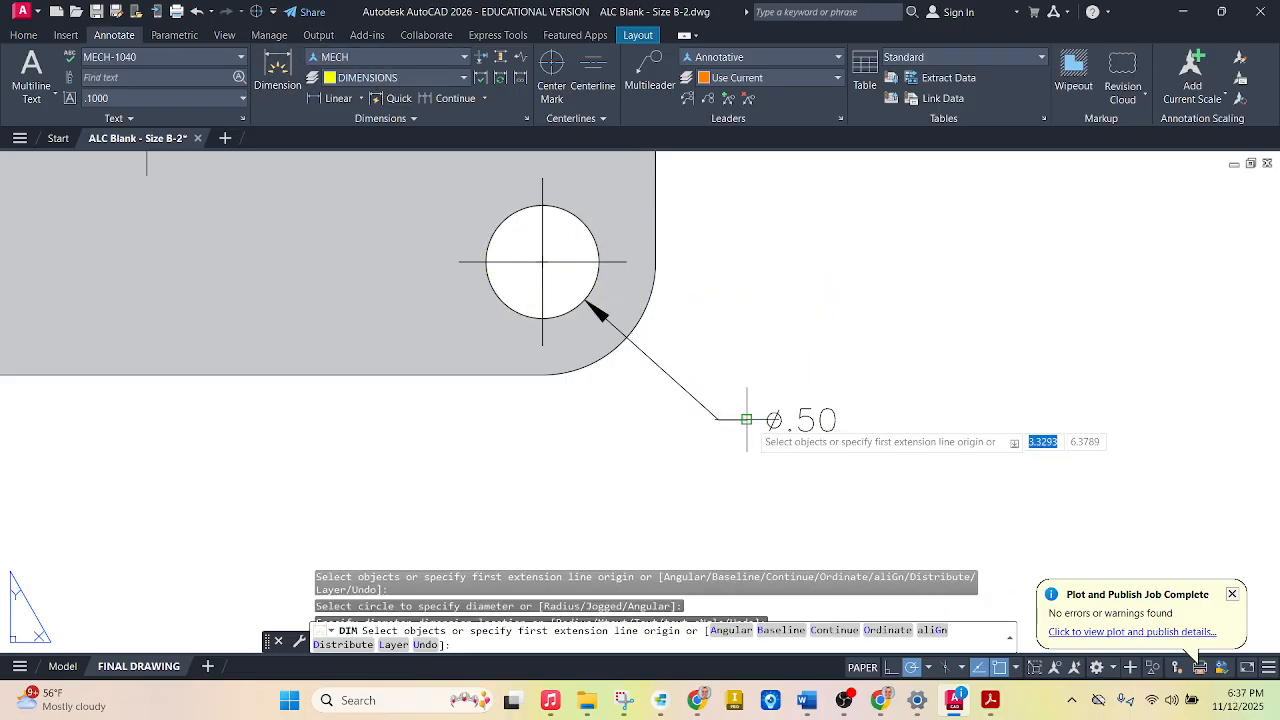
pyautogui.press('Return')
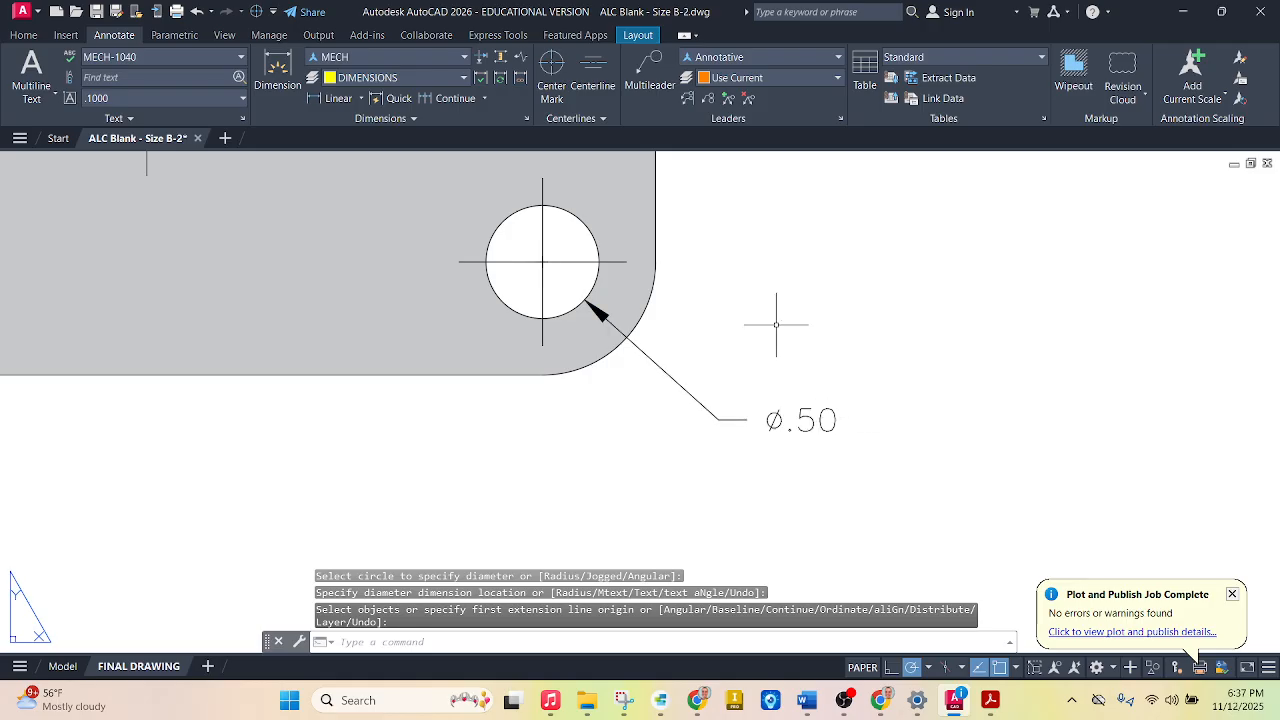
pyautogui.press('Escape')
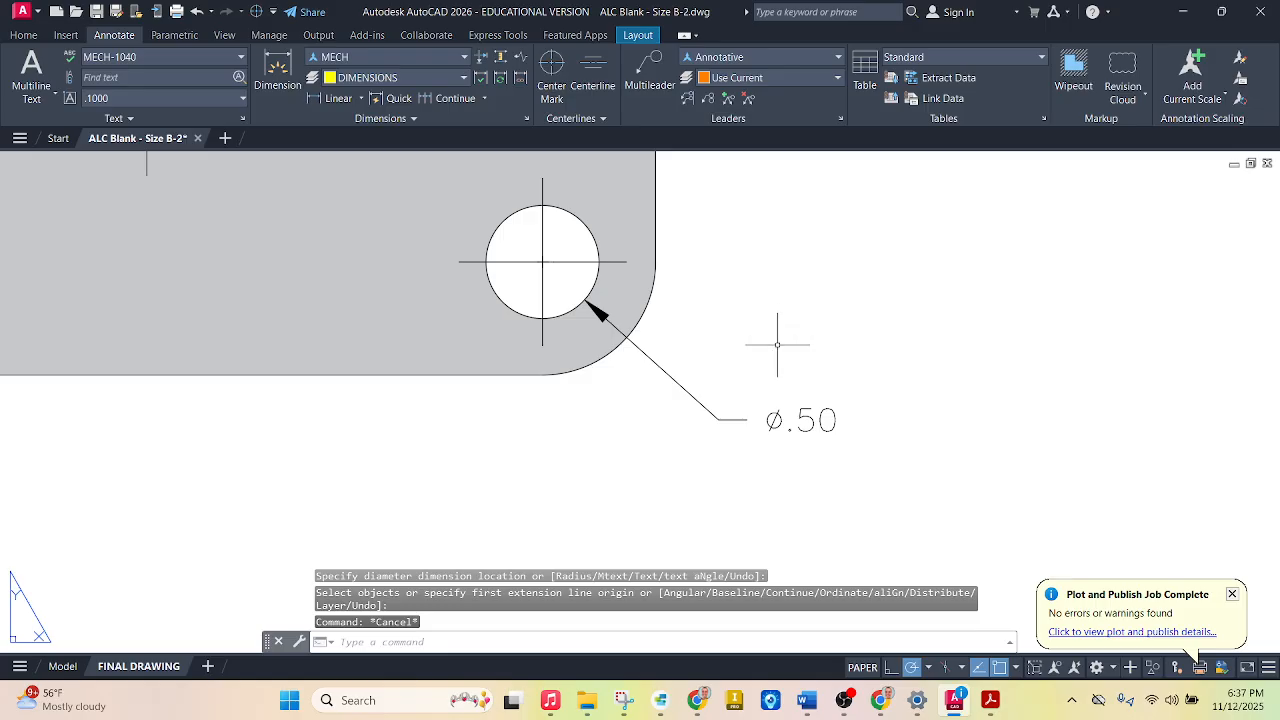
# Edit the small hole's diameter dimension text to read 2X Ø.50 THRU
pyautogui.doubleClick(809, 412)
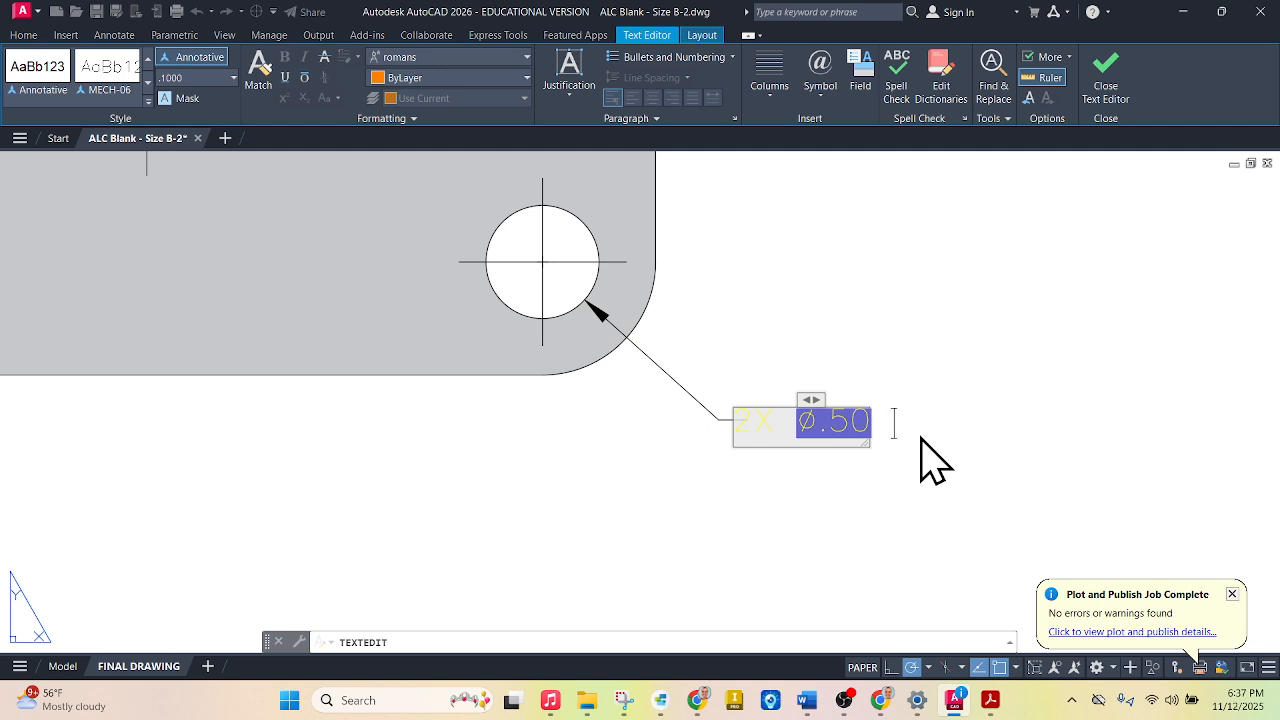
pyautogui.write('THRU')
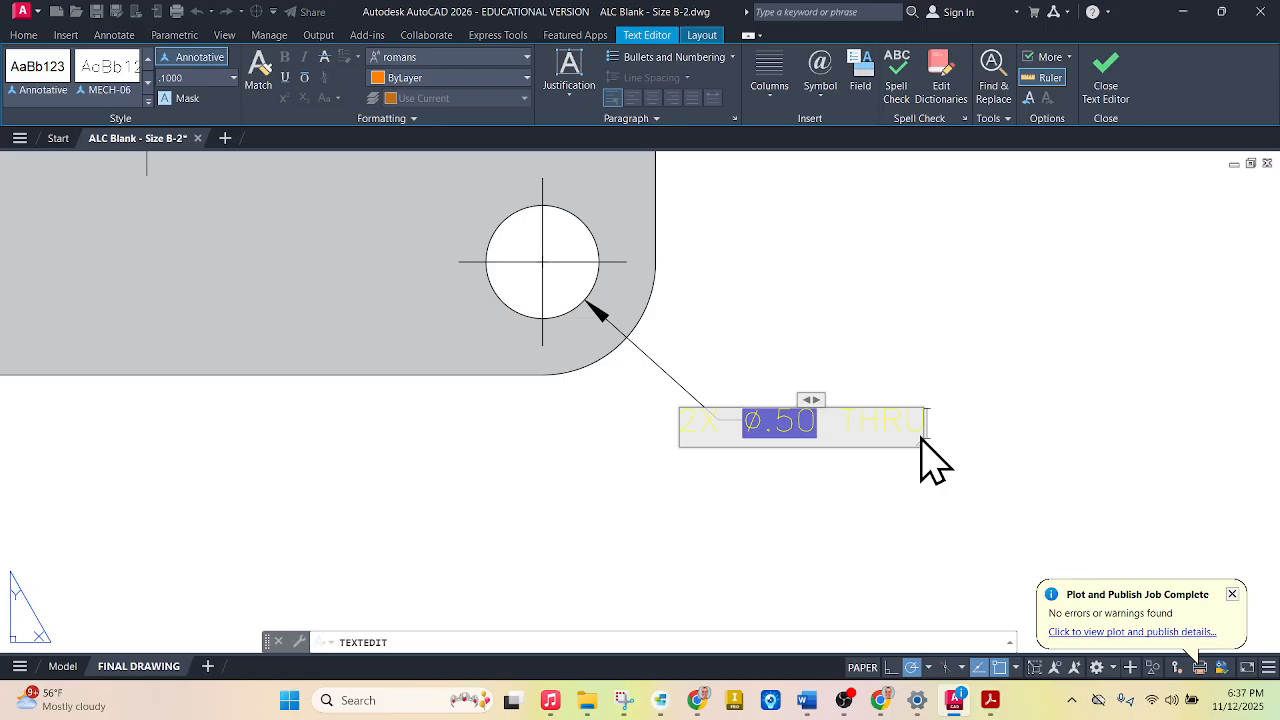
pyautogui.click(1020, 430)
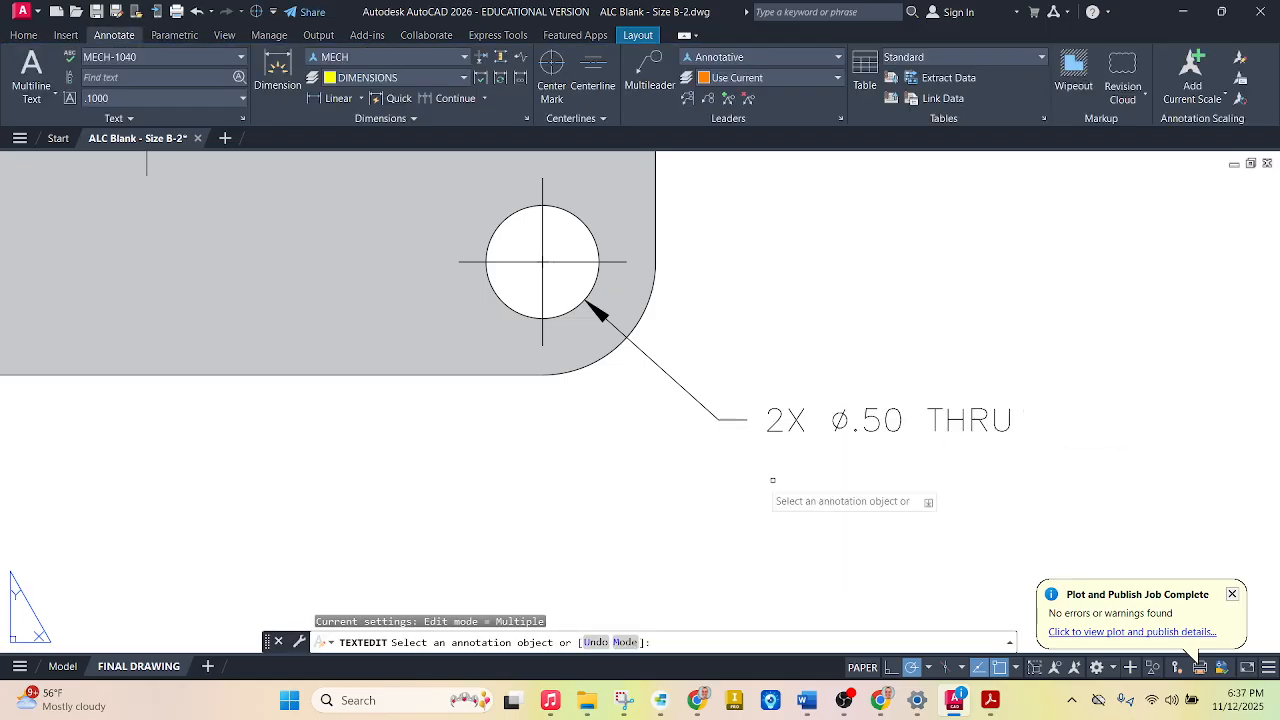
# Replace the drawing title placeholder in the title block with MULTIVIEW 2
pyautogui.scroll(-4, 731, 481)
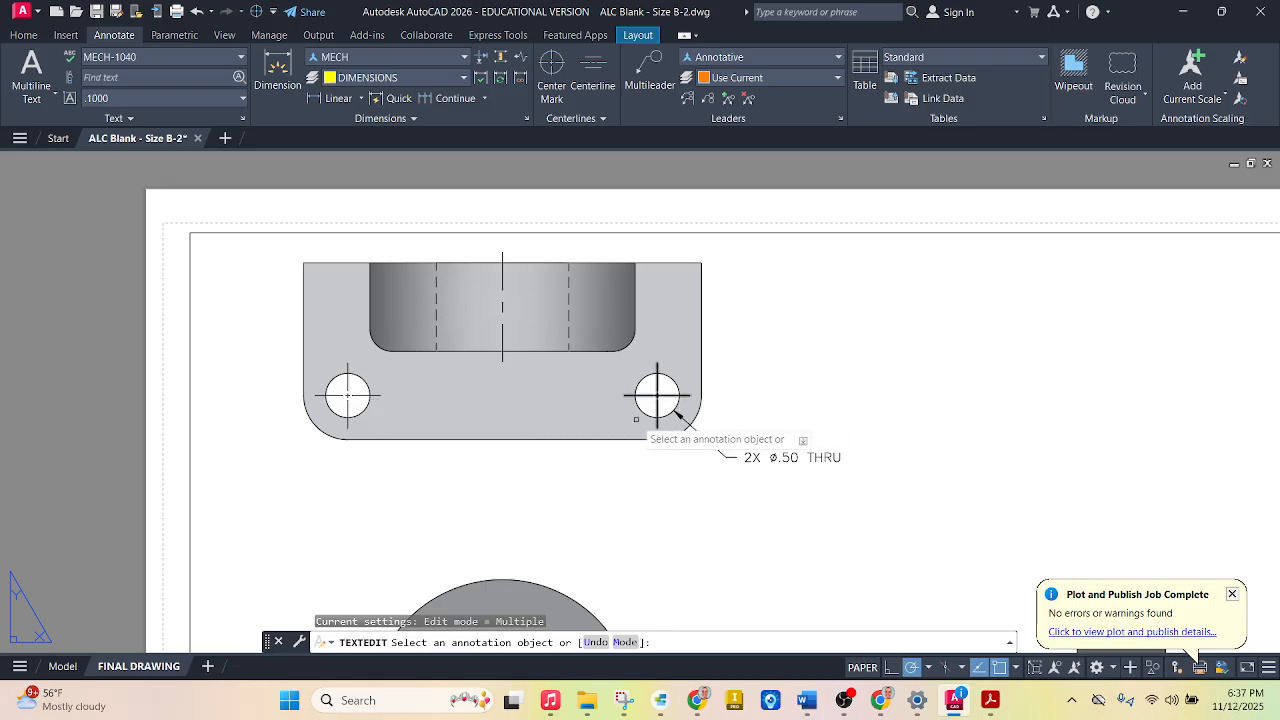
pyautogui.scroll(2, 779, 471)
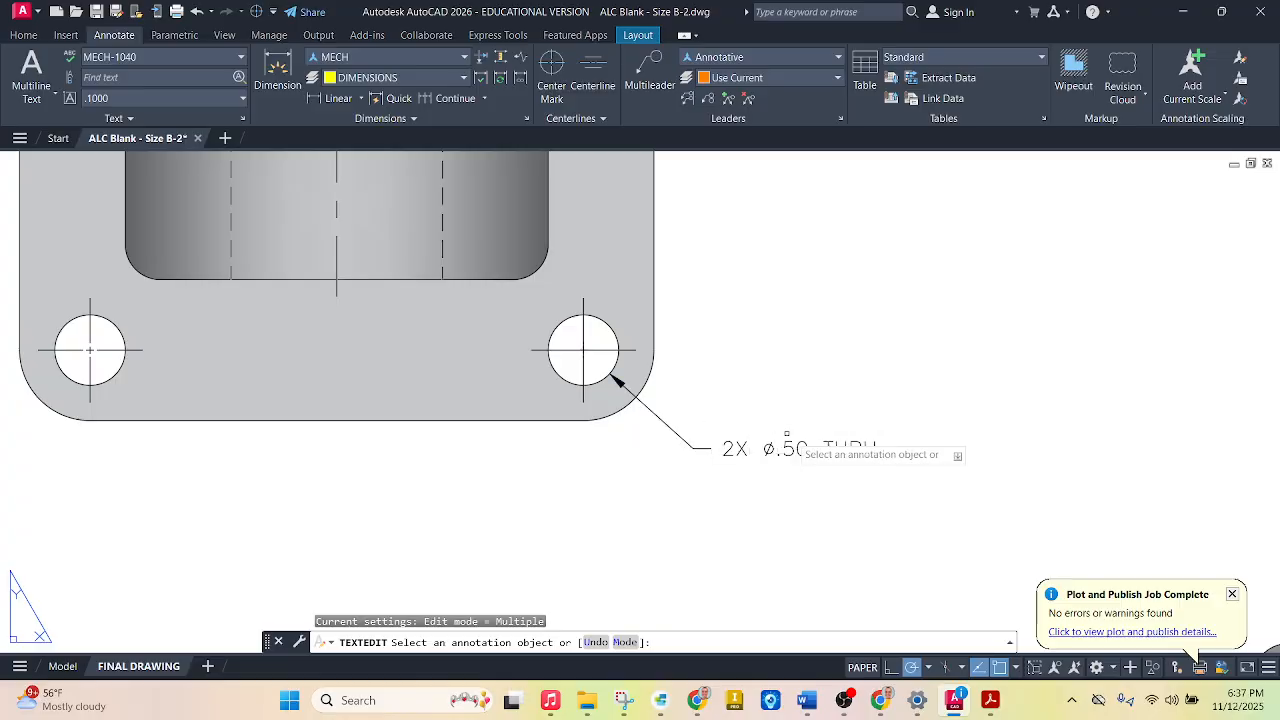
pyautogui.scroll(-3, 780, 440)
pyautogui.scroll(-3, 566, 414)
pyautogui.scroll(2, 592, 460)
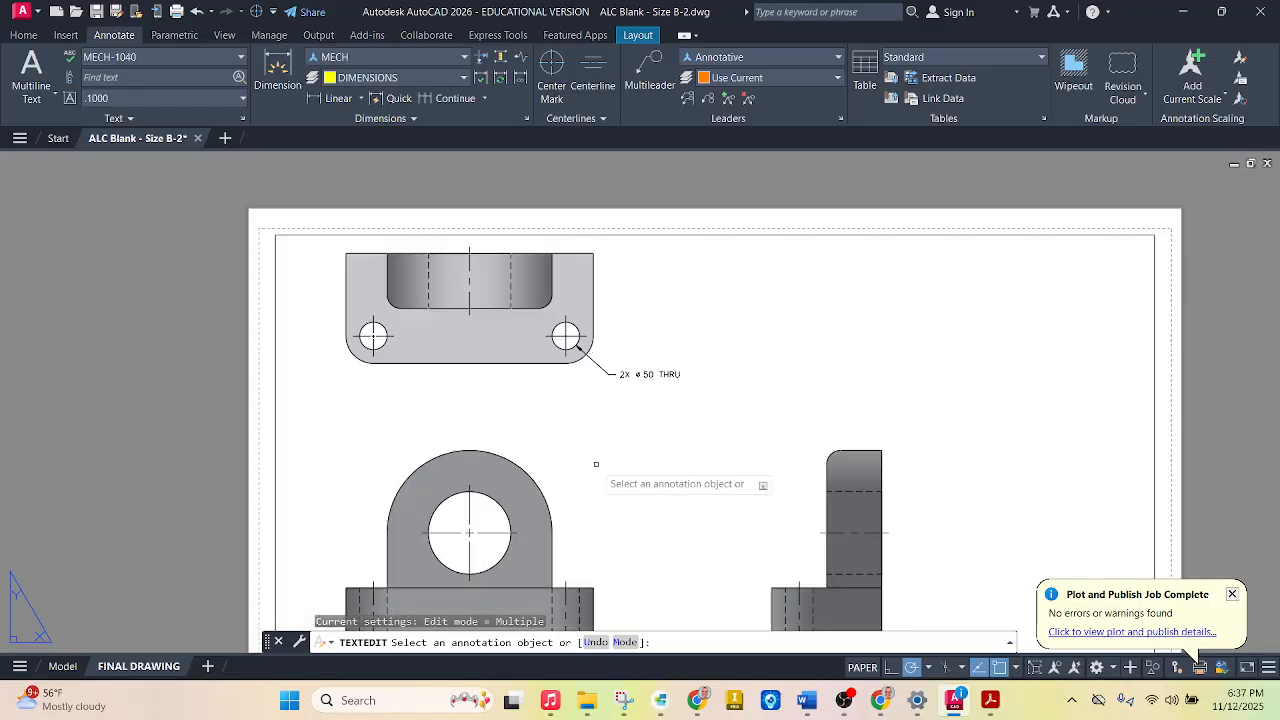
pyautogui.scroll(-2, 586, 312)
pyautogui.scroll(4, 825, 550)
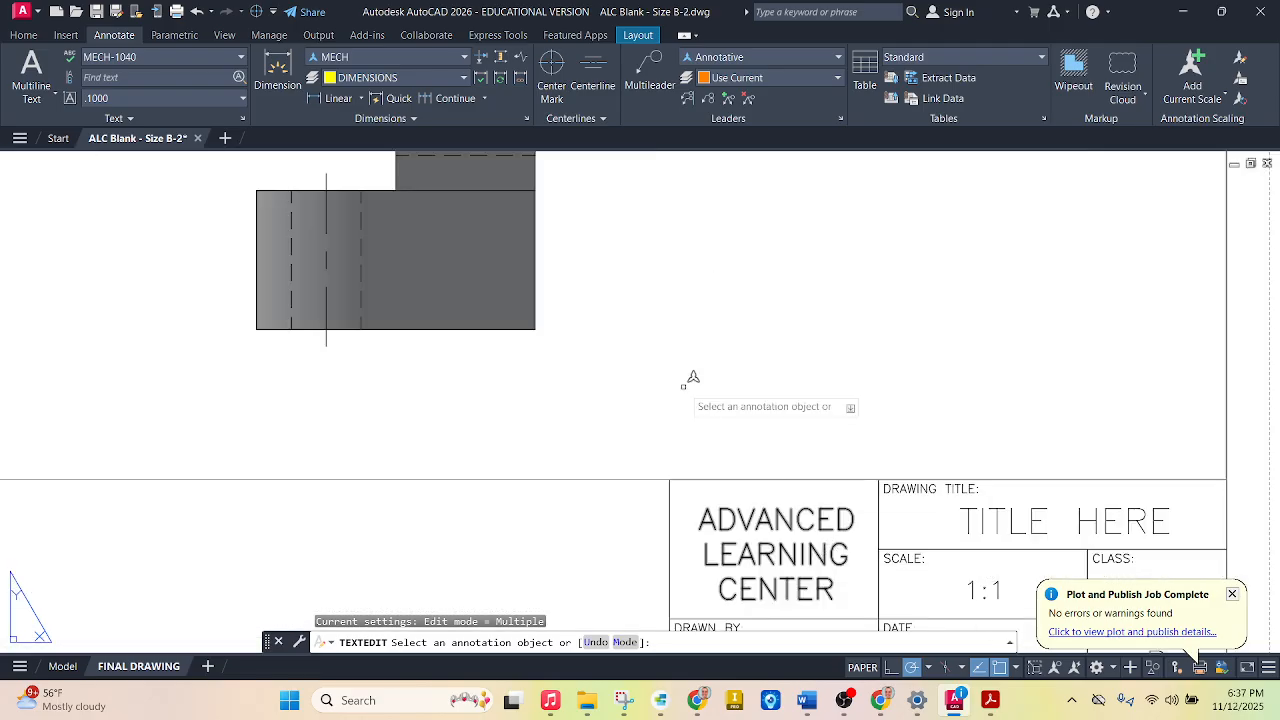
pyautogui.scroll(-2, 689, 377)
pyautogui.scroll(2, 861, 420)
pyautogui.click(861, 420)
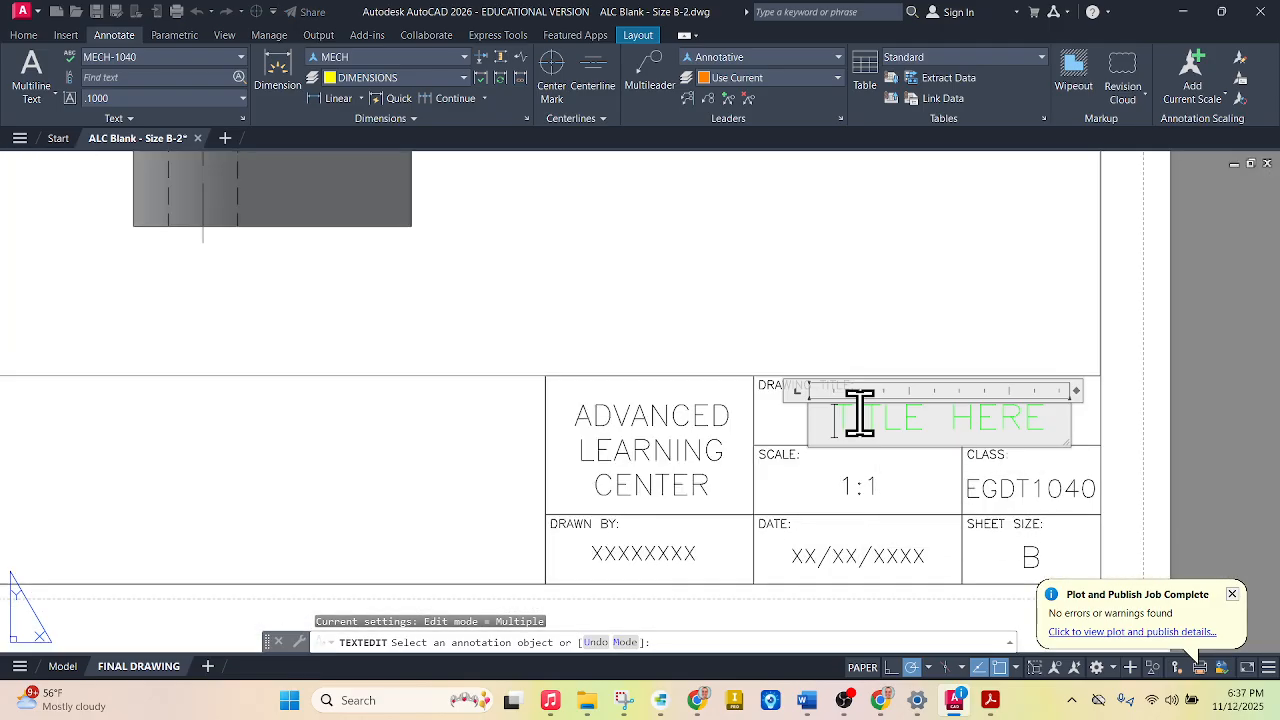
pyautogui.tripleClick(860, 414)
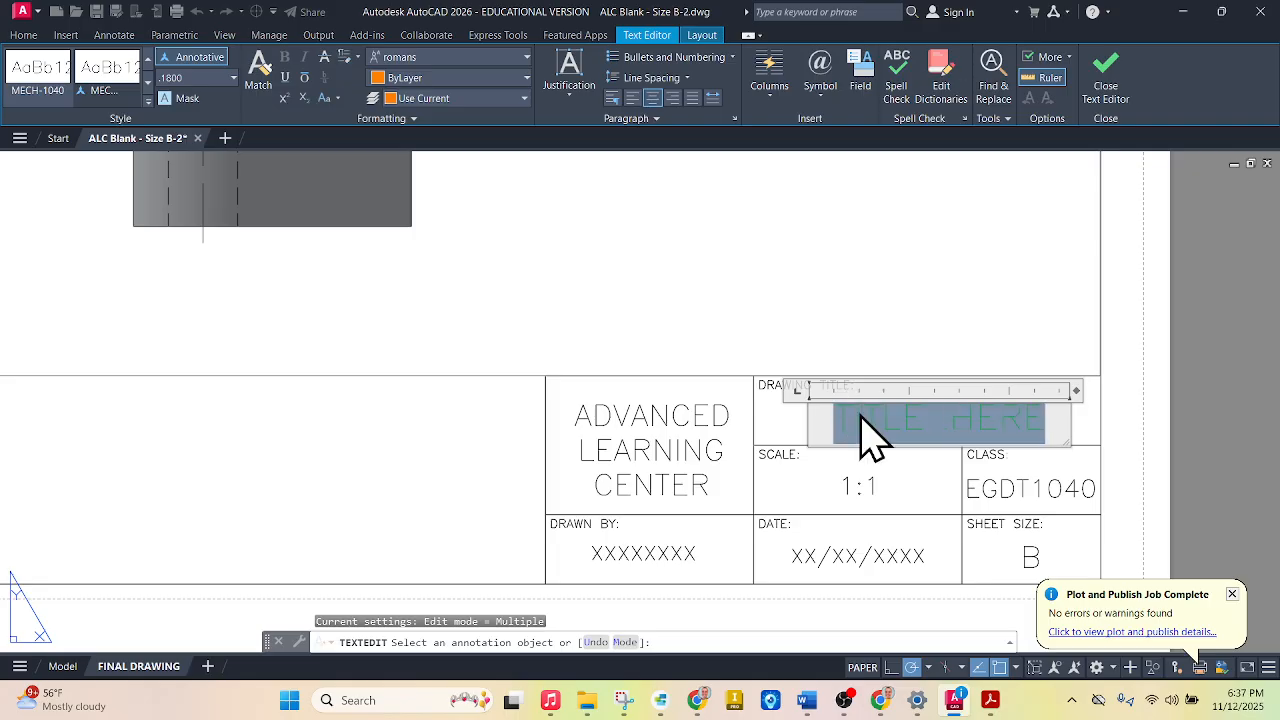
pyautogui.write('mUL')
pyautogui.press('BackSpace')
pyautogui.press('BackSpace')
pyautogui.write('M')
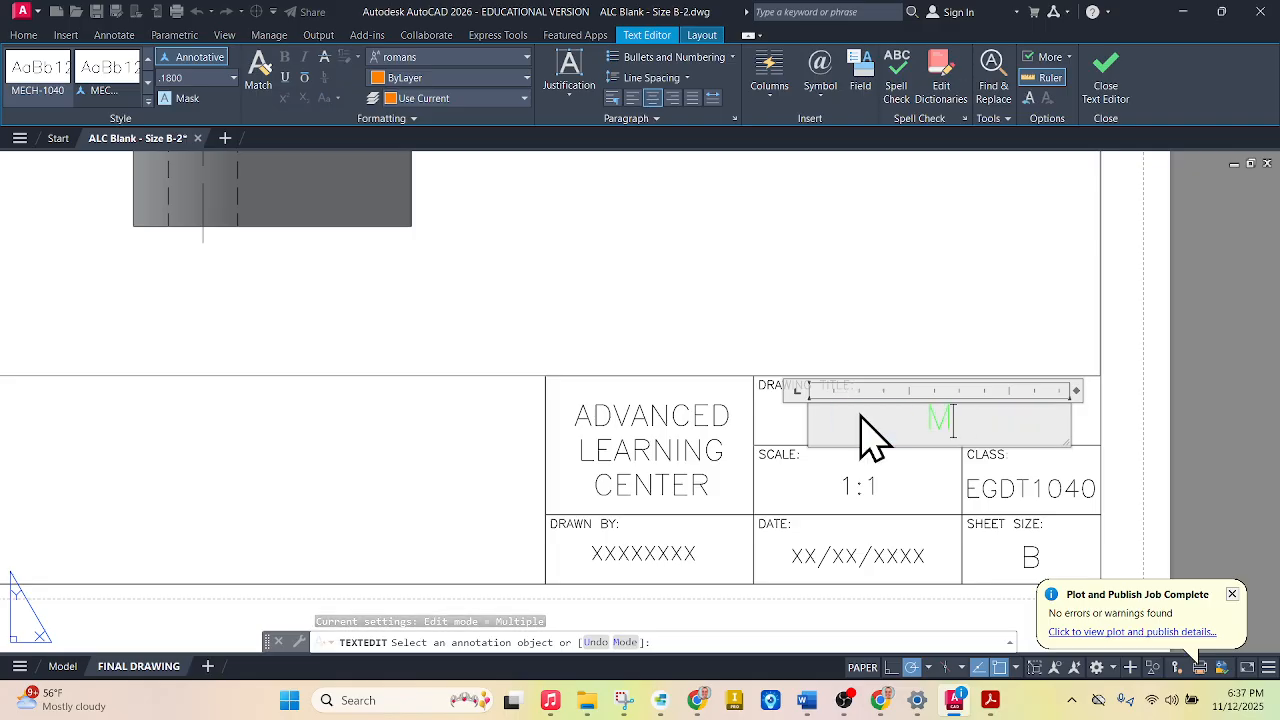
pyautogui.write('ULTIVIEW 2')
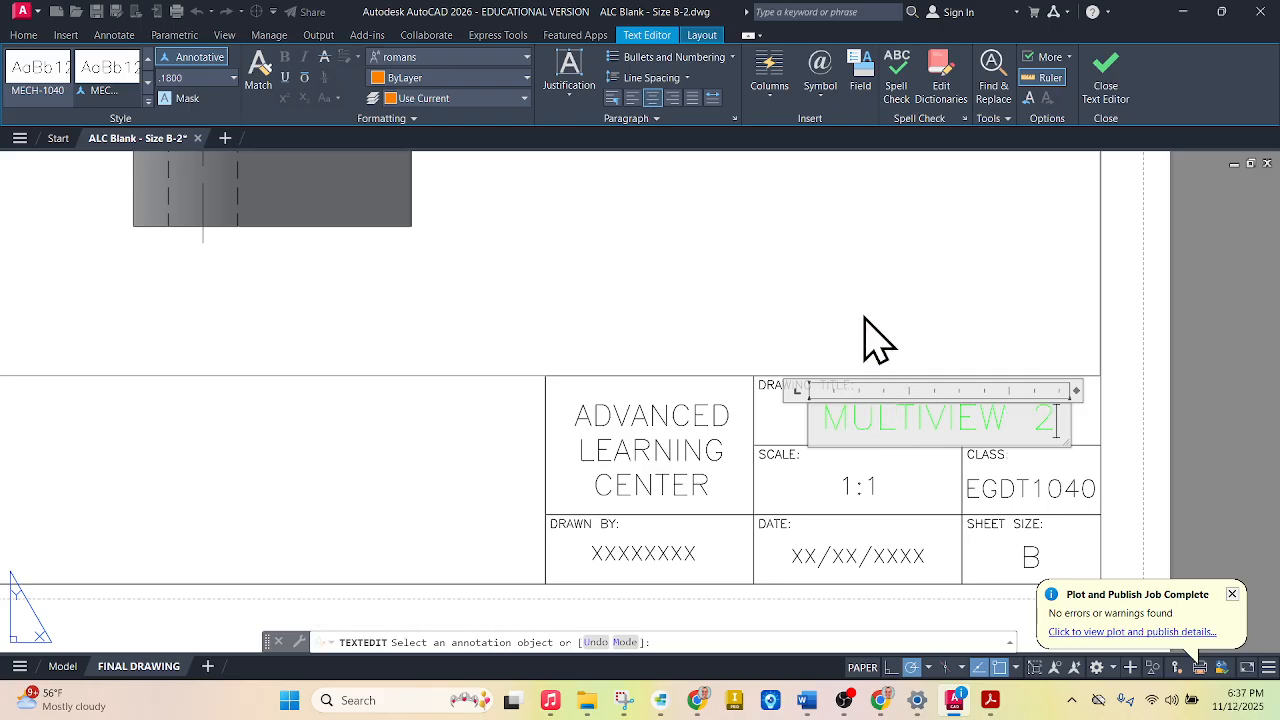
pyautogui.press('Escape')
pyautogui.click(663, 346)
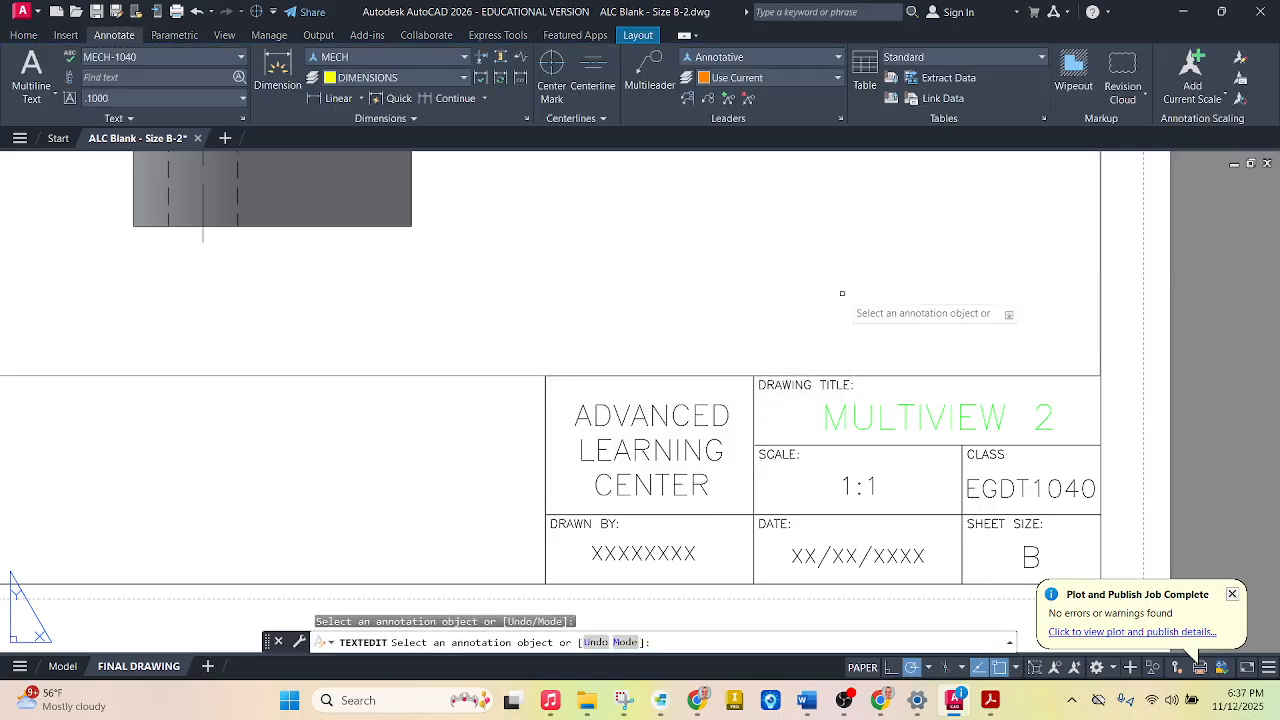
# View the PDF export settings for the current layout, close them without saving, and return to the assignment page in the browser
pyautogui.scroll(-6, 842, 294)
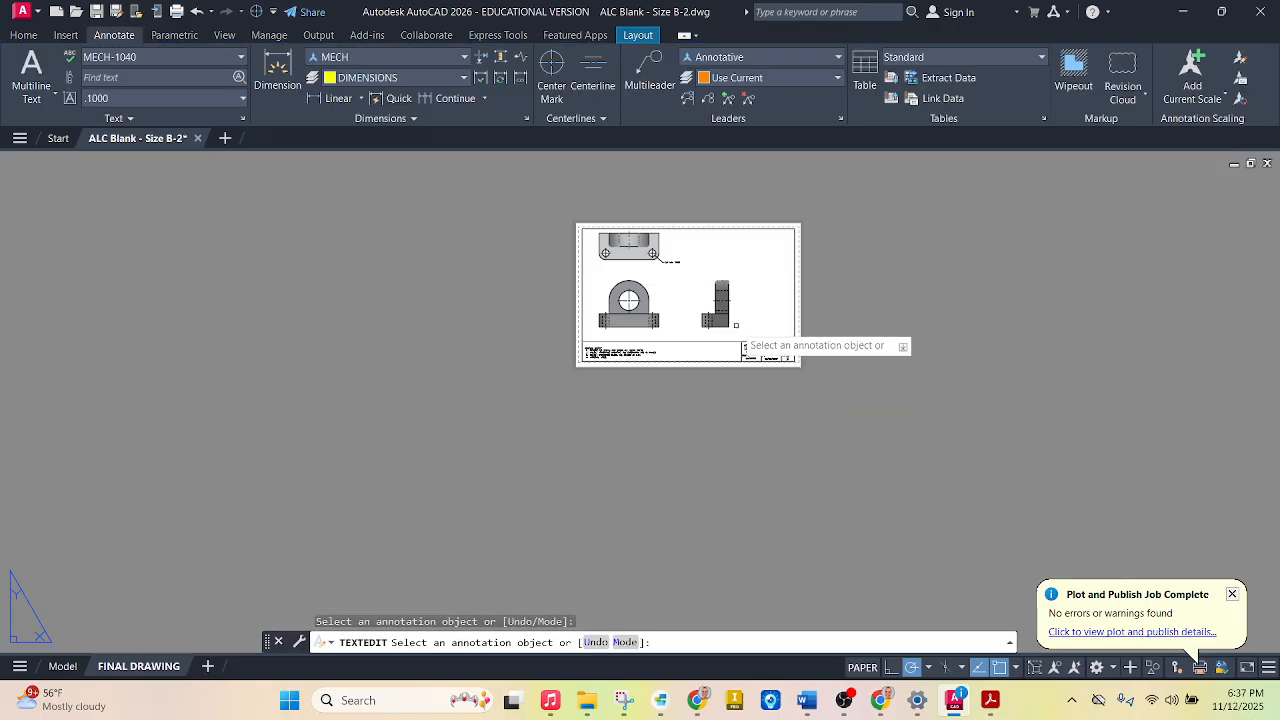
pyautogui.scroll(4, 735, 326)
pyautogui.scroll(-4, 707, 261)
pyautogui.scroll(2, 600, 230)
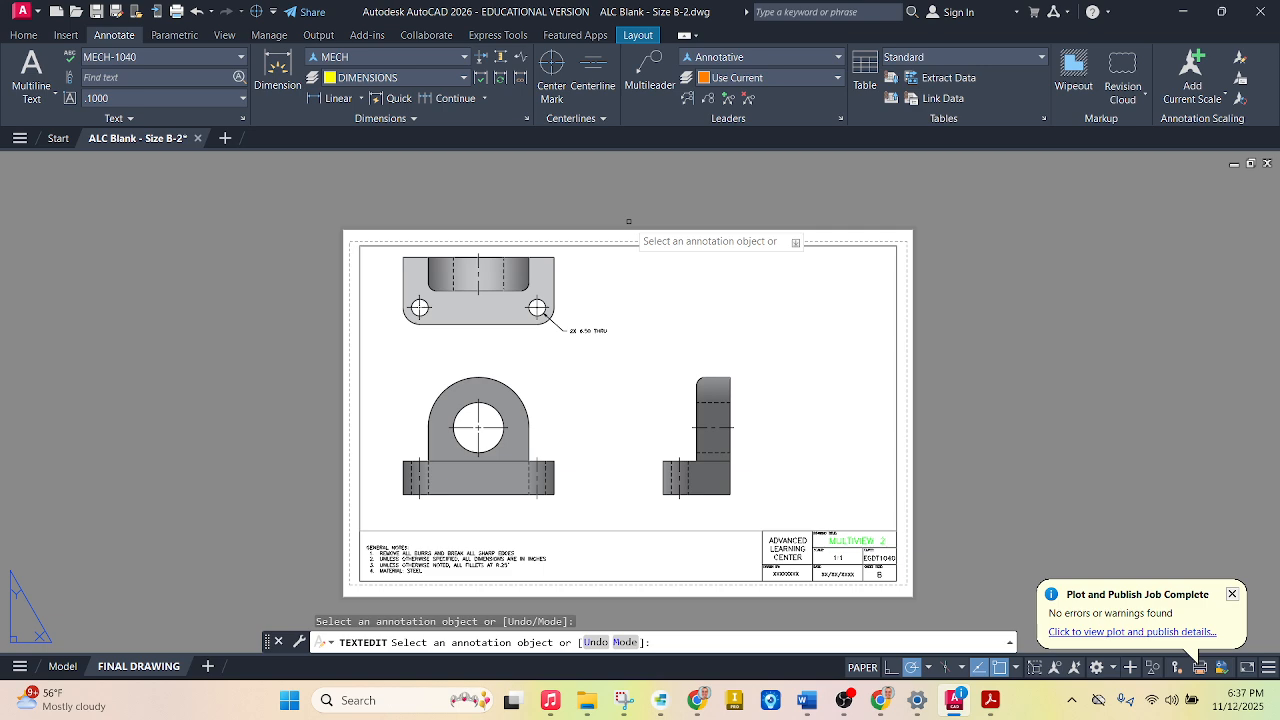
pyautogui.click(318, 35)
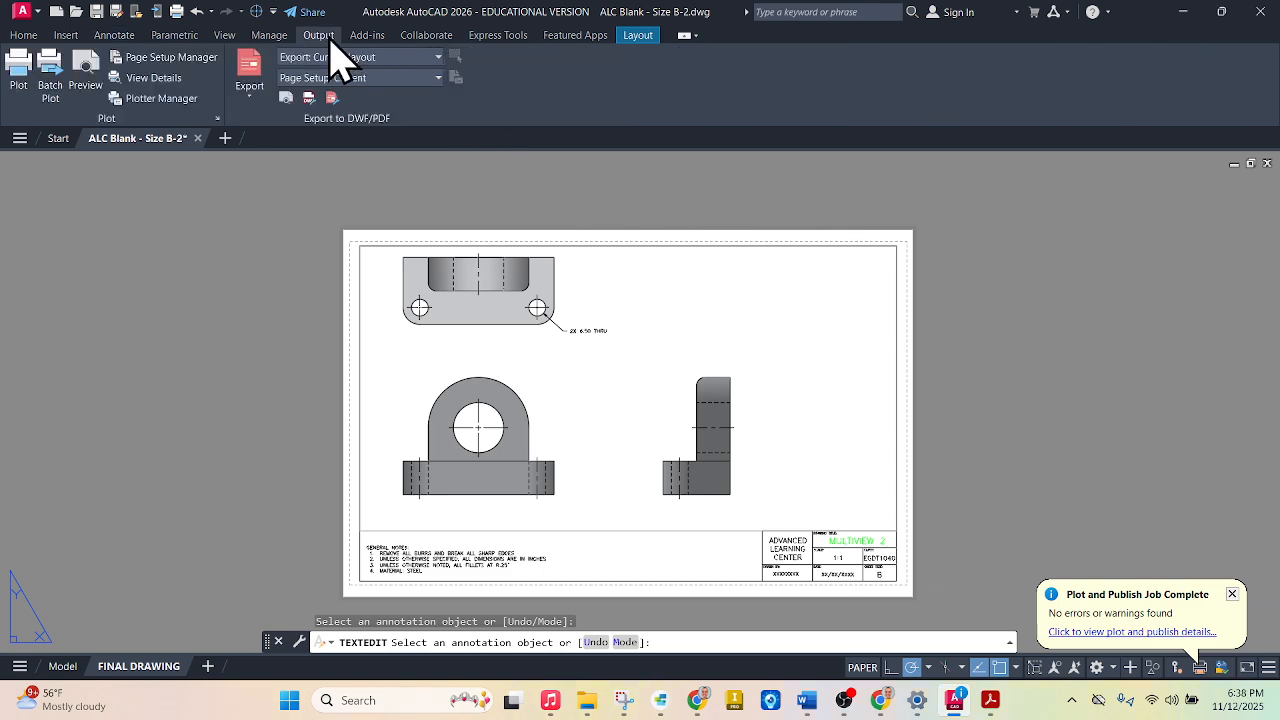
pyautogui.click(250, 100)
pyautogui.click(256, 192)
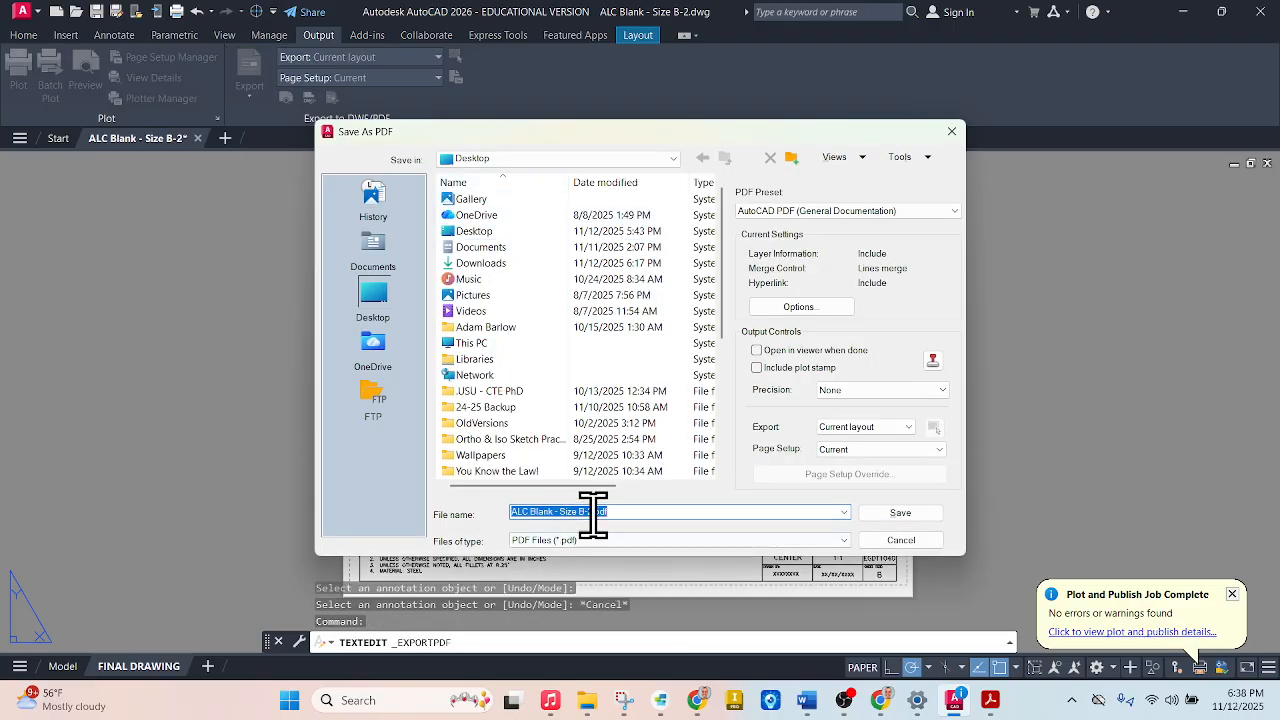
pyautogui.click(906, 542)
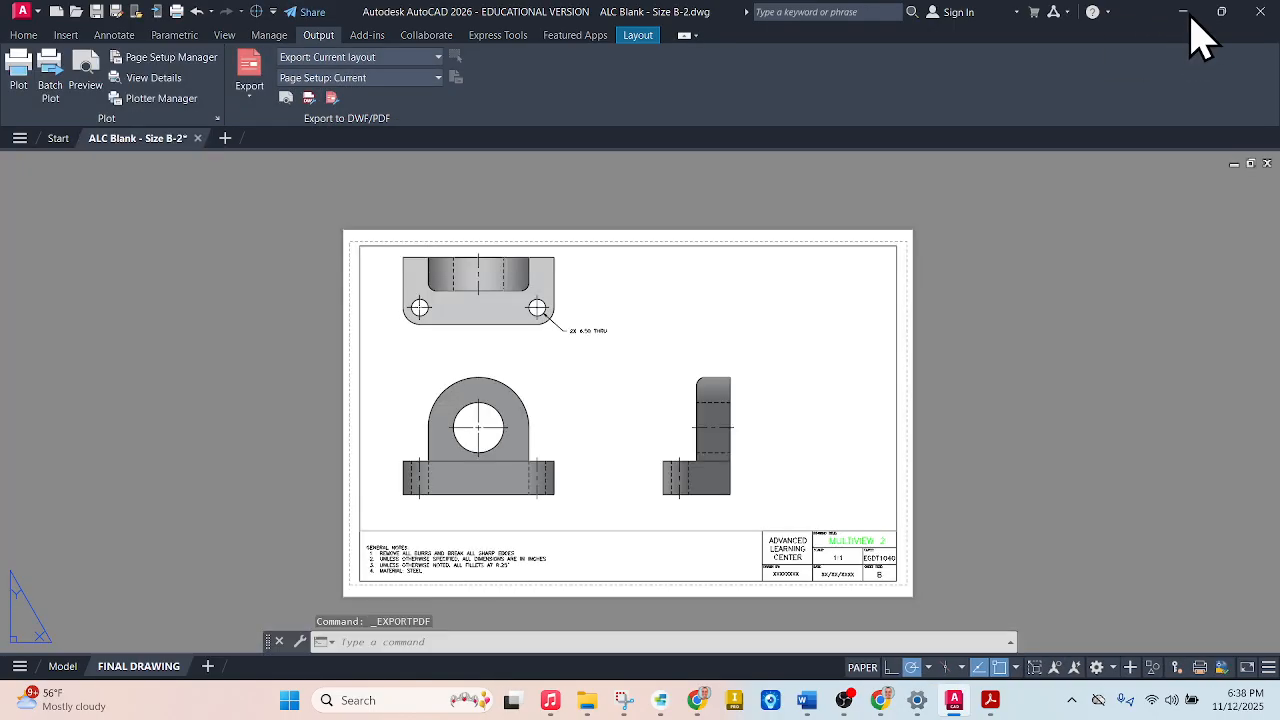
pyautogui.click(1185, 14)
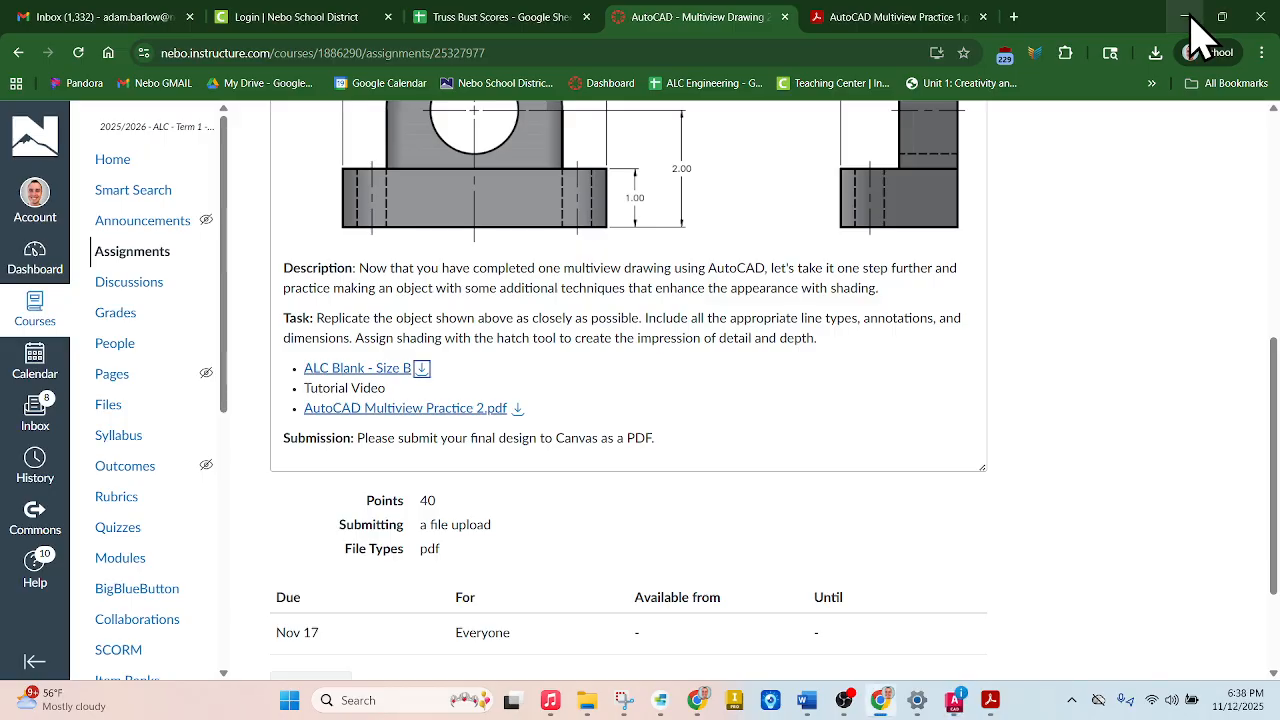
# Open the exported ALC Blank - Size B-2 PDF from the desktop and check its center marks and centerlines
pyautogui.click(1190, 16)
pyautogui.click(1179, 14)
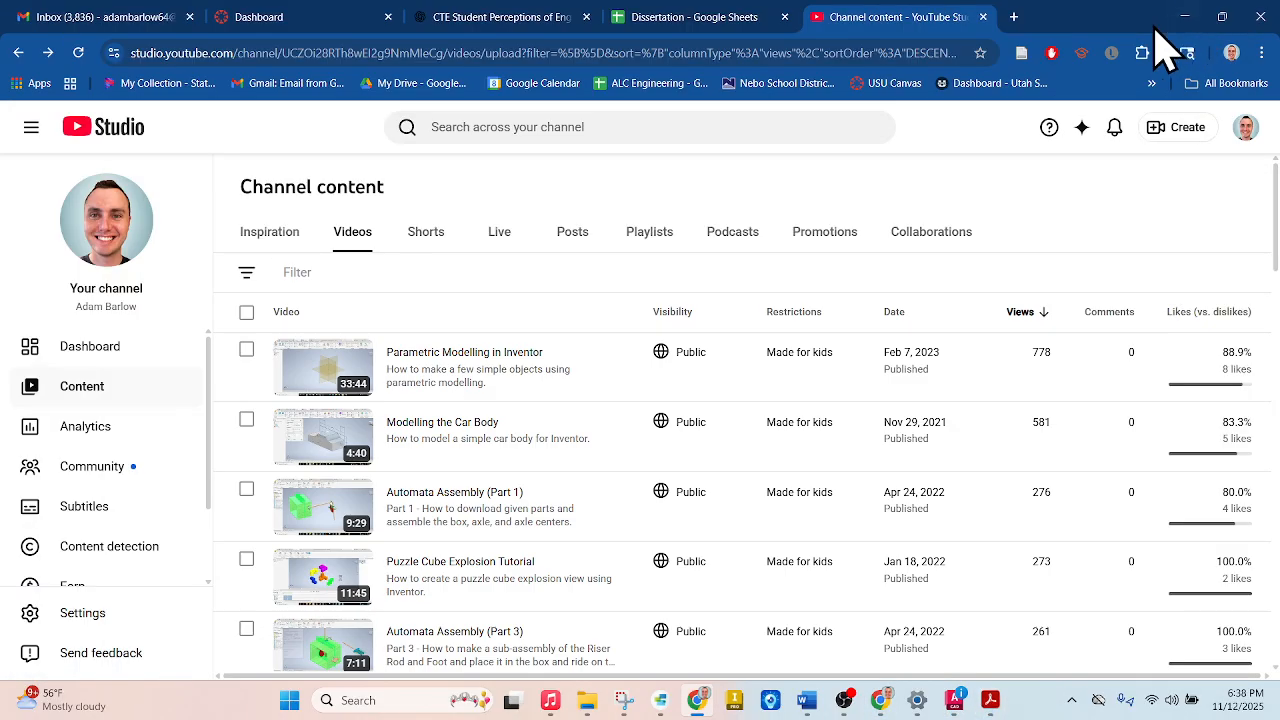
pyautogui.click(1178, 12)
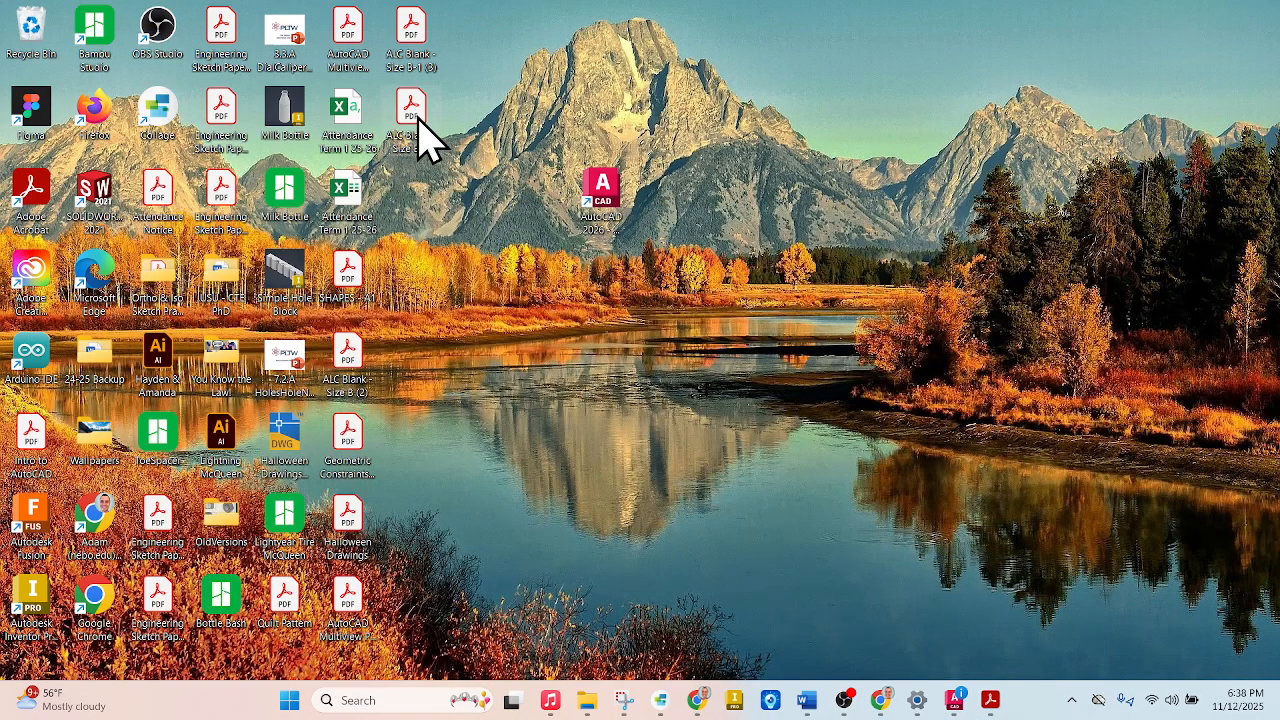
pyautogui.doubleClick(416, 118)
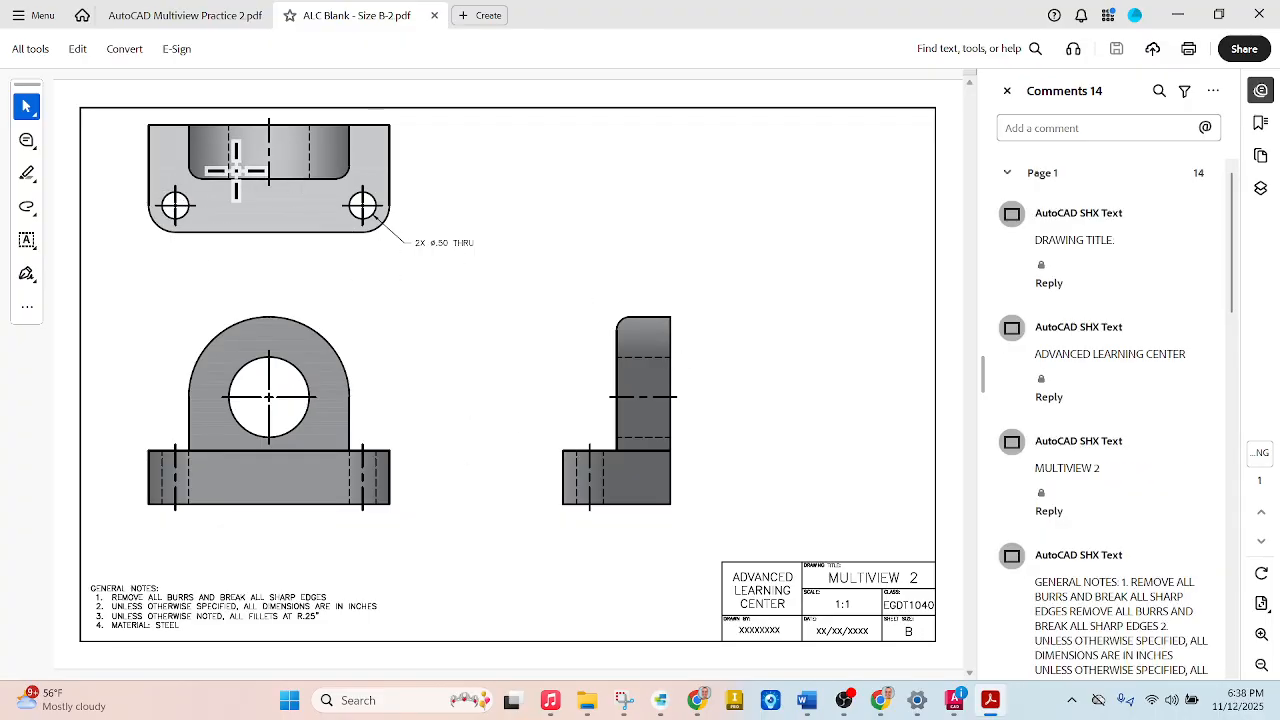
pyautogui.moveTo(236, 170); pyautogui.dragTo(168, 200)
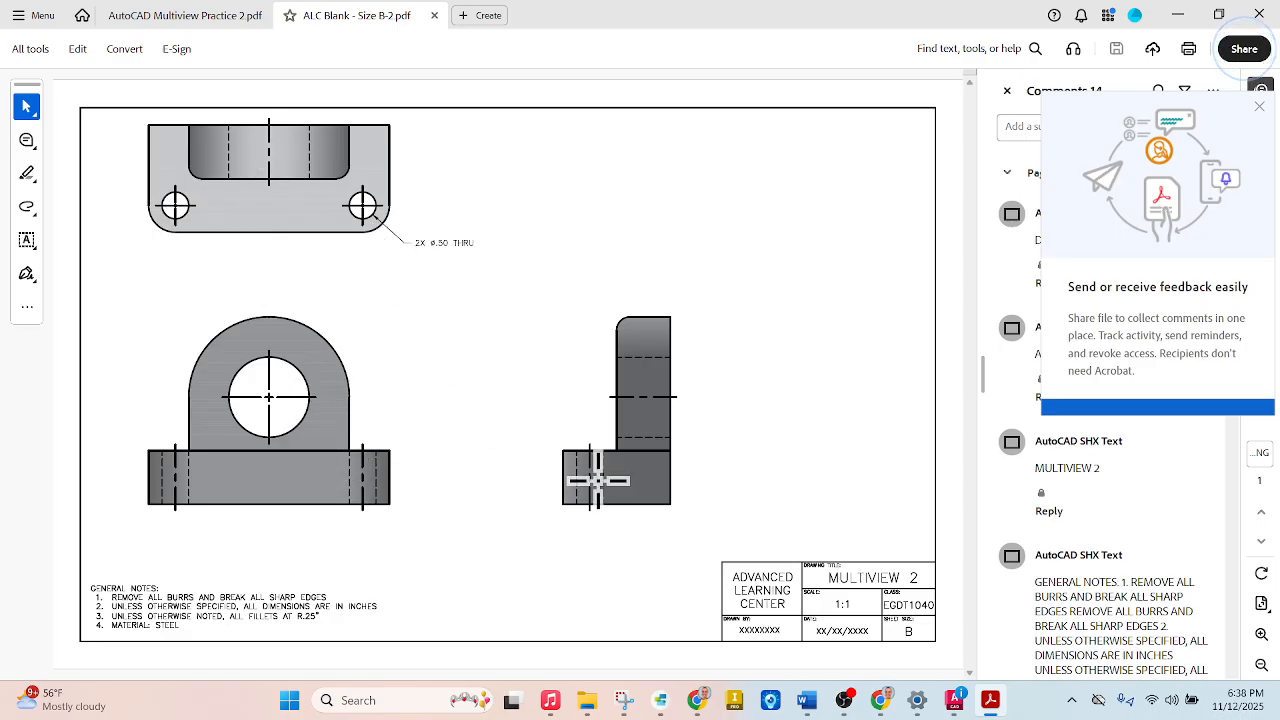
pyautogui.click(1174, 14)
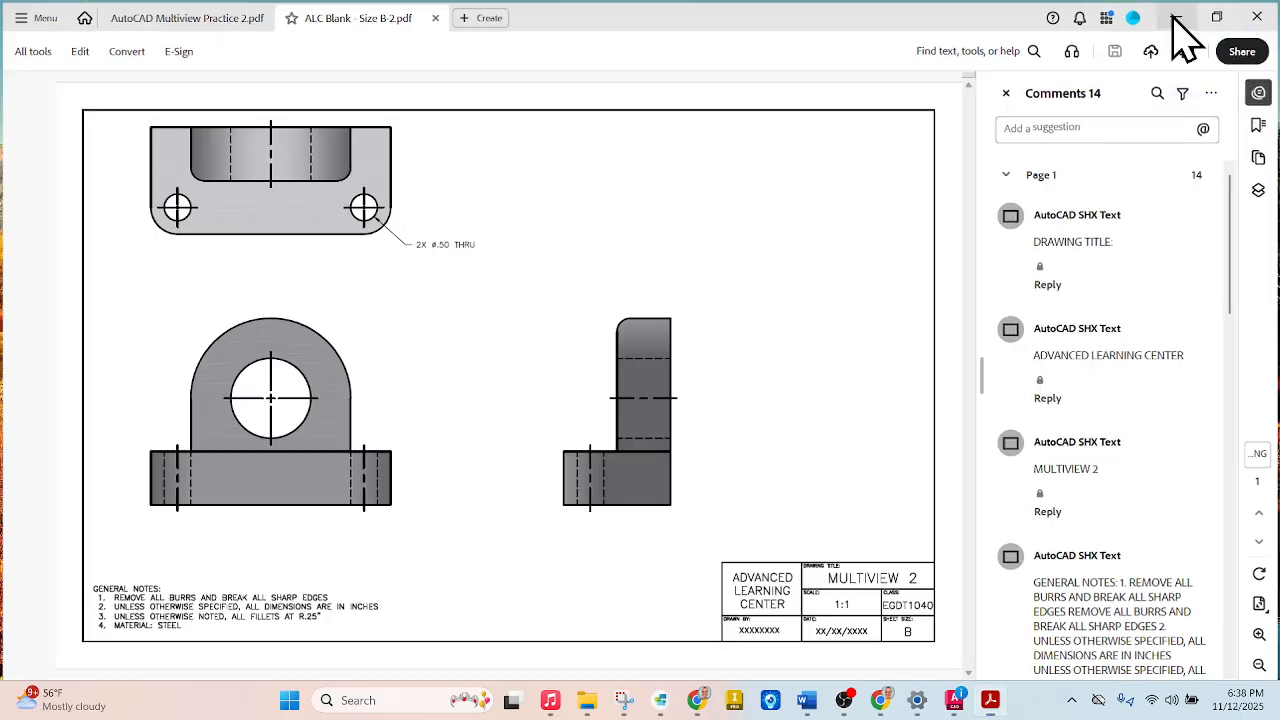
pyautogui.click(1174, 14)
# In AutoCAD, select all similar center marks in the top and front views and assign them to the CENTER MARKS layer
pyautogui.click(960, 702)
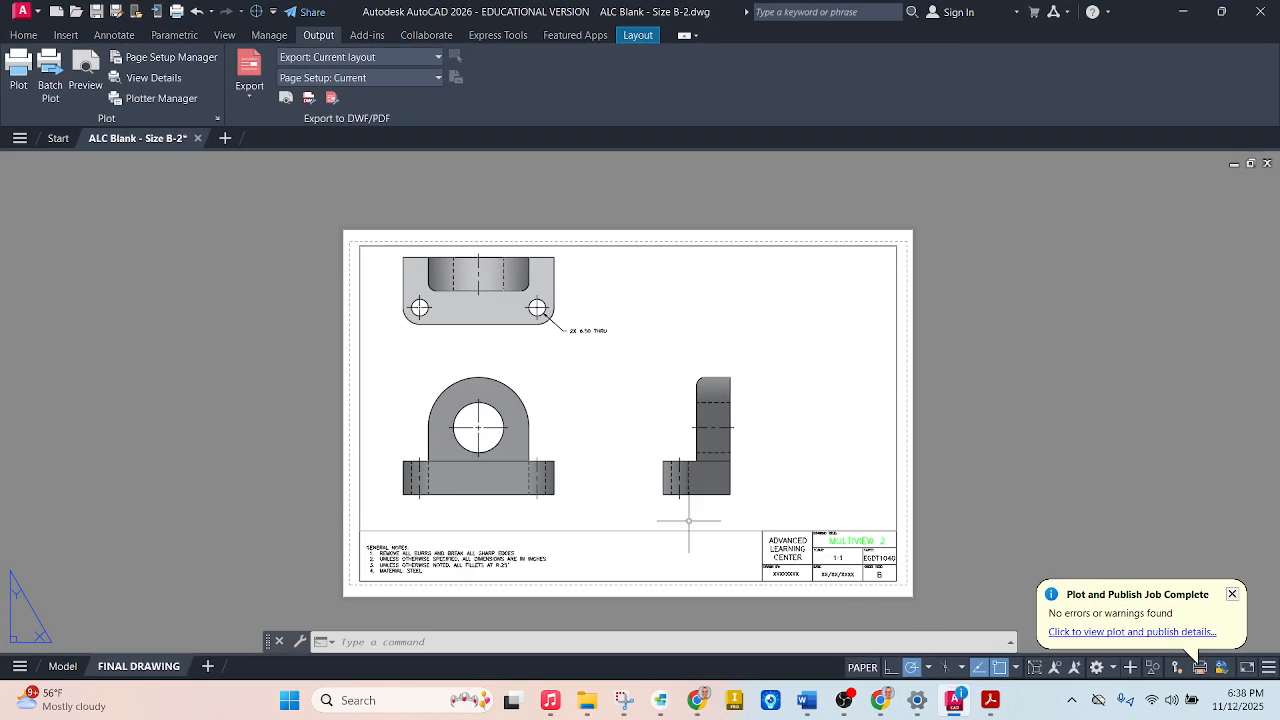
pyautogui.scroll(2, 555, 424)
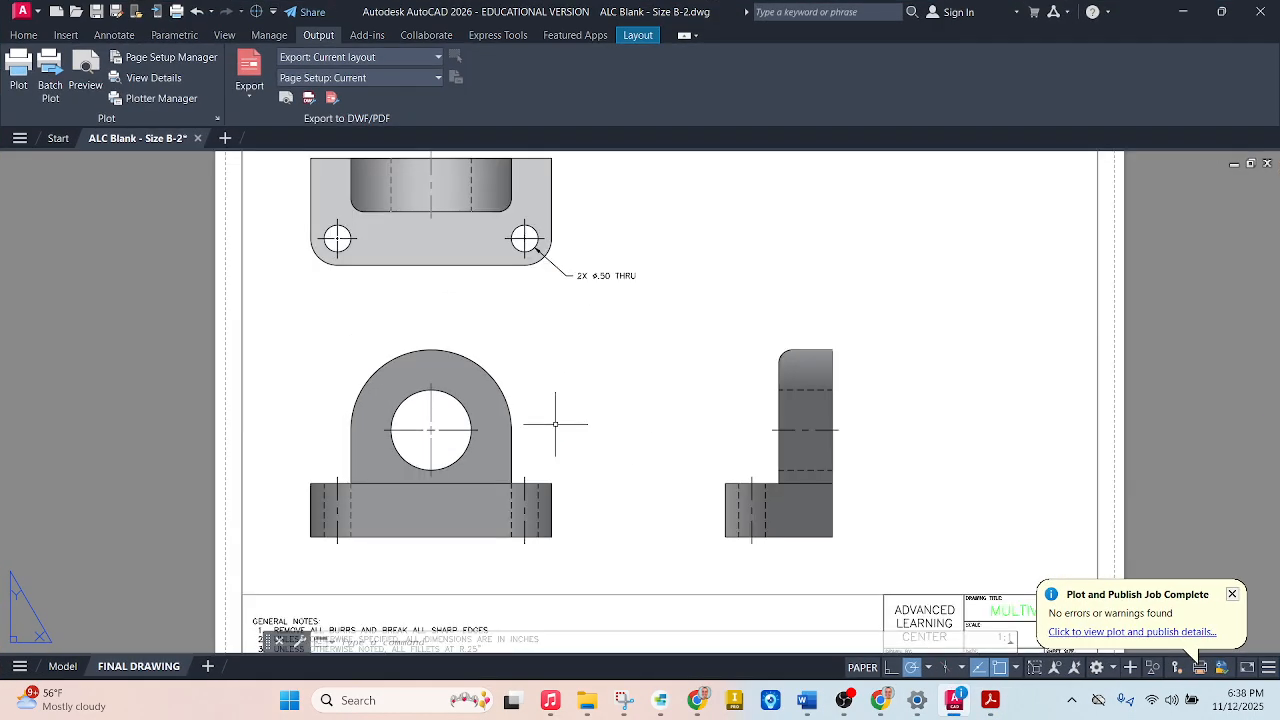
pyautogui.click(27, 36)
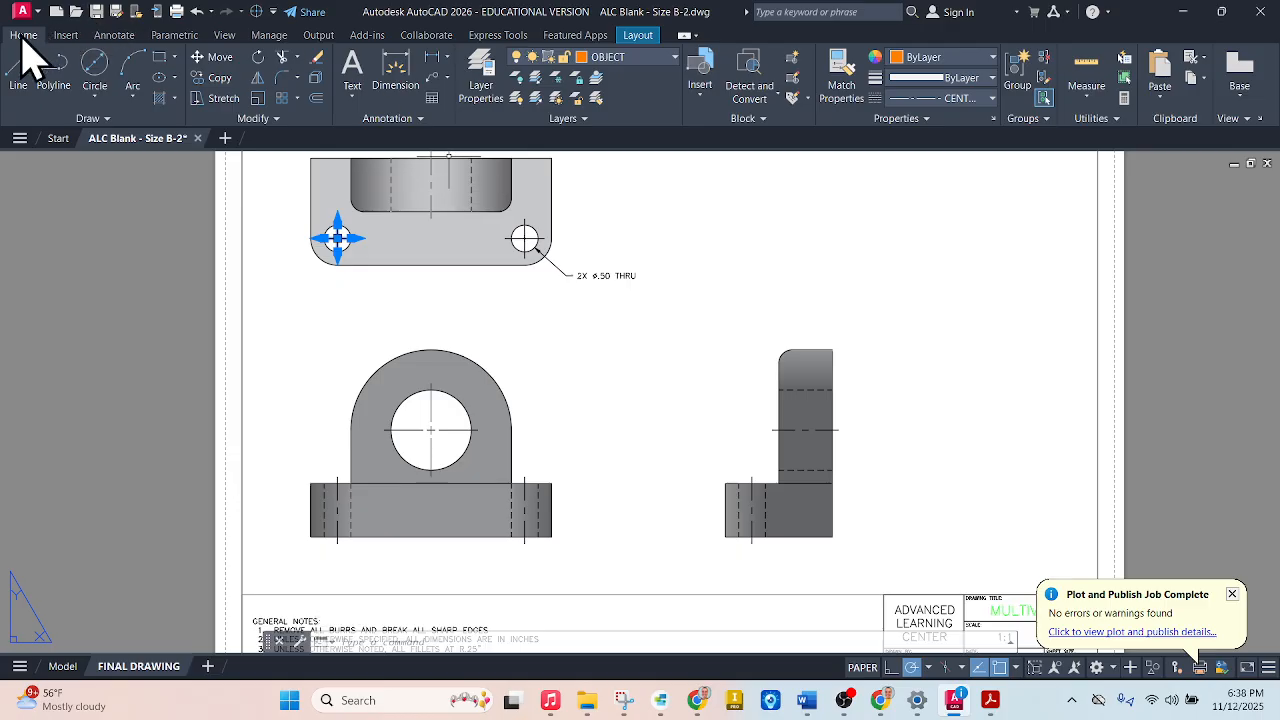
pyautogui.rightClick(337, 238)
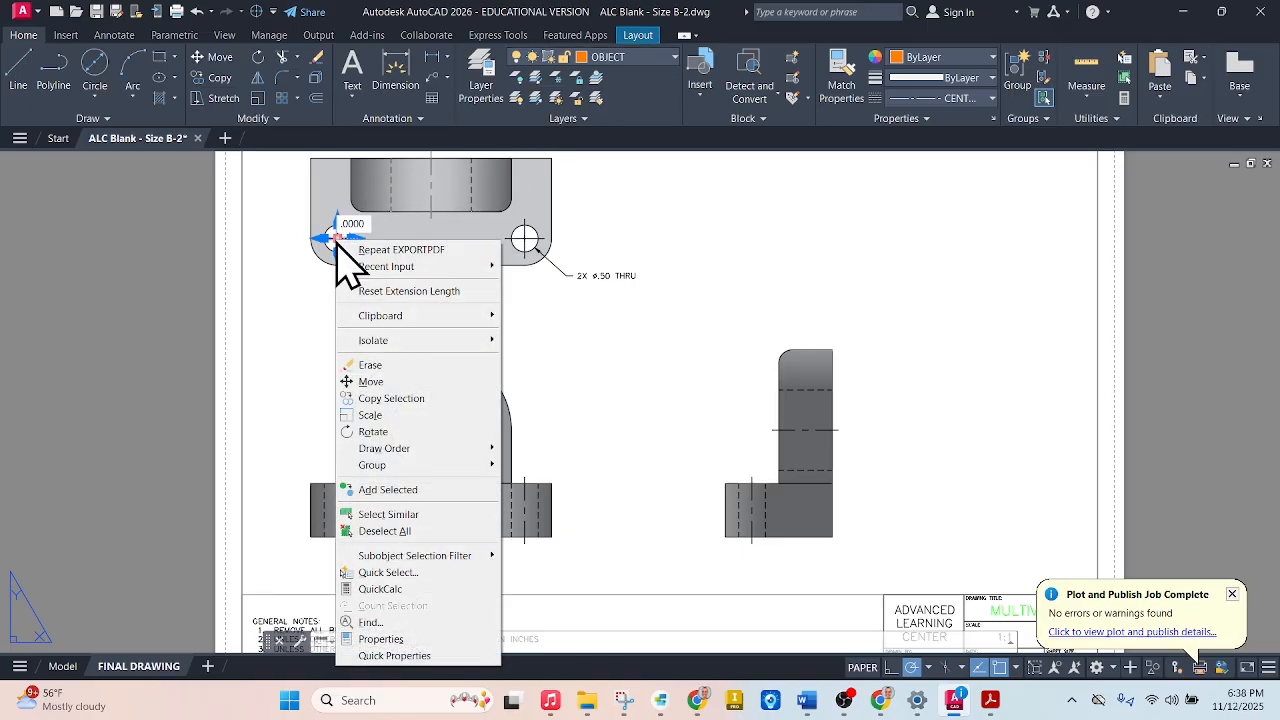
pyautogui.click(420, 514)
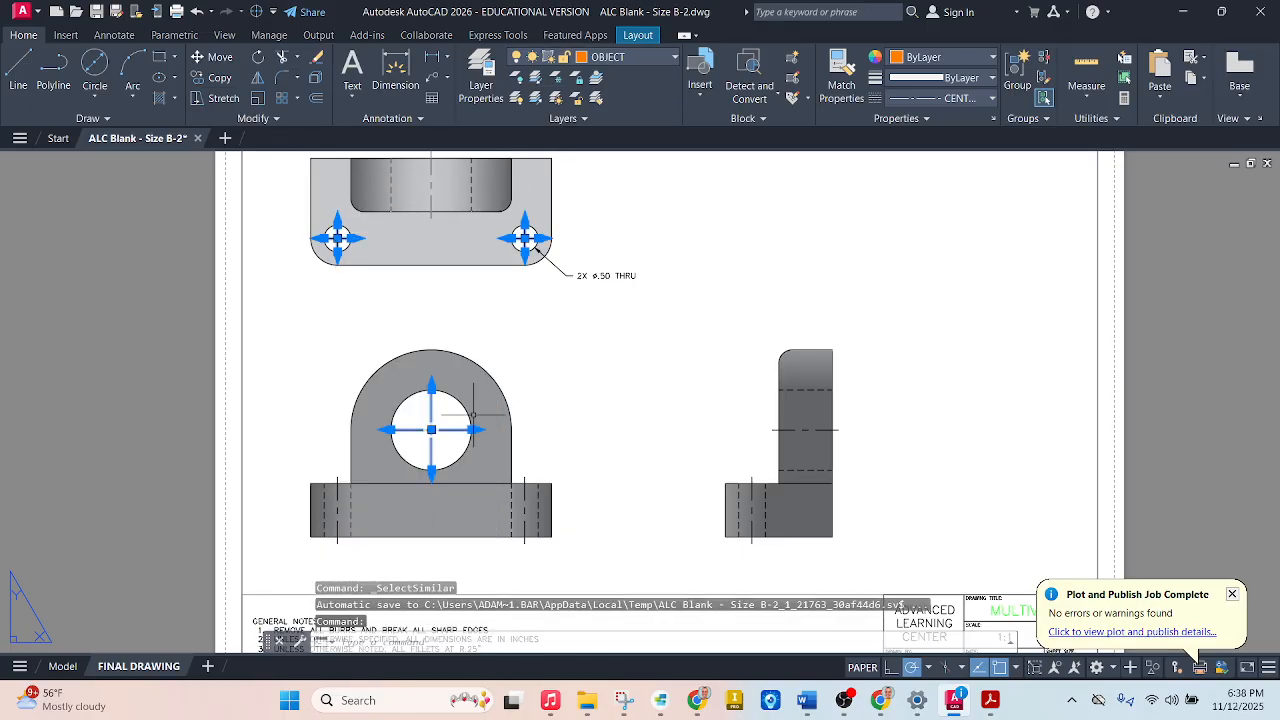
pyautogui.click(625, 62)
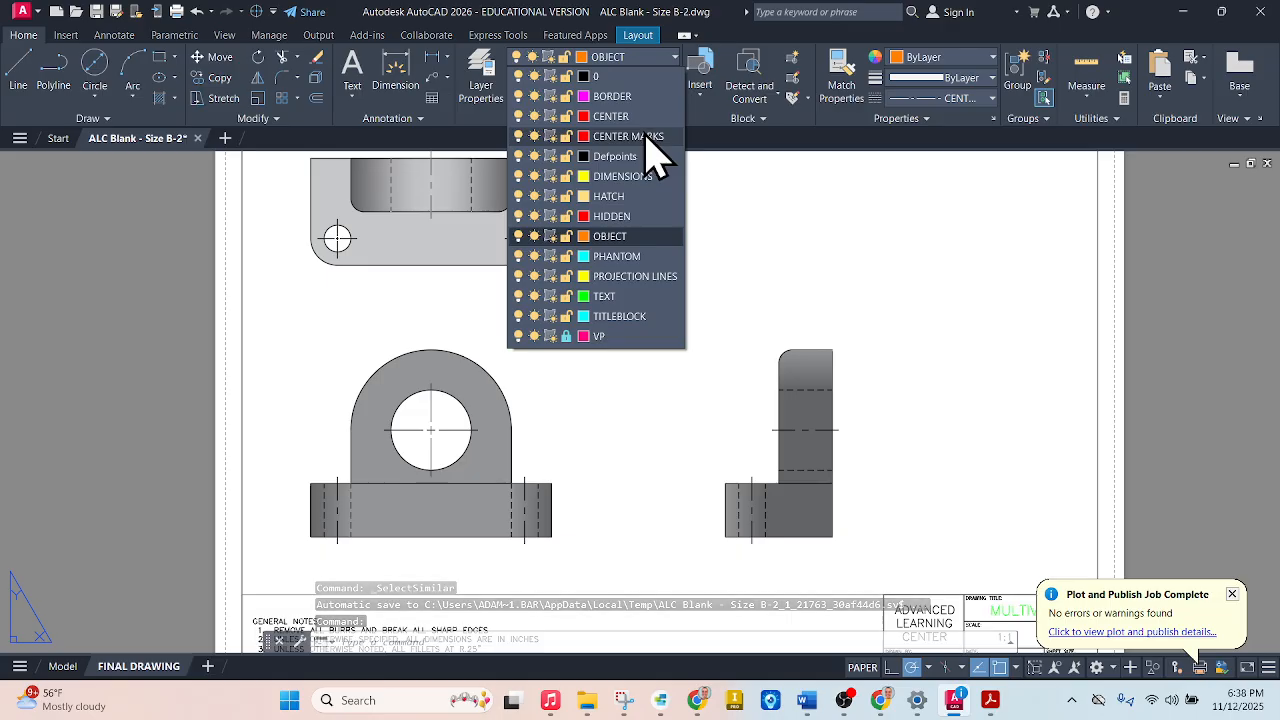
pyautogui.click(645, 137)
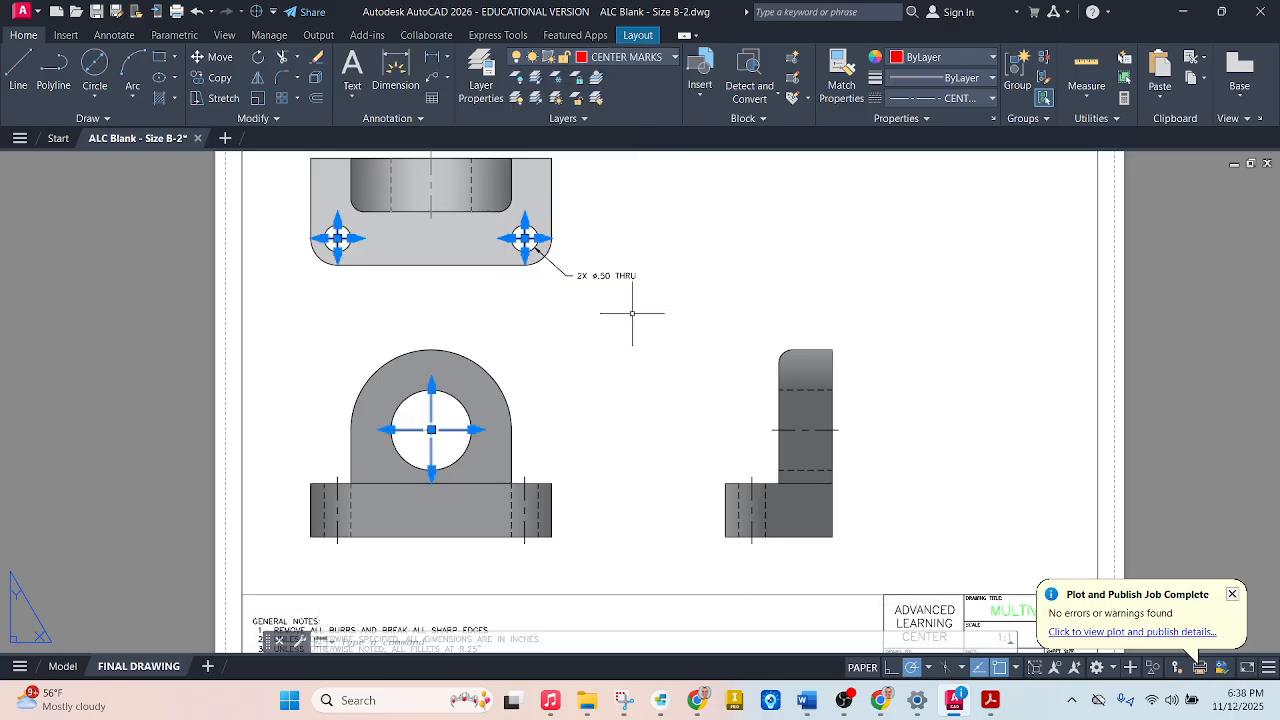
pyautogui.press('Escape')
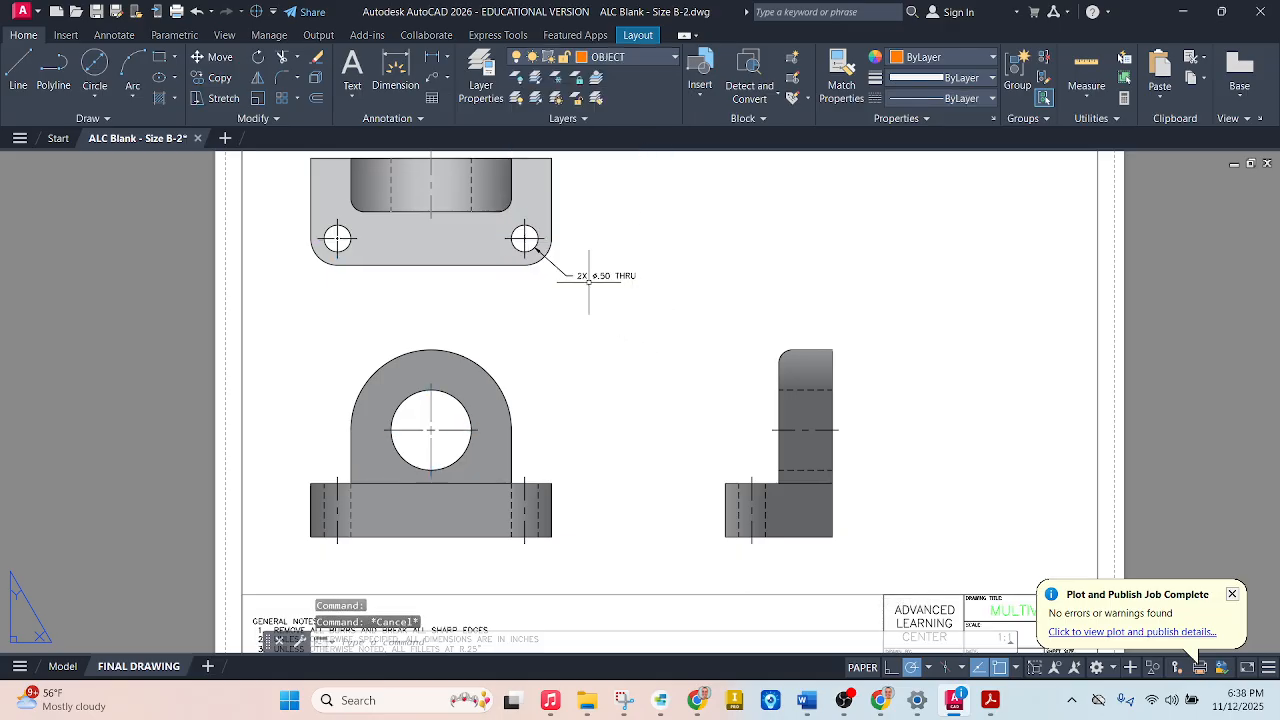
# Select all similar centerlines across the three views and move them to the CENTER layer
pyautogui.click(431, 200)
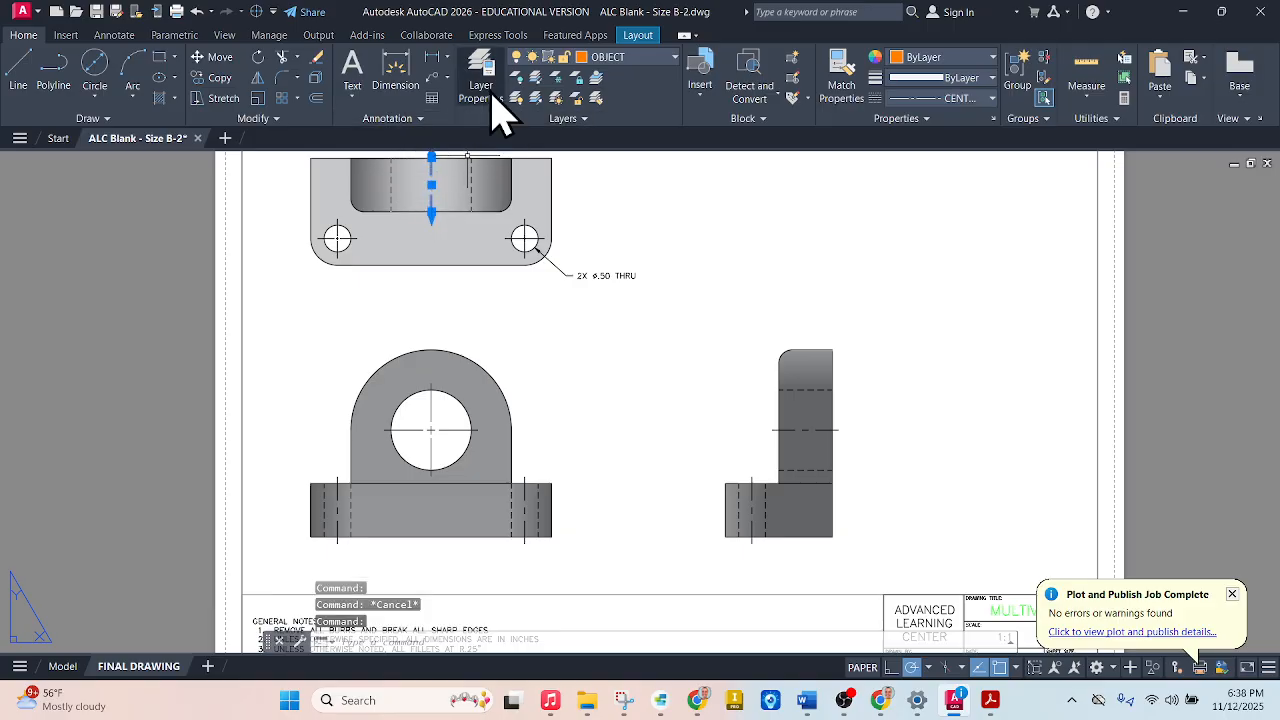
pyautogui.rightClick(431, 186)
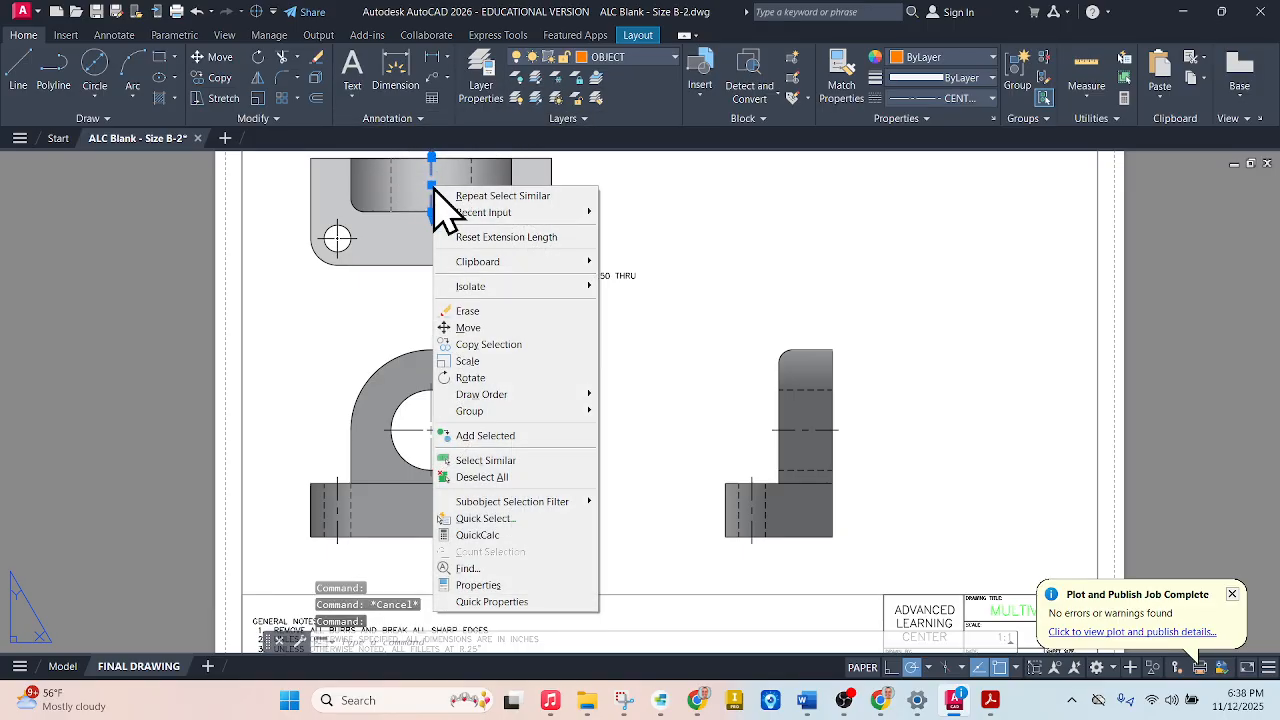
pyautogui.click(514, 458)
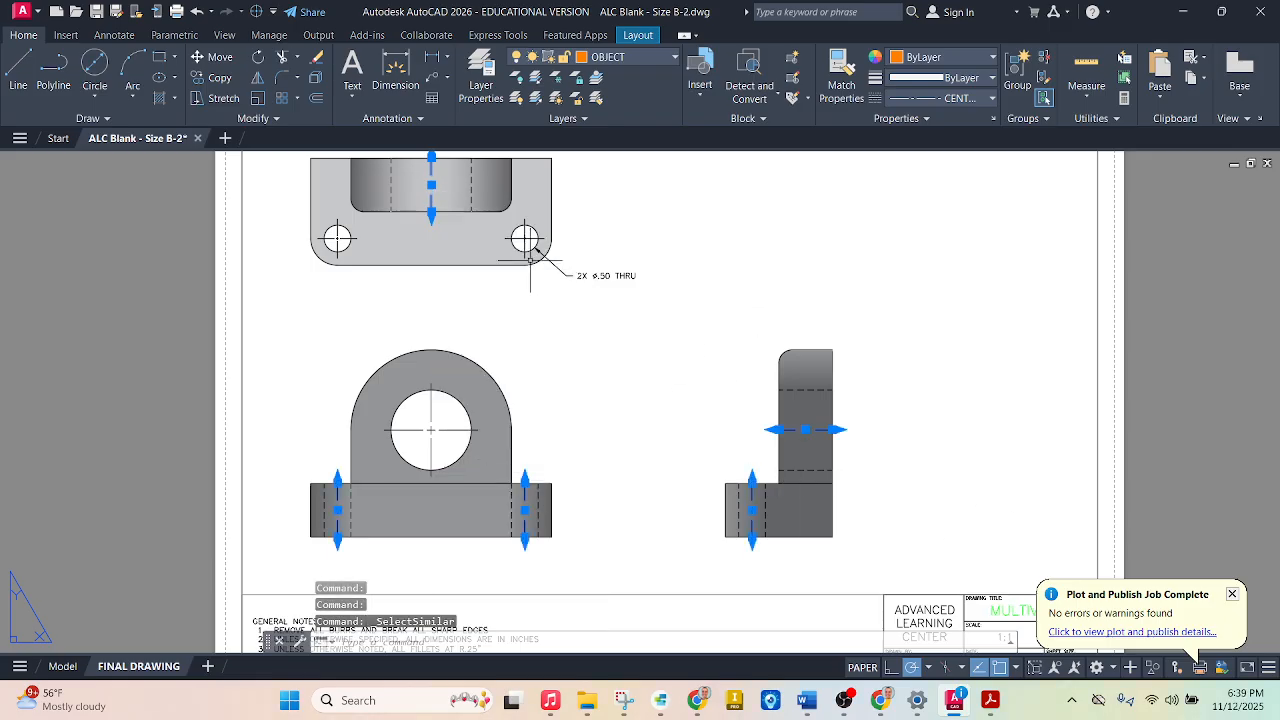
pyautogui.click(599, 62)
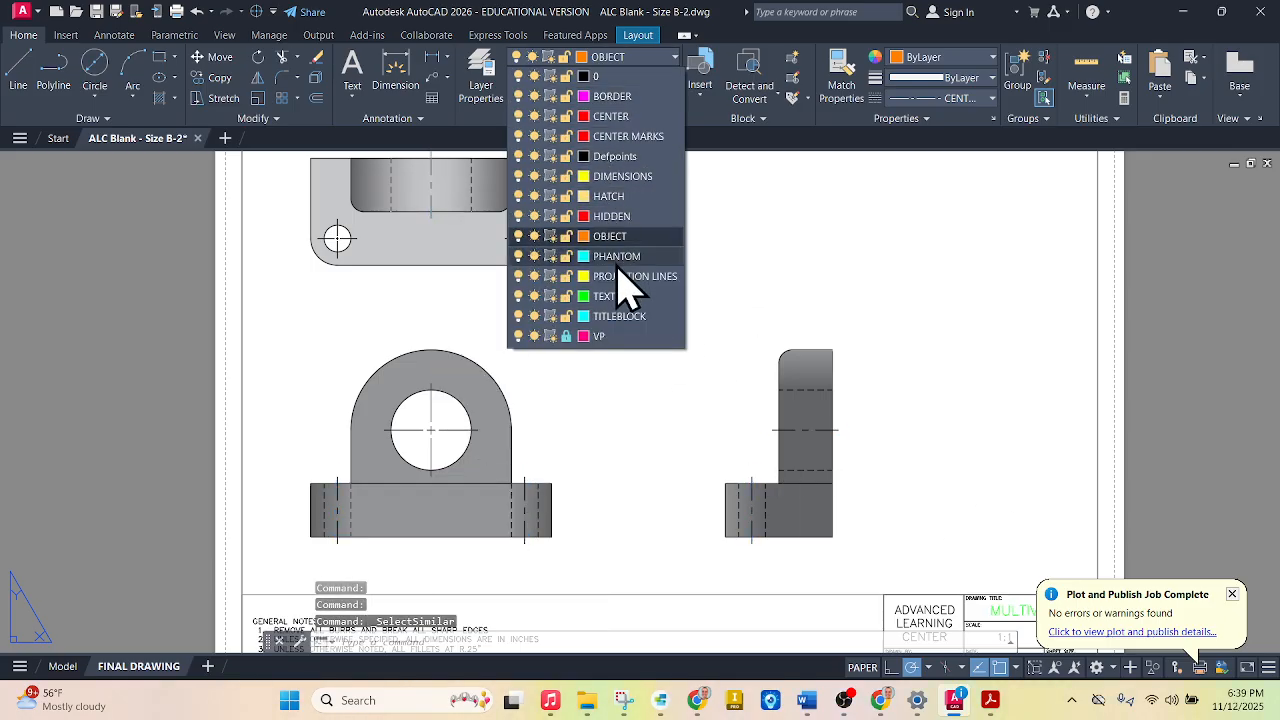
pyautogui.click(615, 117)
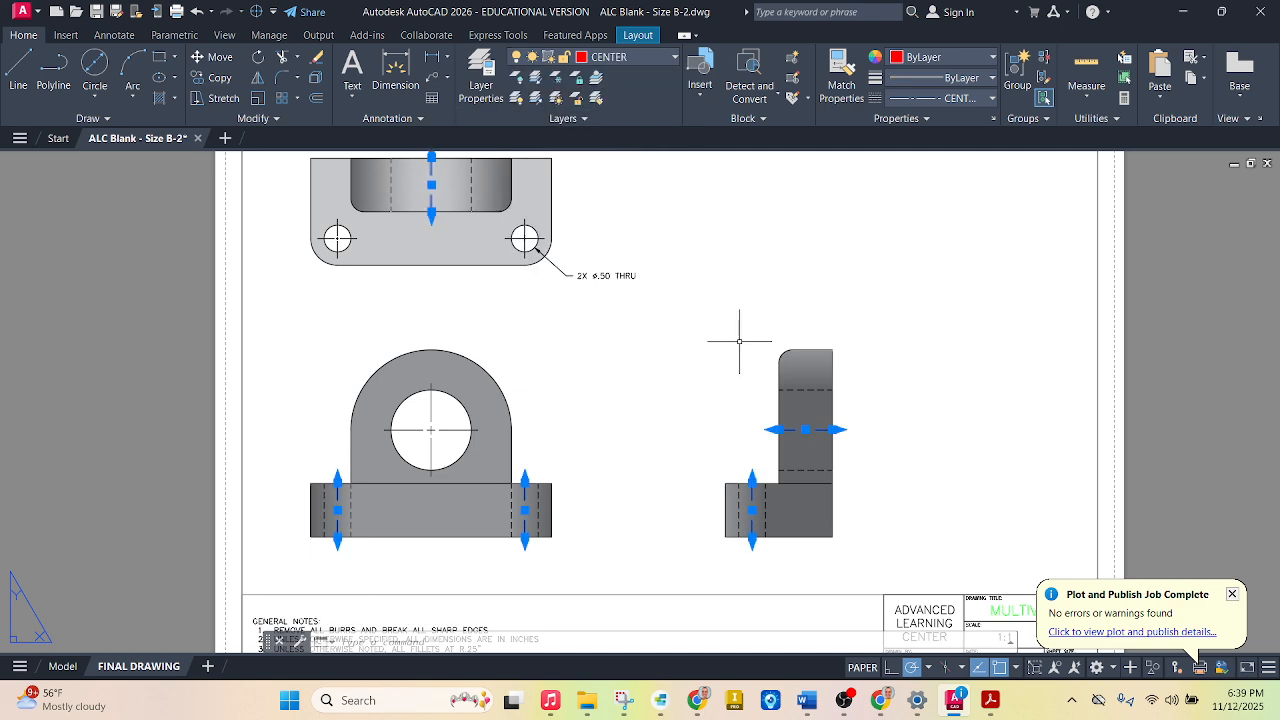
pyautogui.press('Escape')
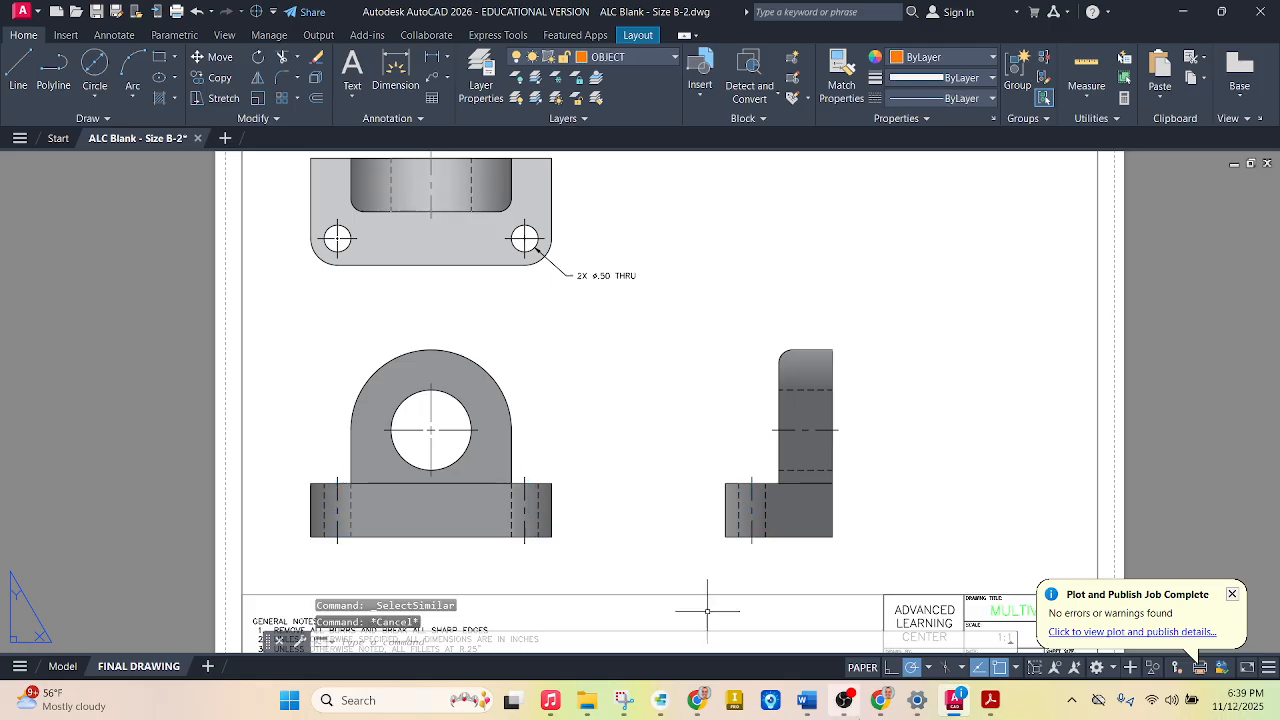
# Switch to Acrobat, close the outdated ALC Blank - Size B-2 PDF, and minimize the open windows
pyautogui.click(985, 704)
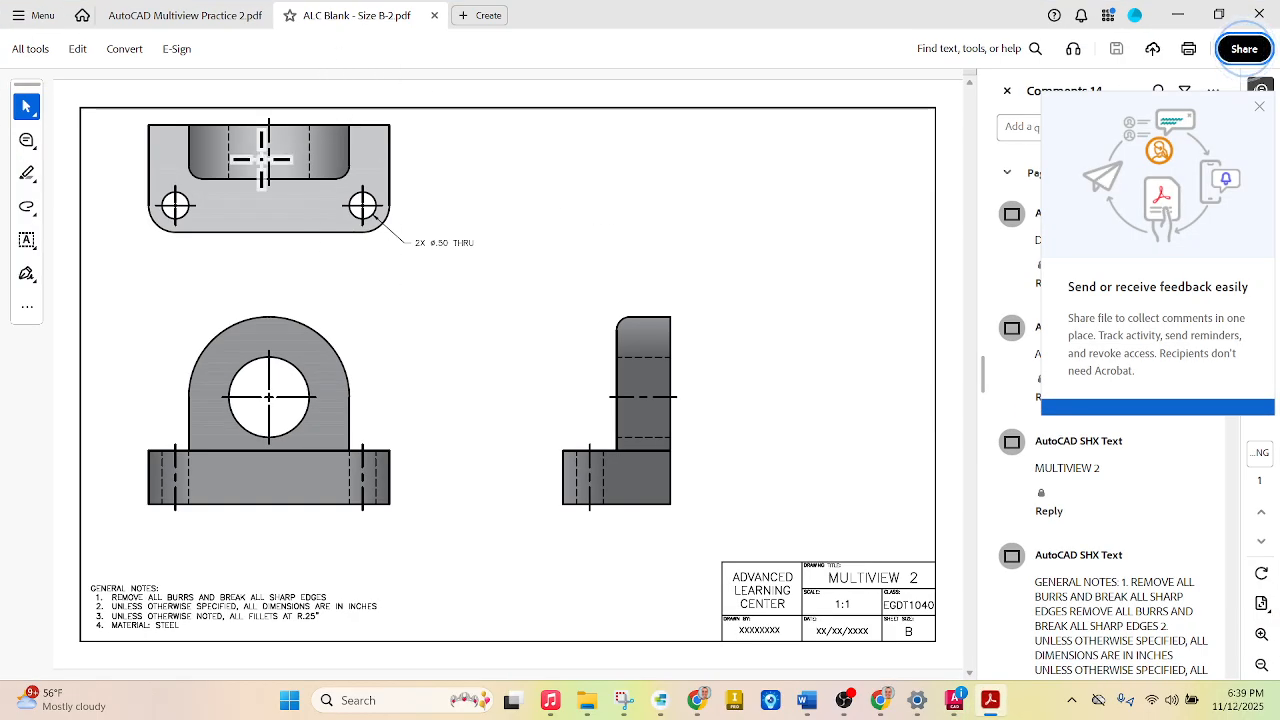
pyautogui.click(434, 15)
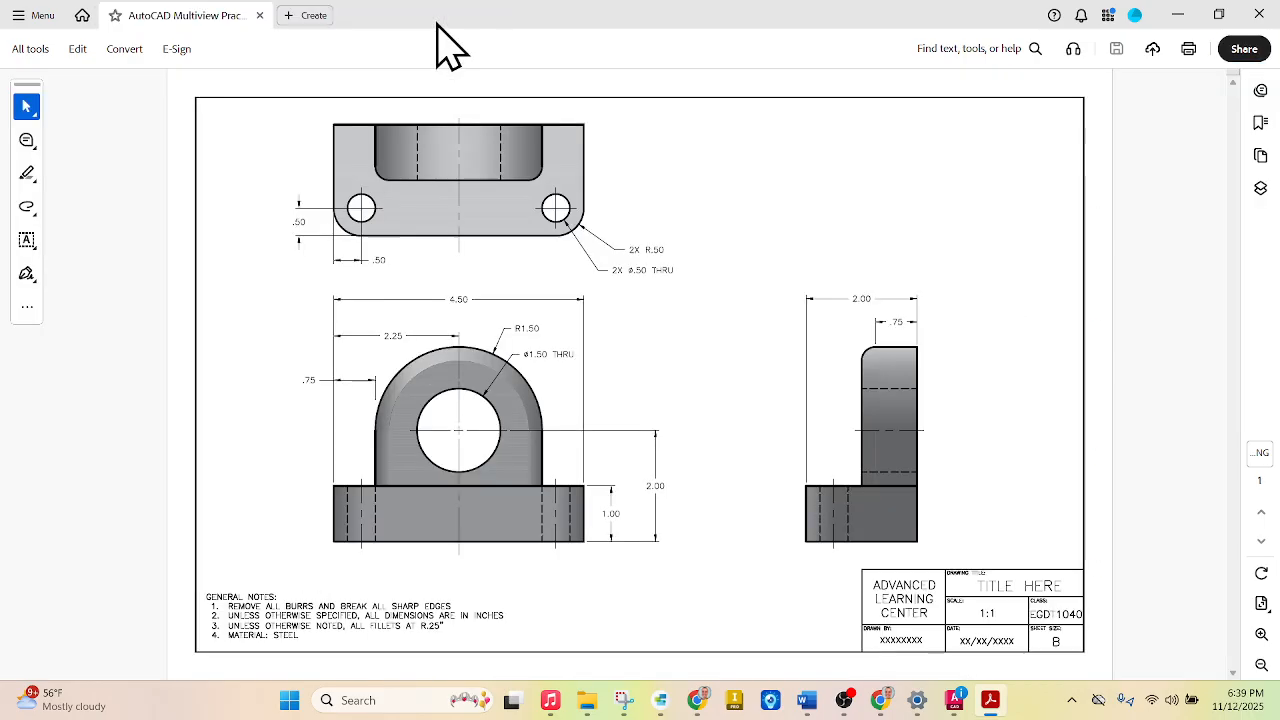
pyautogui.click(1179, 16)
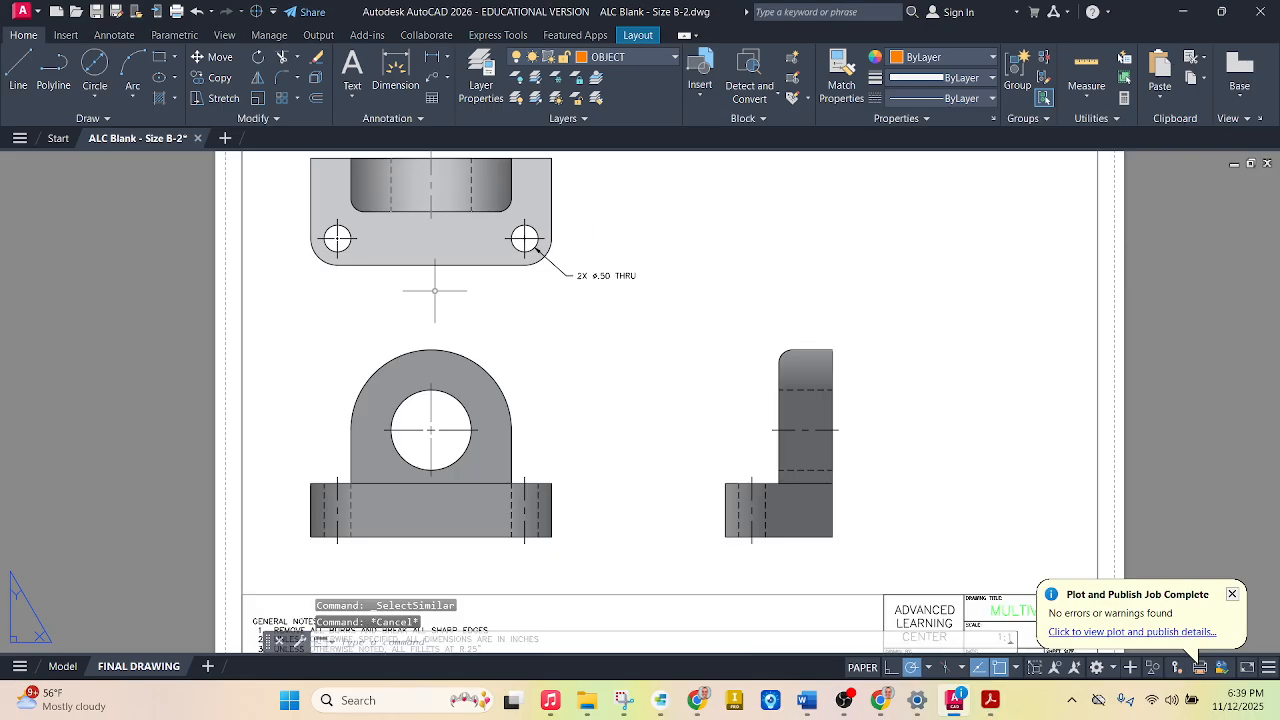
pyautogui.click(1182, 16)
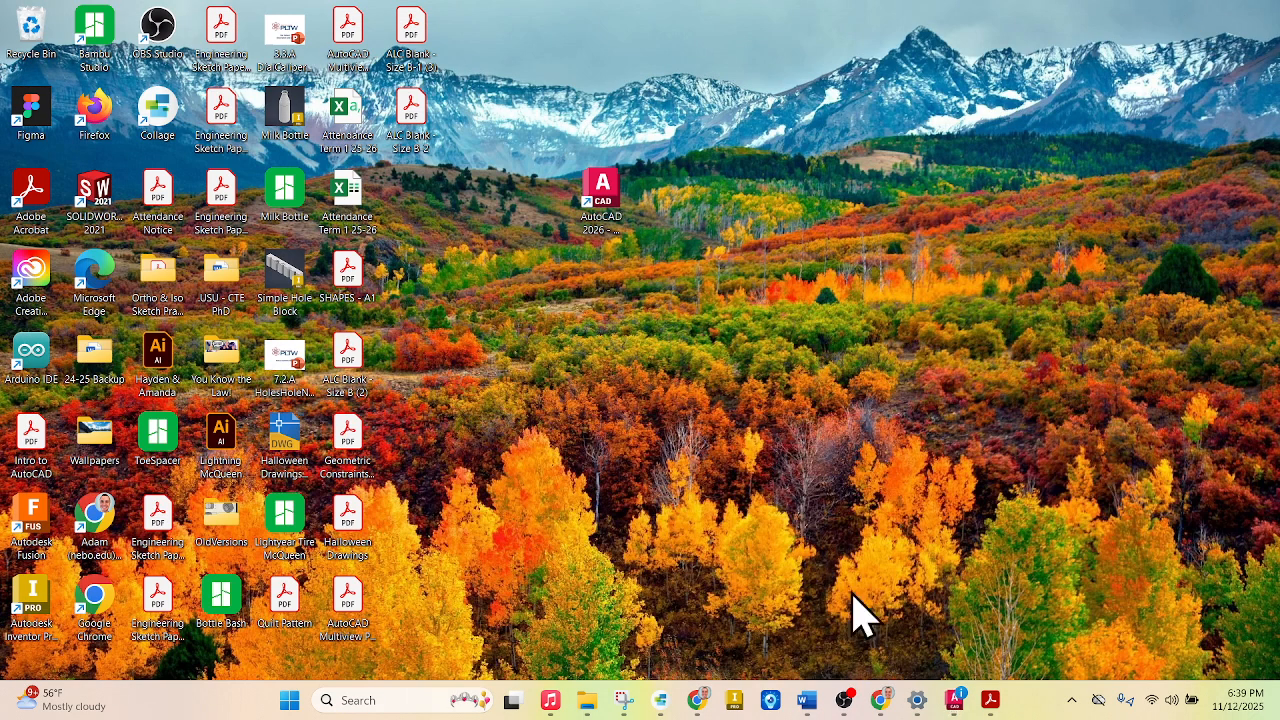
# Return to AutoCAD, export the current layout as ALC Blank - Size B-2 PDF on the Desktop, replacing the existing file, and review the result
pyautogui.click(956, 700)
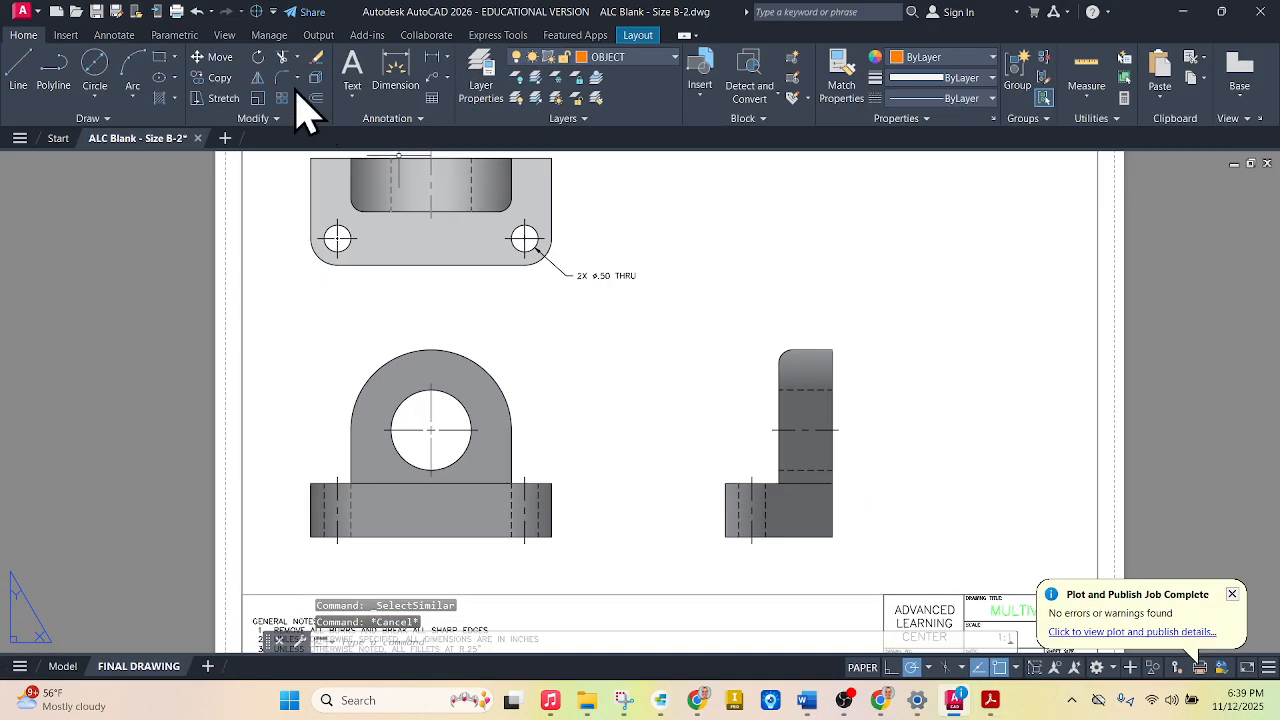
pyautogui.click(318, 35)
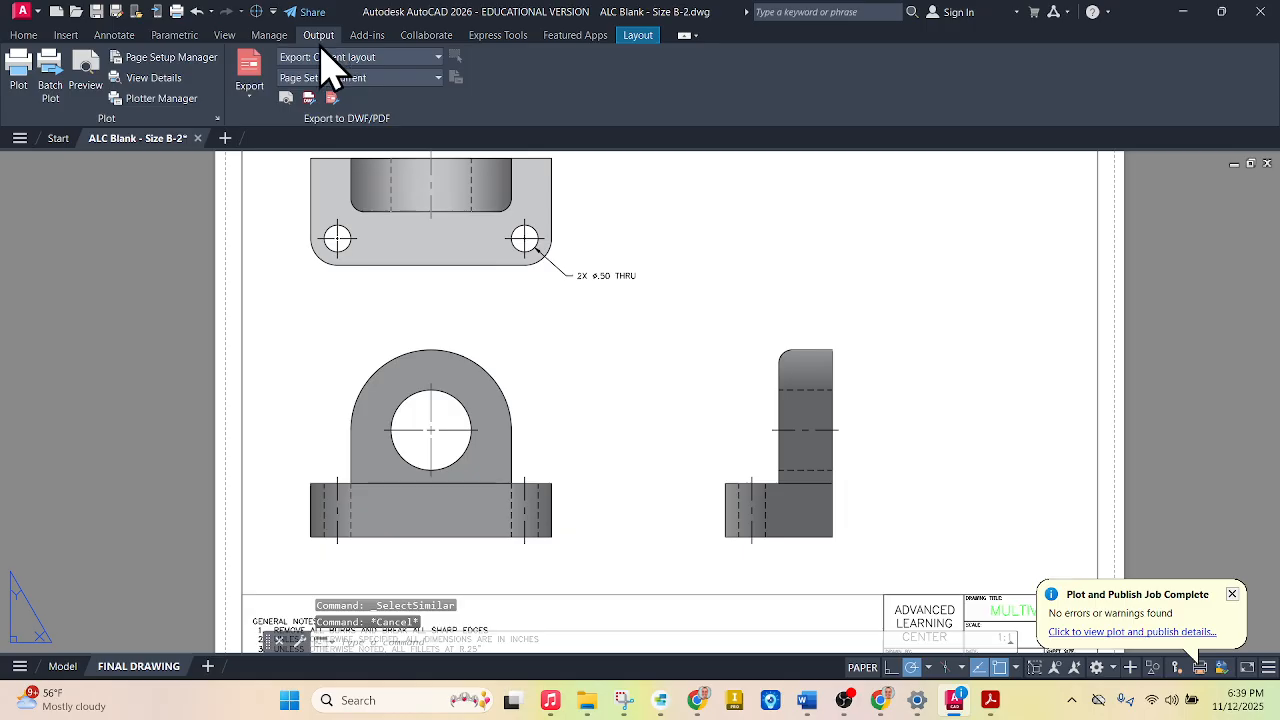
pyautogui.click(251, 100)
pyautogui.click(253, 195)
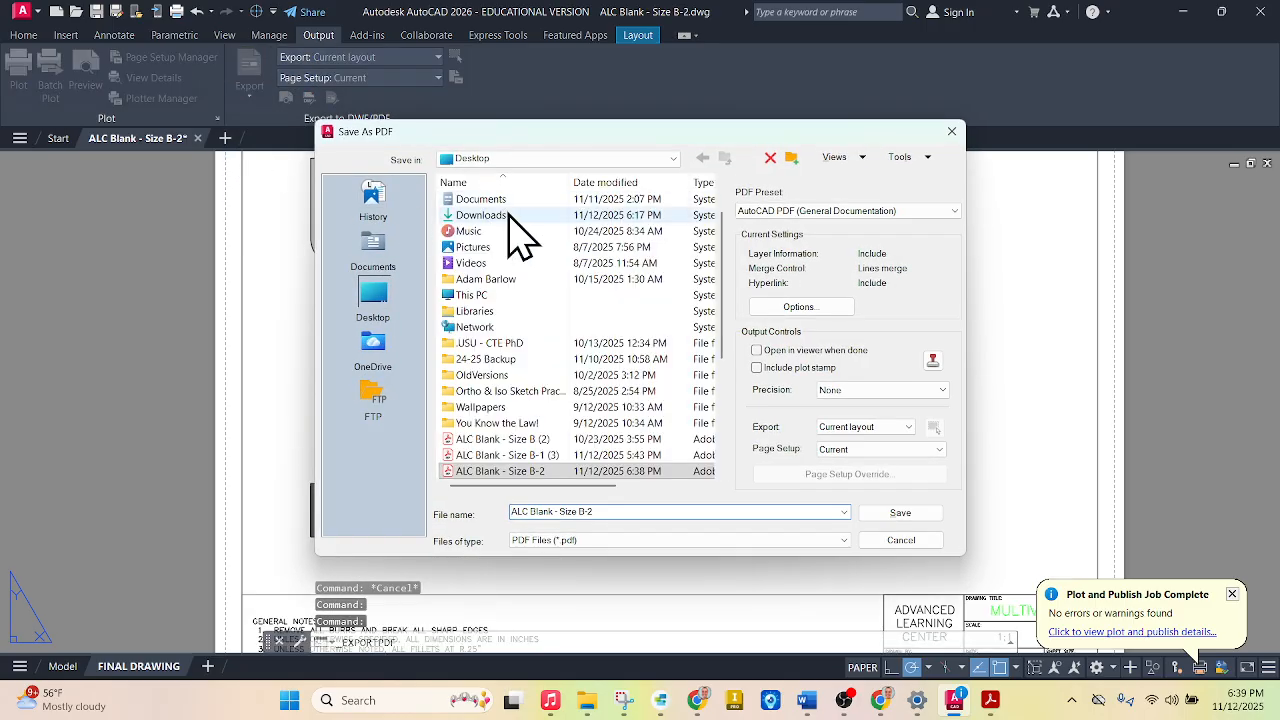
pyautogui.click(897, 511)
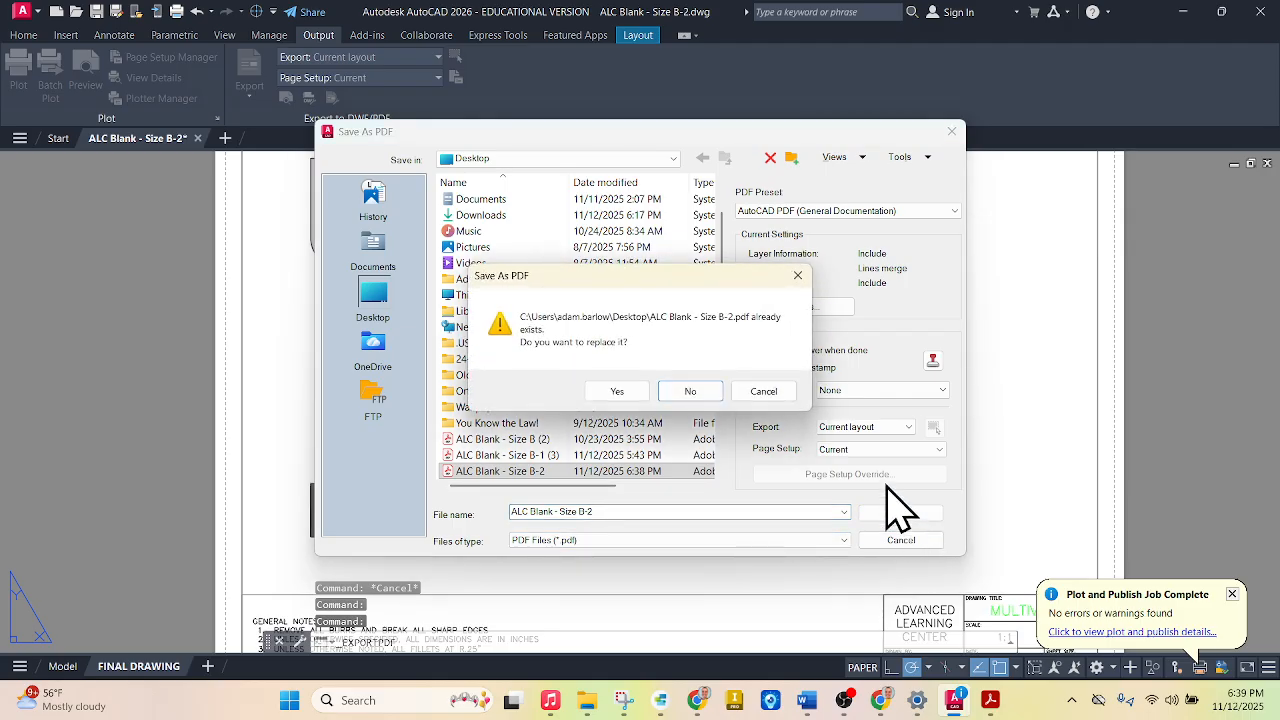
pyautogui.click(614, 393)
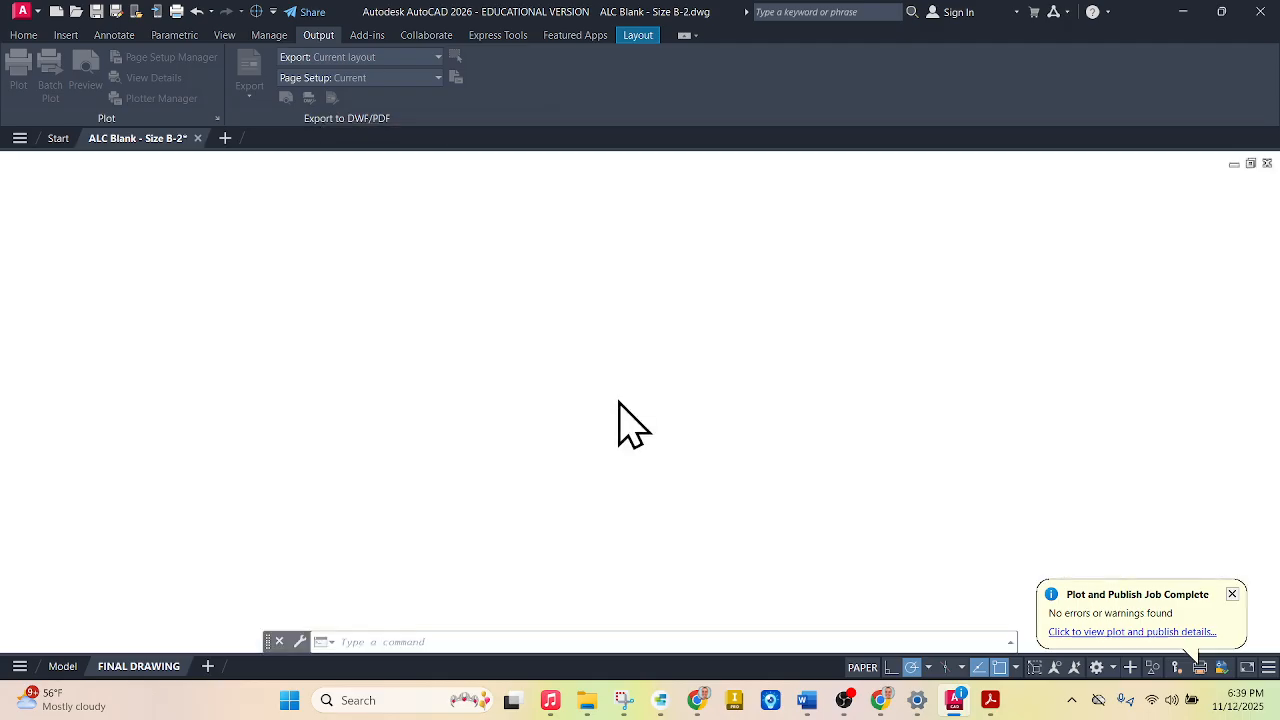
pyautogui.click(1184, 12)
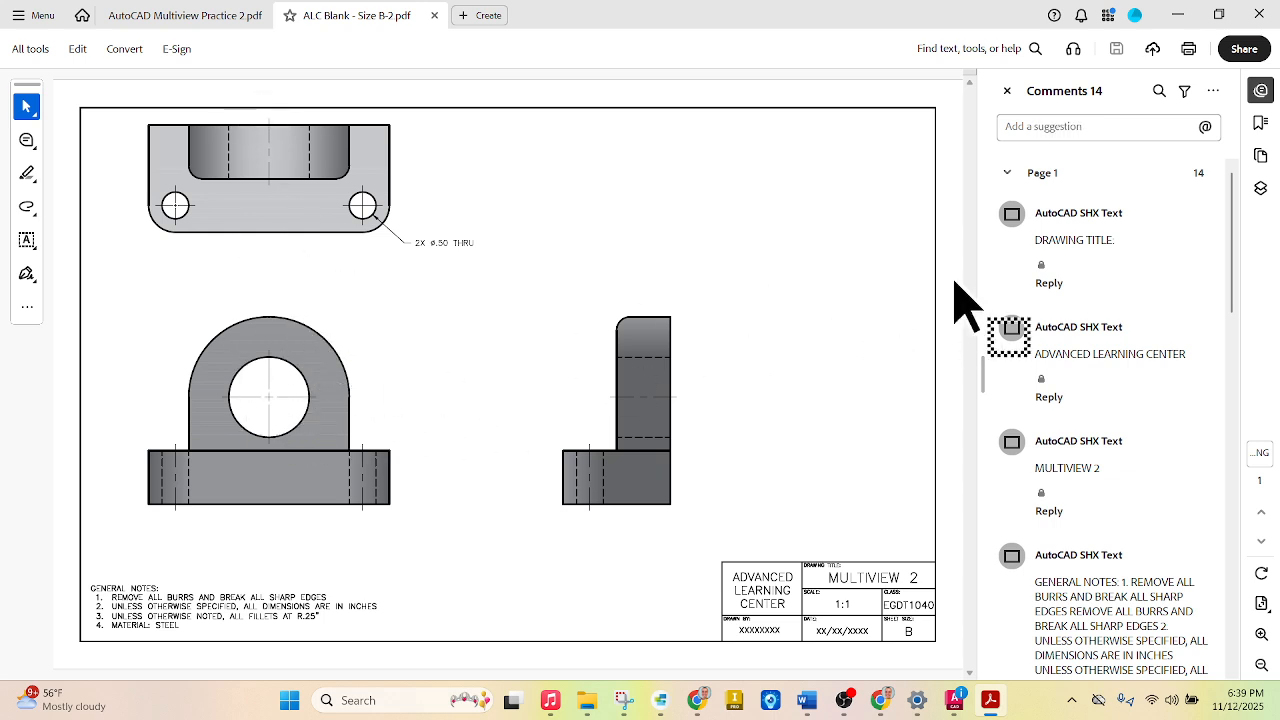
pyautogui.click(1180, 15)
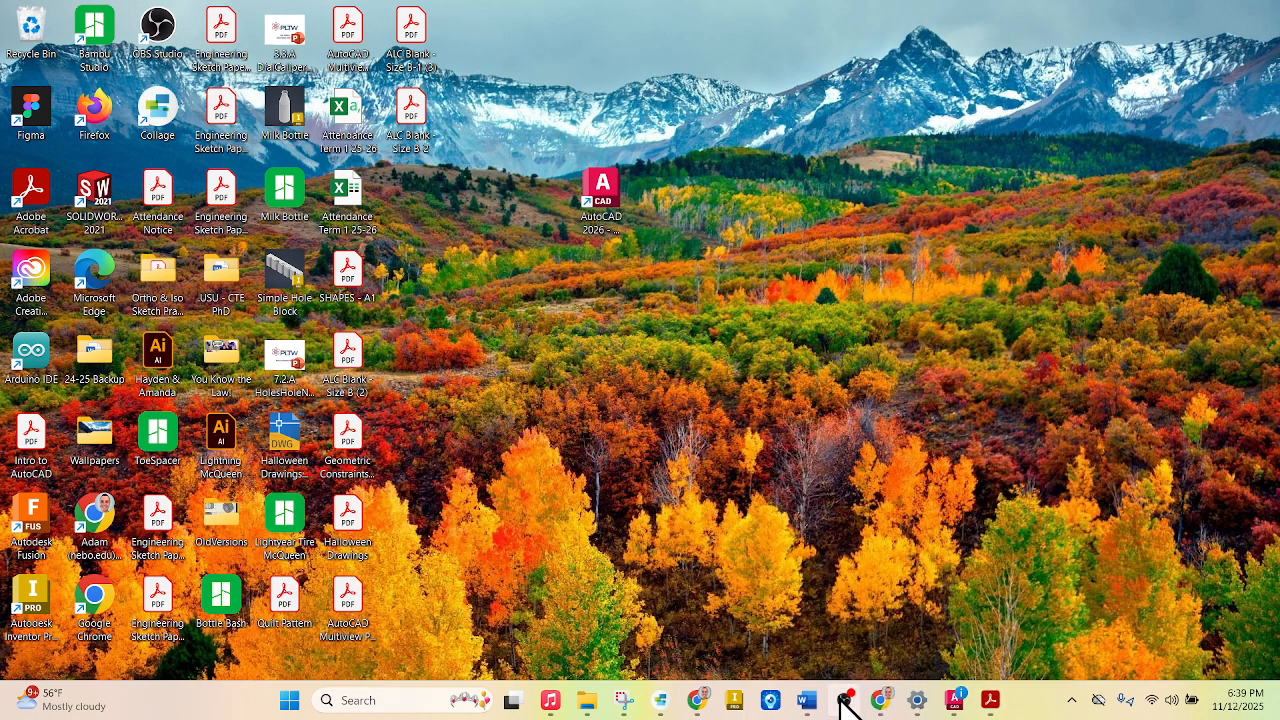